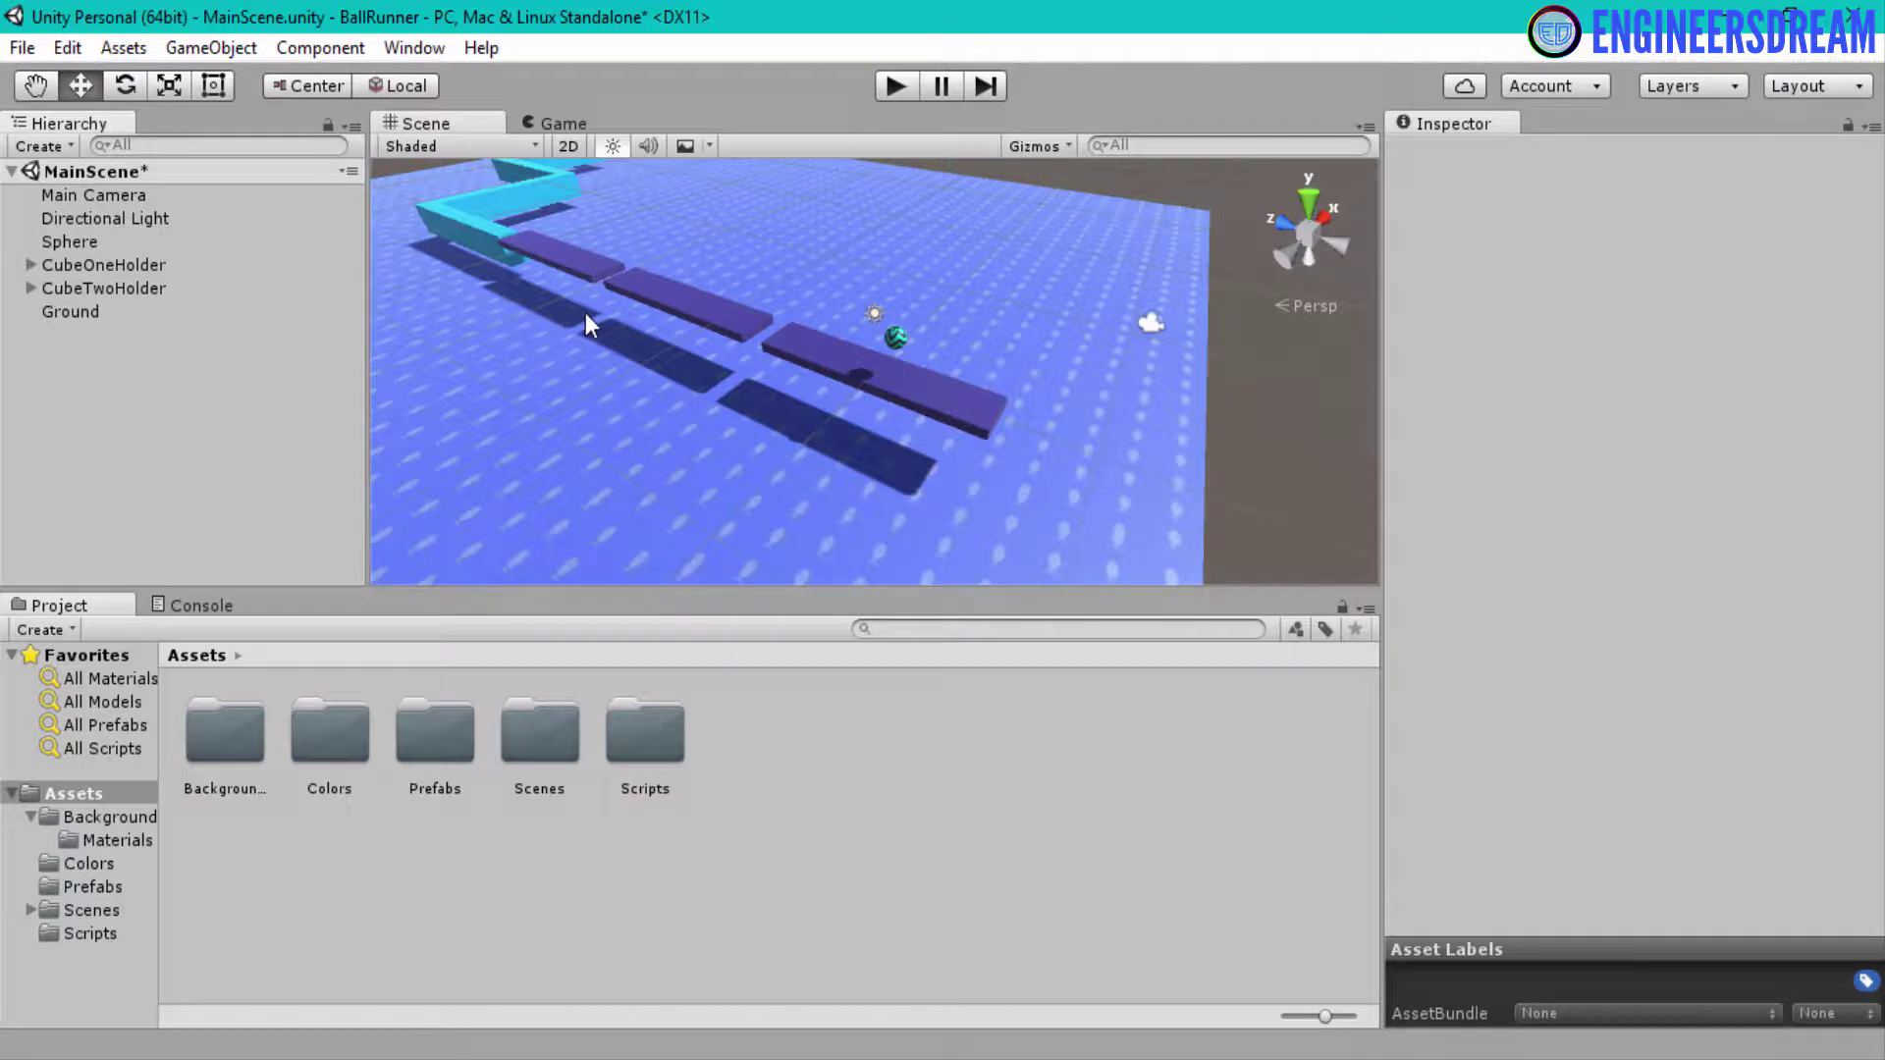
Add a 3D cylinder to the scene and frame it in the Scene view
scroll(586, 312, down, 5)
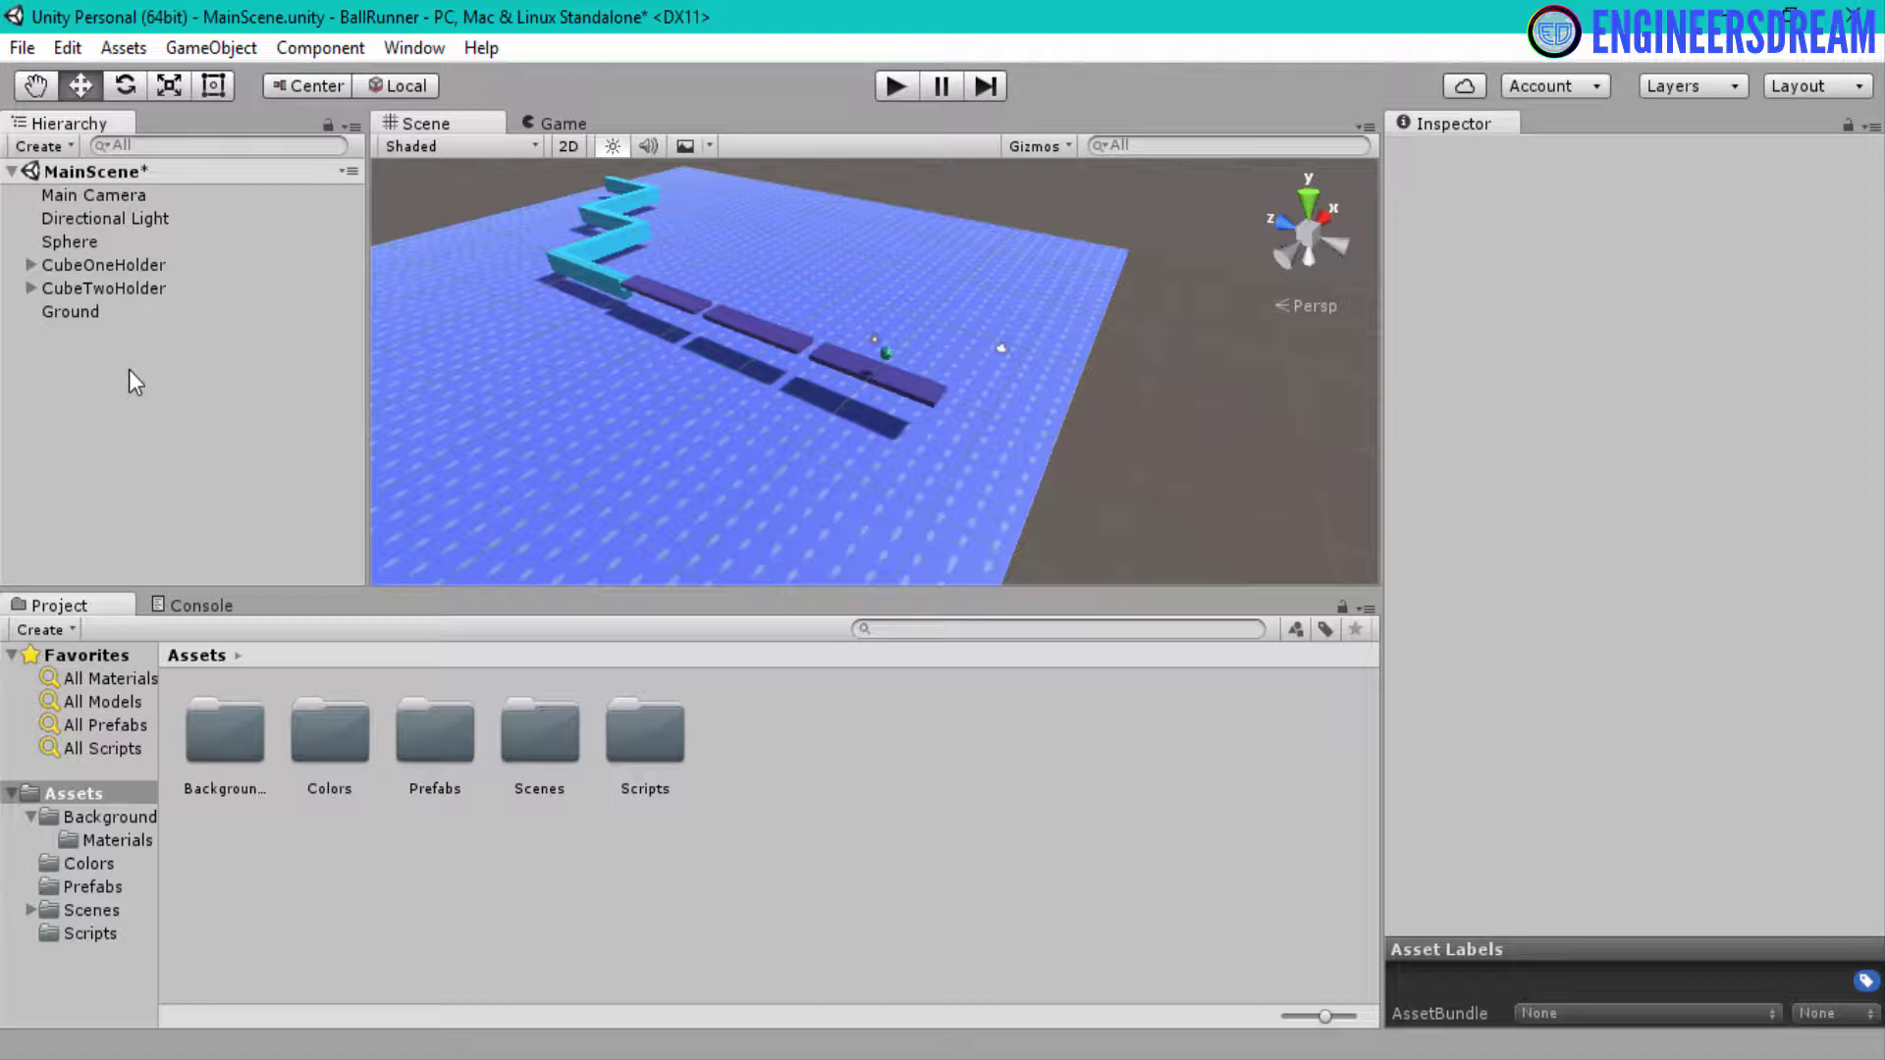
right_click(76, 345)
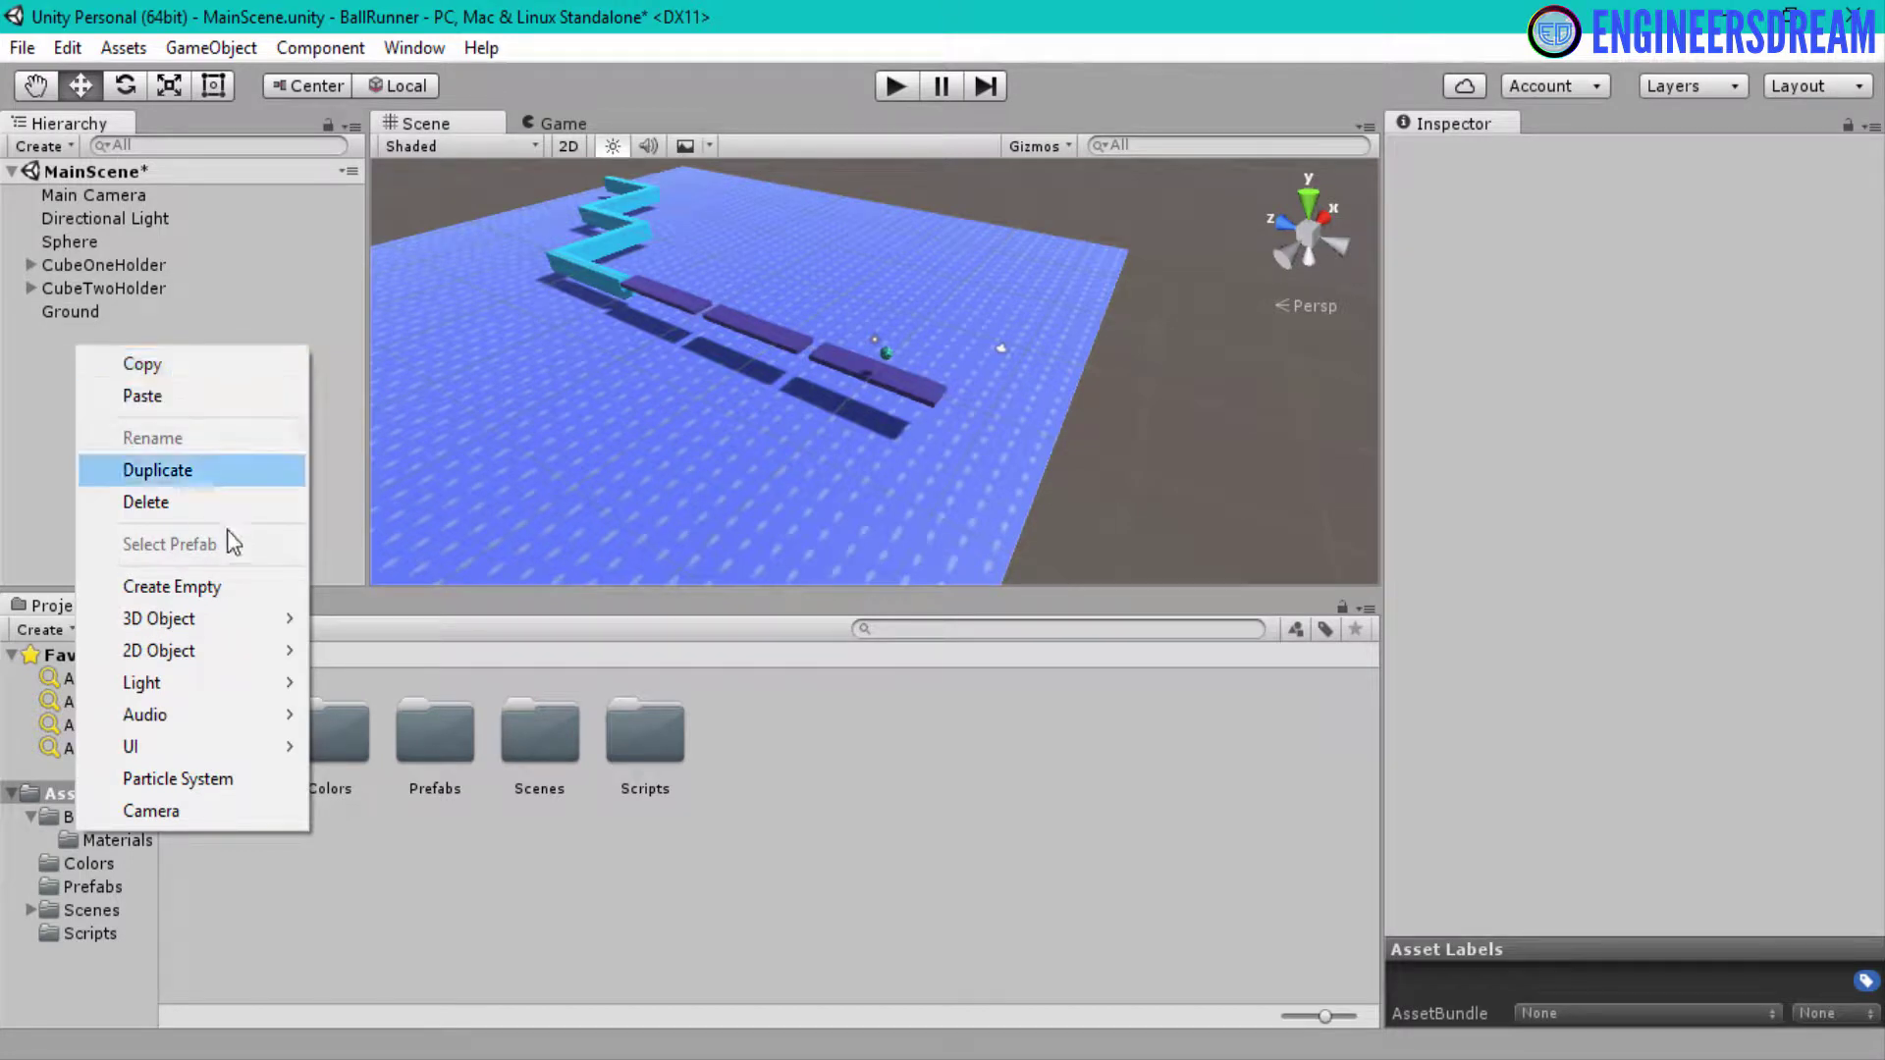
mouse_move(257, 620)
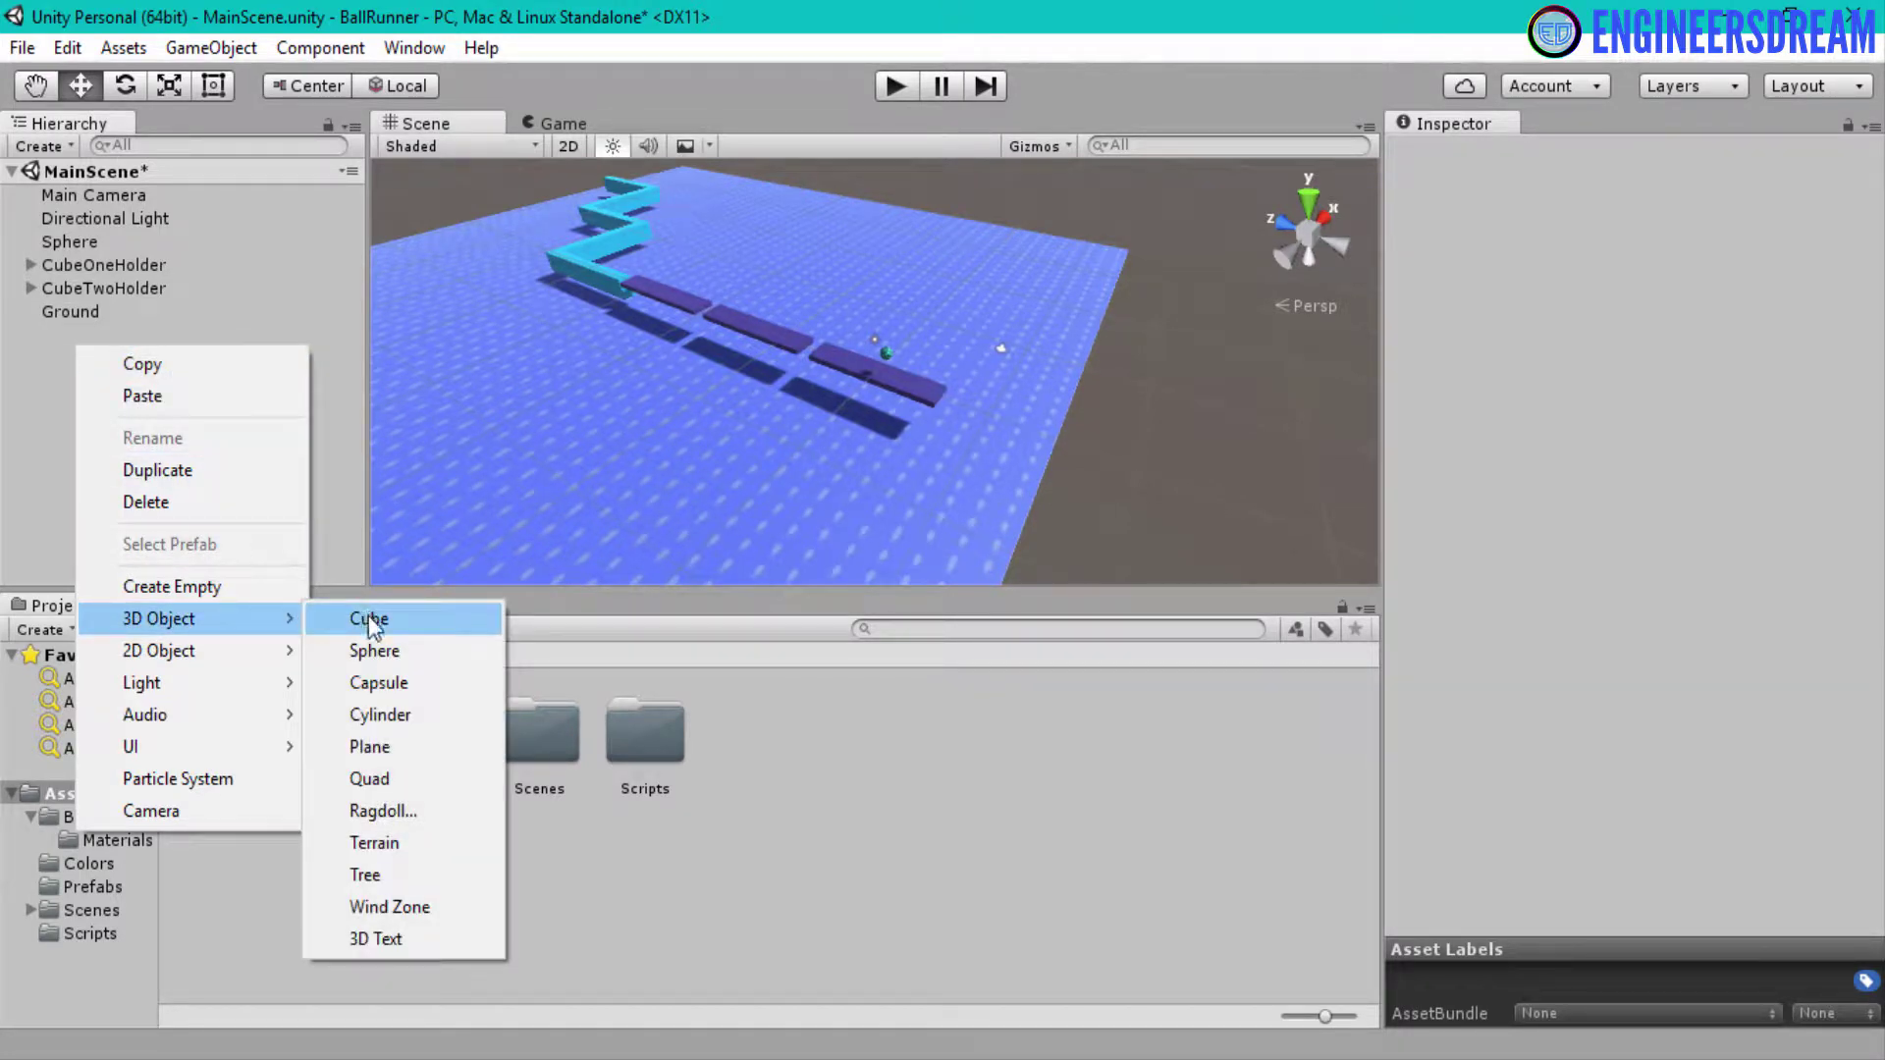
click(384, 716)
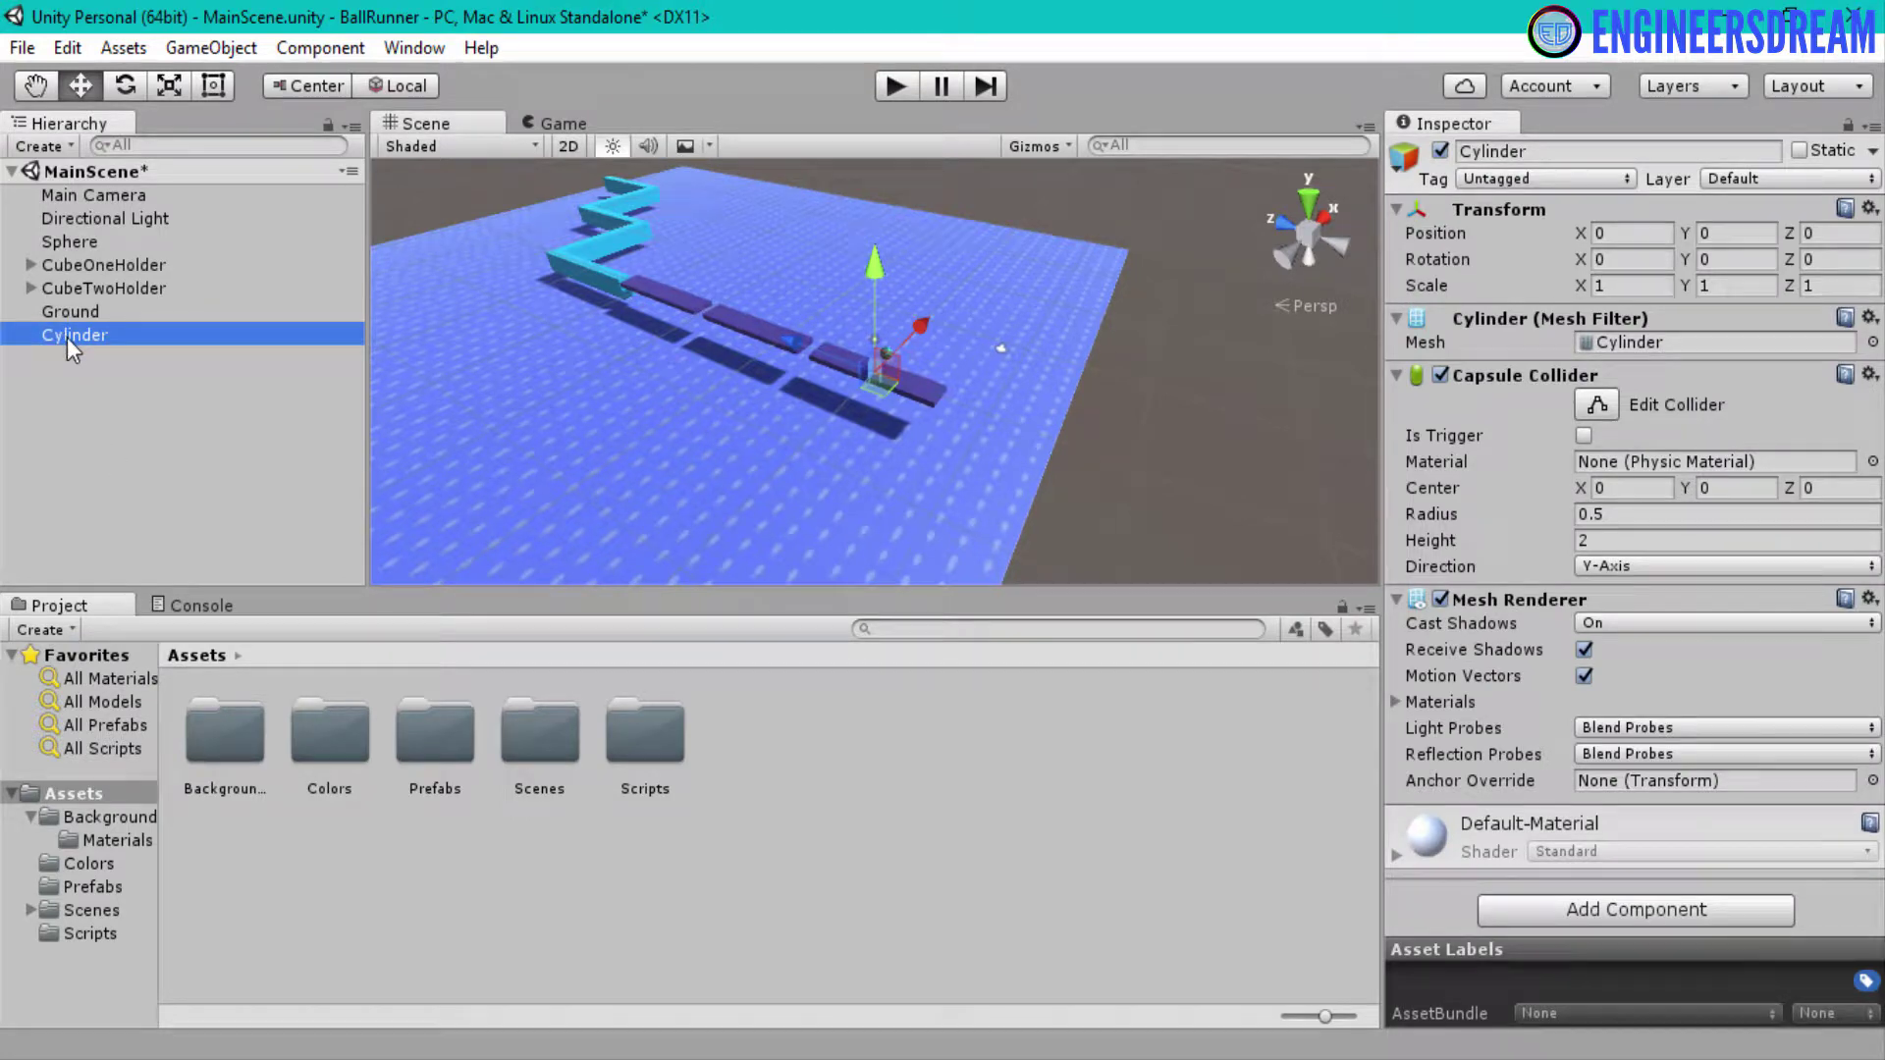
double_click(66, 338)
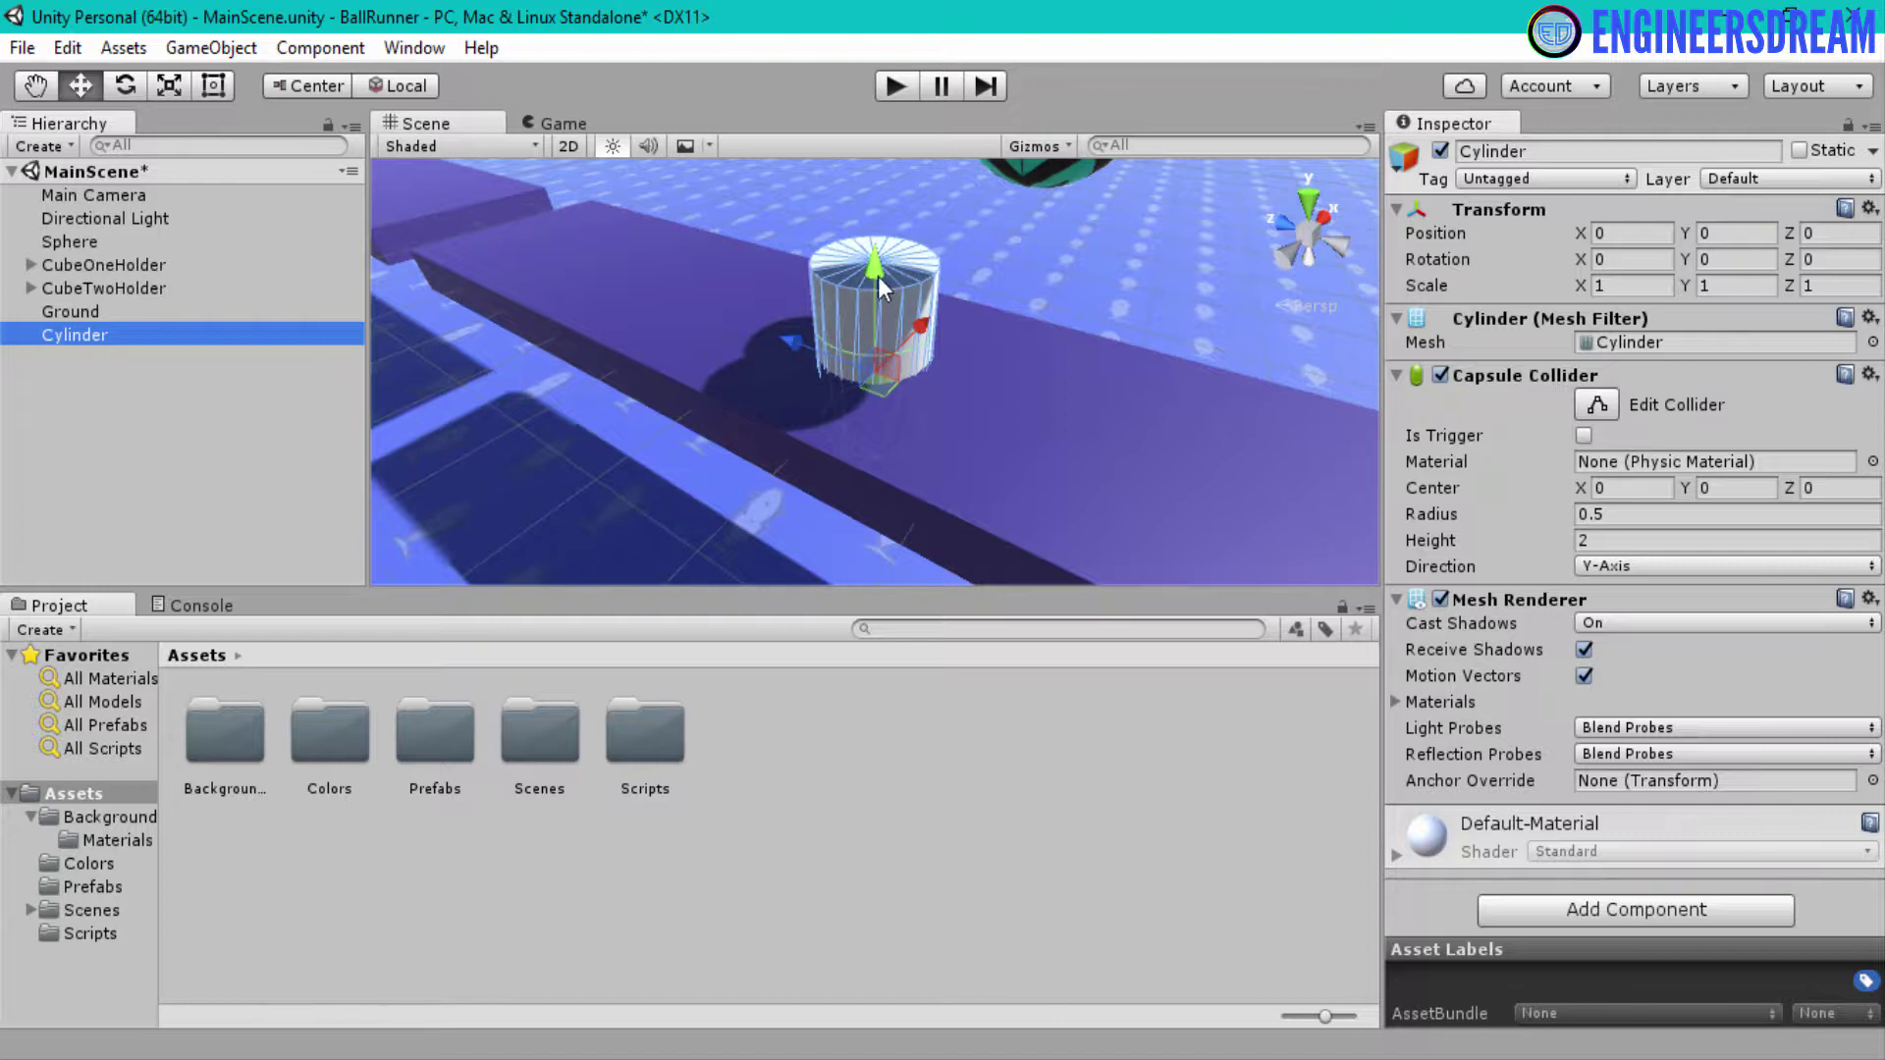
Raise the cylinder above the purple platform to a Y position of about 2.17
drag(874, 274, 840, 92)
scroll(904, 240, down, 4)
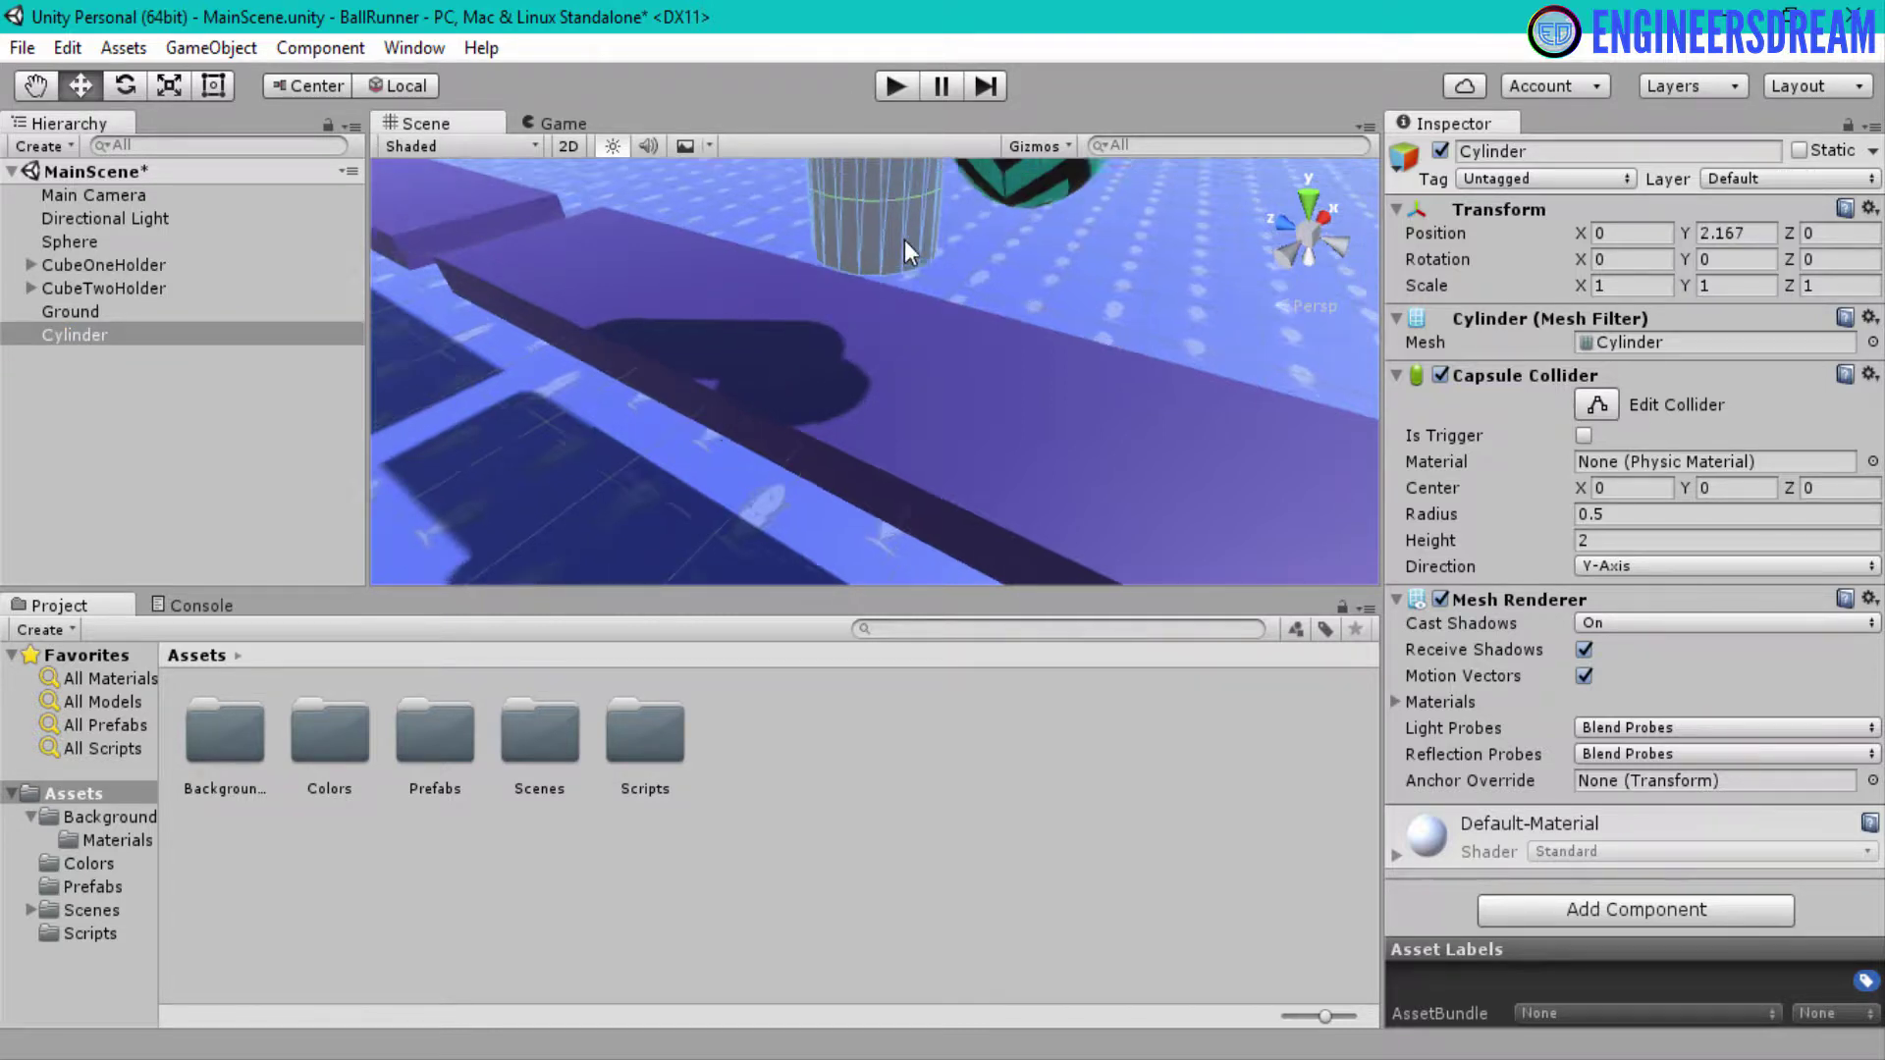
scroll(893, 230, down, 3)
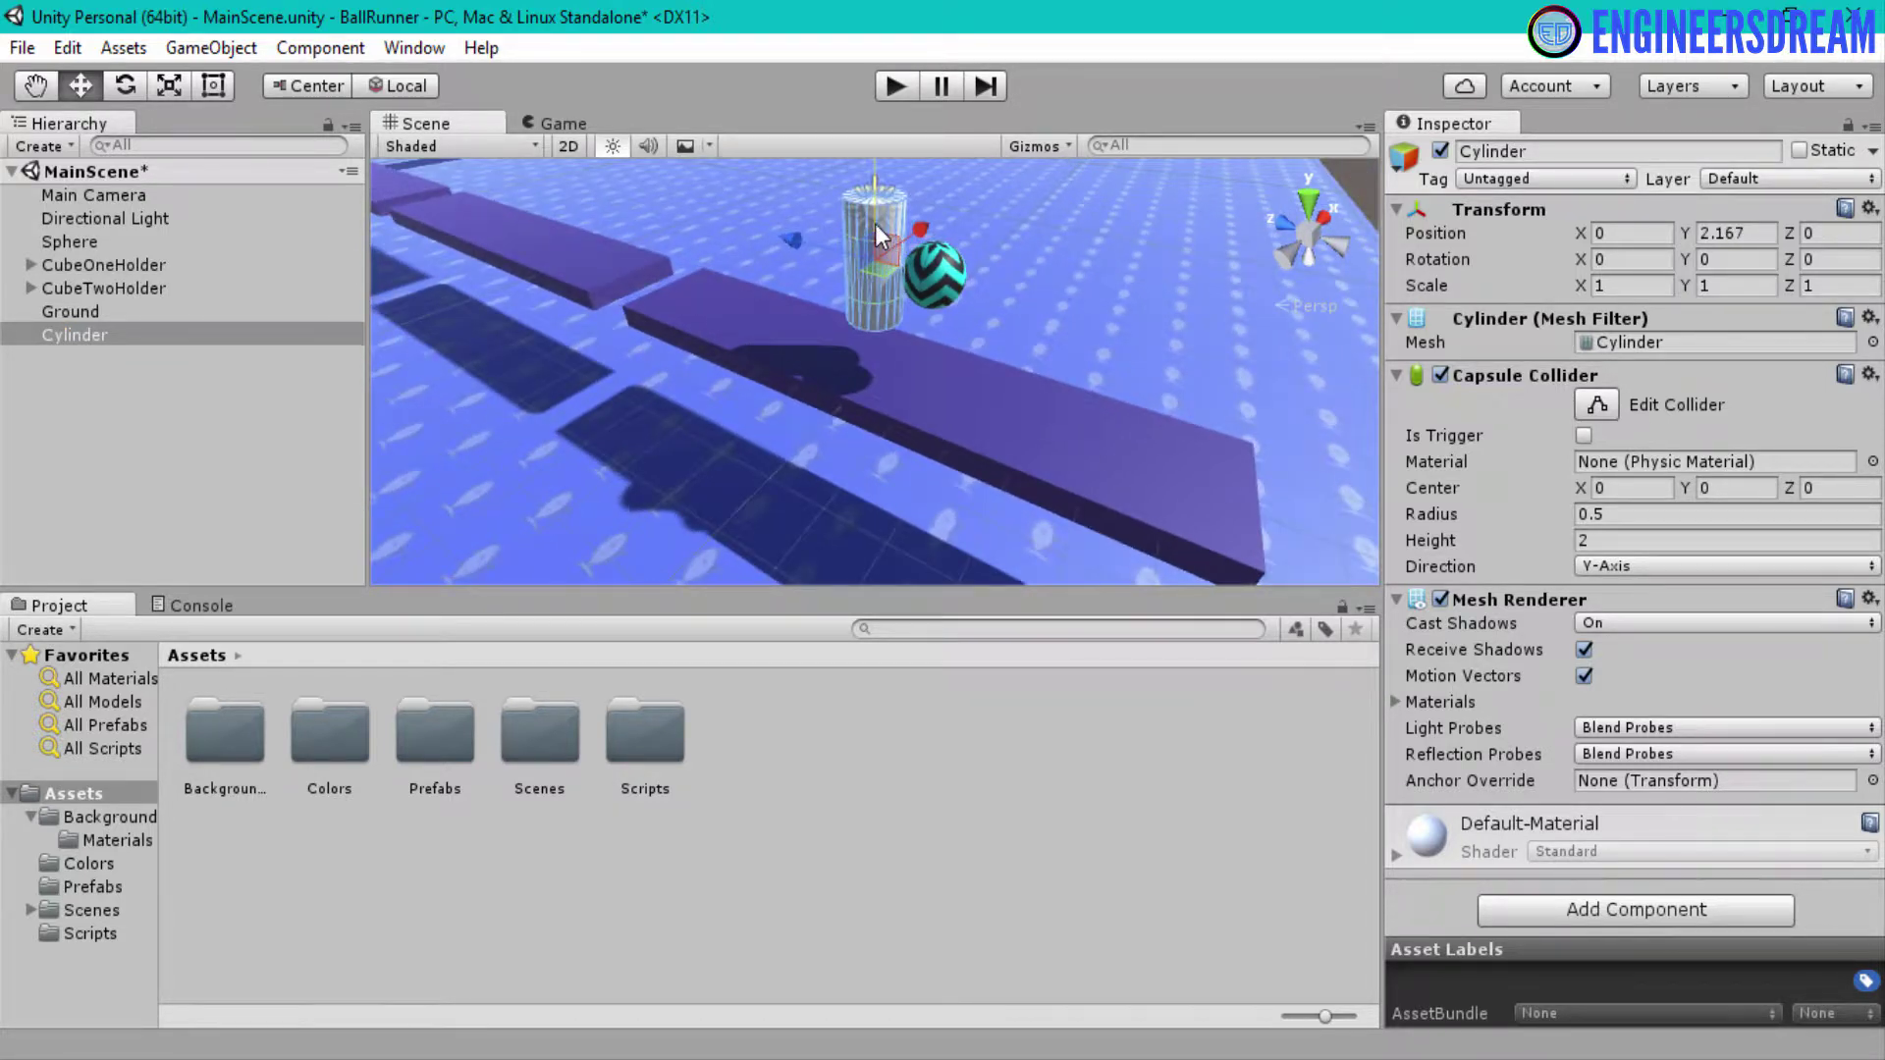
scroll(875, 223, down, 1)
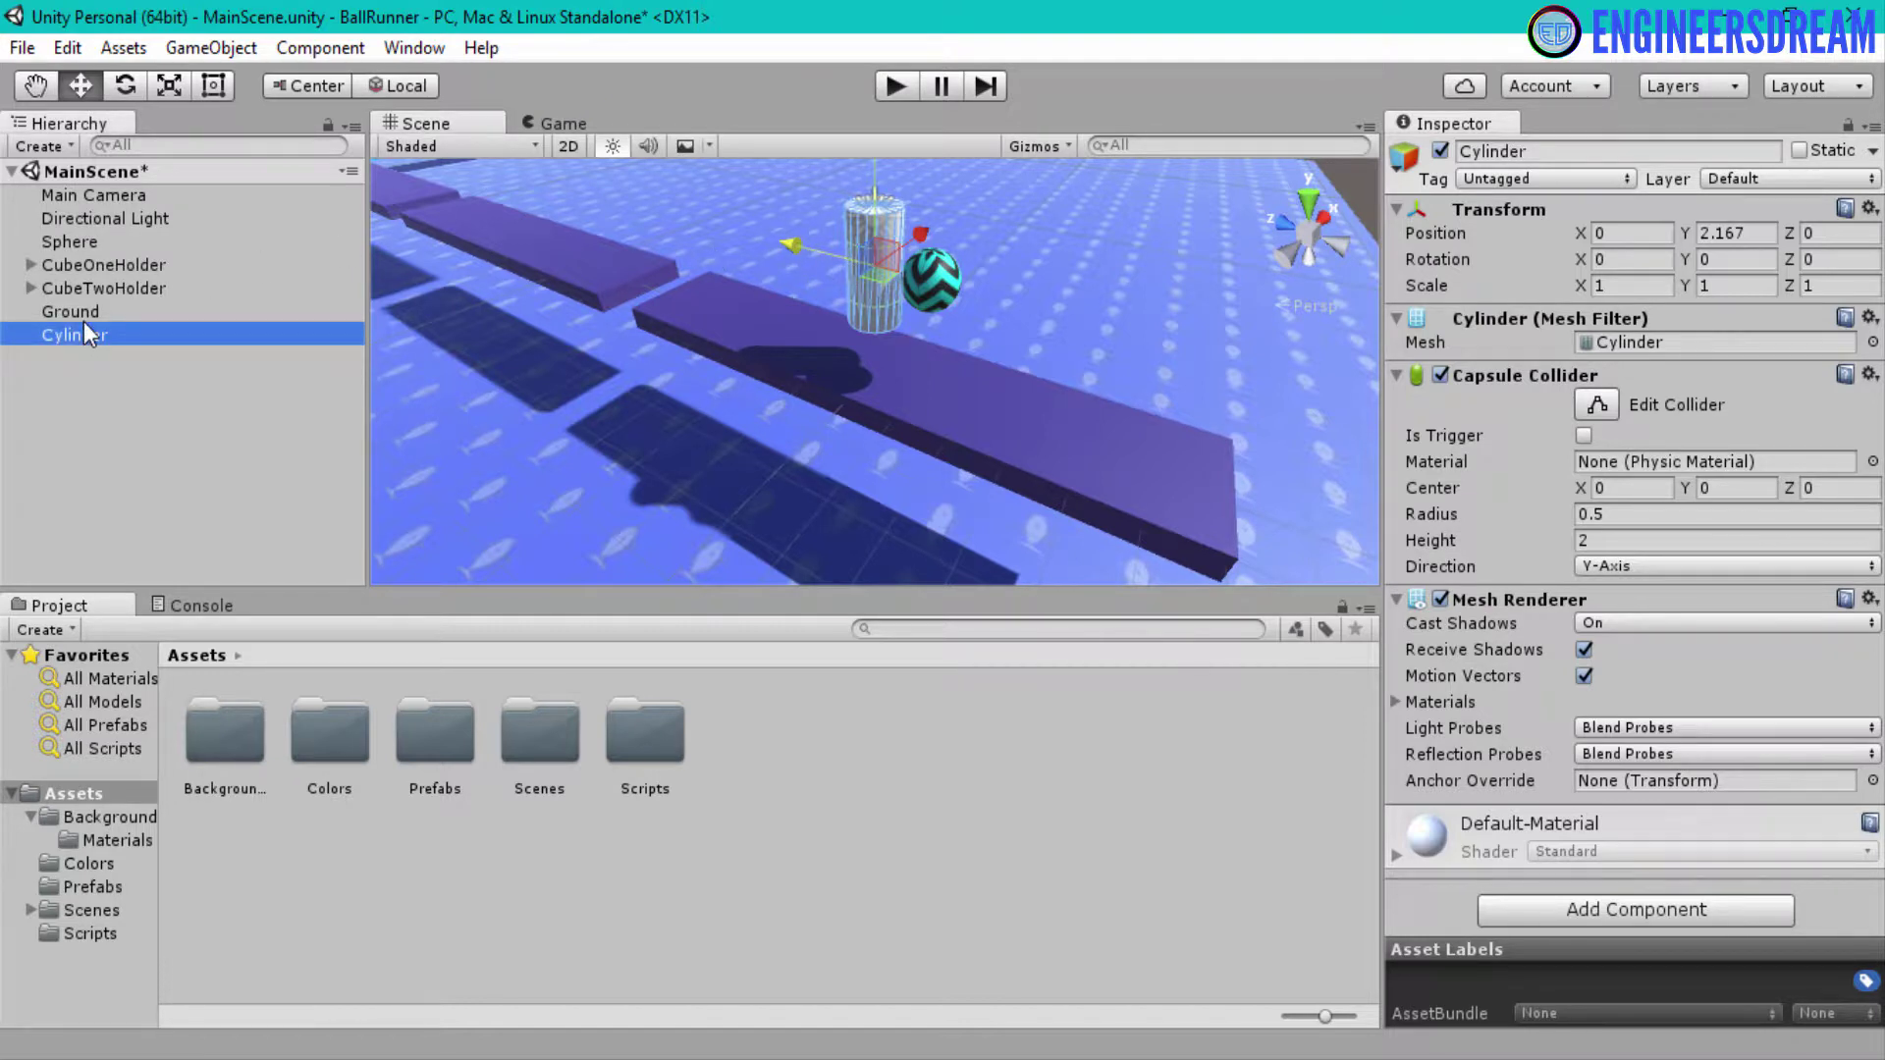
Rotate the cylinder freehand around its Z axis to about -62 degrees
click(125, 87)
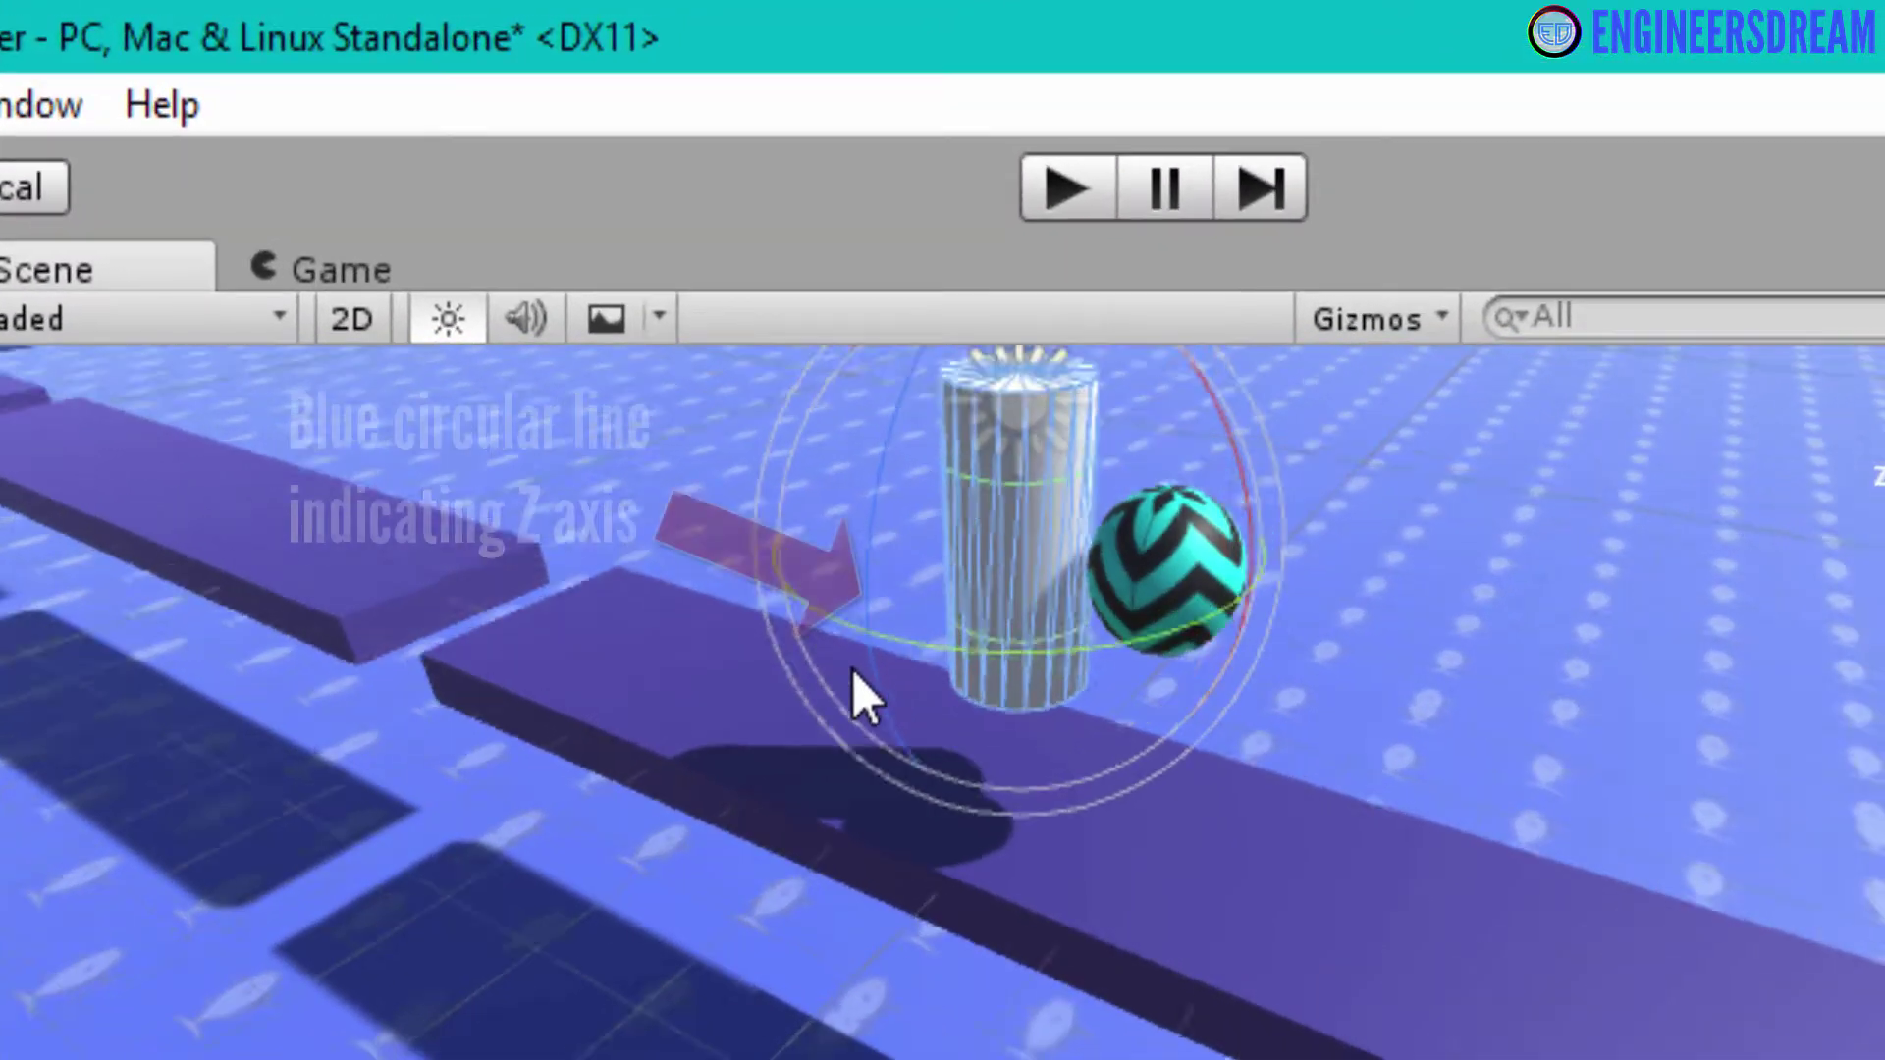
scroll(852, 670, down, 3)
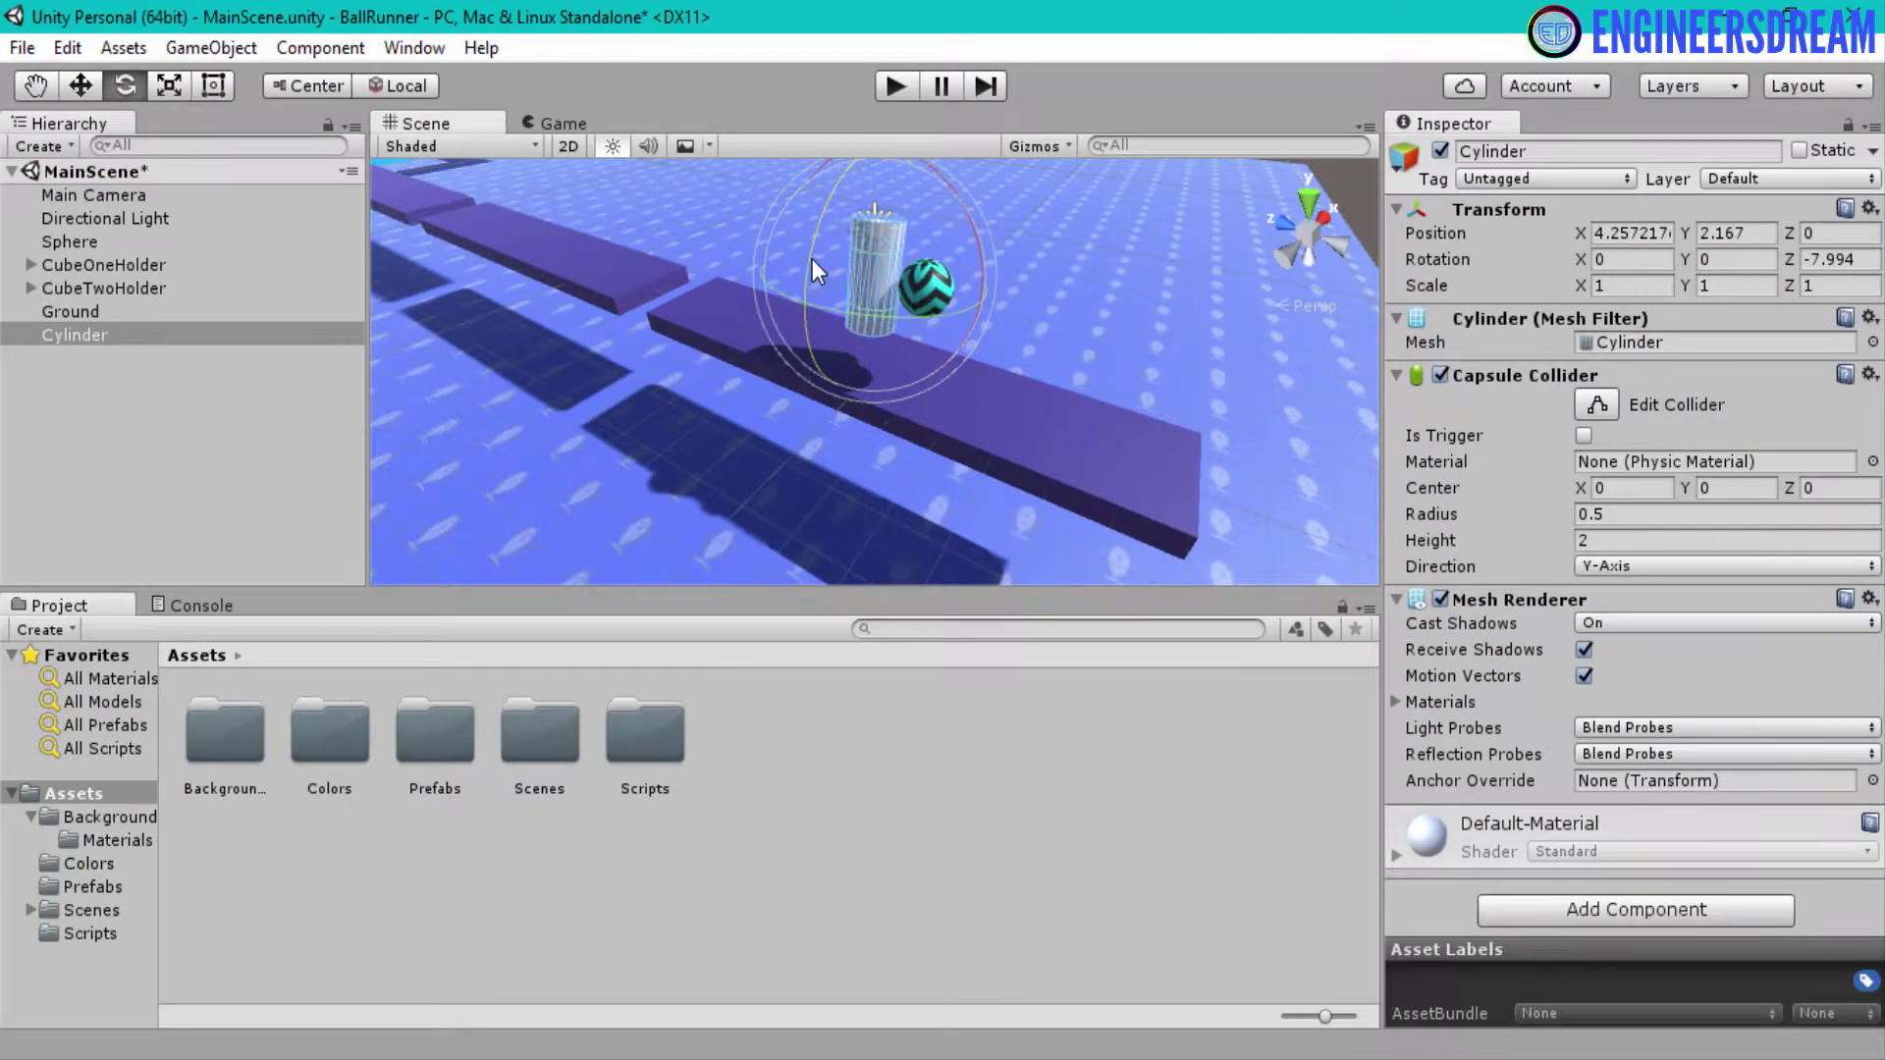
drag(835, 363, 963, 201)
drag(903, 143, 878, 224)
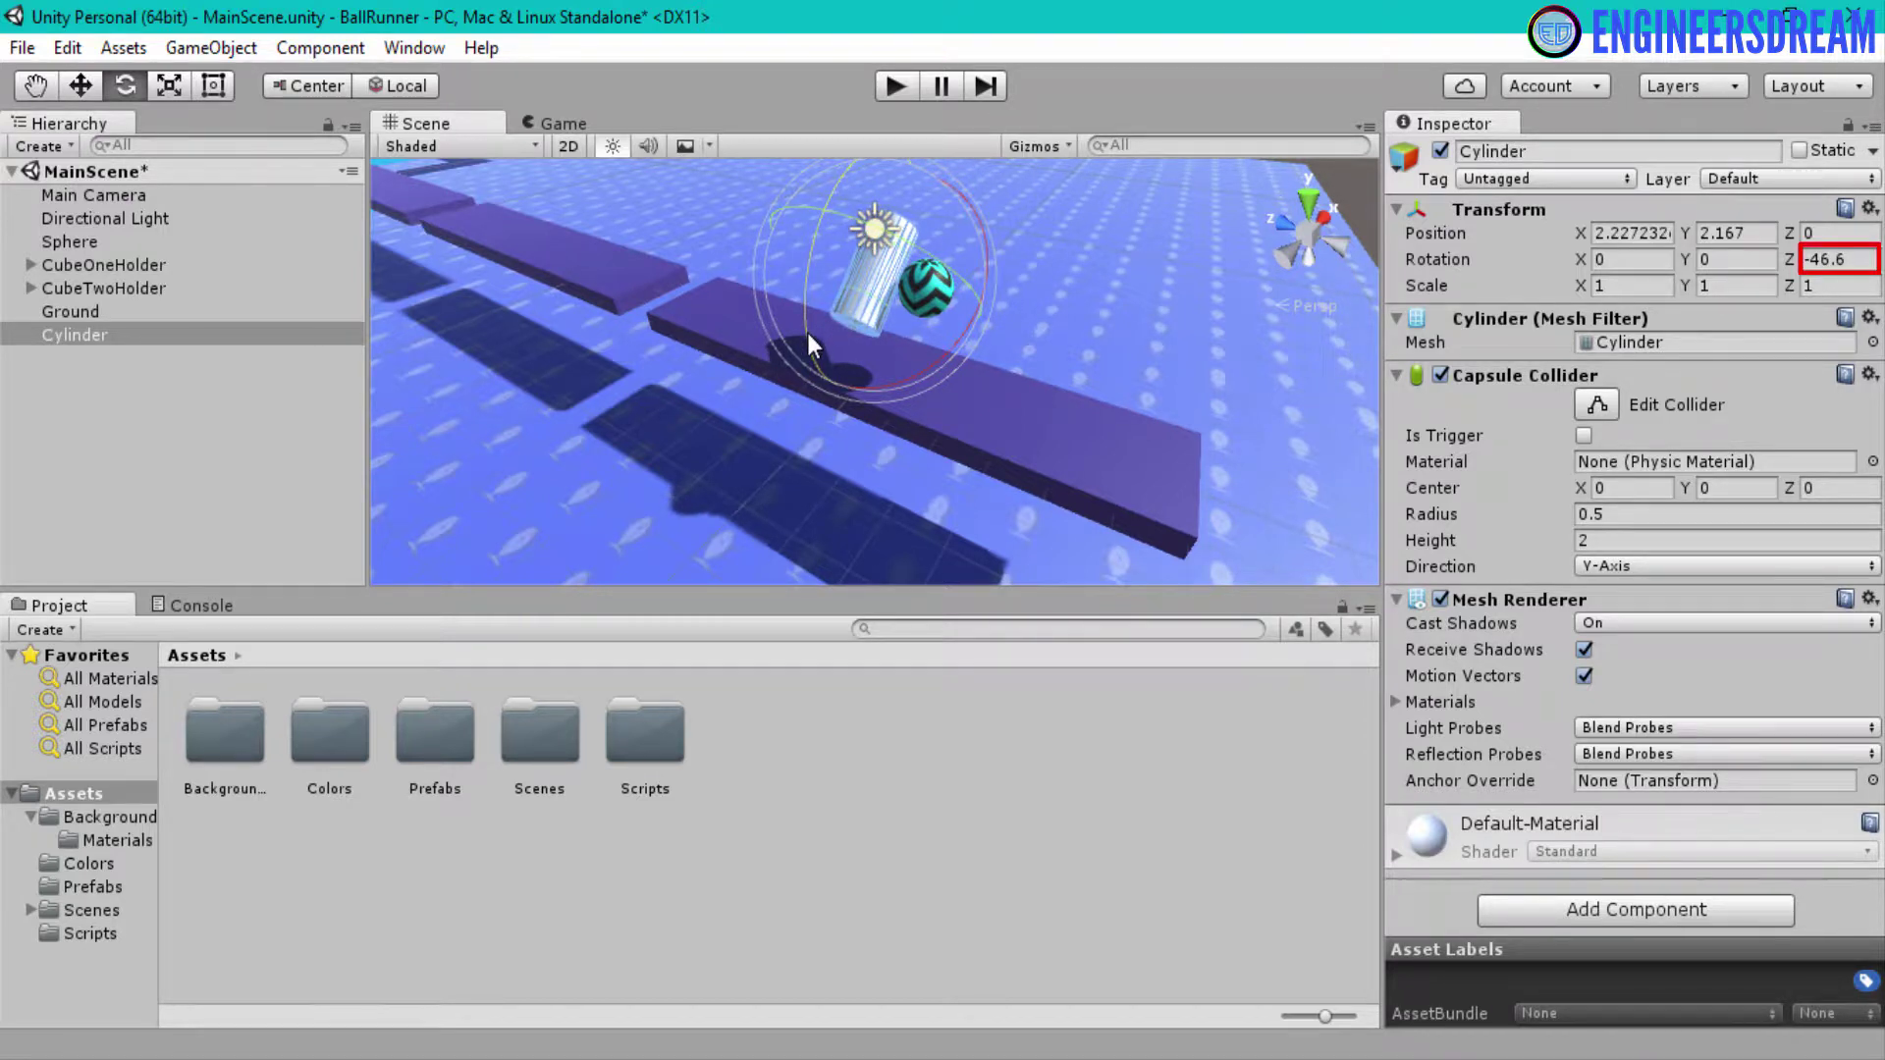
drag(807, 337, 797, 283)
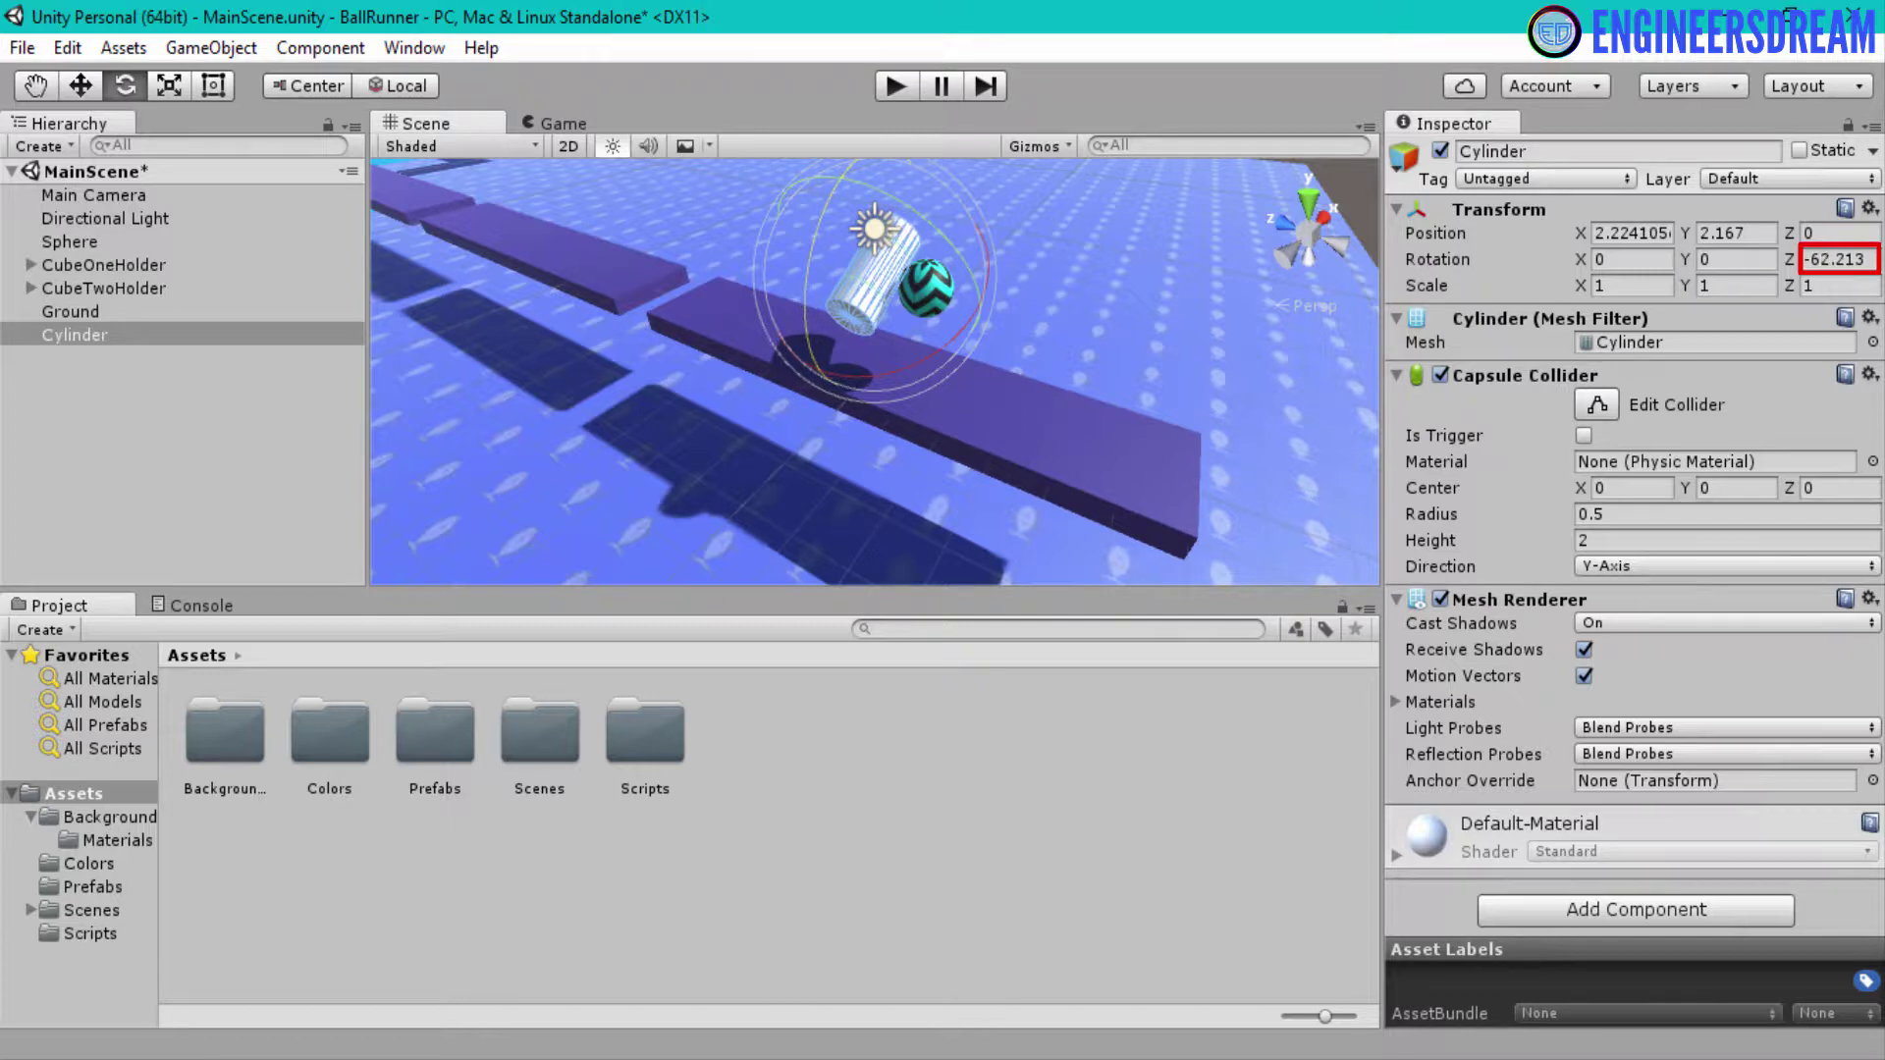
Set the cylinder's Z rotation to exactly -90 degrees so it lies on its side
click(1848, 261)
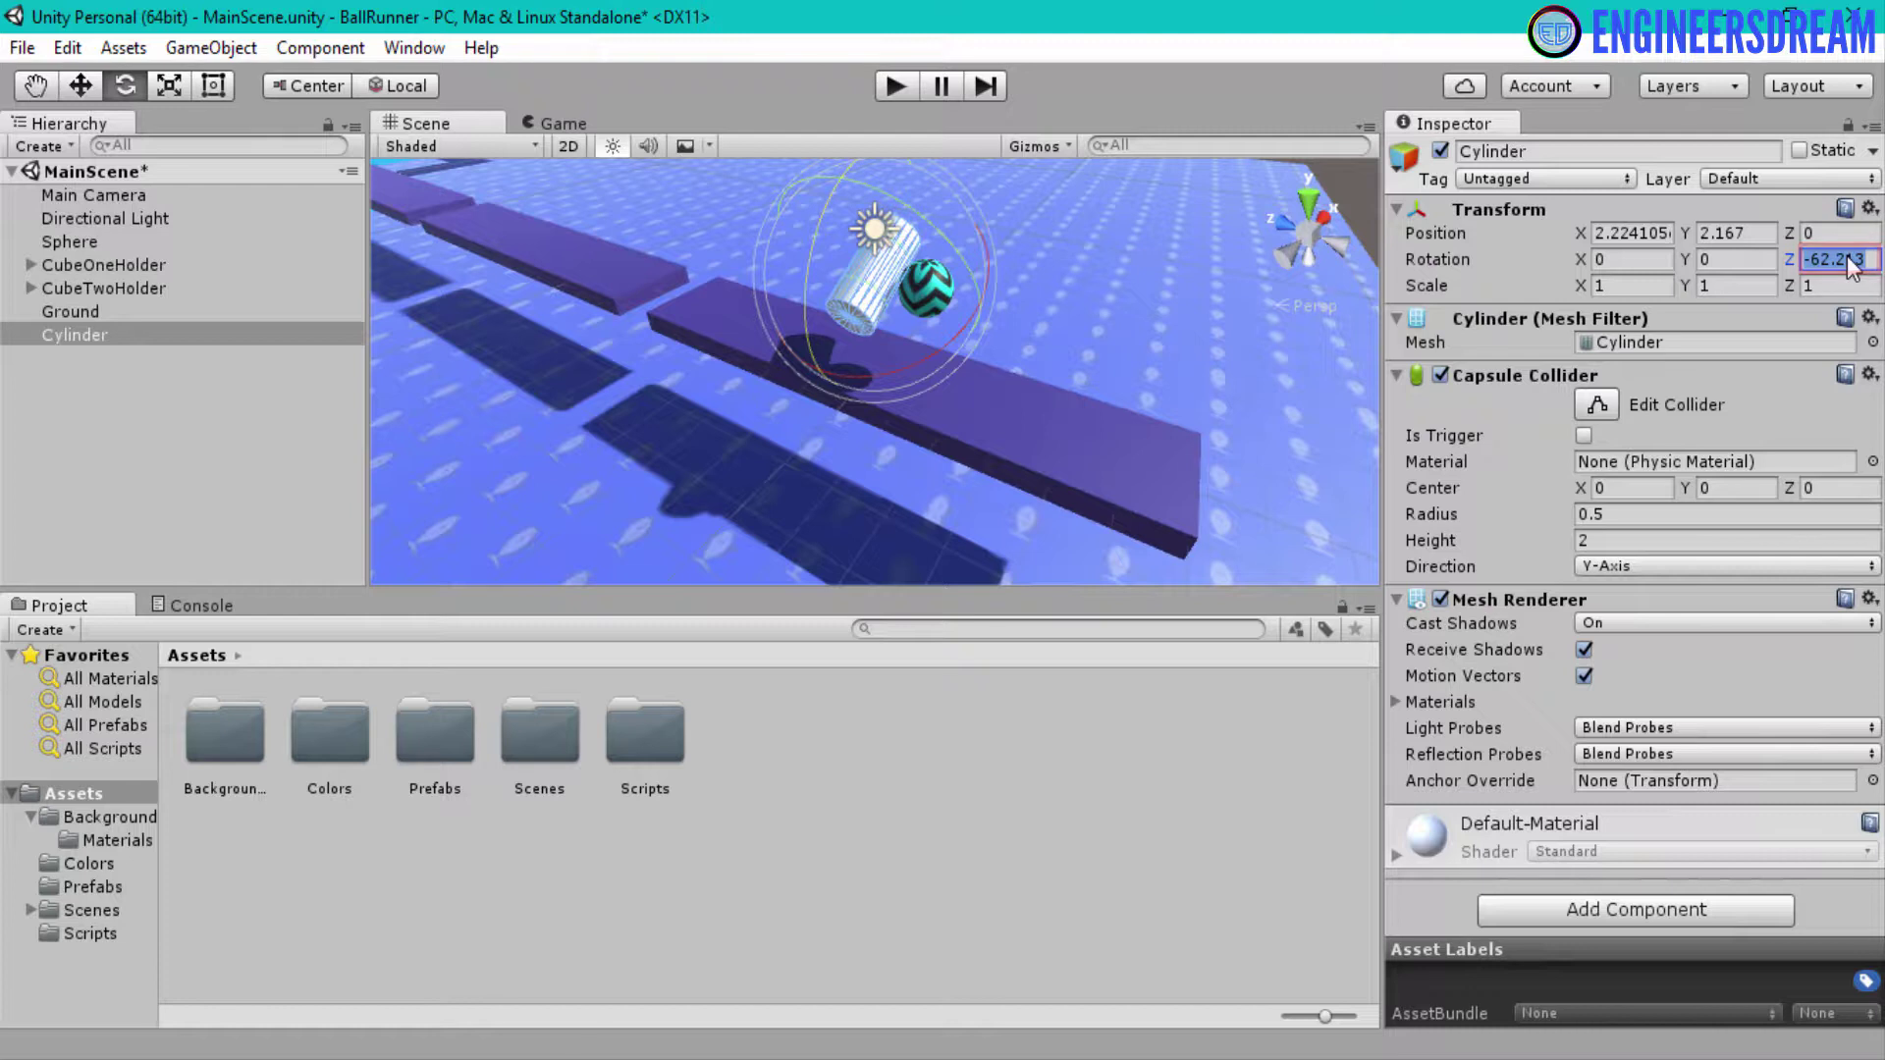
text(-)
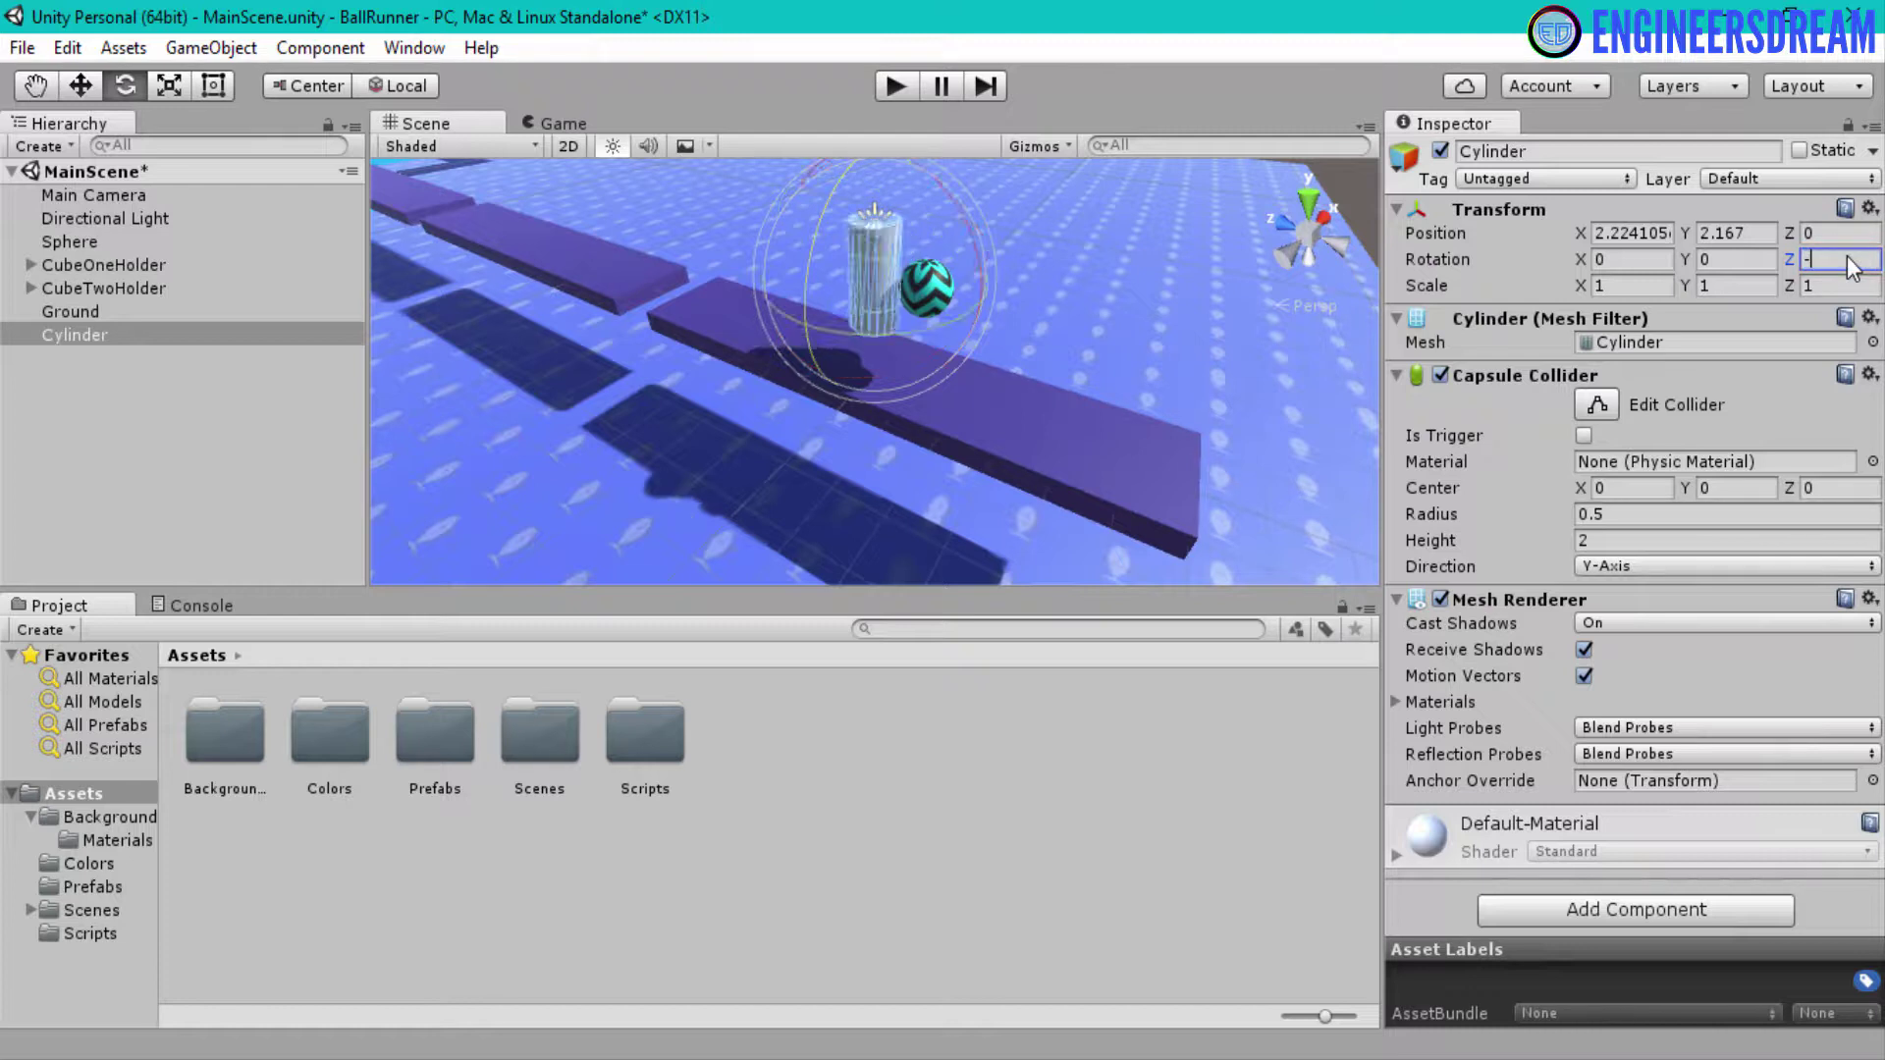
text(90)
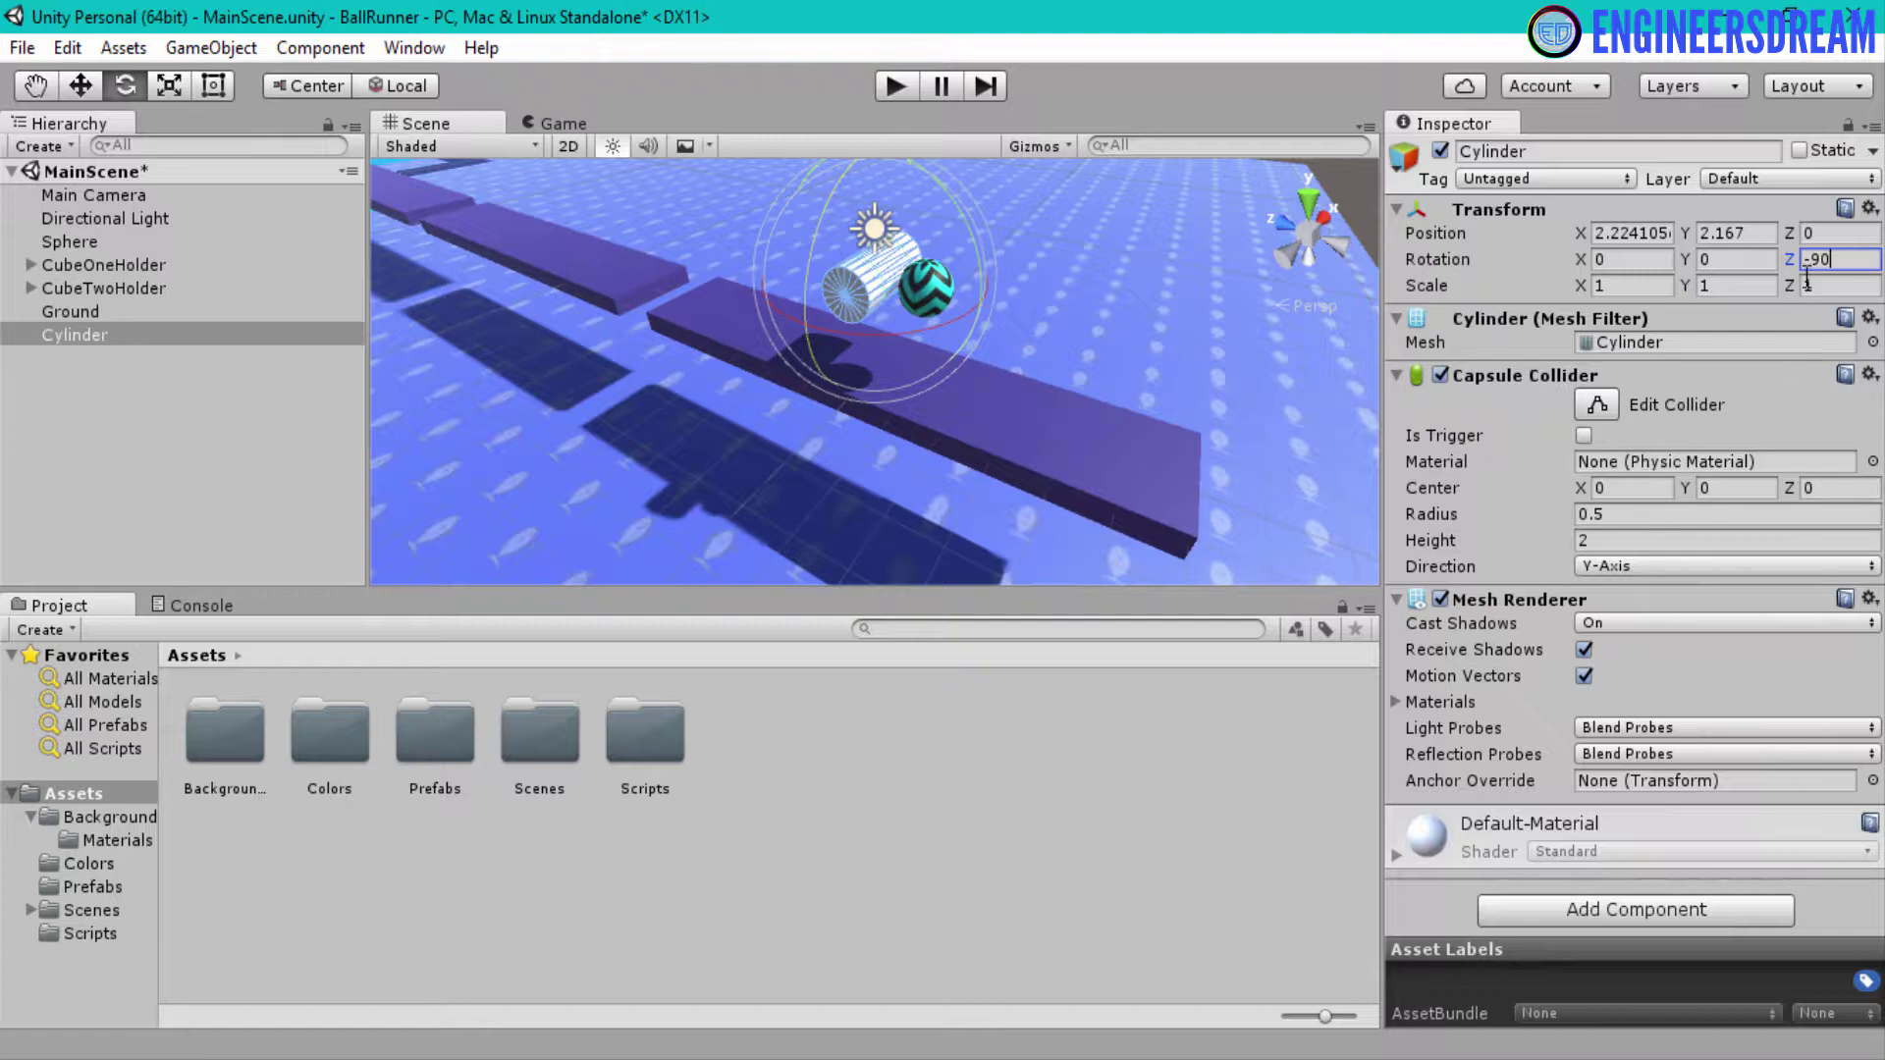
click(1819, 259)
Flatten the cylinder into a thin coin shape by reducing its Y scale to about 0.086
click(171, 91)
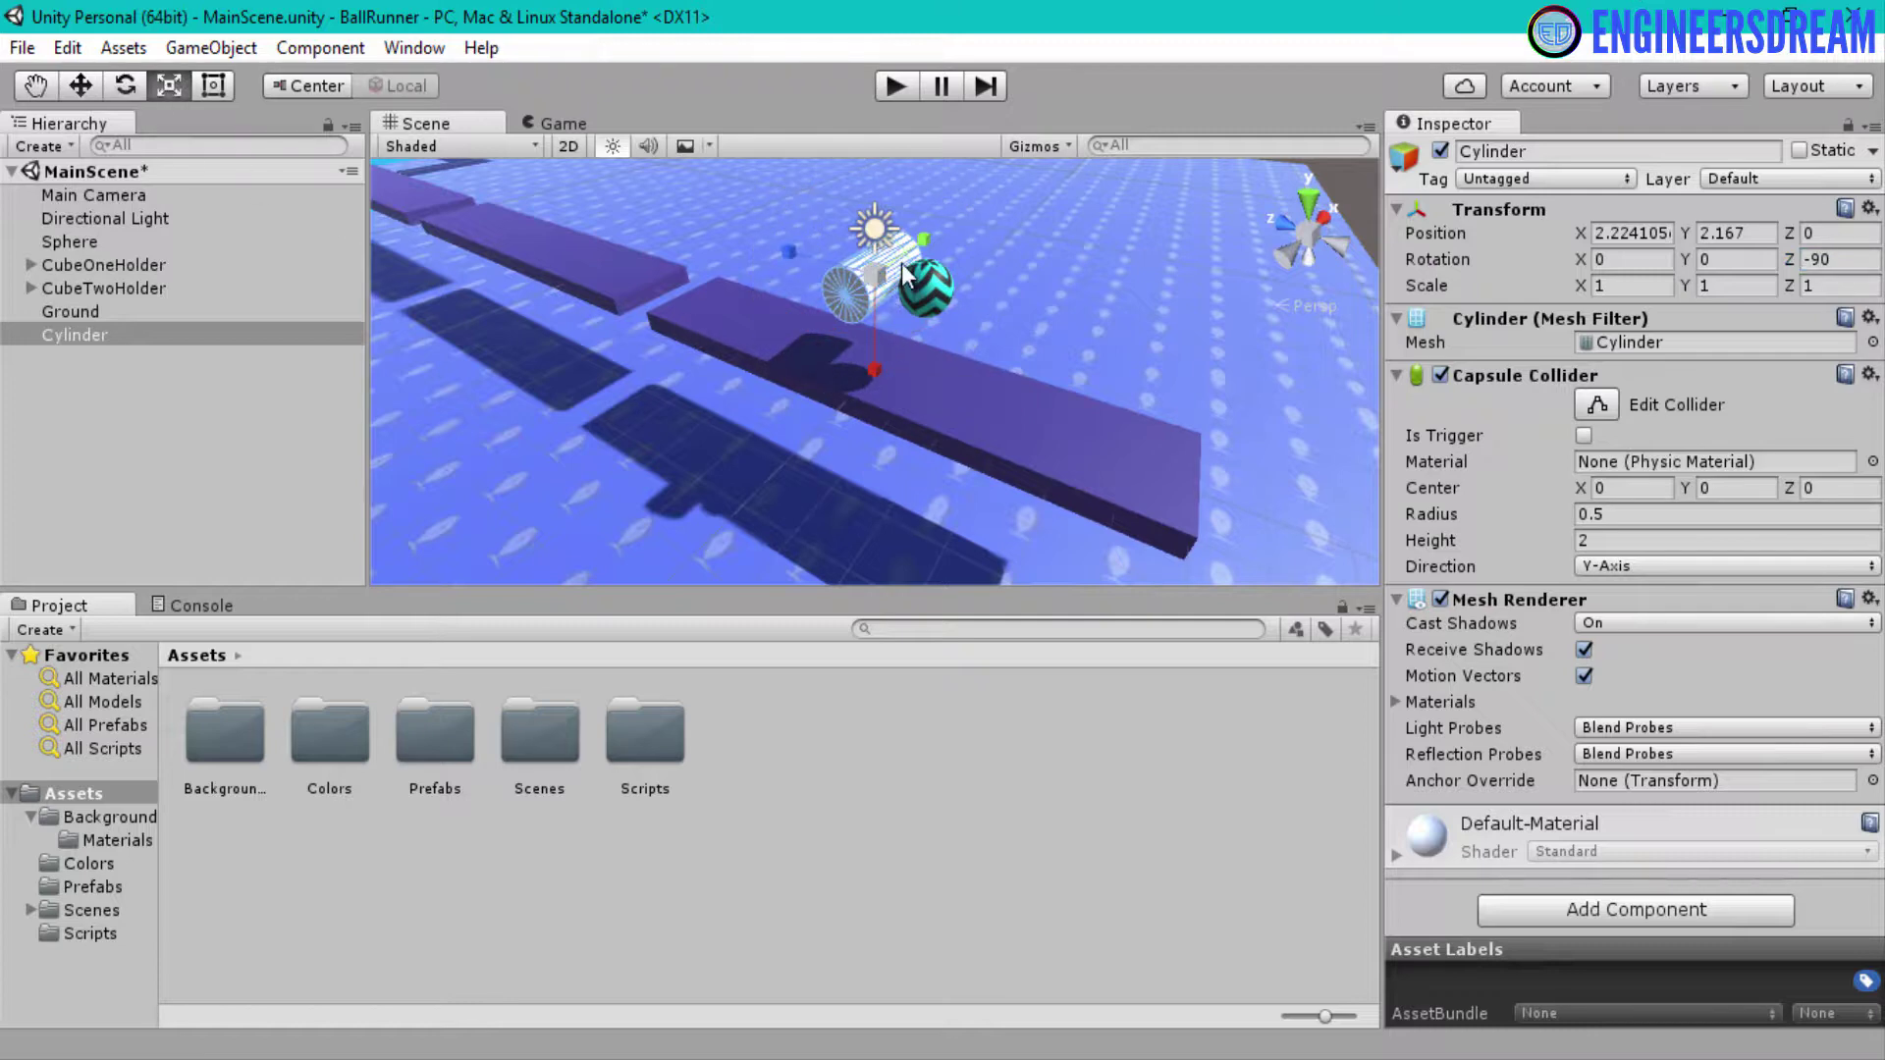
alt+drag(1074, 321, 870, 310)
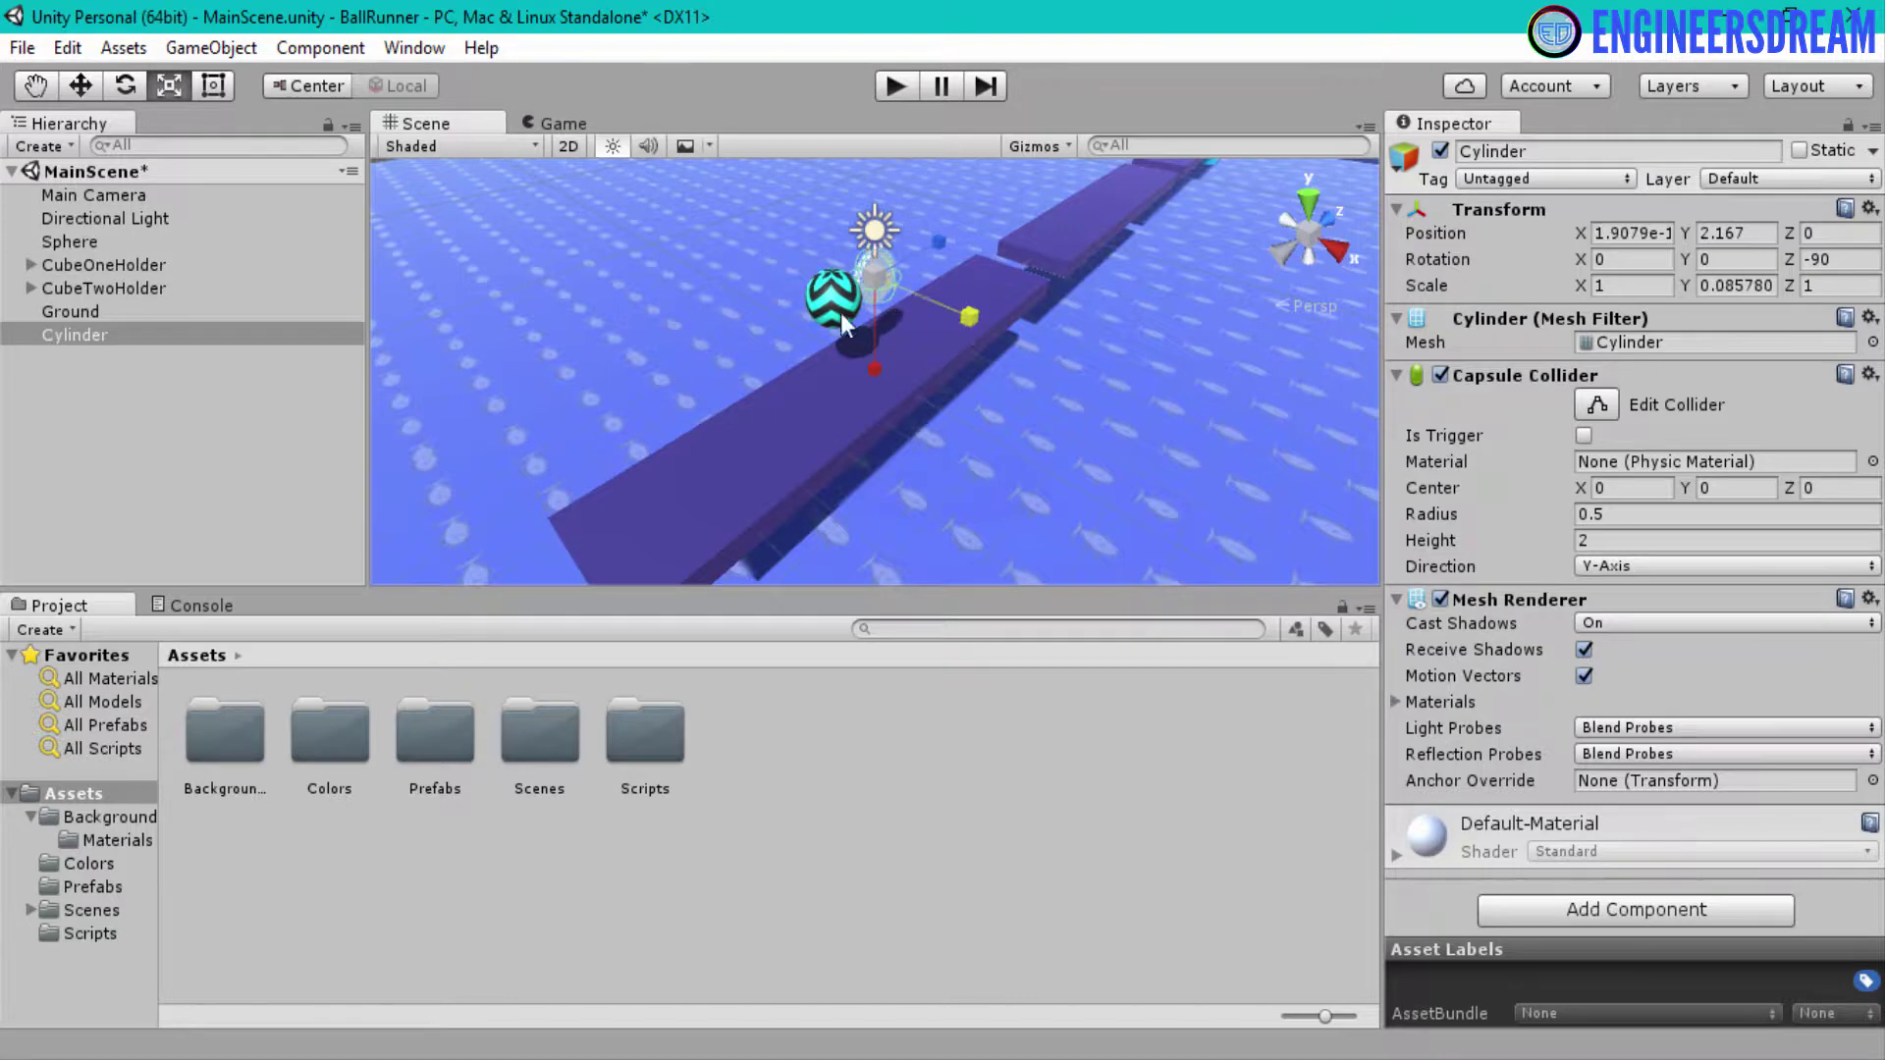
alt+drag(727, 271, 677, 353)
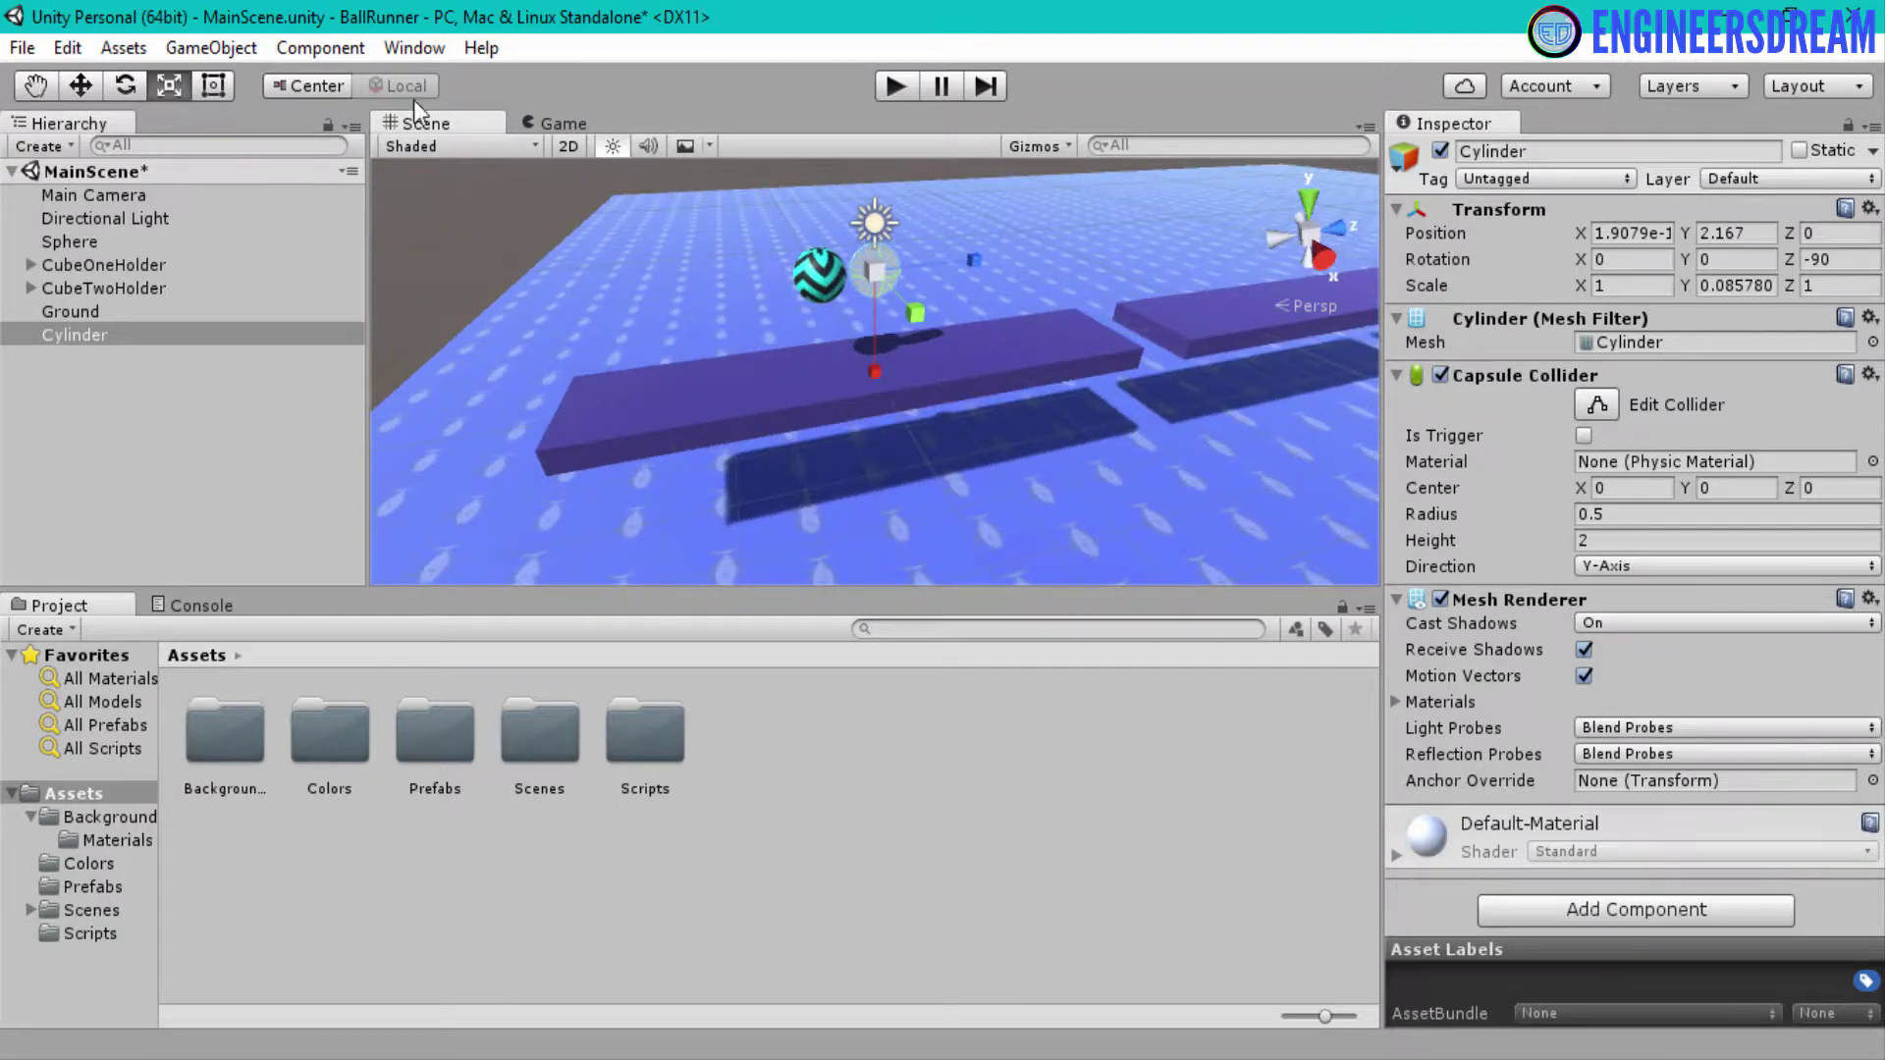
Move the flattened cylinder along the platform, away from the ball, to a Z position of about 1.96
click(81, 91)
drag(964, 267, 1054, 279)
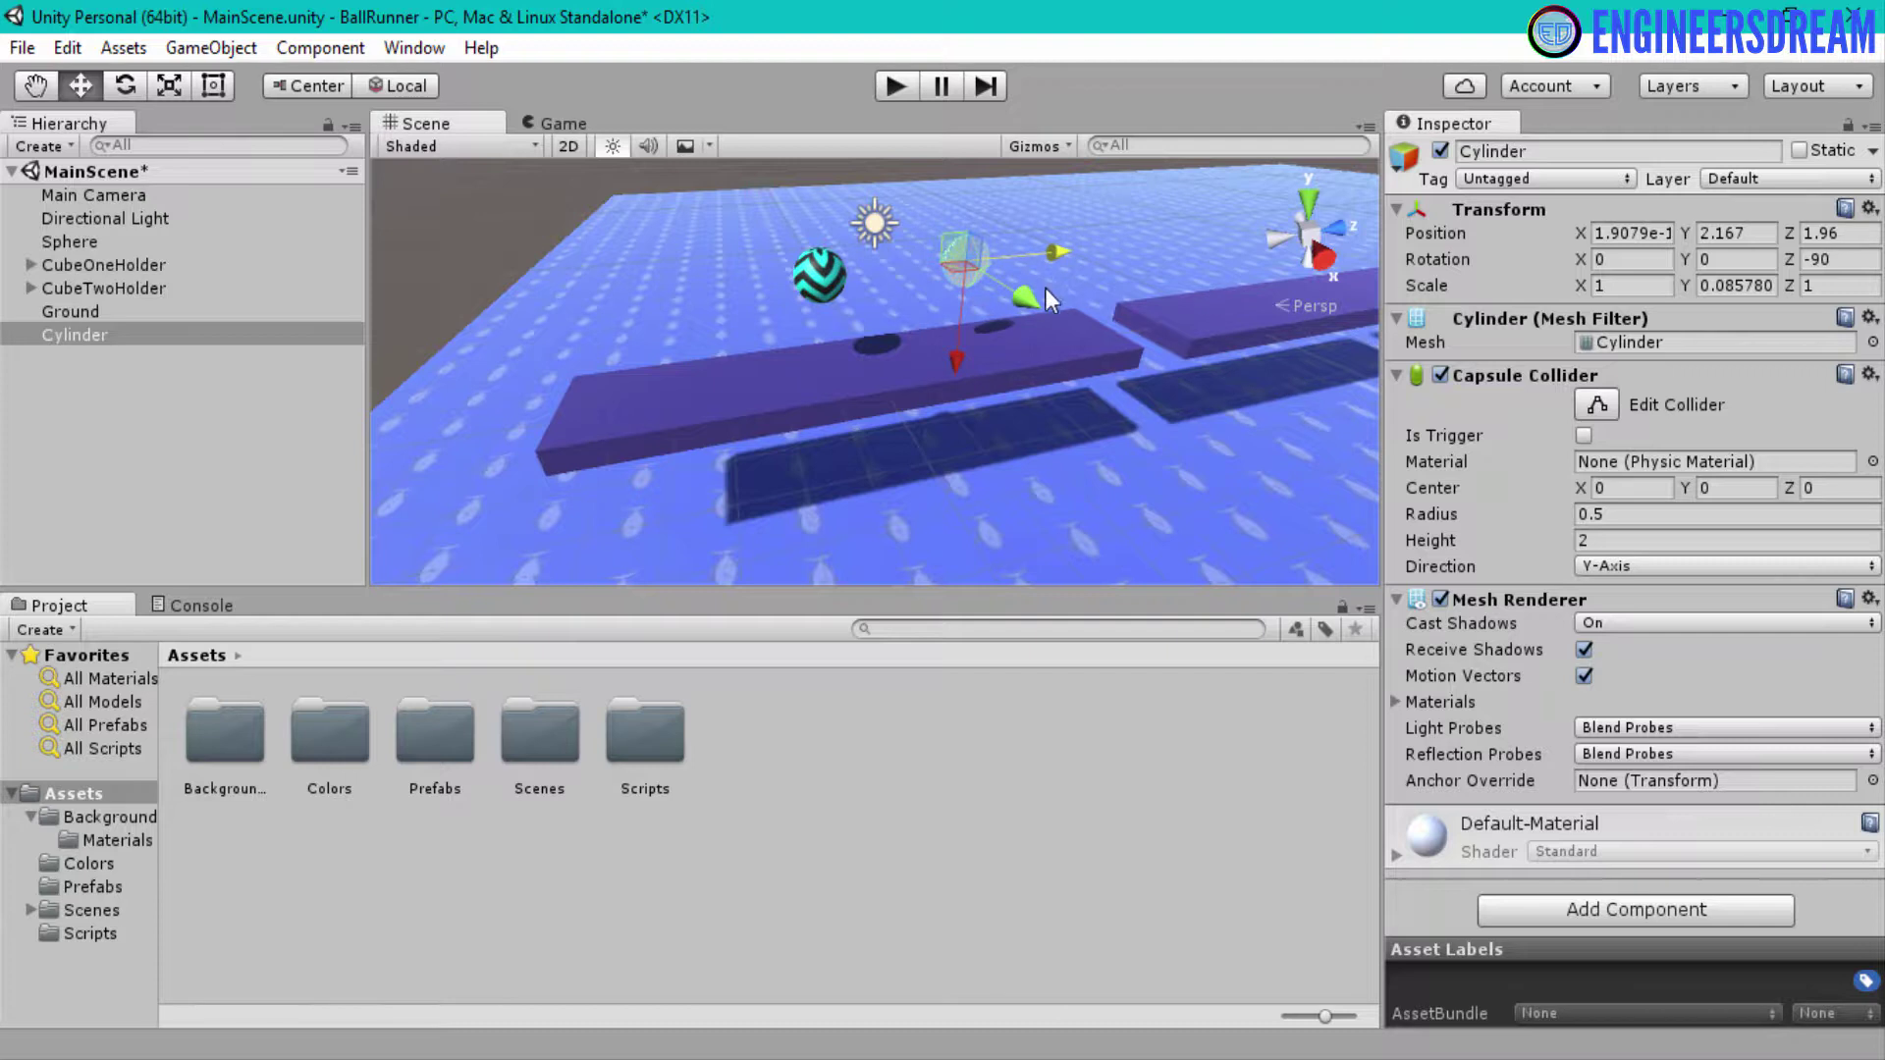
scroll(1052, 303, up, 2)
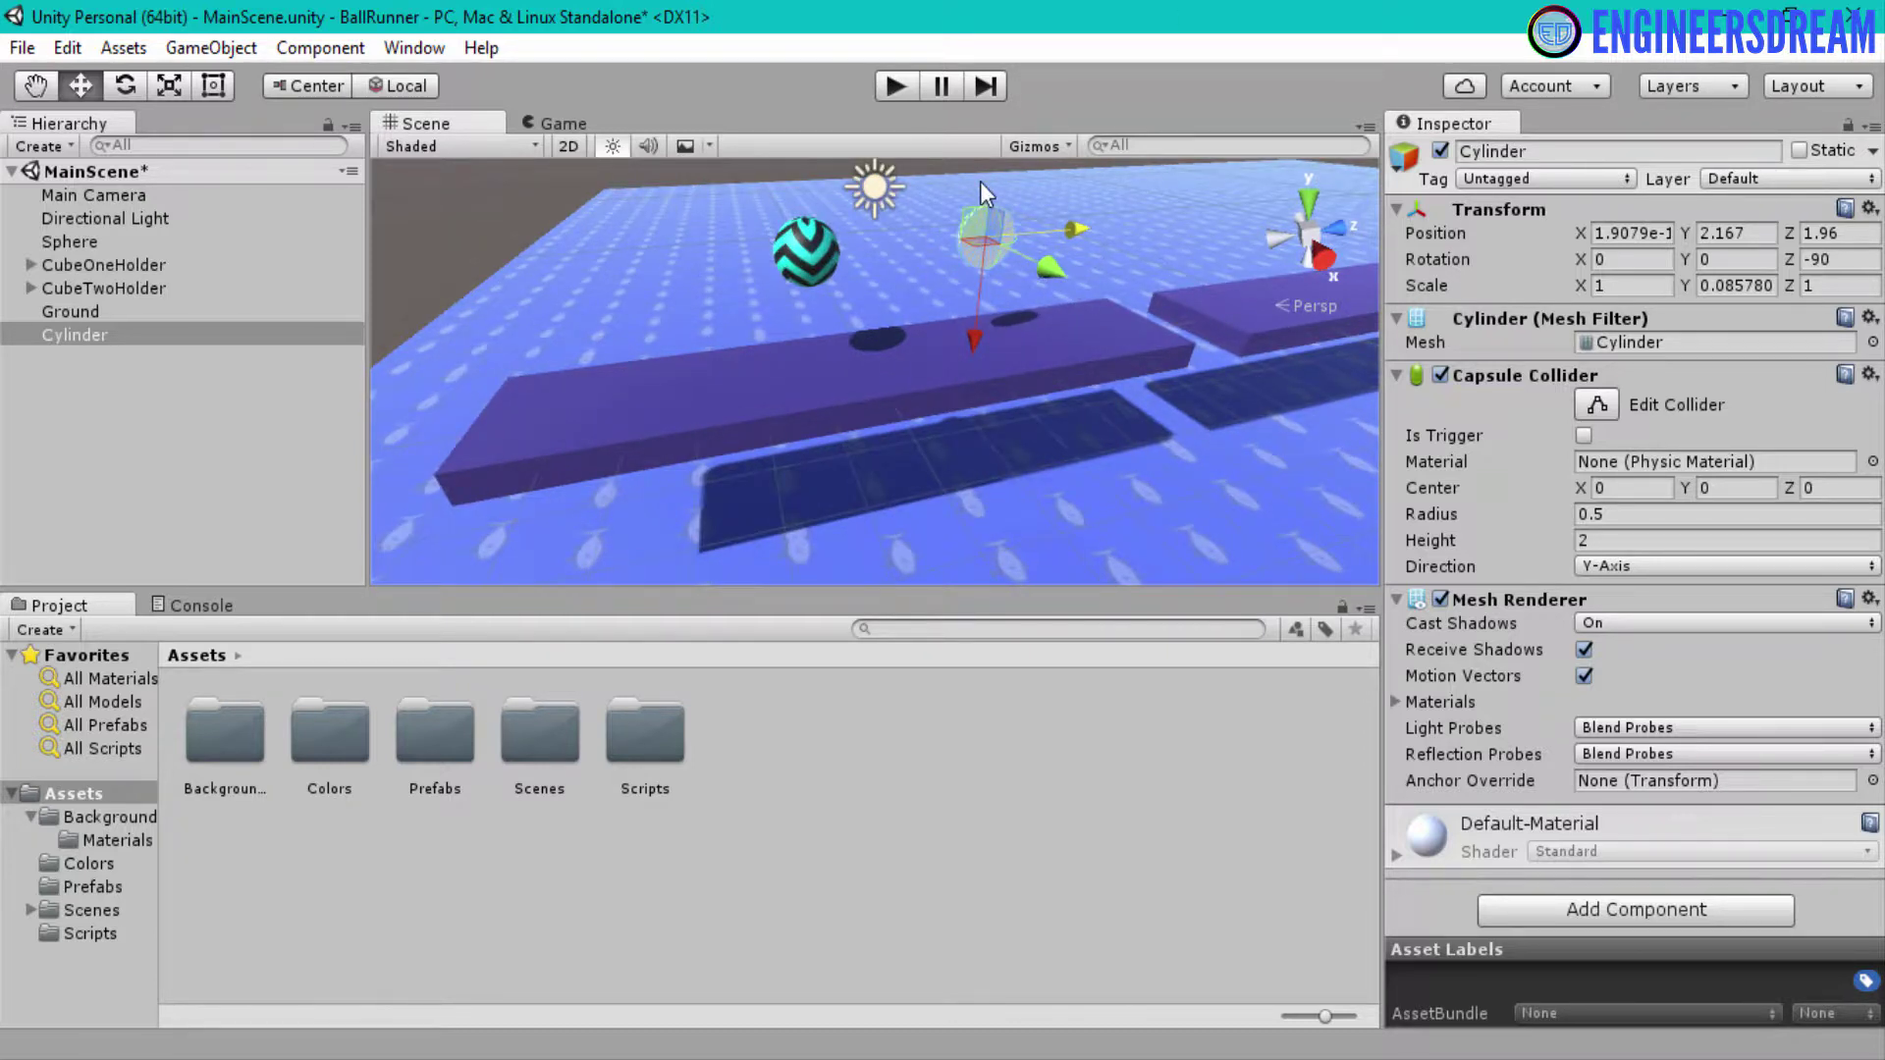
alt+drag(963, 340, 1139, 363)
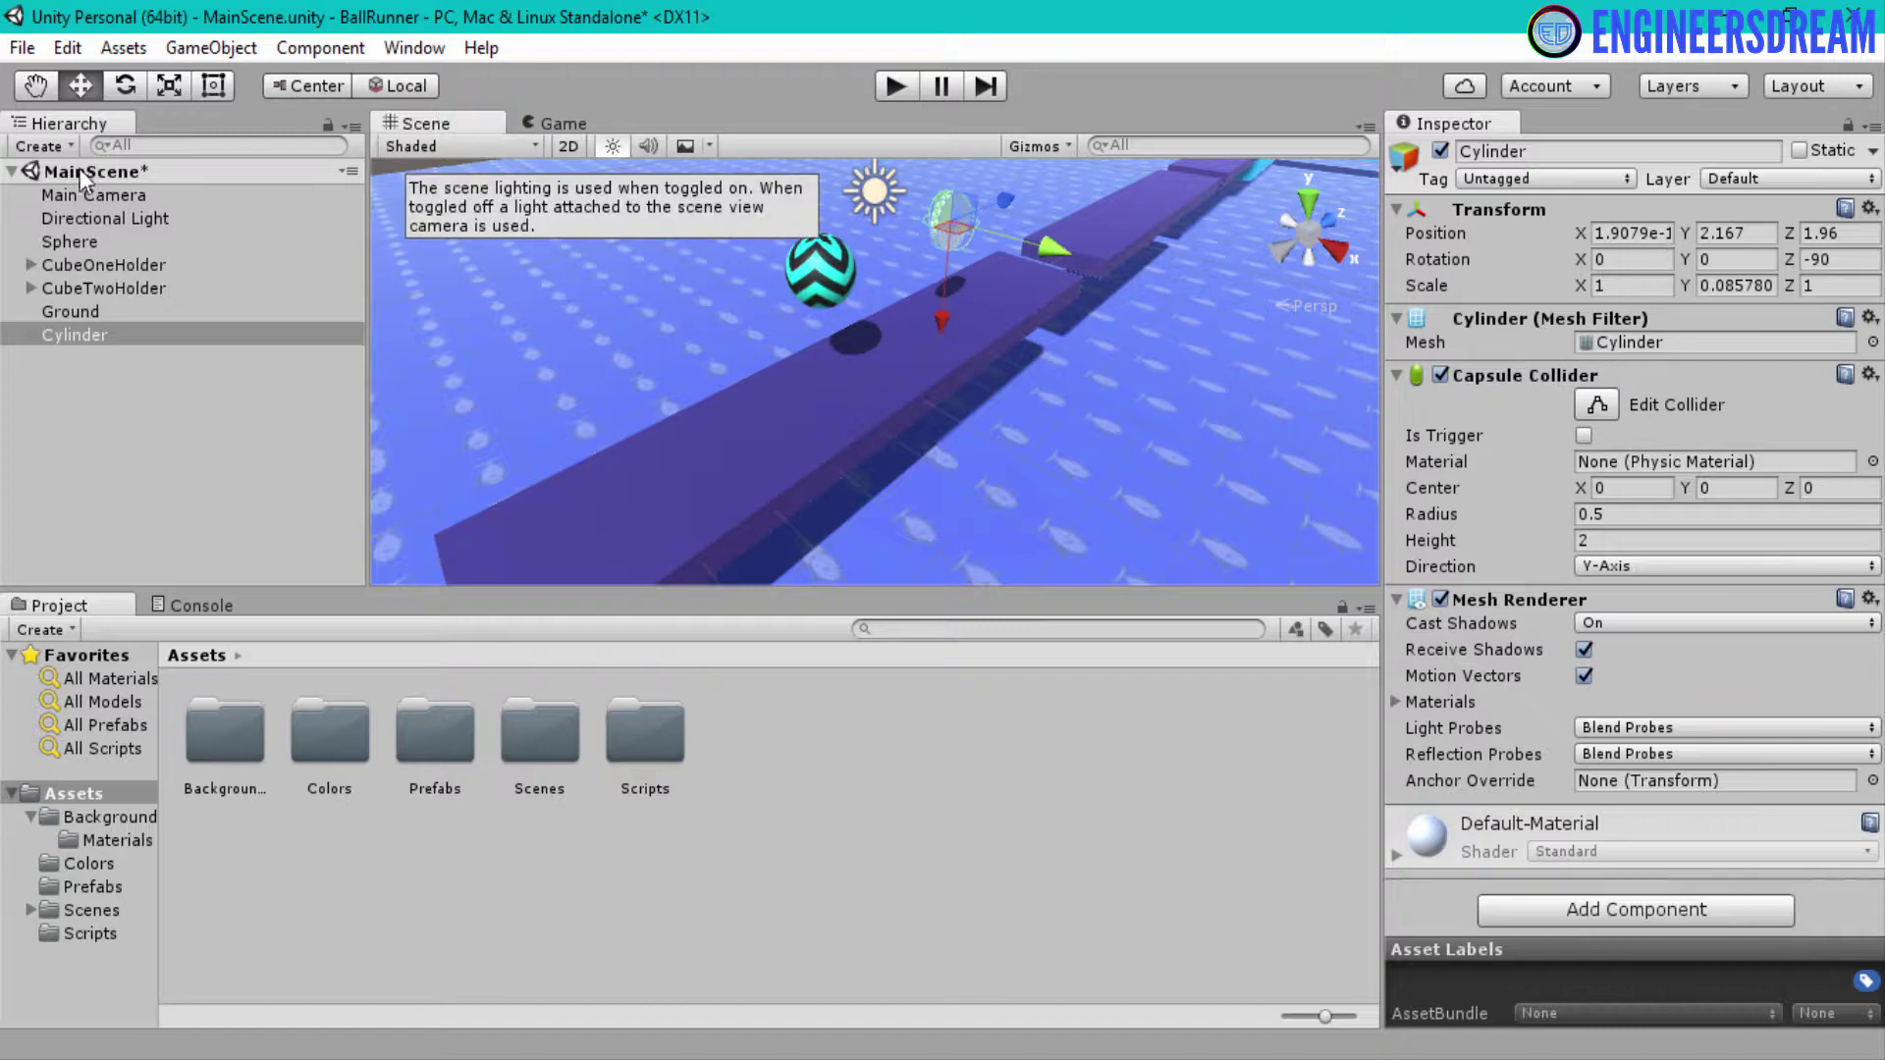
Switch the transform handles from local to global orientation
click(414, 89)
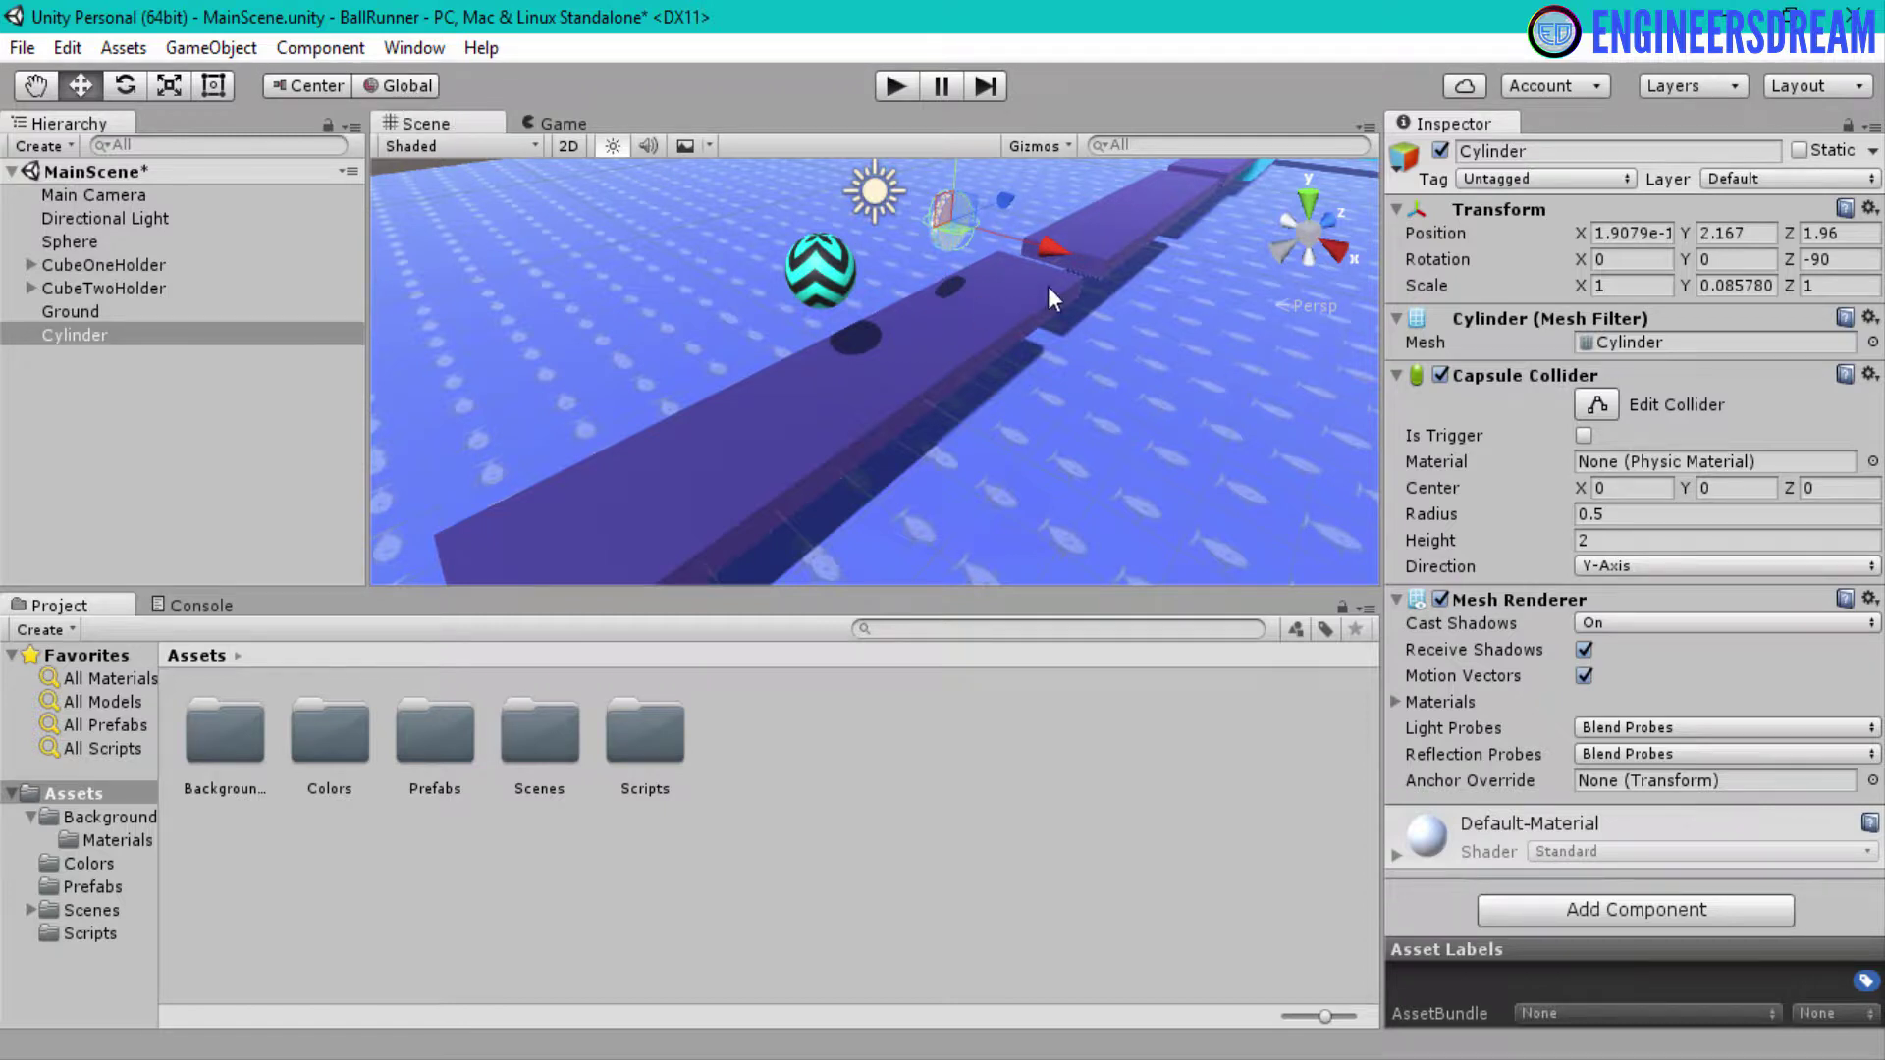
scroll(1047, 285, down, 5)
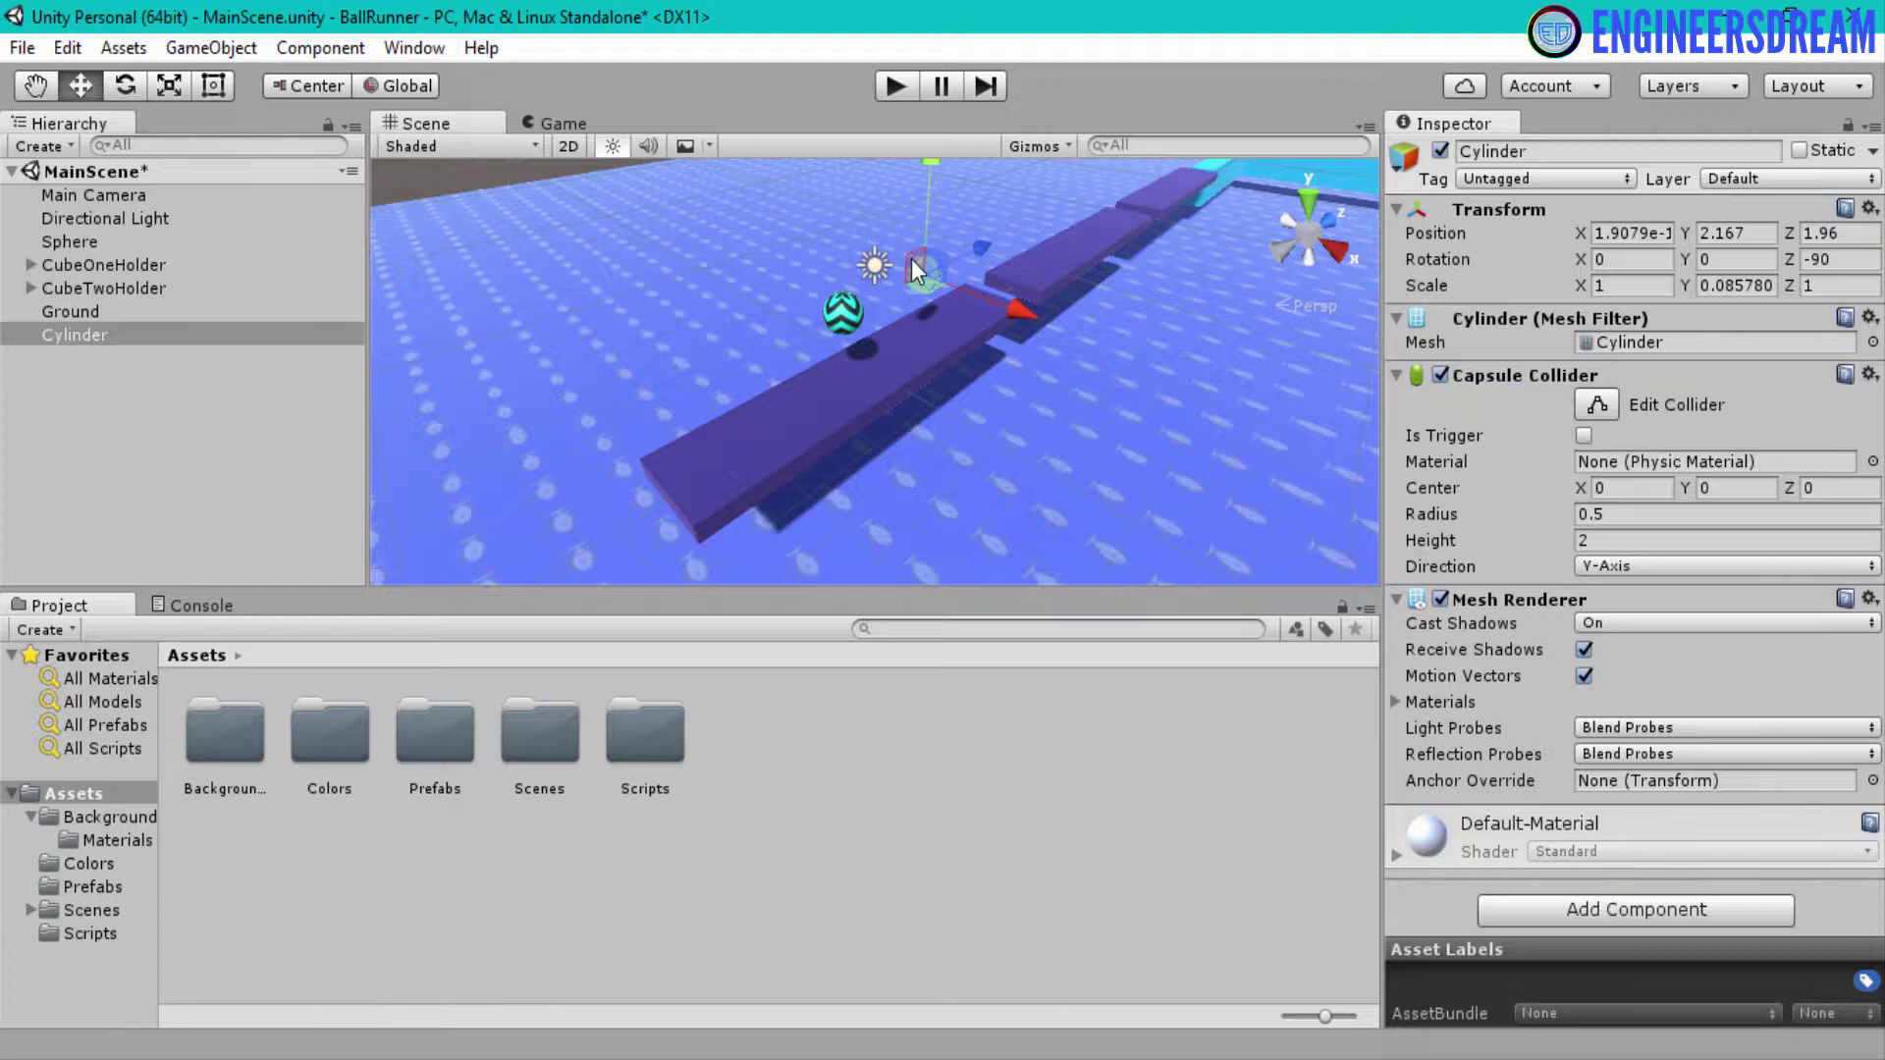
alt+drag(910, 308, 775, 368)
click(754, 409)
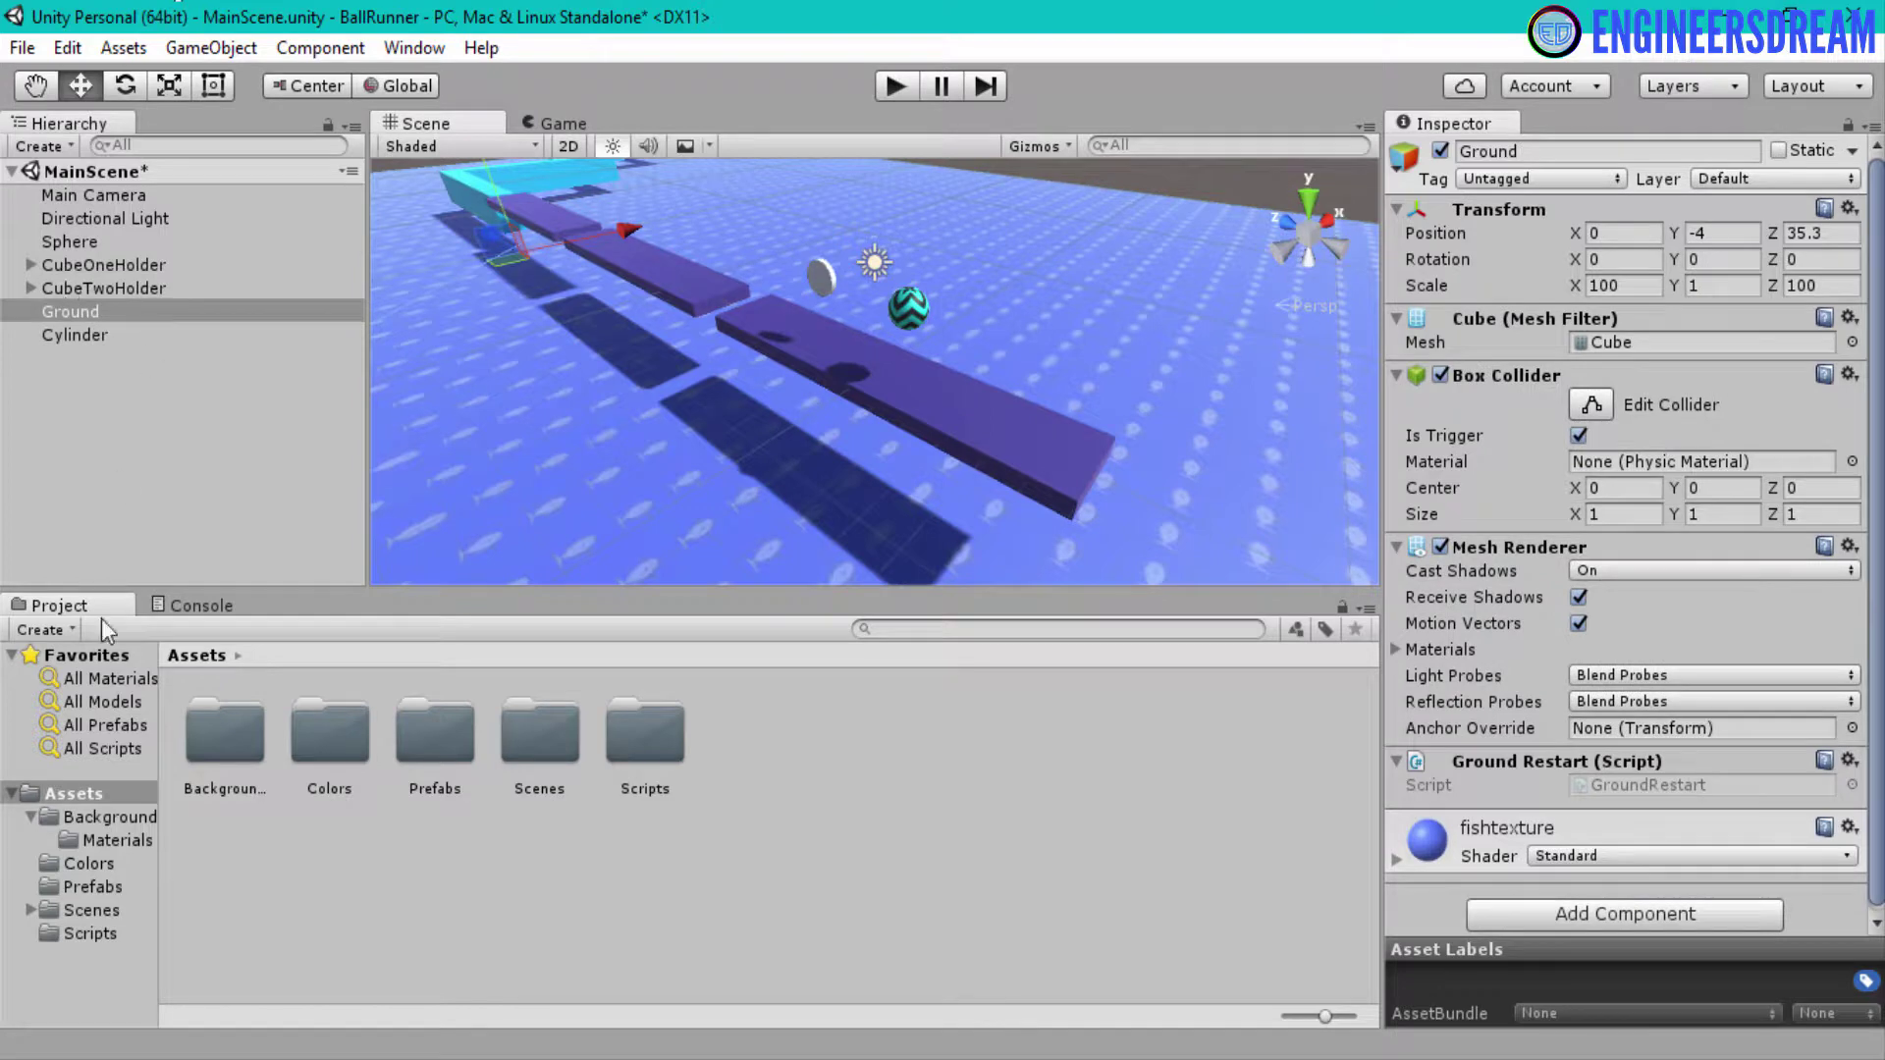
Create a new material named Gold in the Colors folder
click(80, 864)
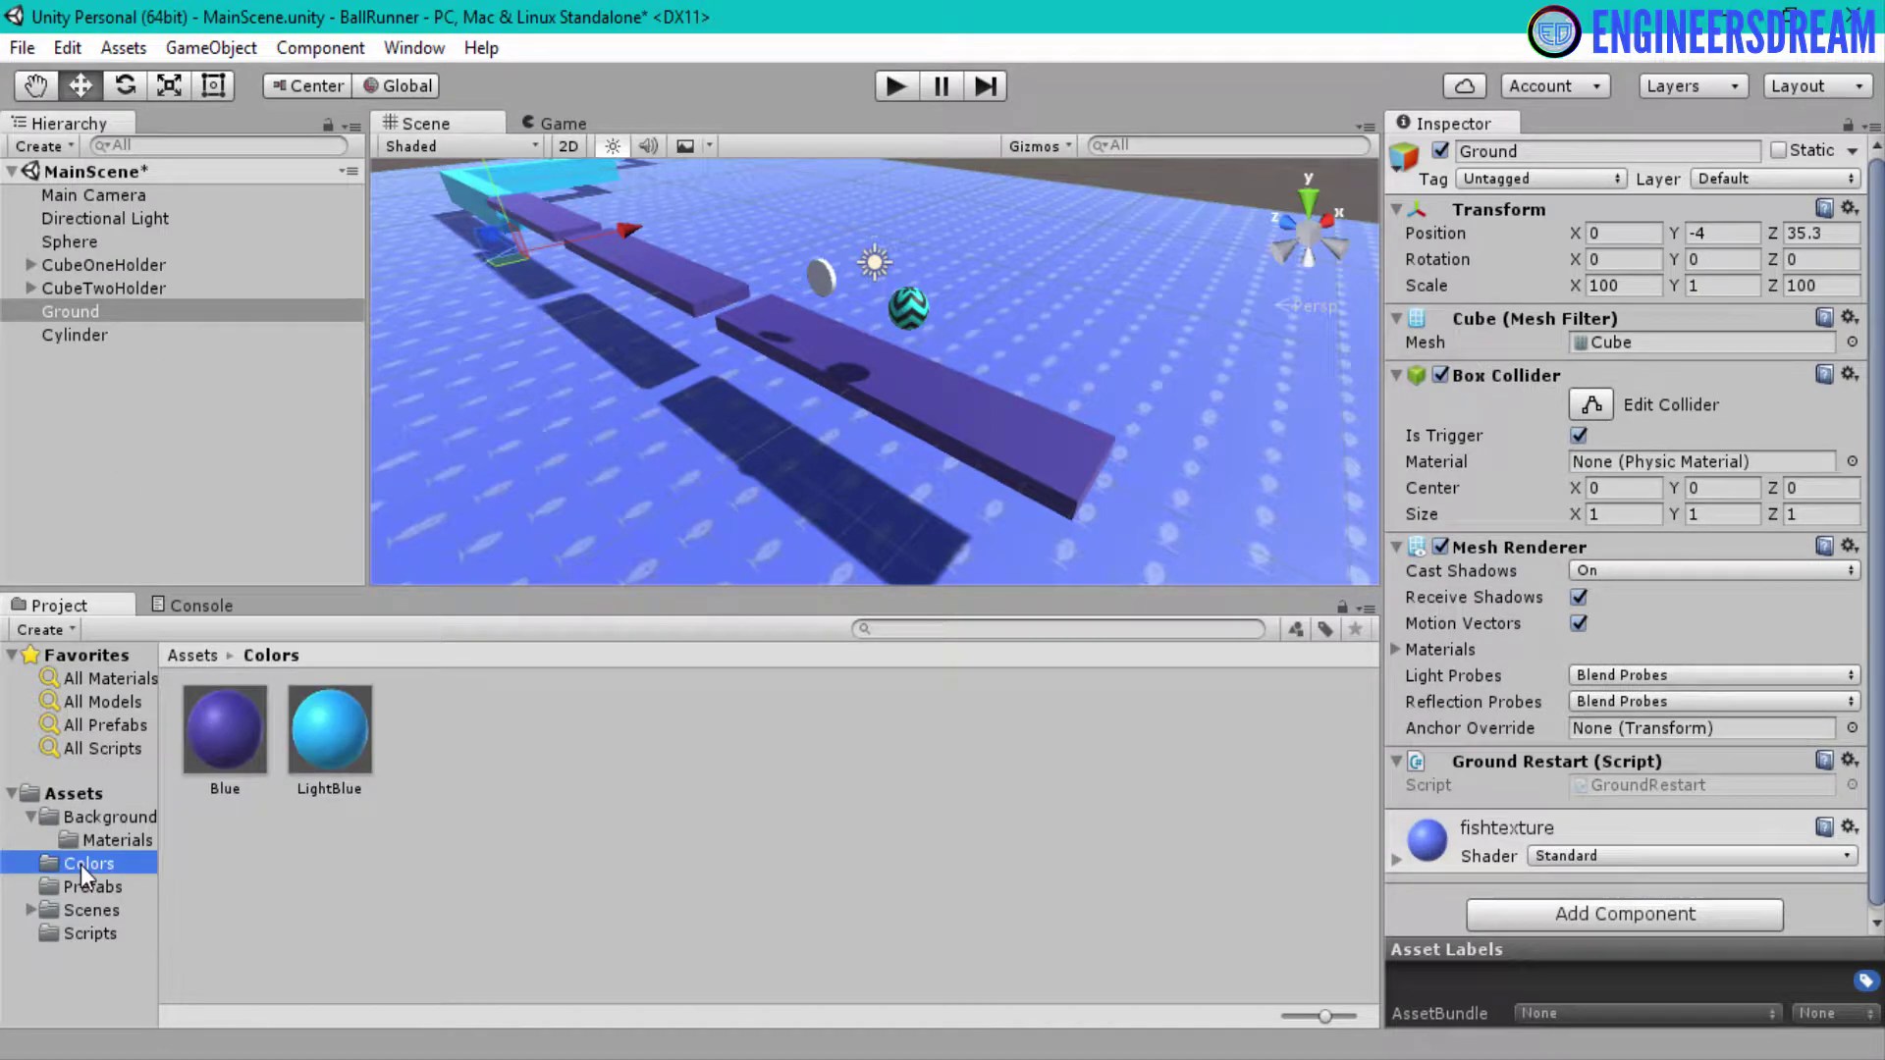
right_click(534, 746)
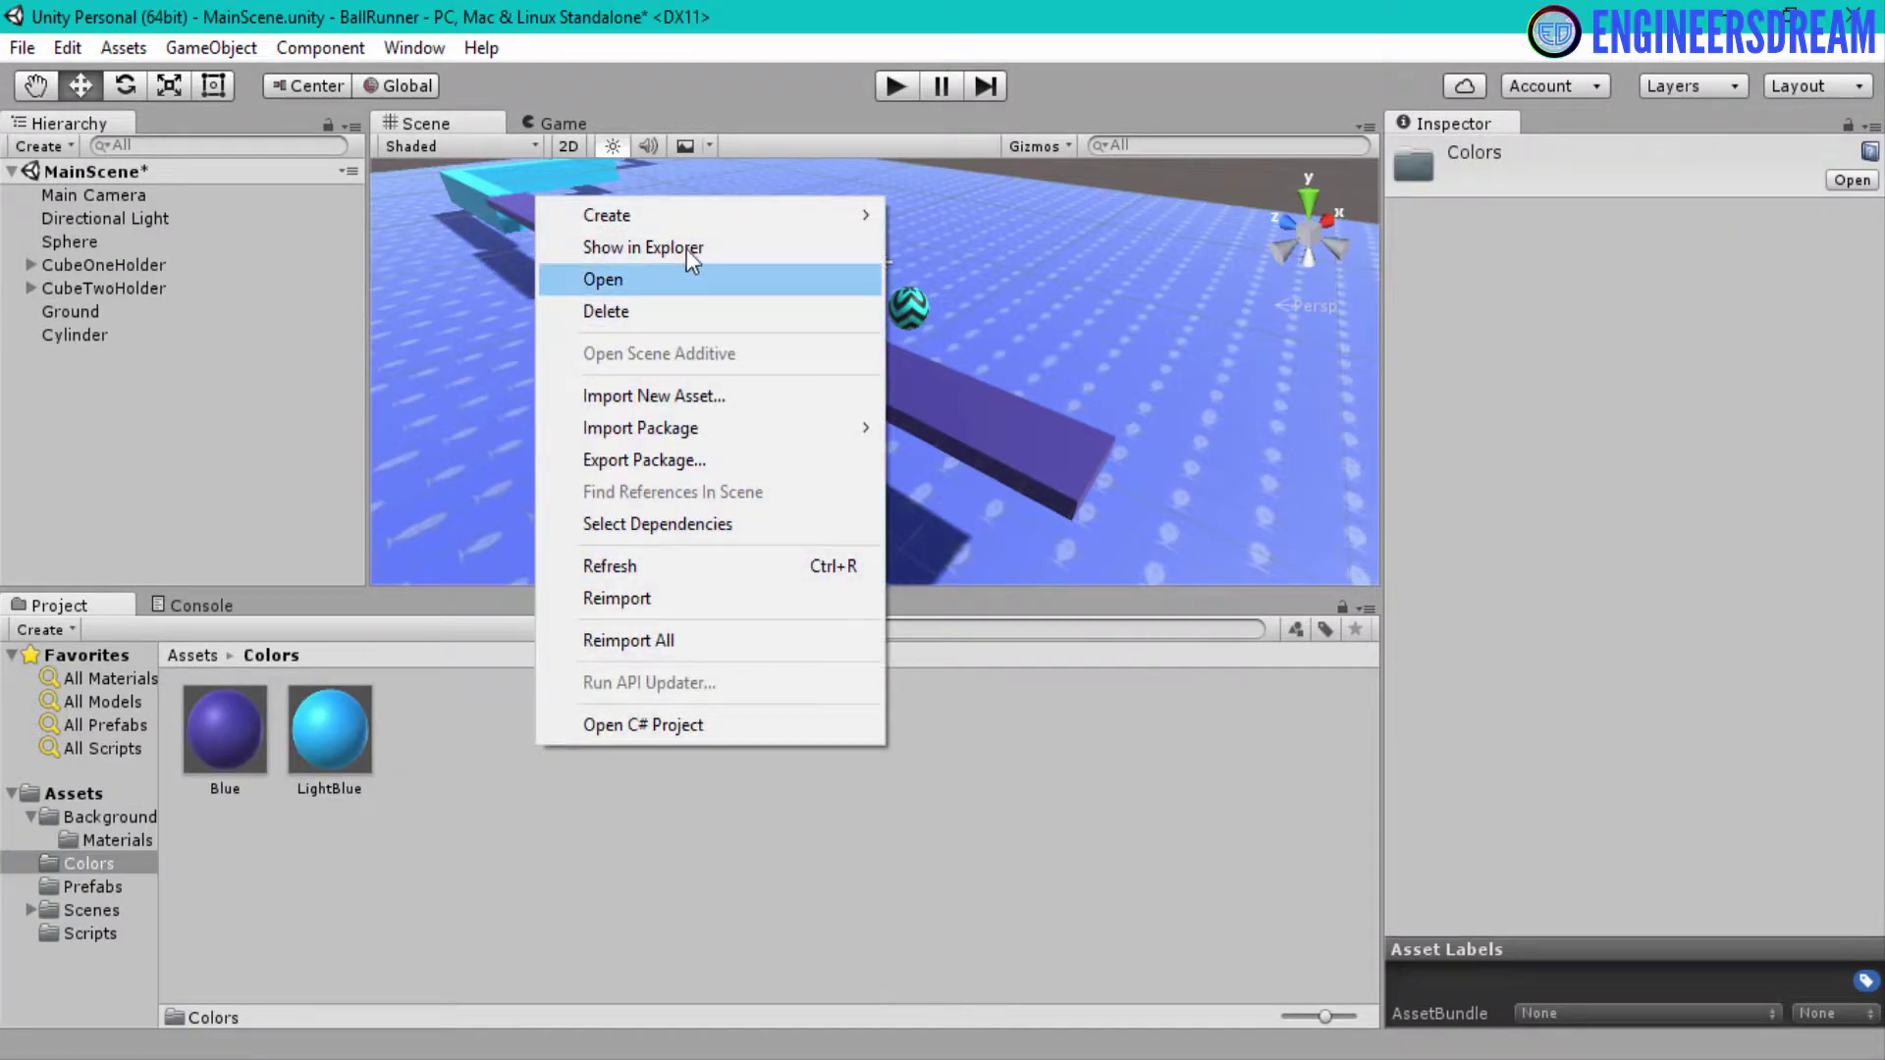
mouse_move(708, 210)
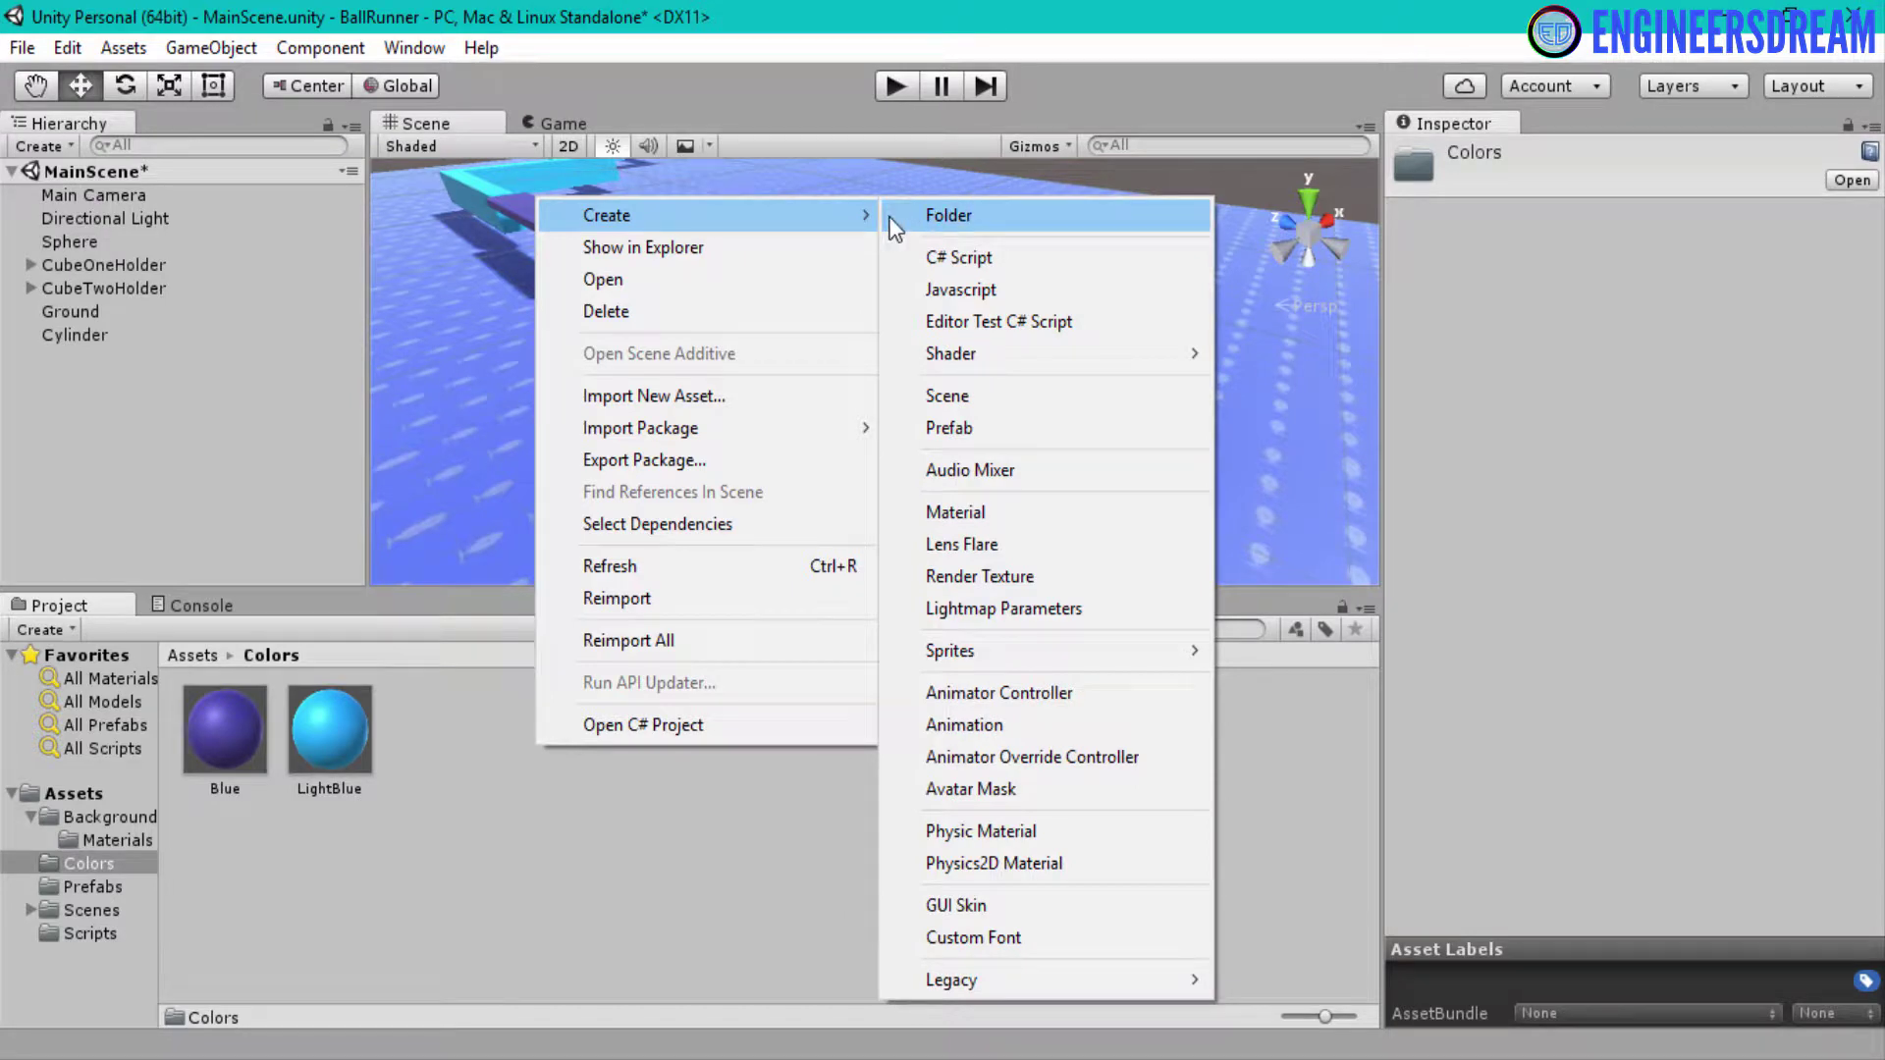
click(963, 512)
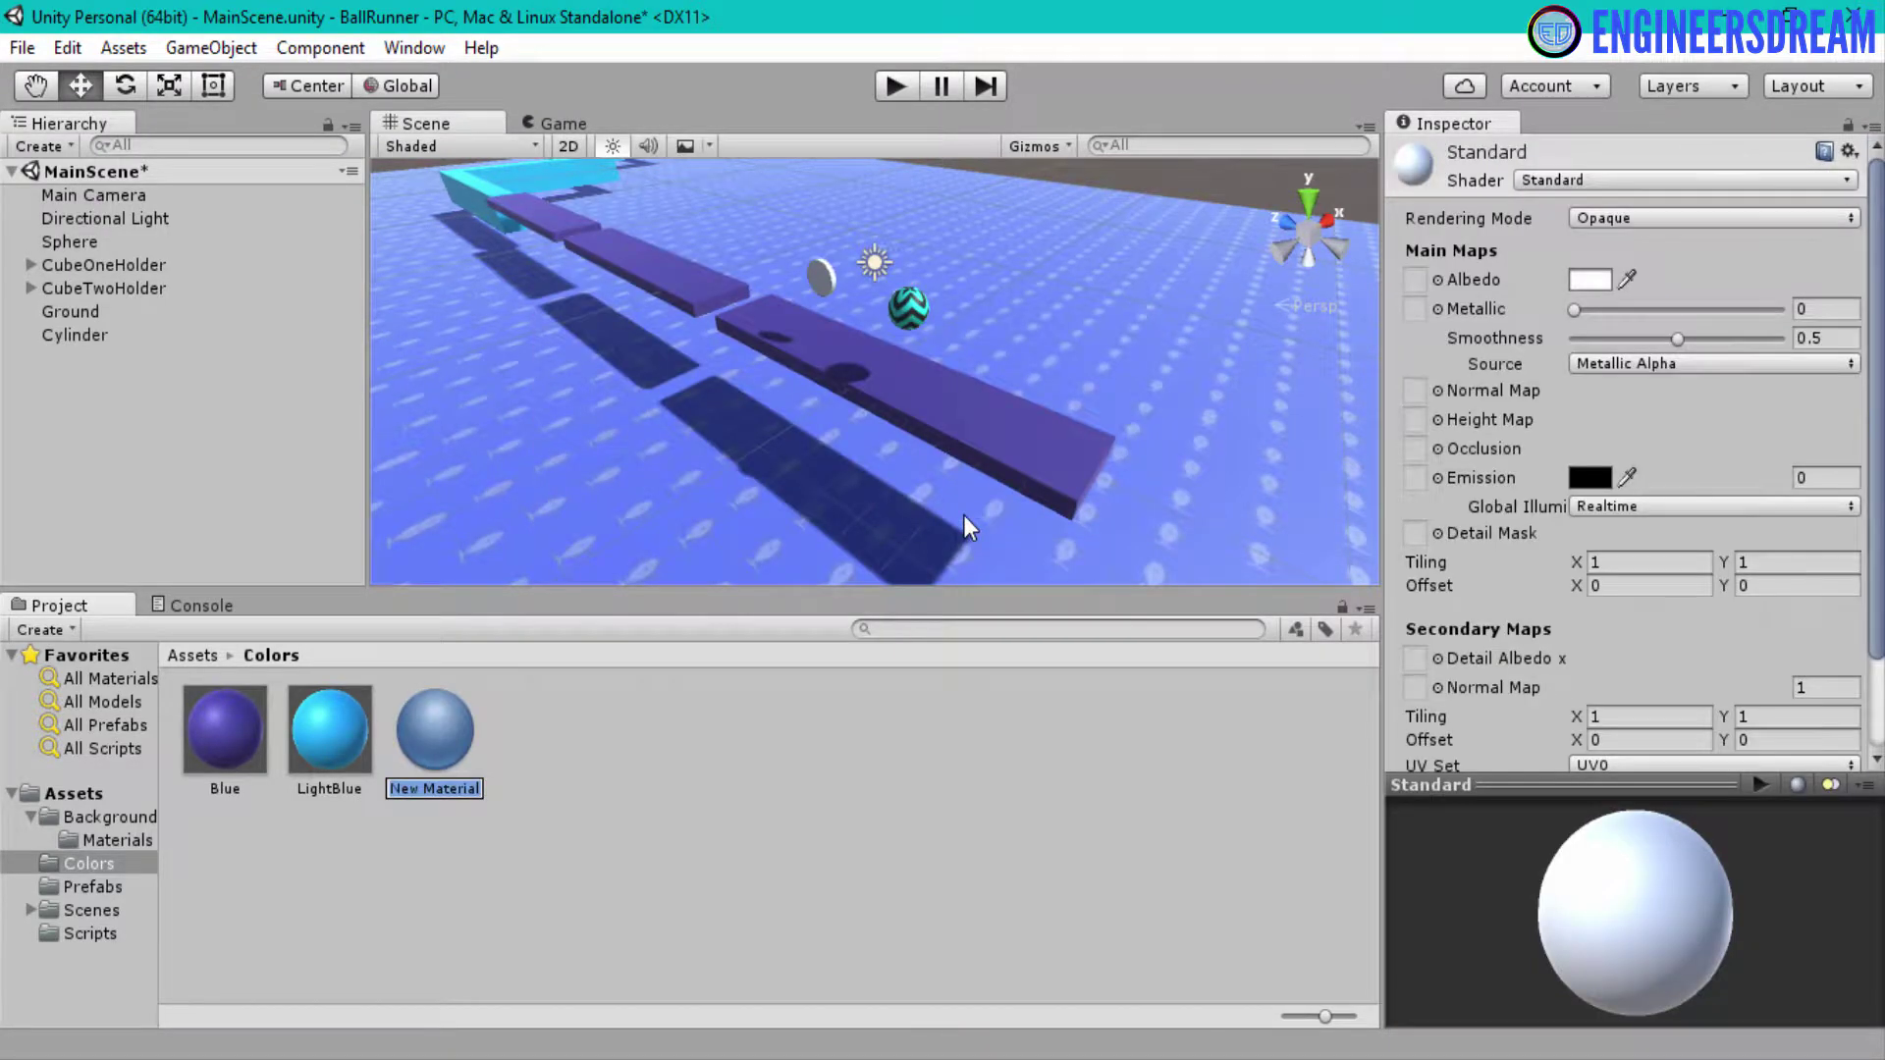
text(gold)
key(Return)
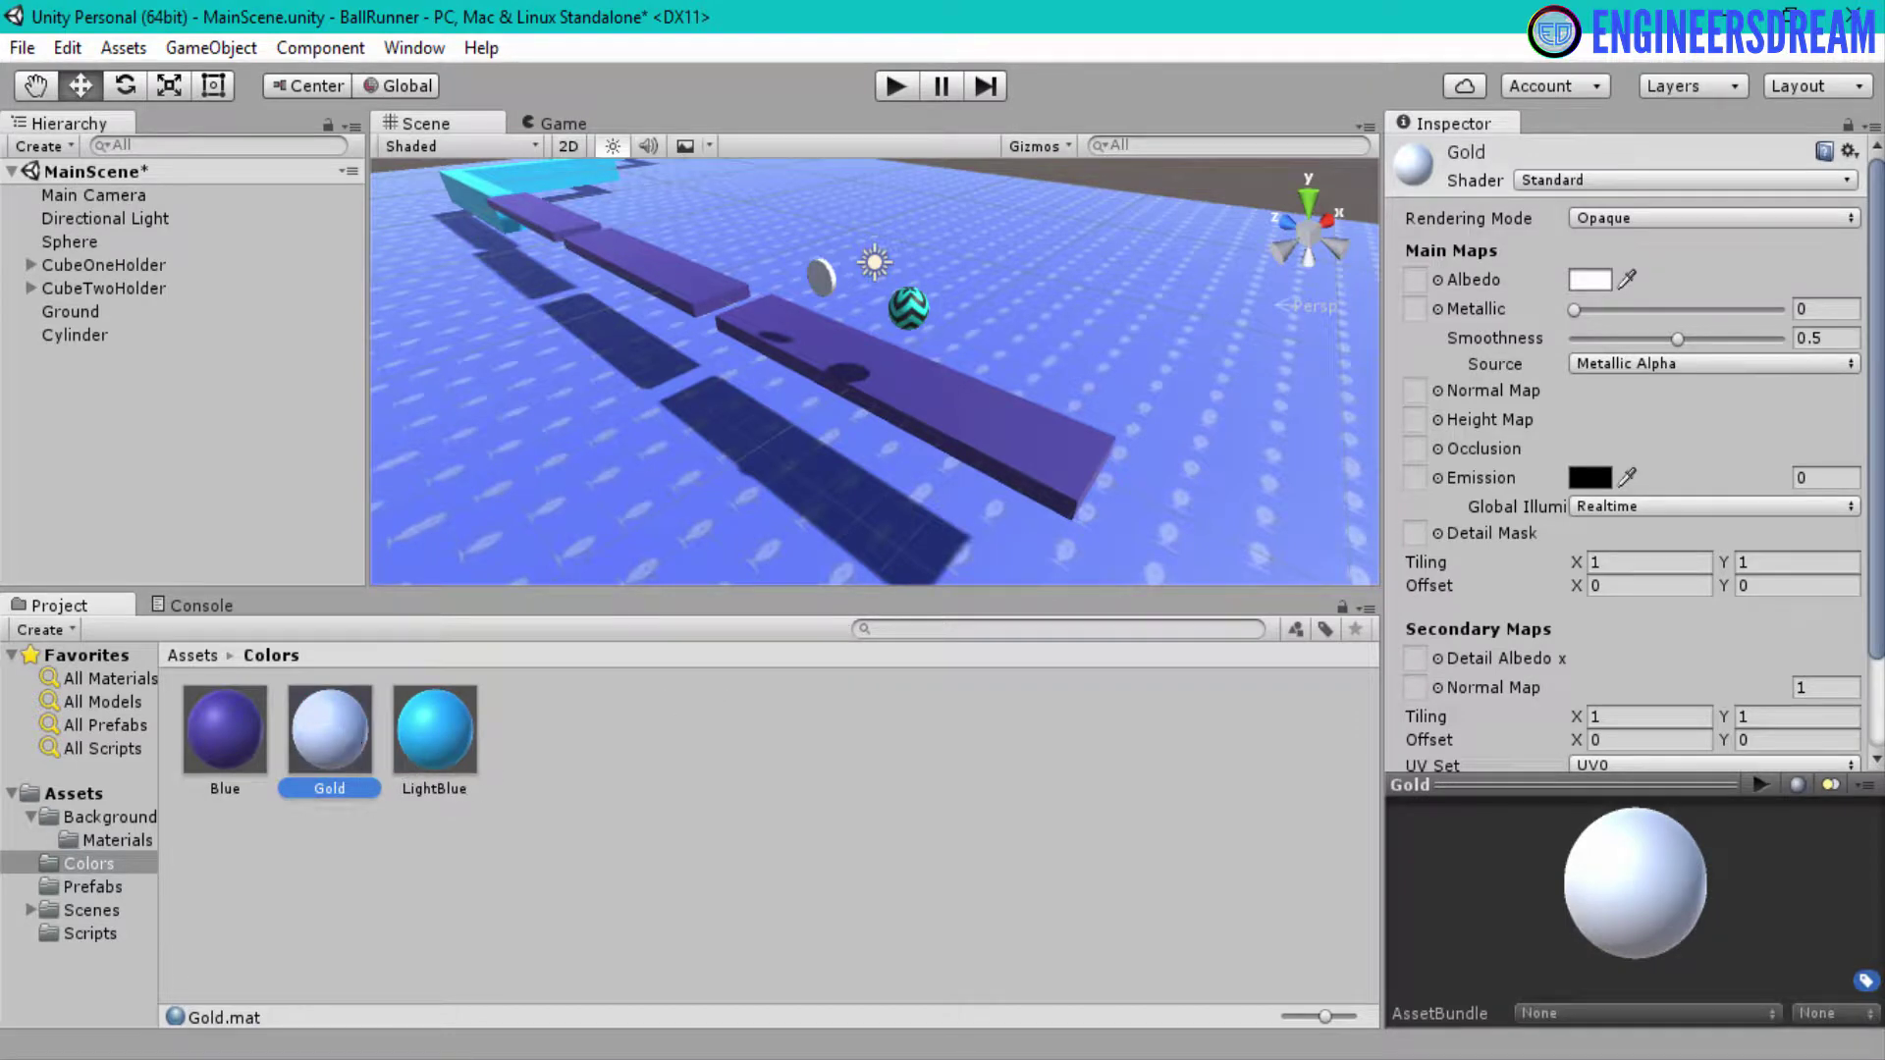
Set the Gold material's albedo colour to hex DAA520FF
click(1591, 282)
click(451, 640)
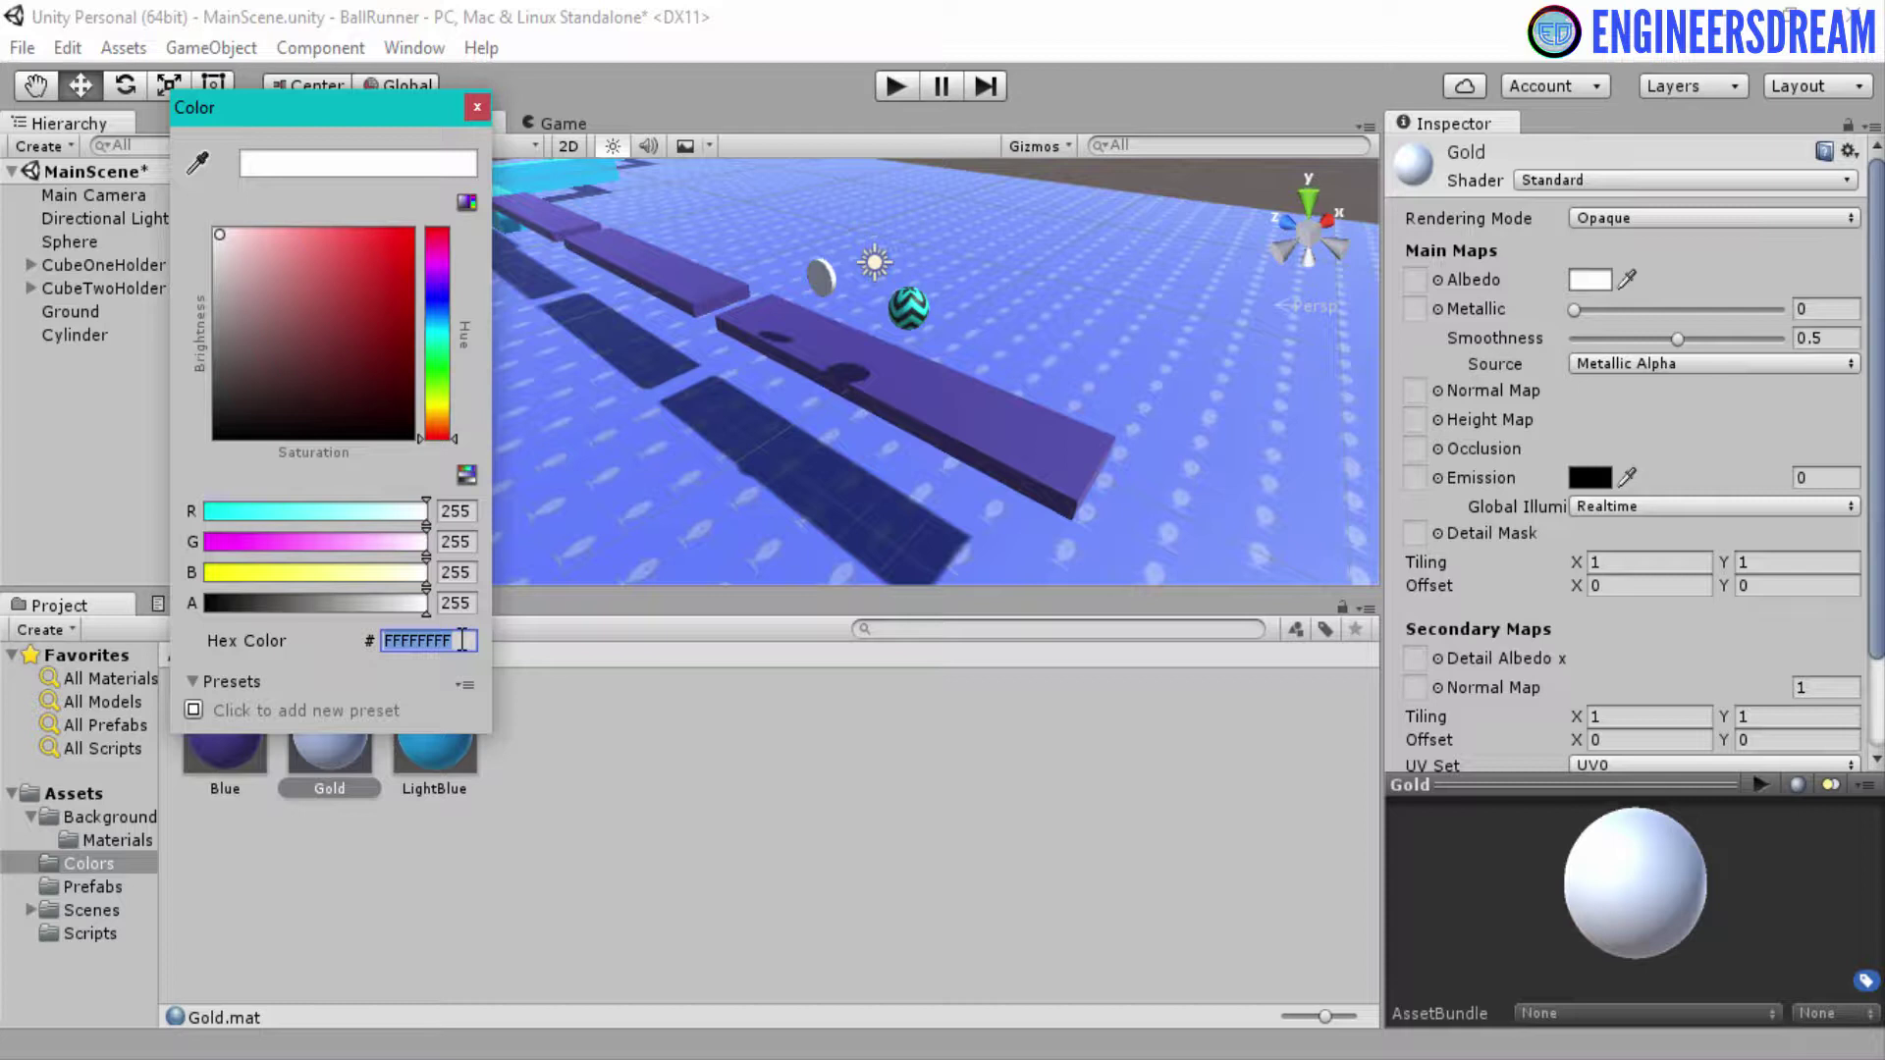
key(ctrl+v)
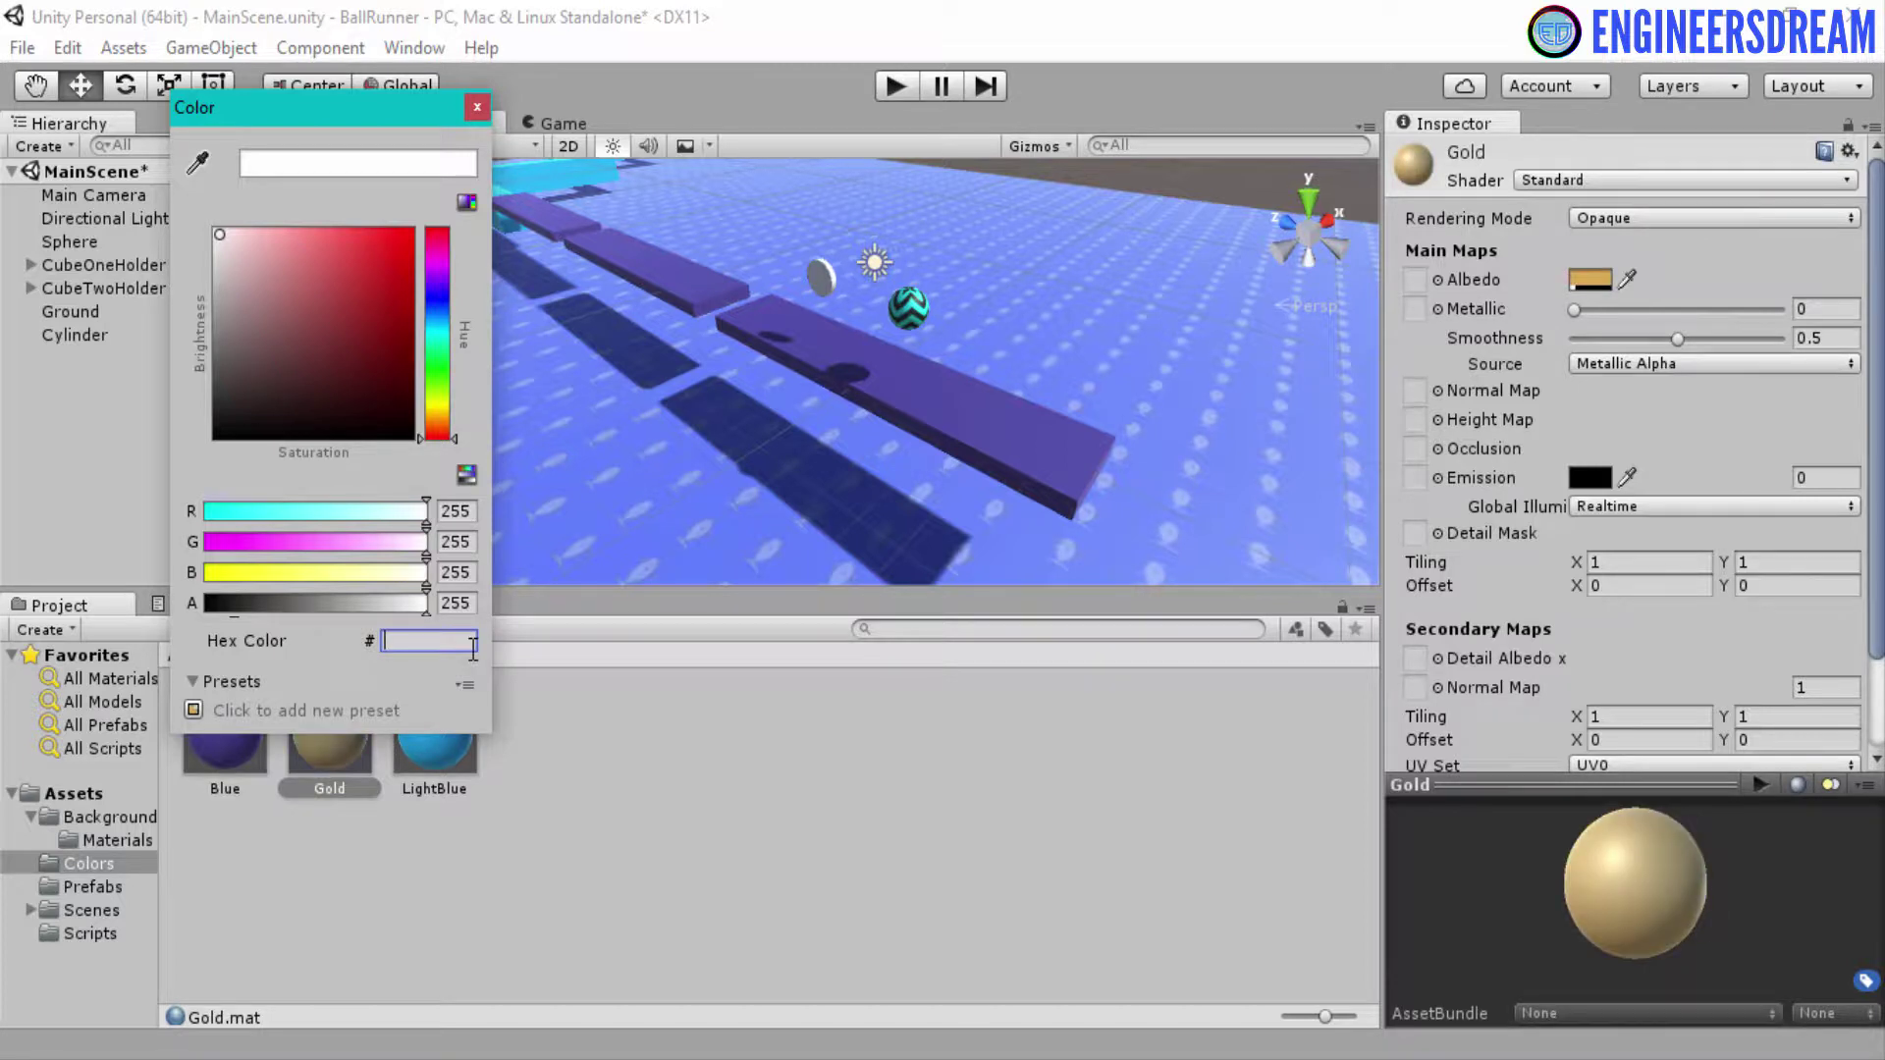
text(DAA52)
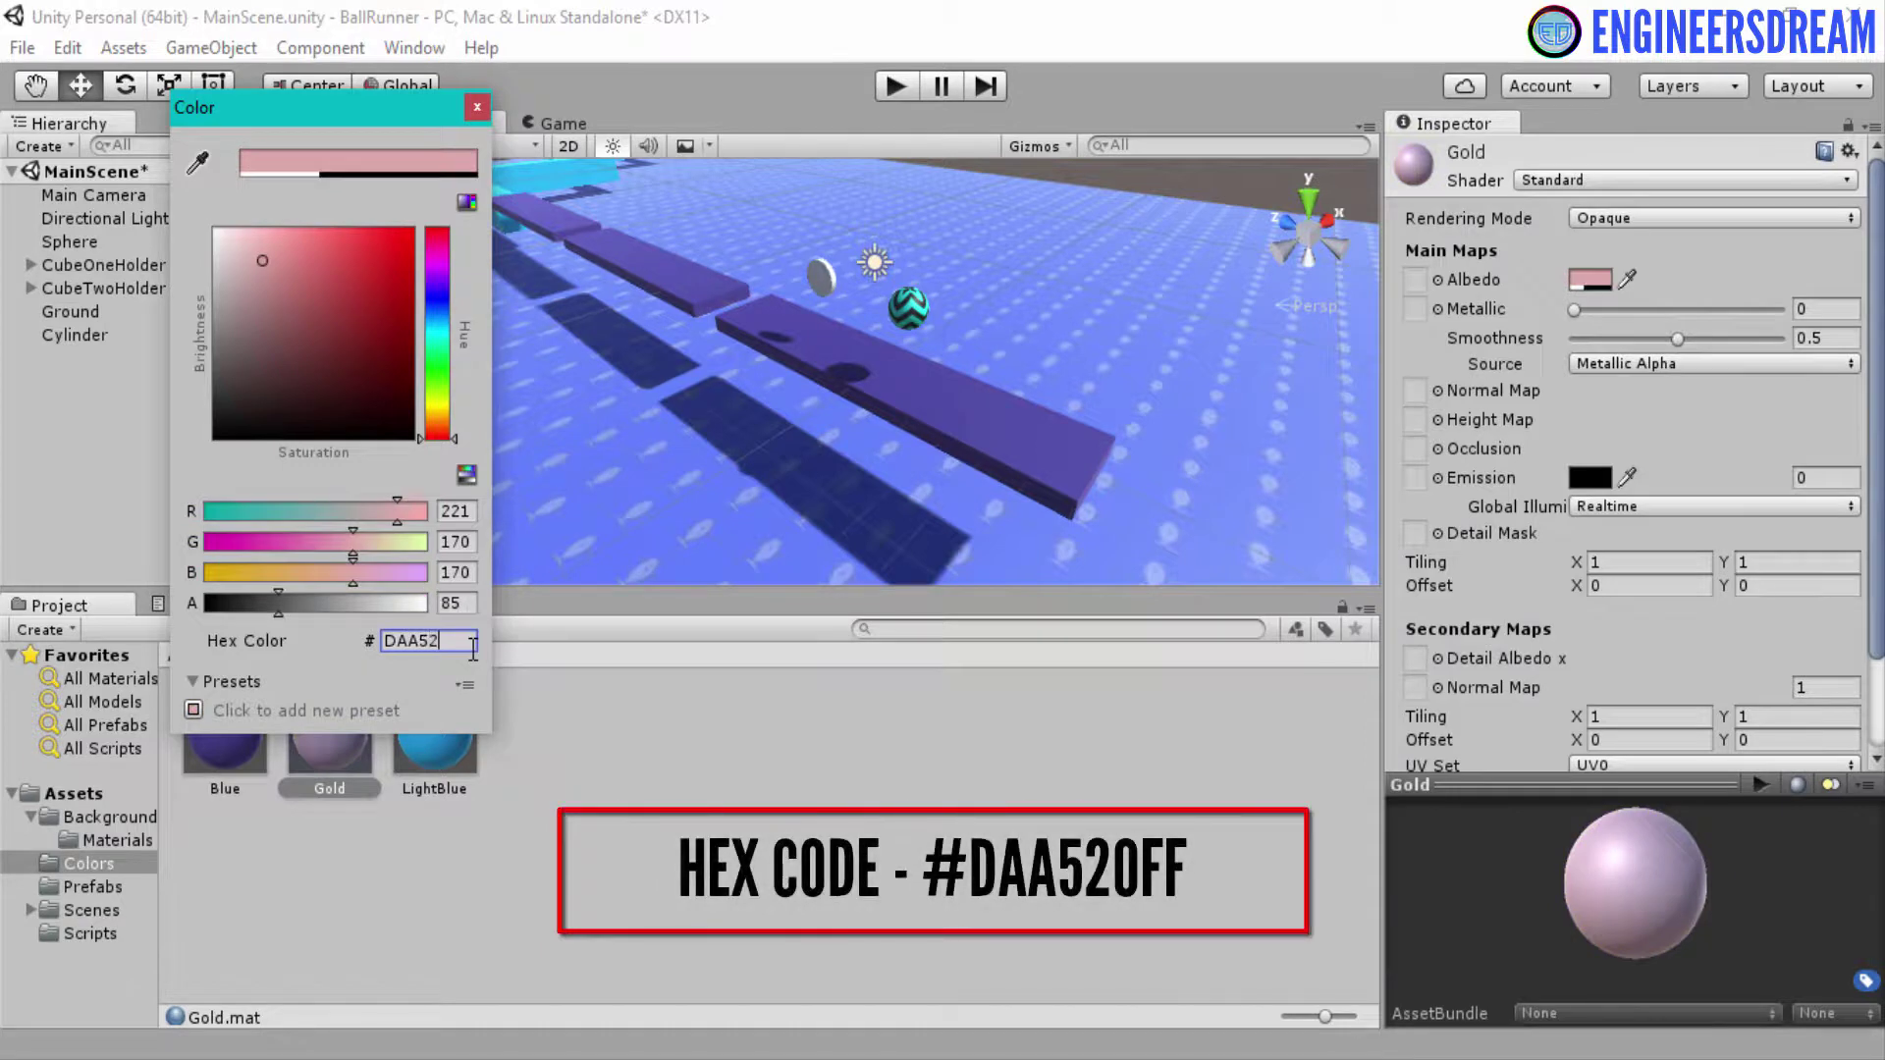
text(3)
key(BackSpace)
text(0)
key(Return)
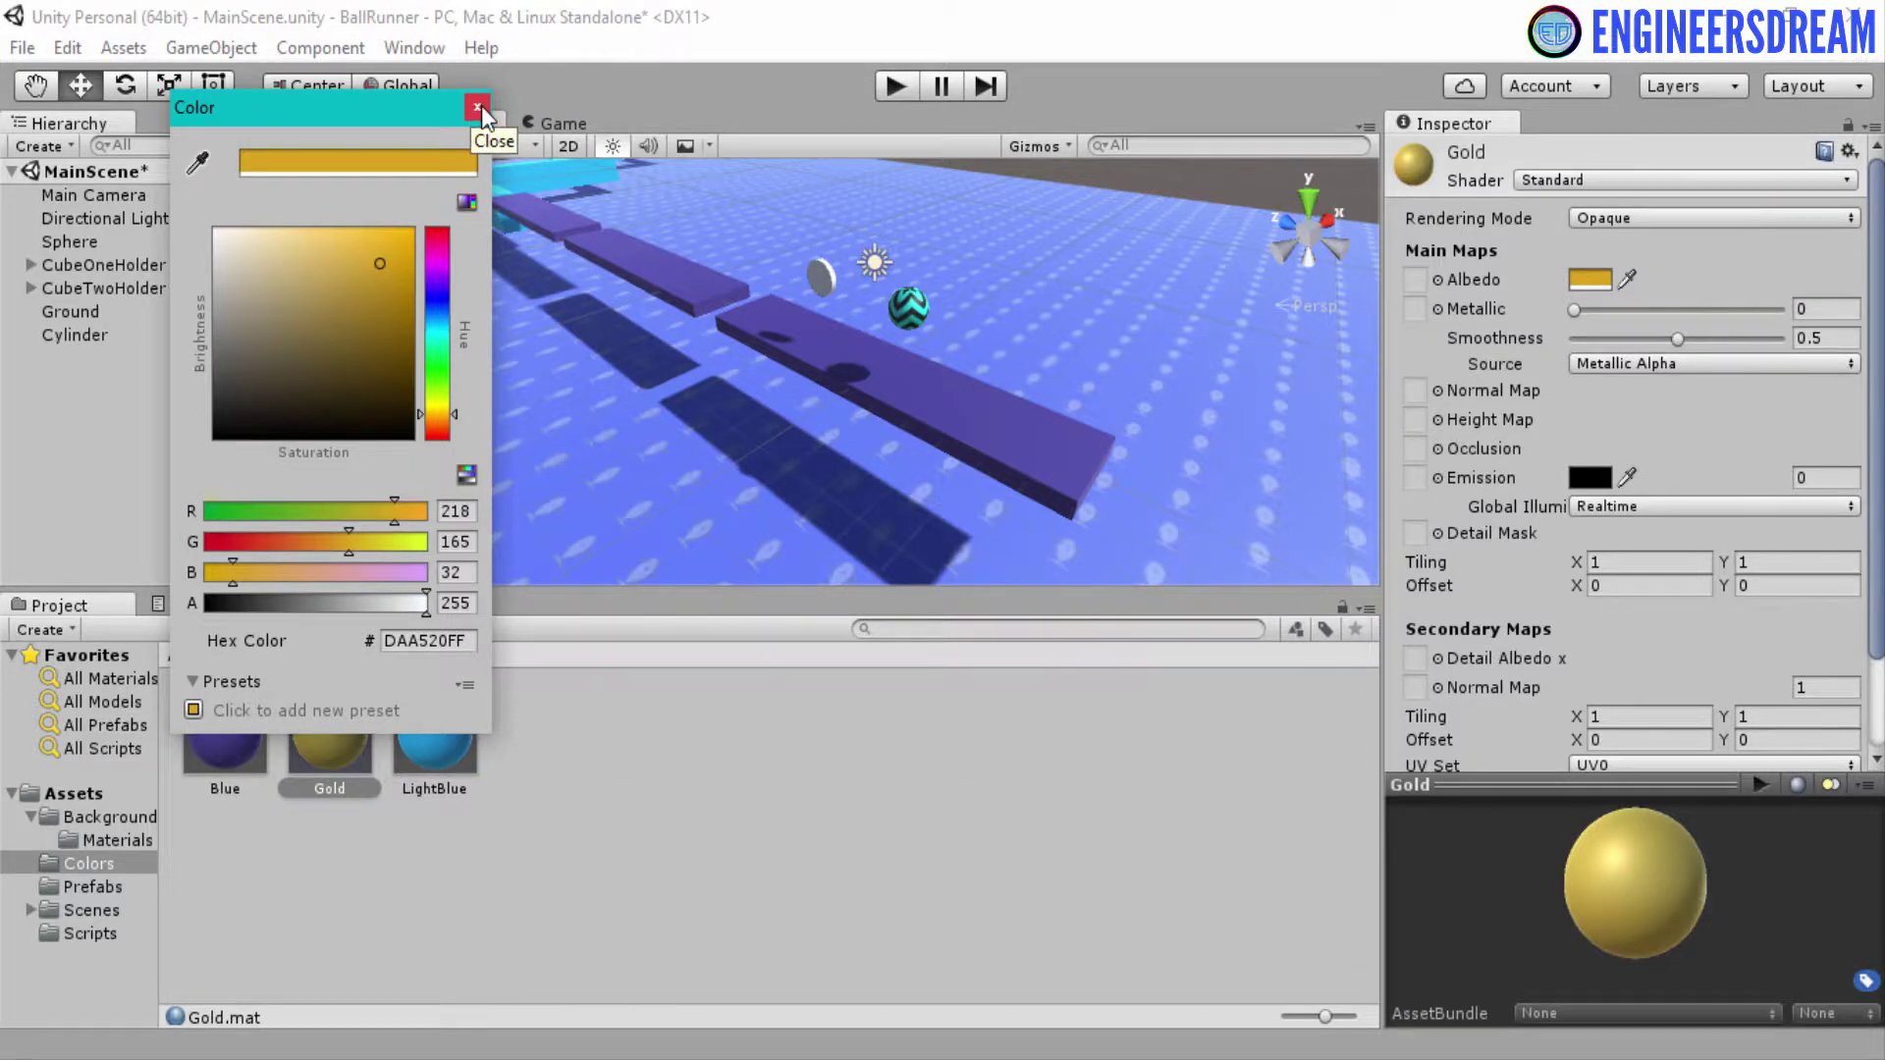
click(474, 107)
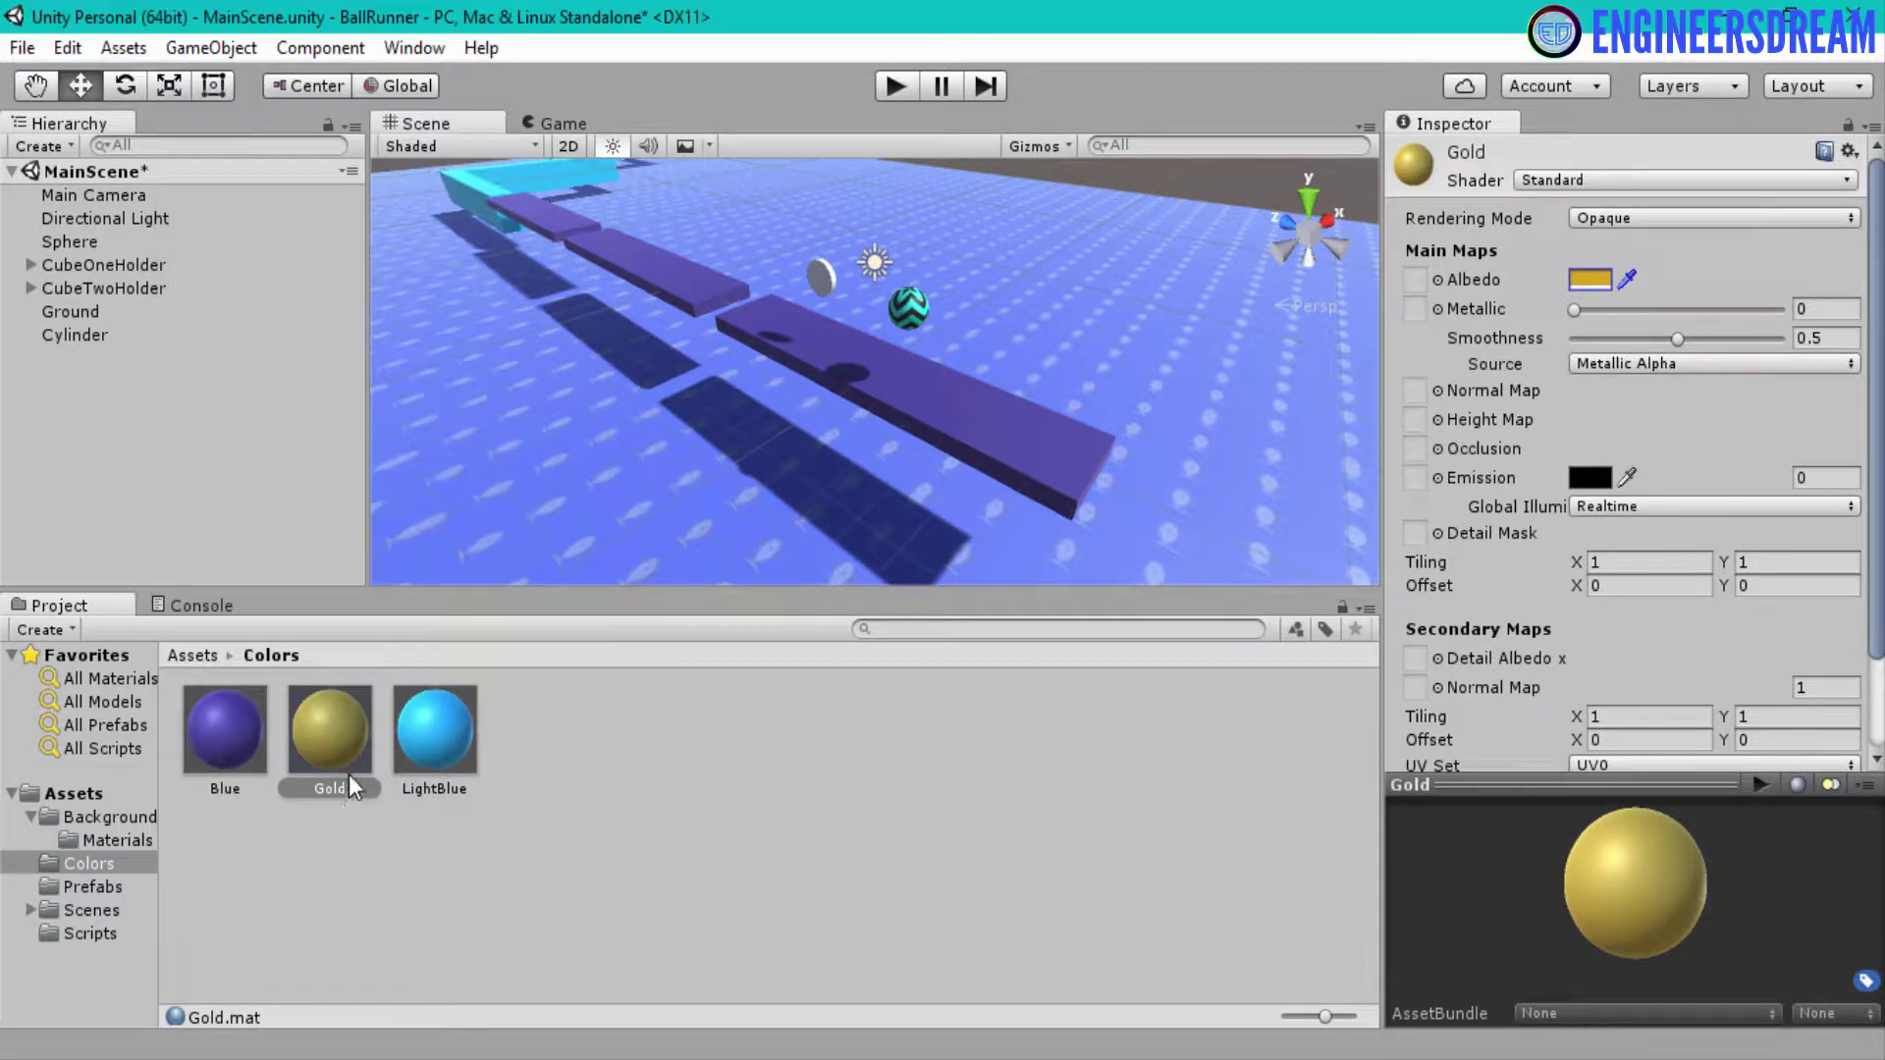
scroll(687, 481, up, 5)
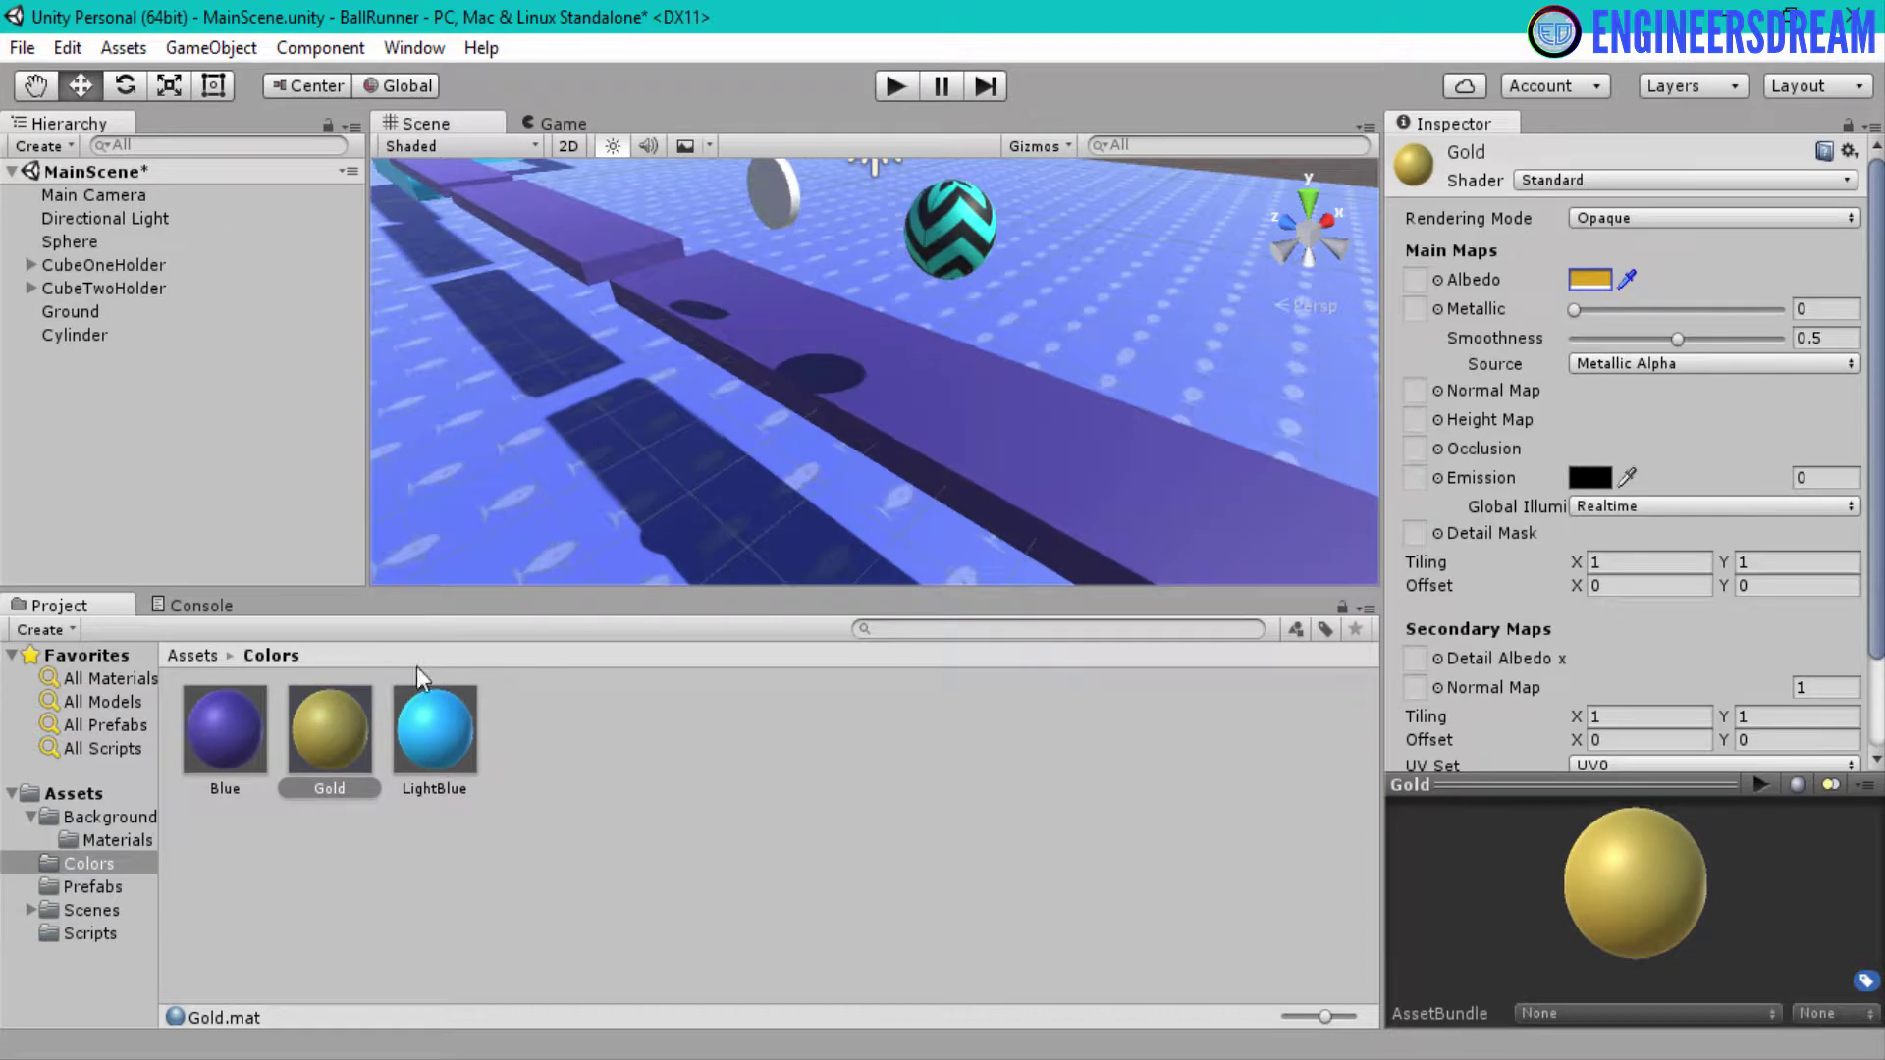
Apply the Gold material to the flattened cylinder and set the material's metallic value to about 0.772
drag(318, 734, 768, 208)
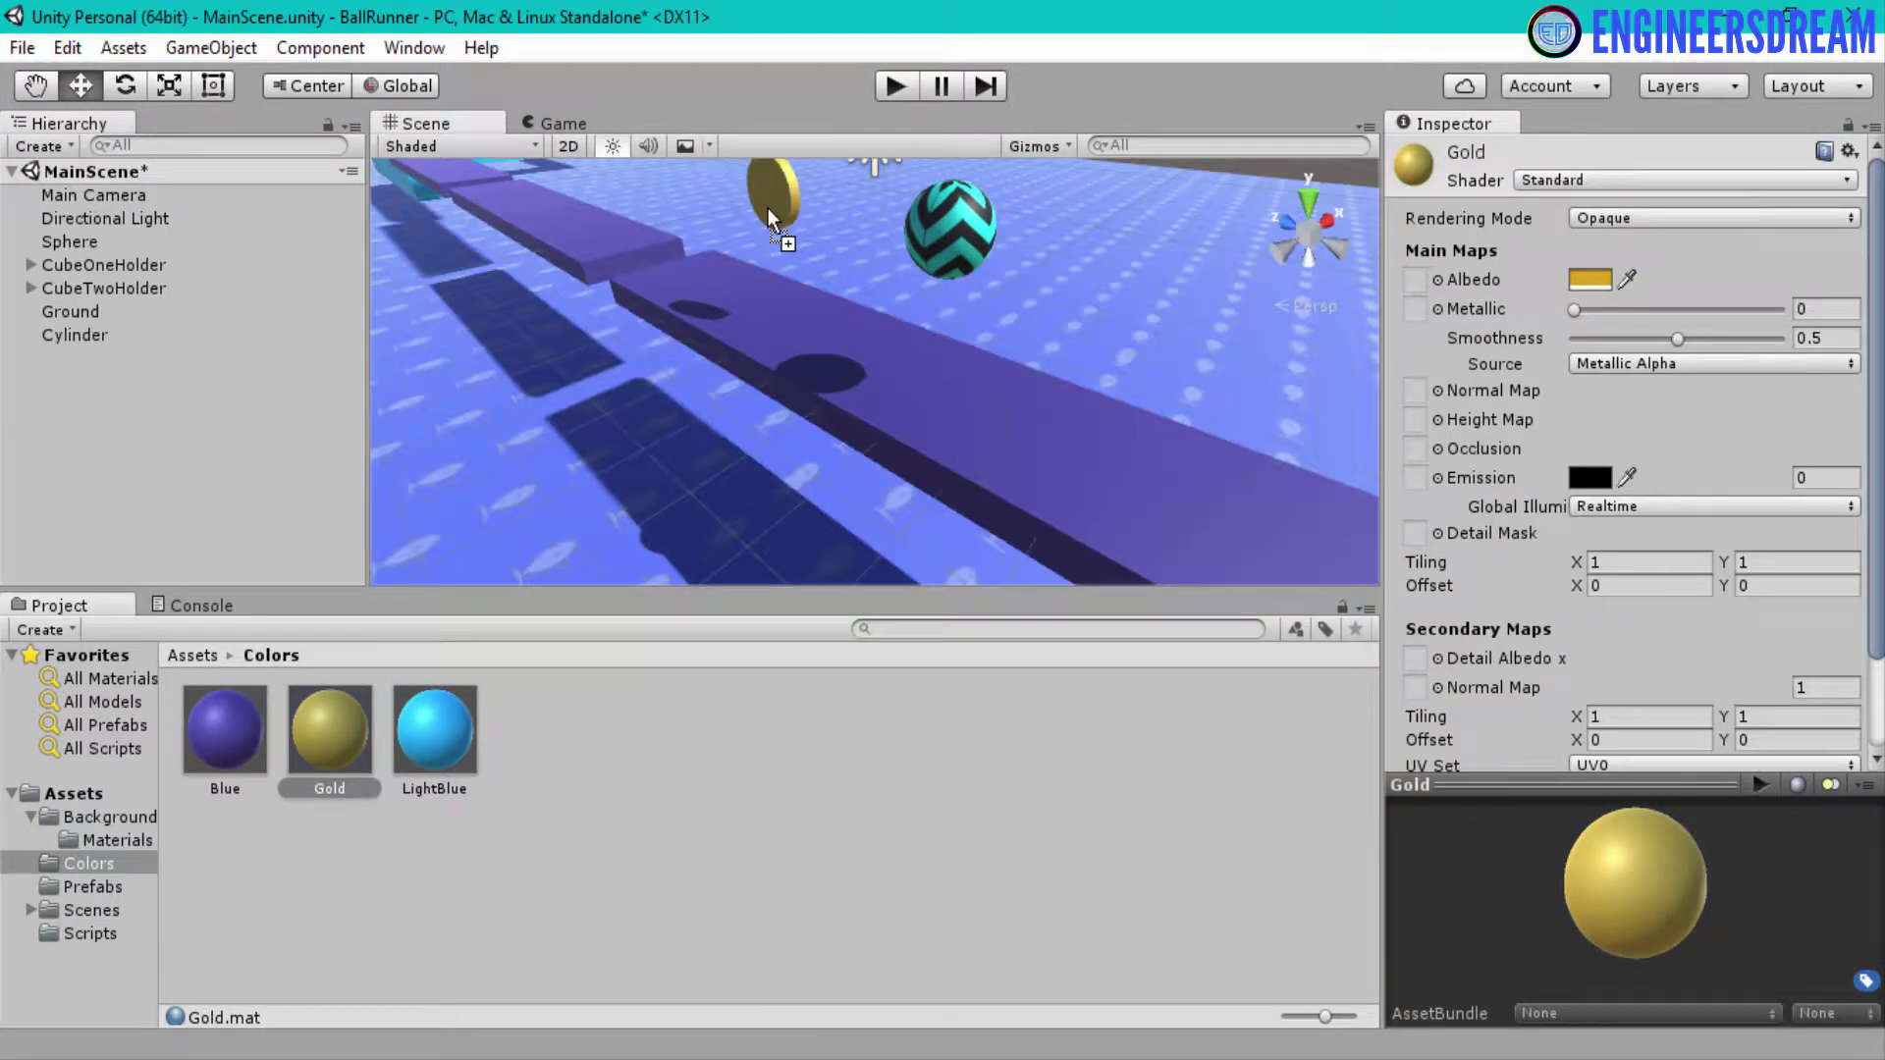
scroll(772, 227, down, 2)
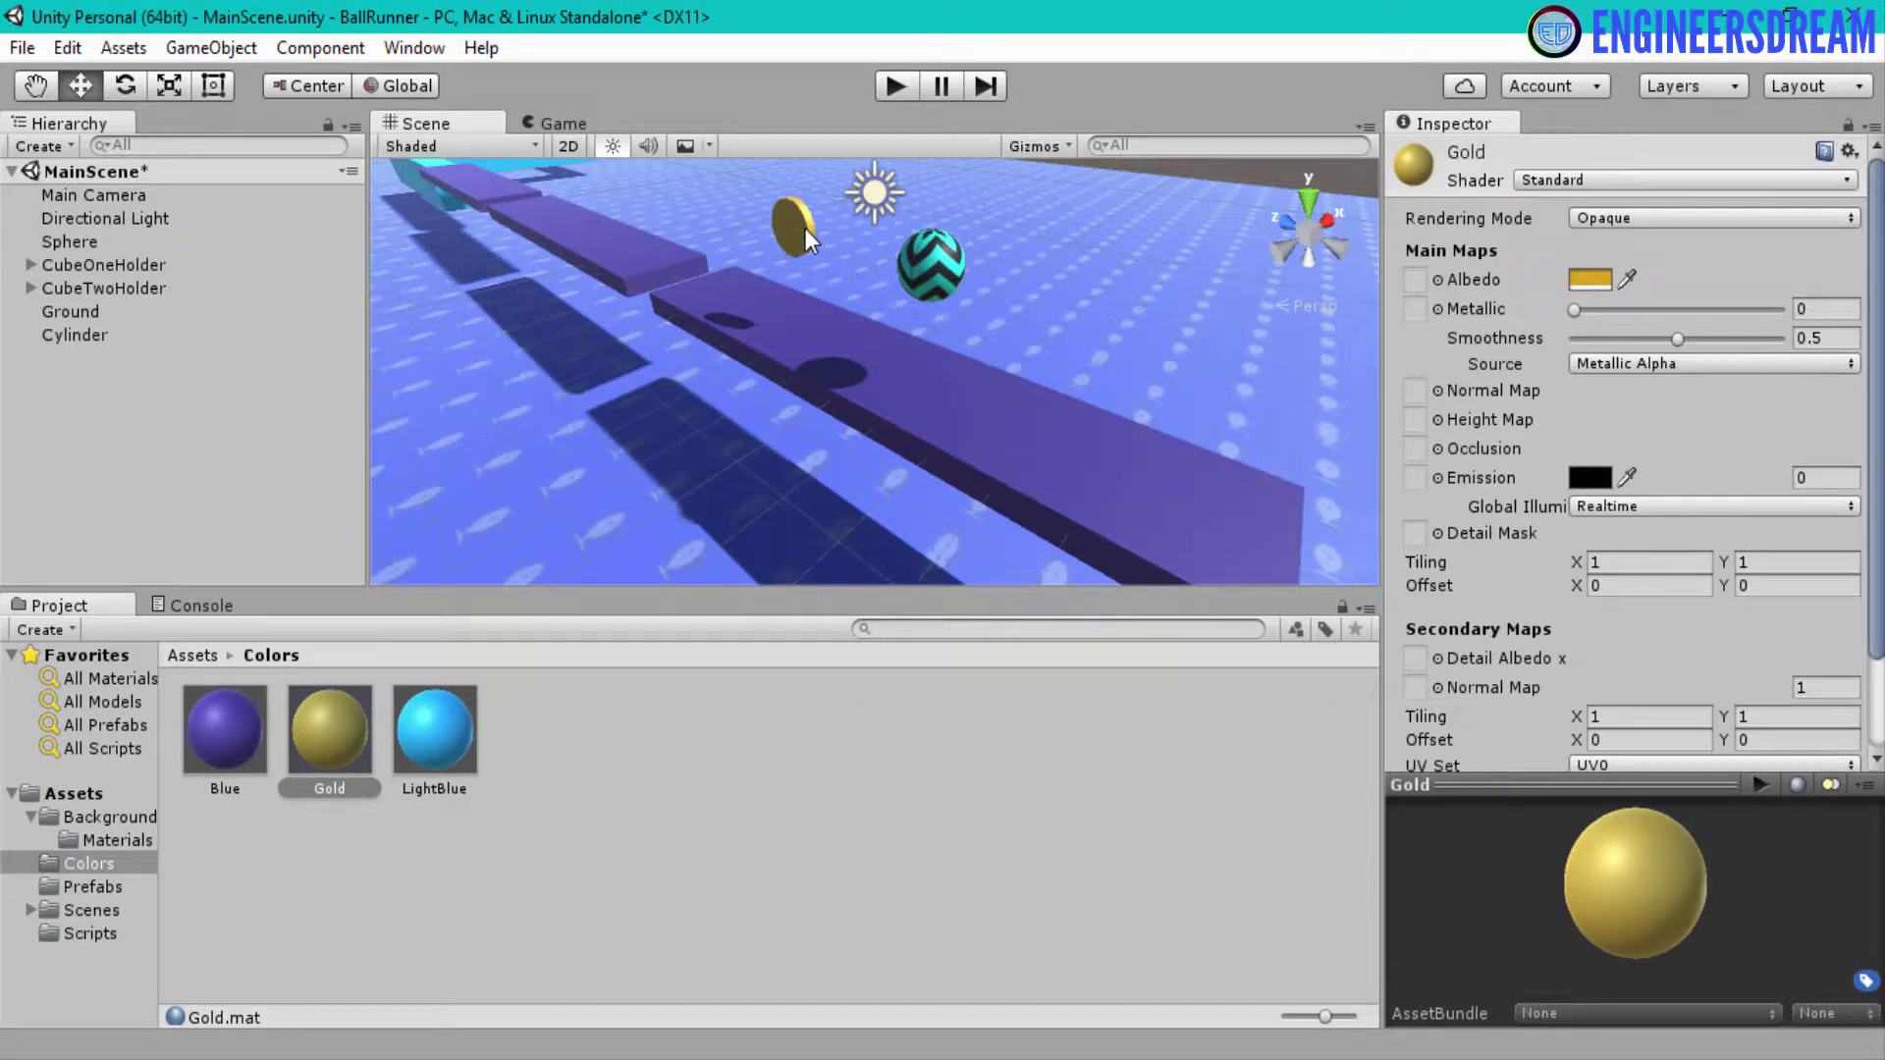
click(805, 228)
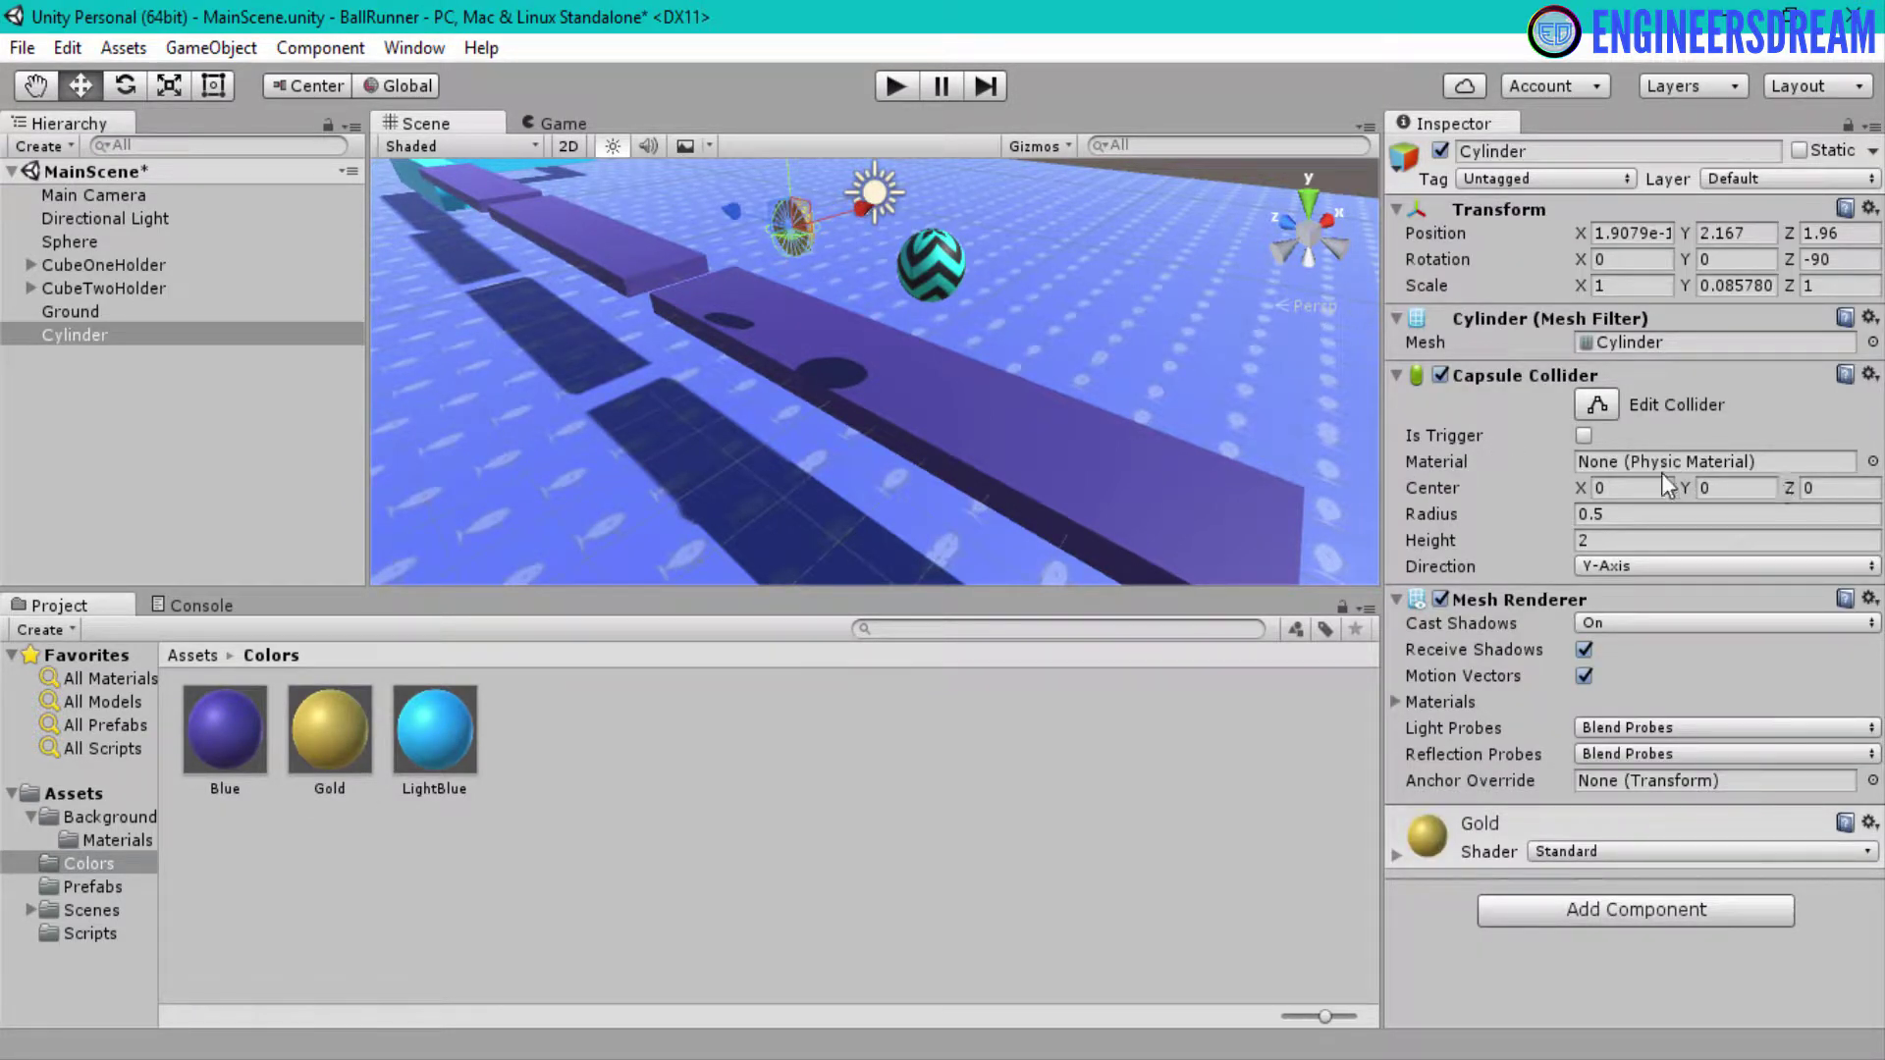
click(1395, 855)
scroll(1460, 861, down, 10)
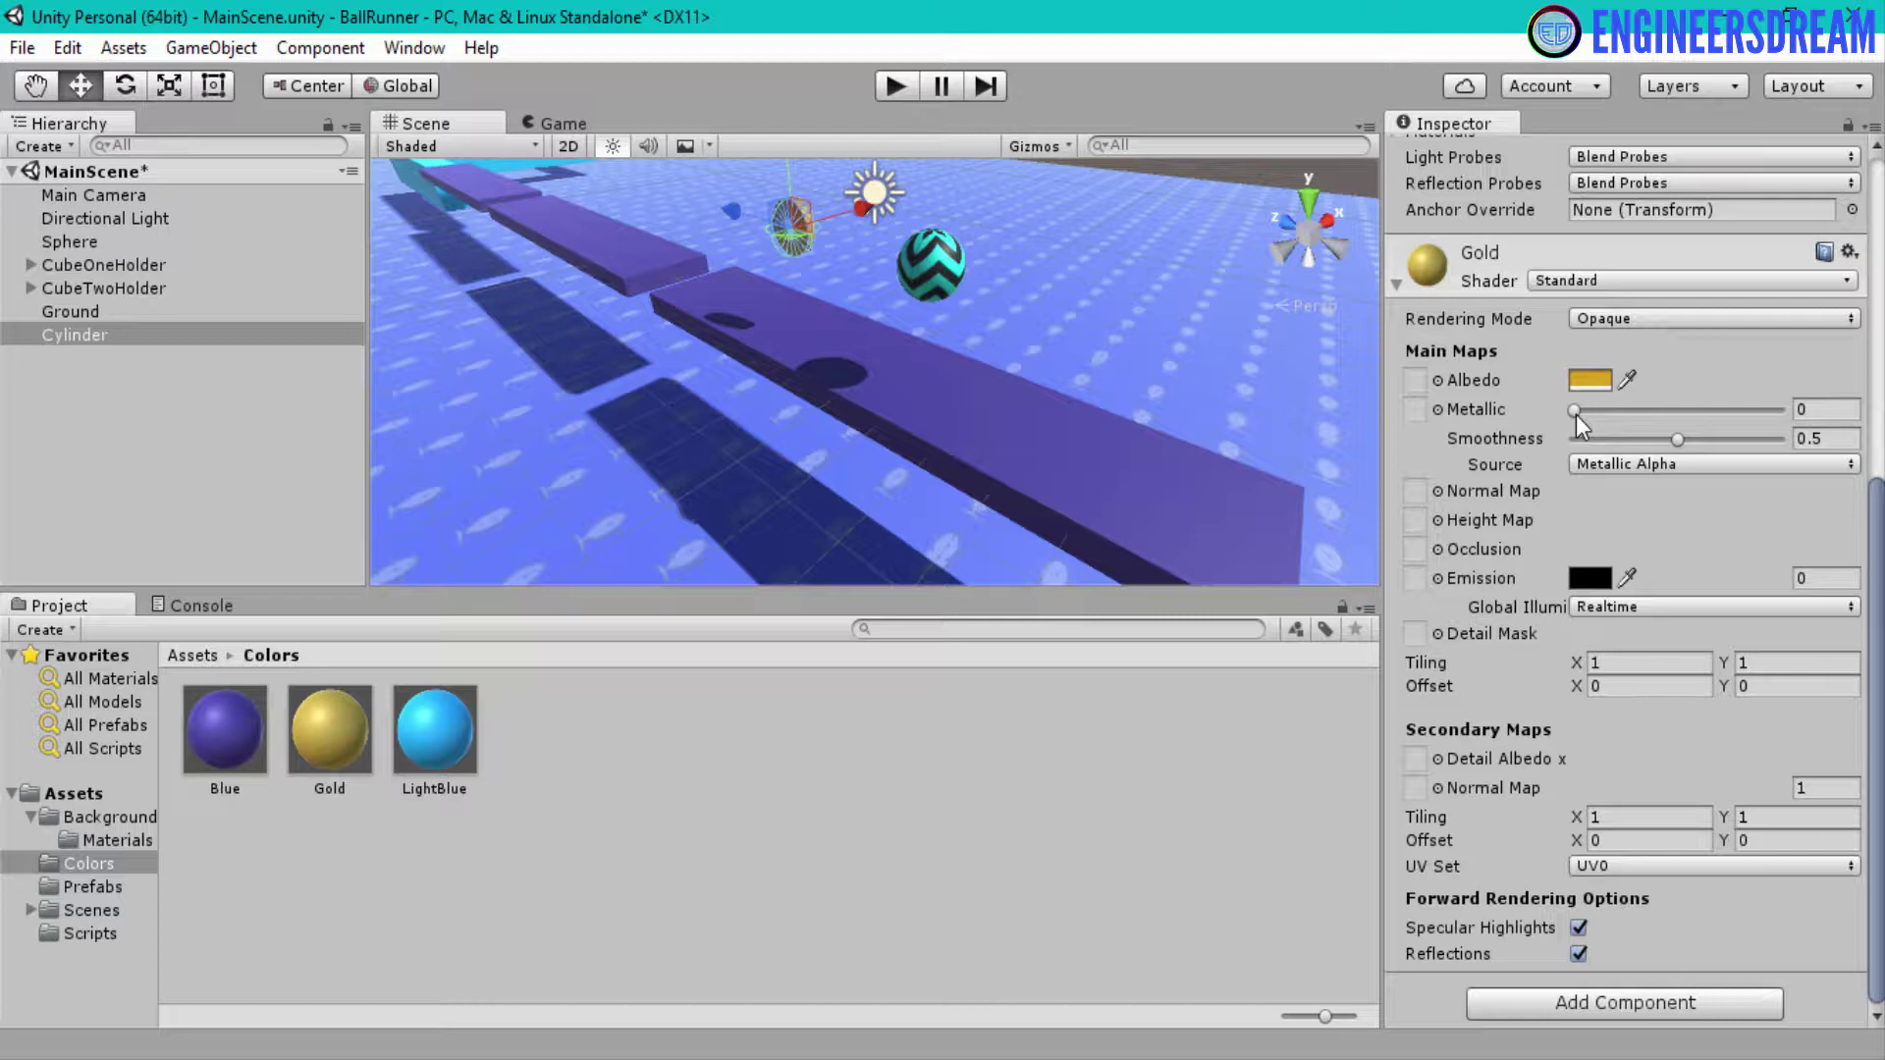
drag(1575, 414, 1739, 433)
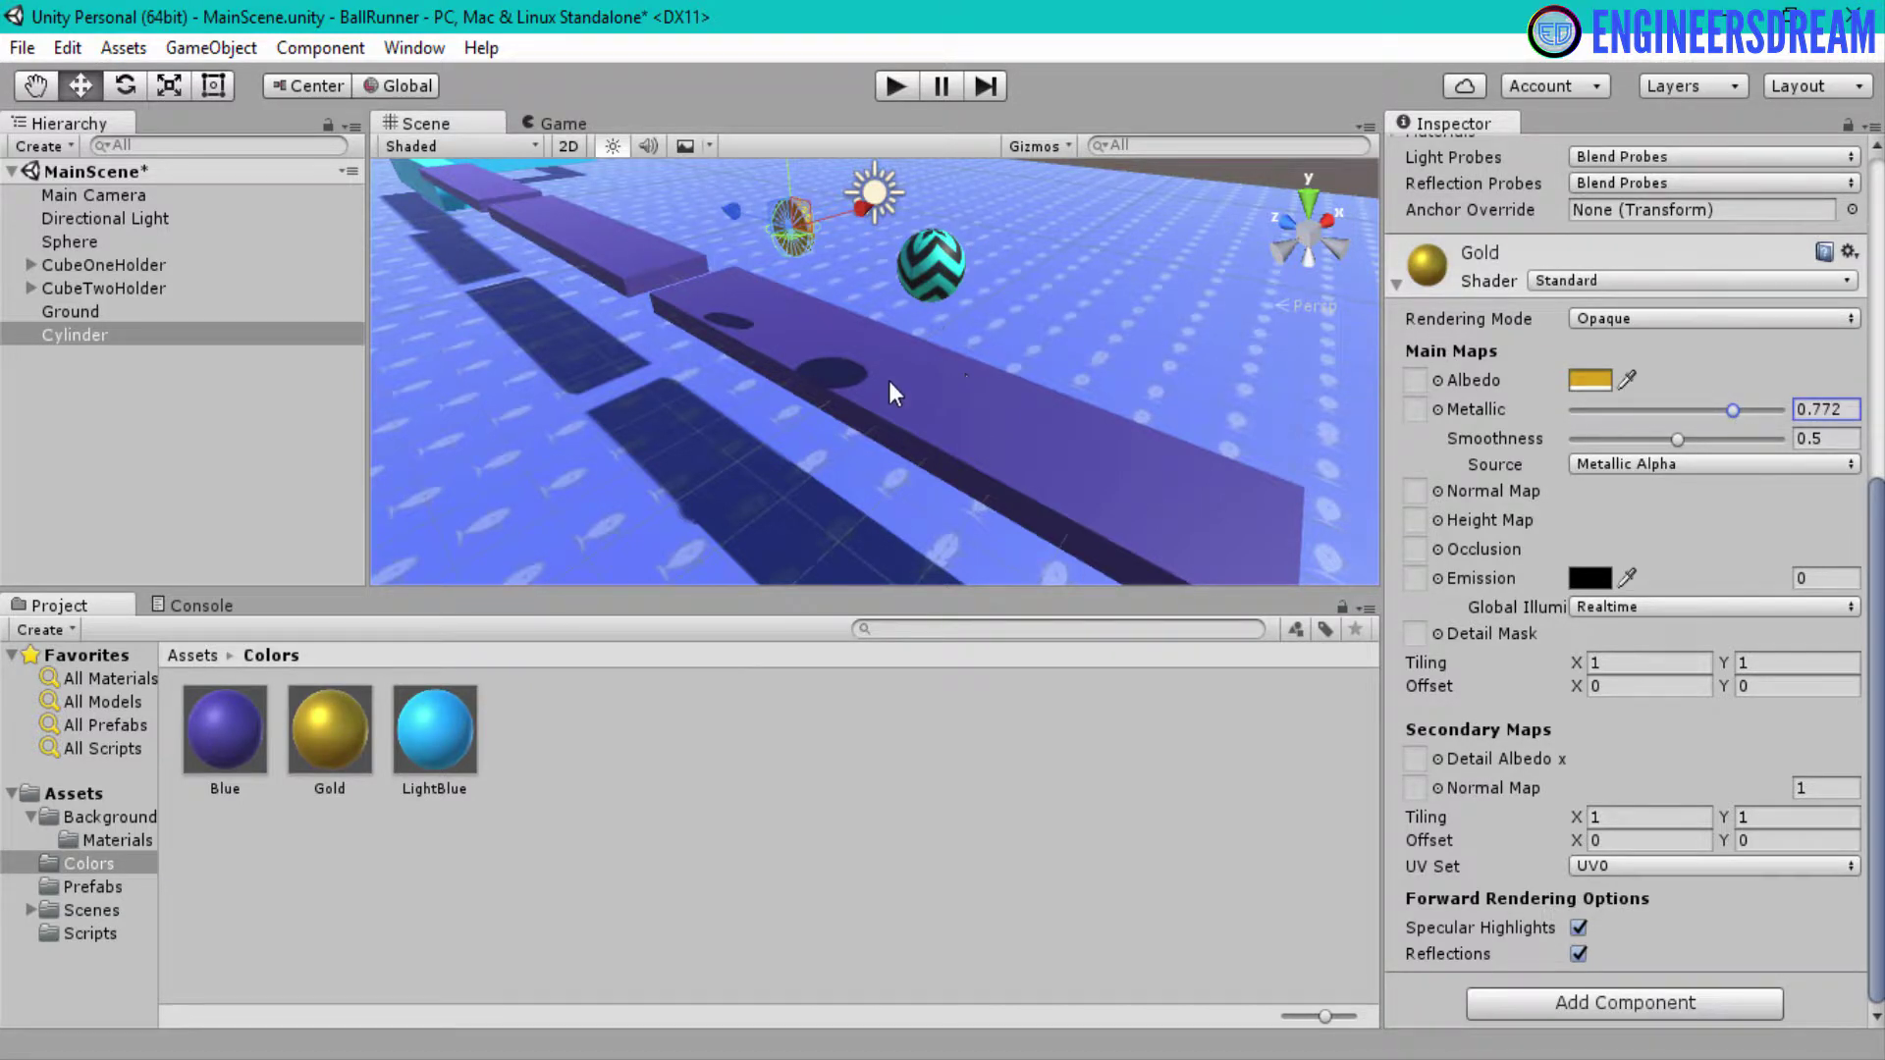
Deselect the cylinder and run the game briefly to check how the gold coin looks, then stop it
click(963, 374)
click(797, 232)
click(774, 263)
click(793, 222)
click(786, 285)
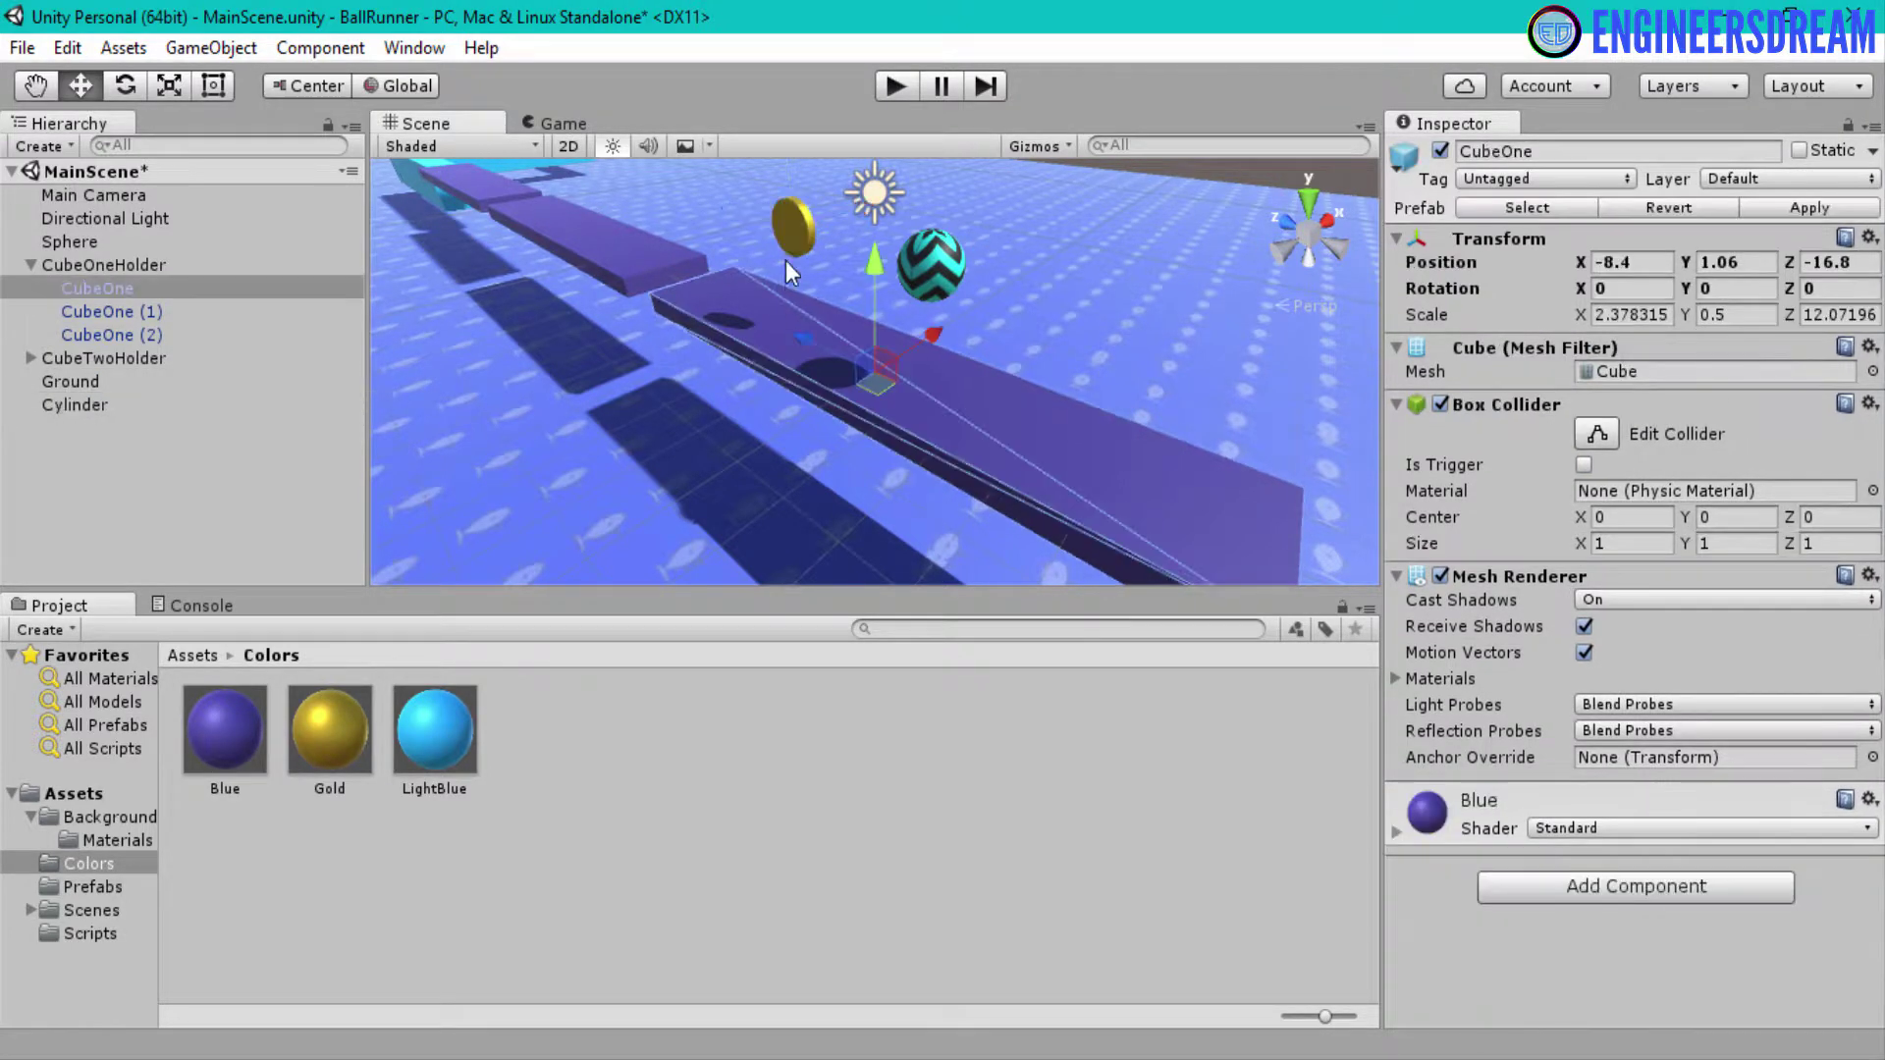
click(899, 84)
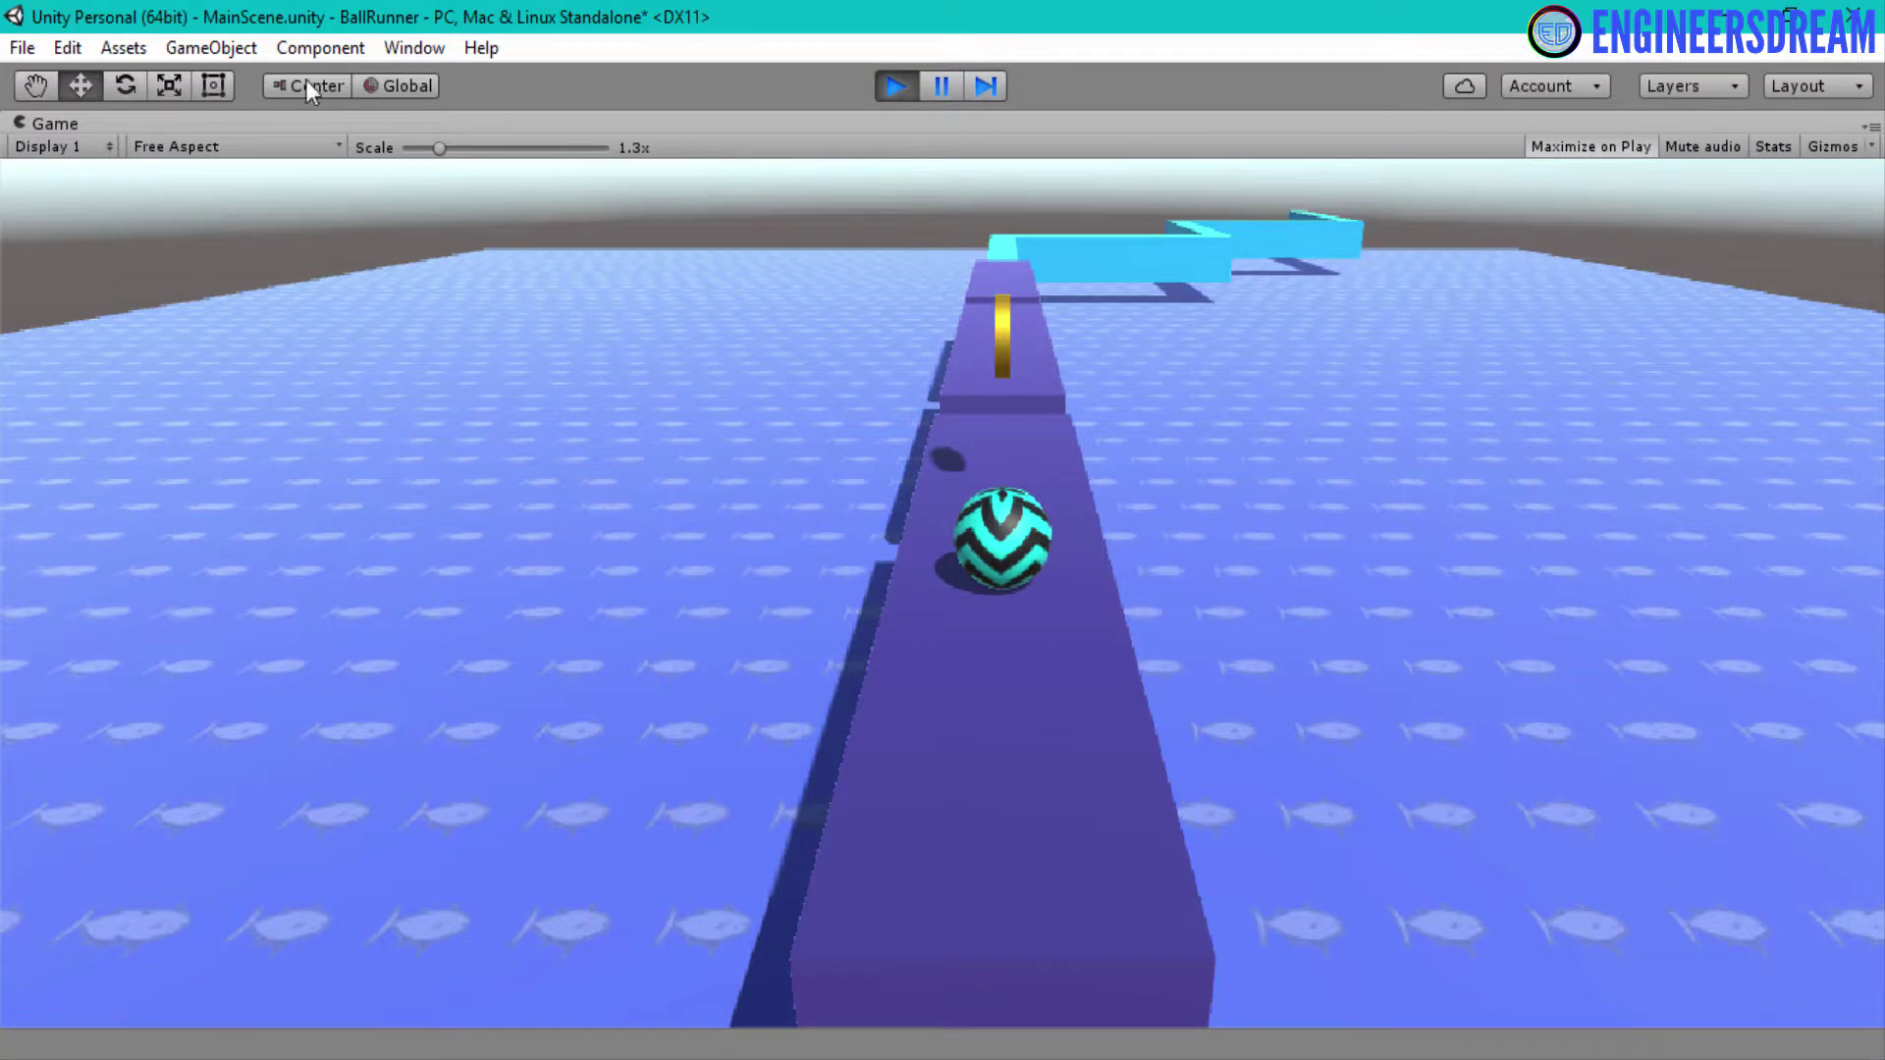
click(888, 87)
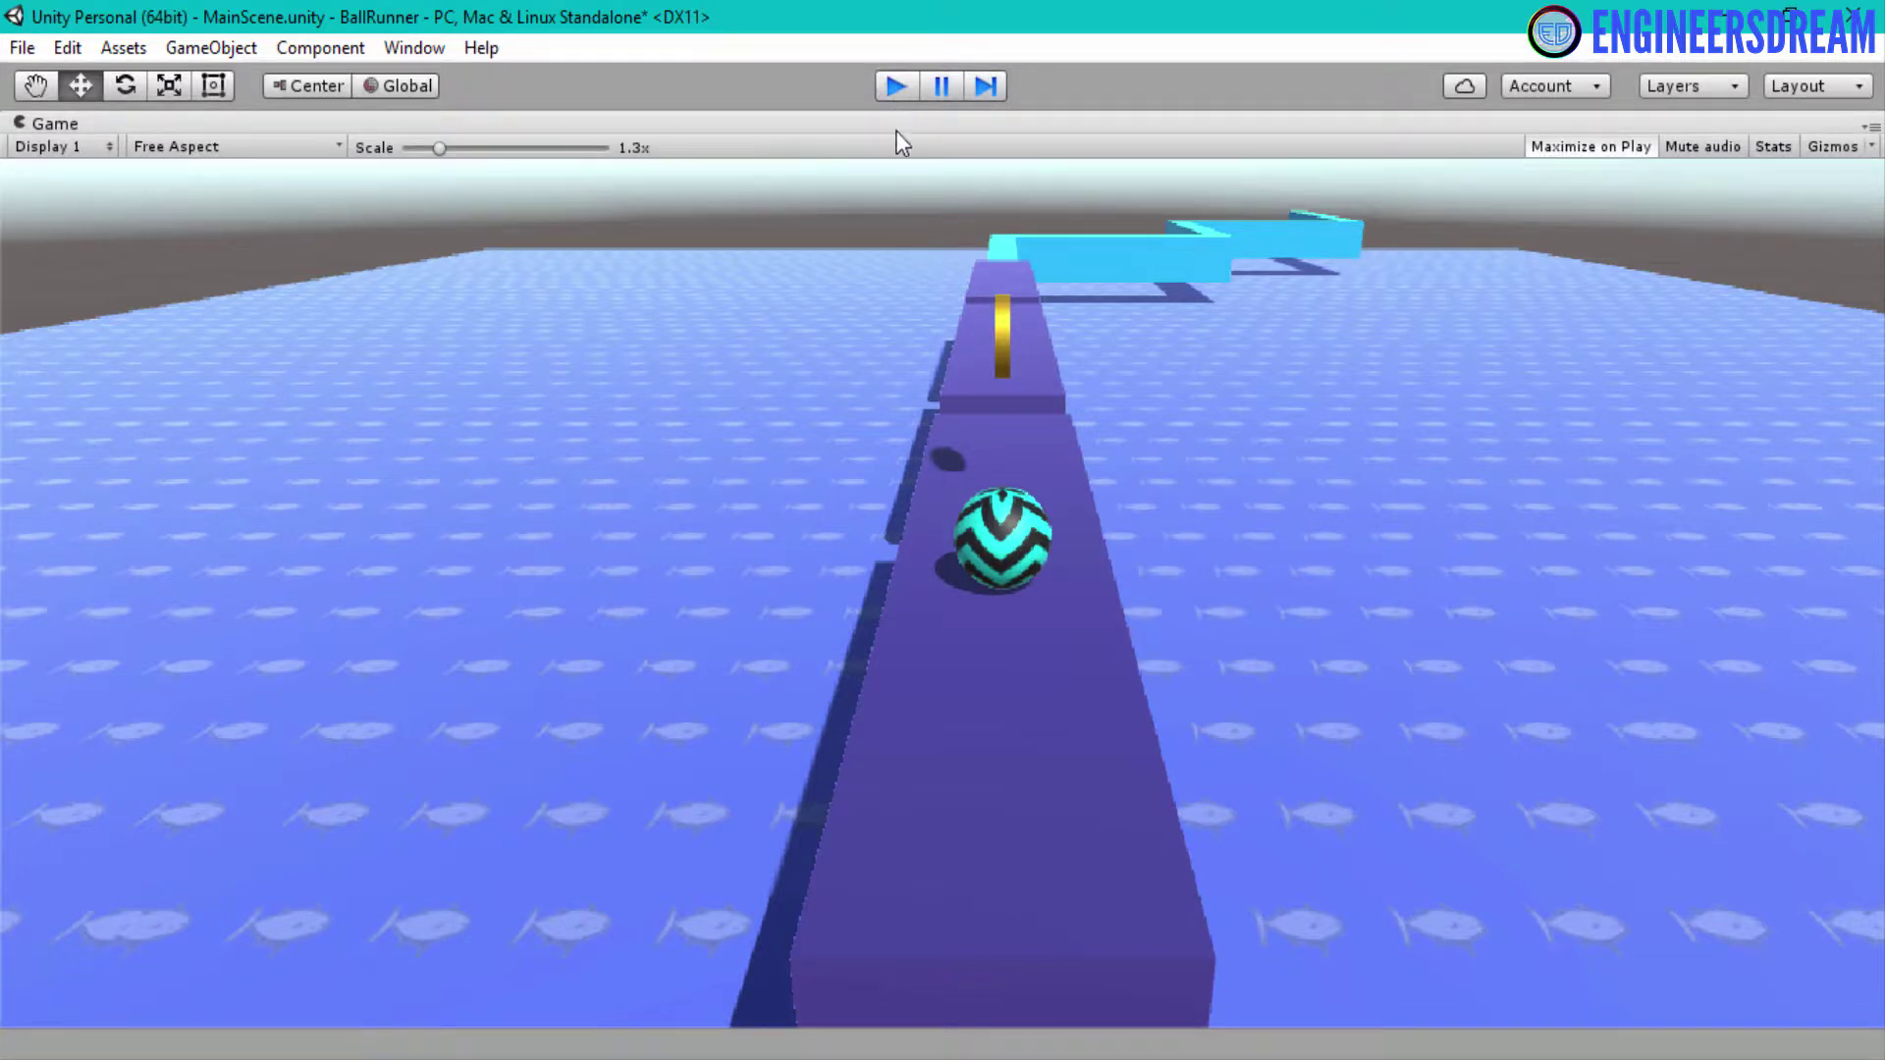
Select the gold cylinder and rename it Coins
alt+drag(707, 238, 1109, 310)
click(1019, 287)
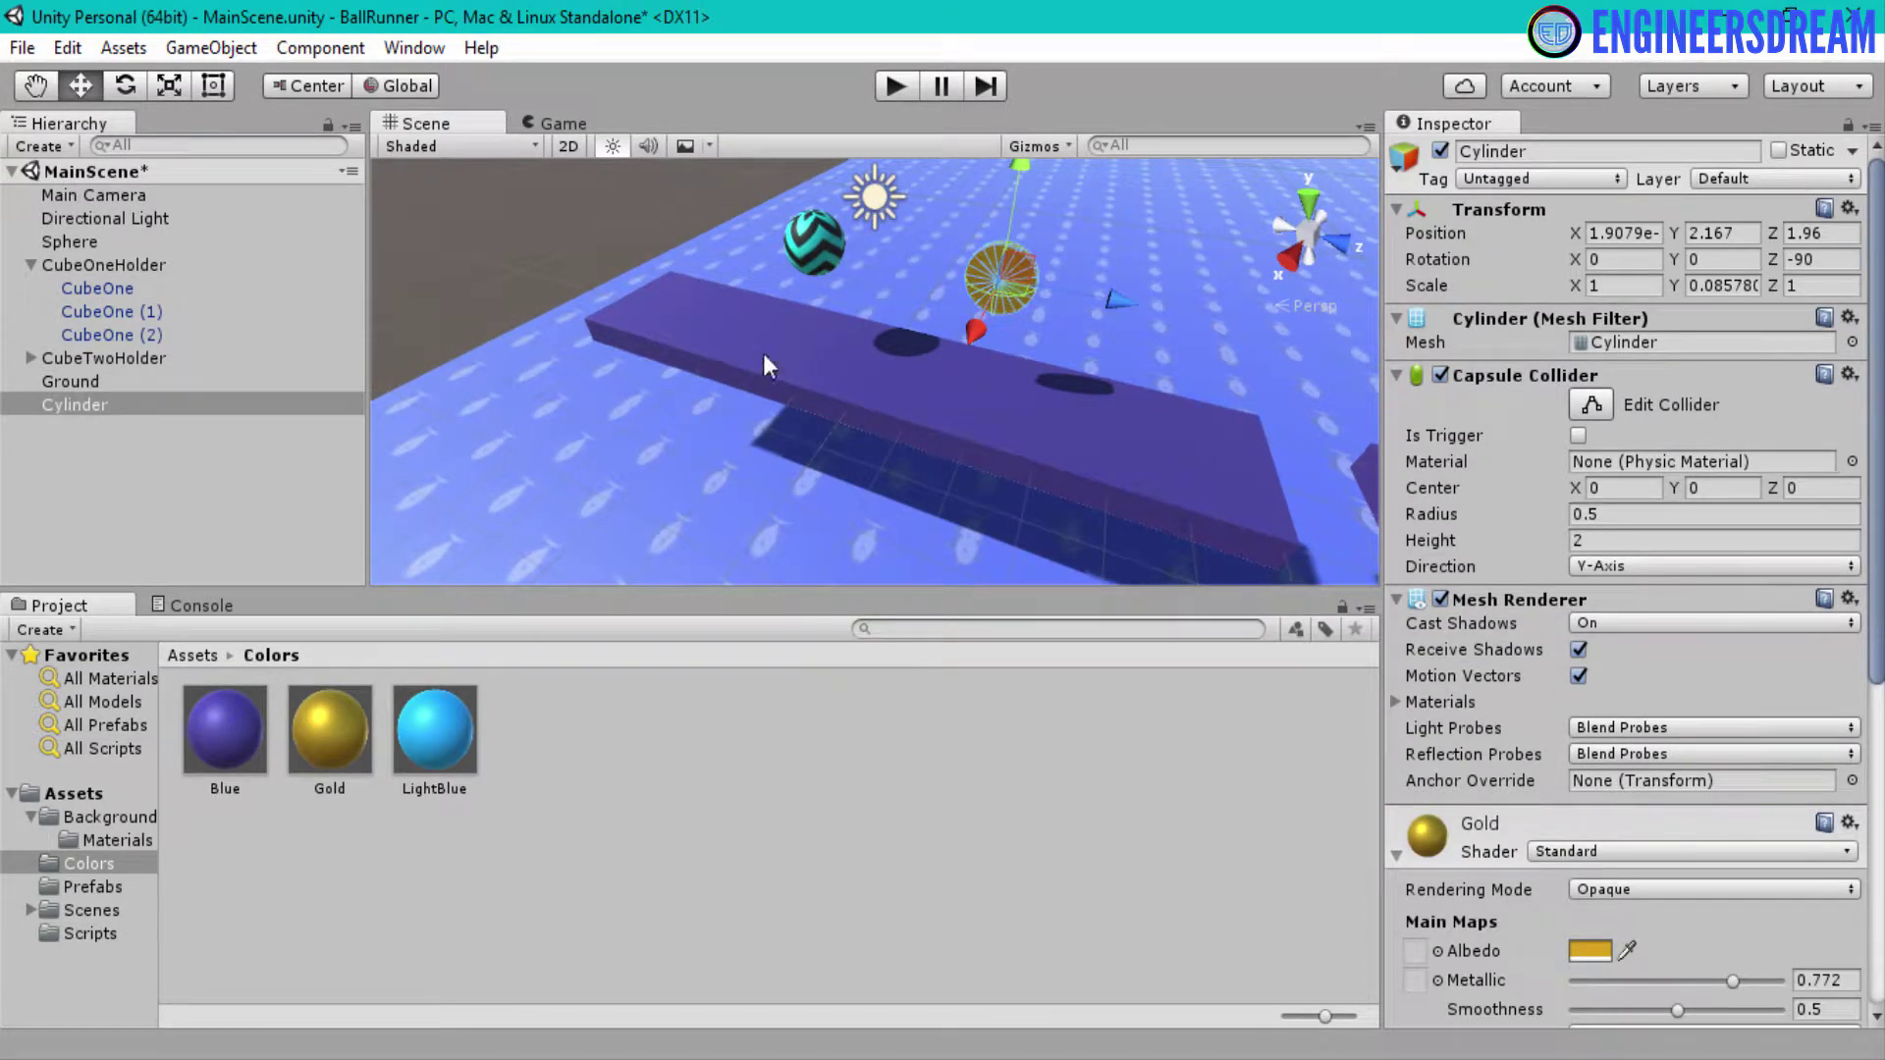
click(77, 403)
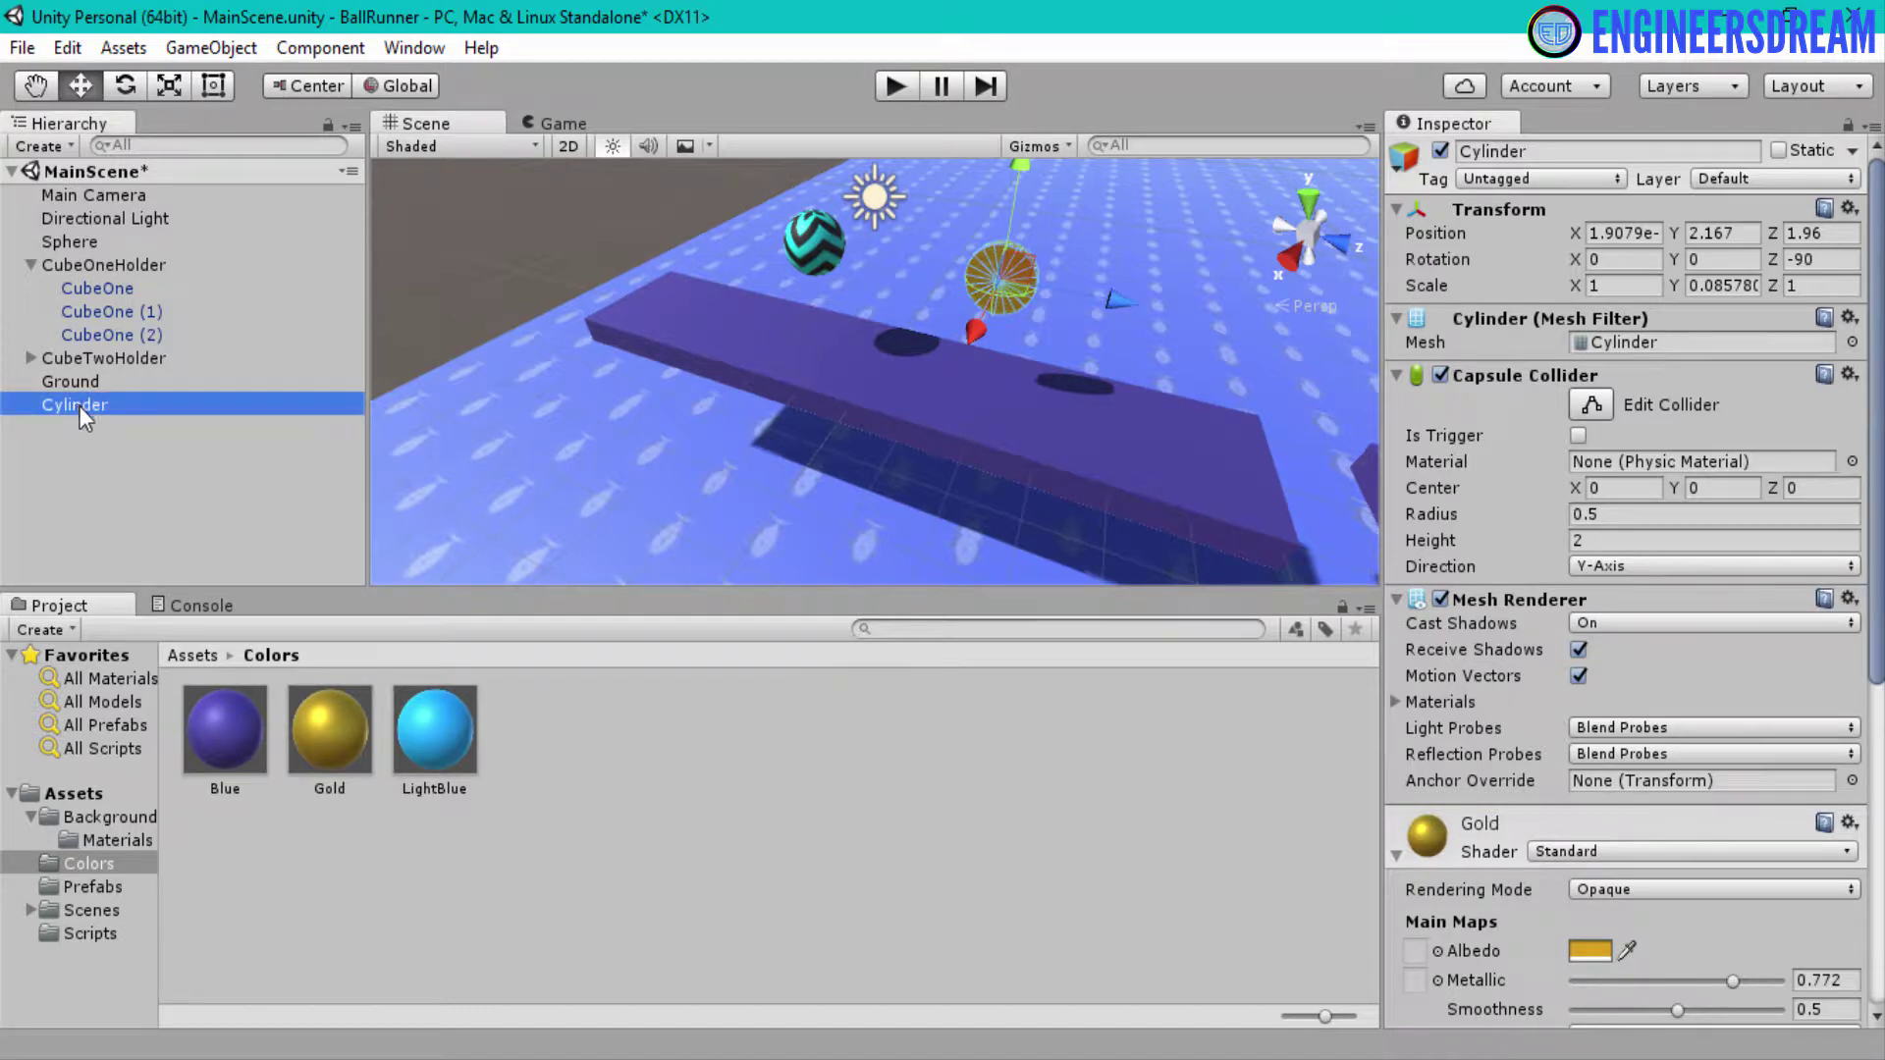
click(81, 404)
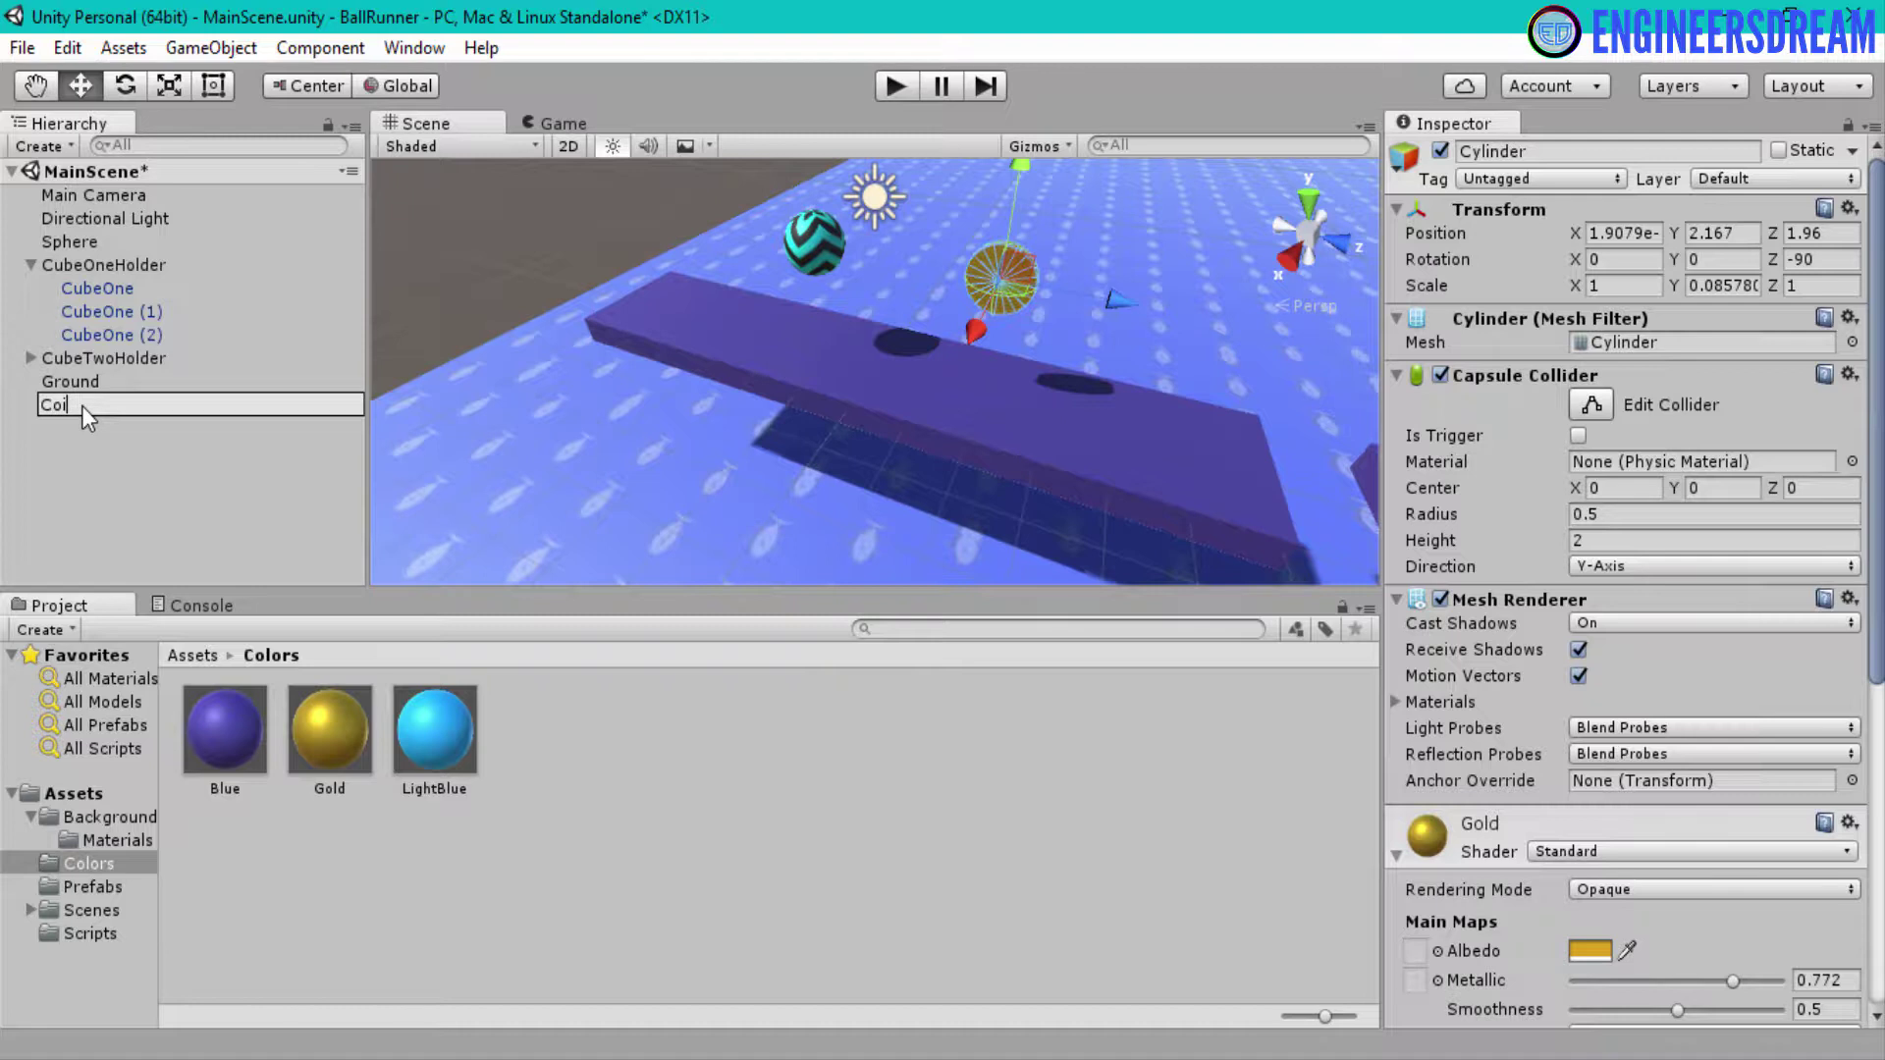
key(Return)
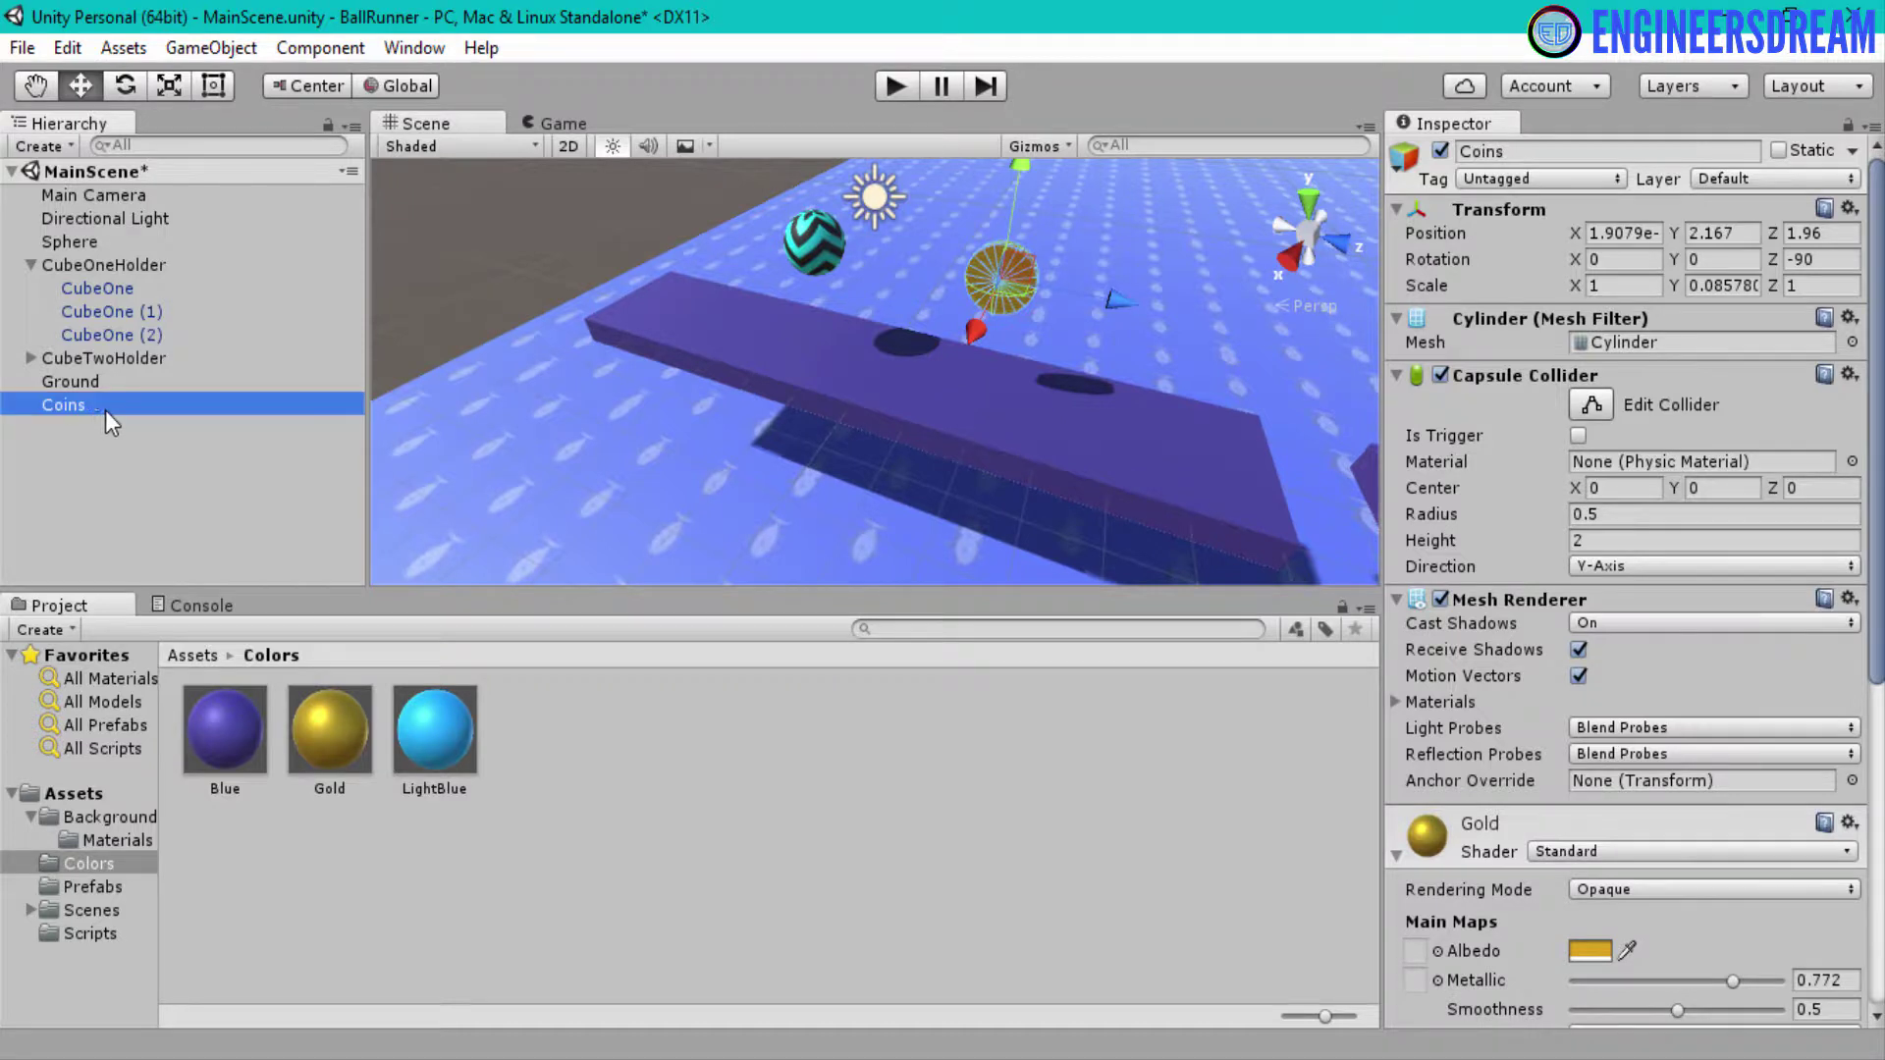
Create a new C# script named RotateCoins in the Scripts folder
click(90, 934)
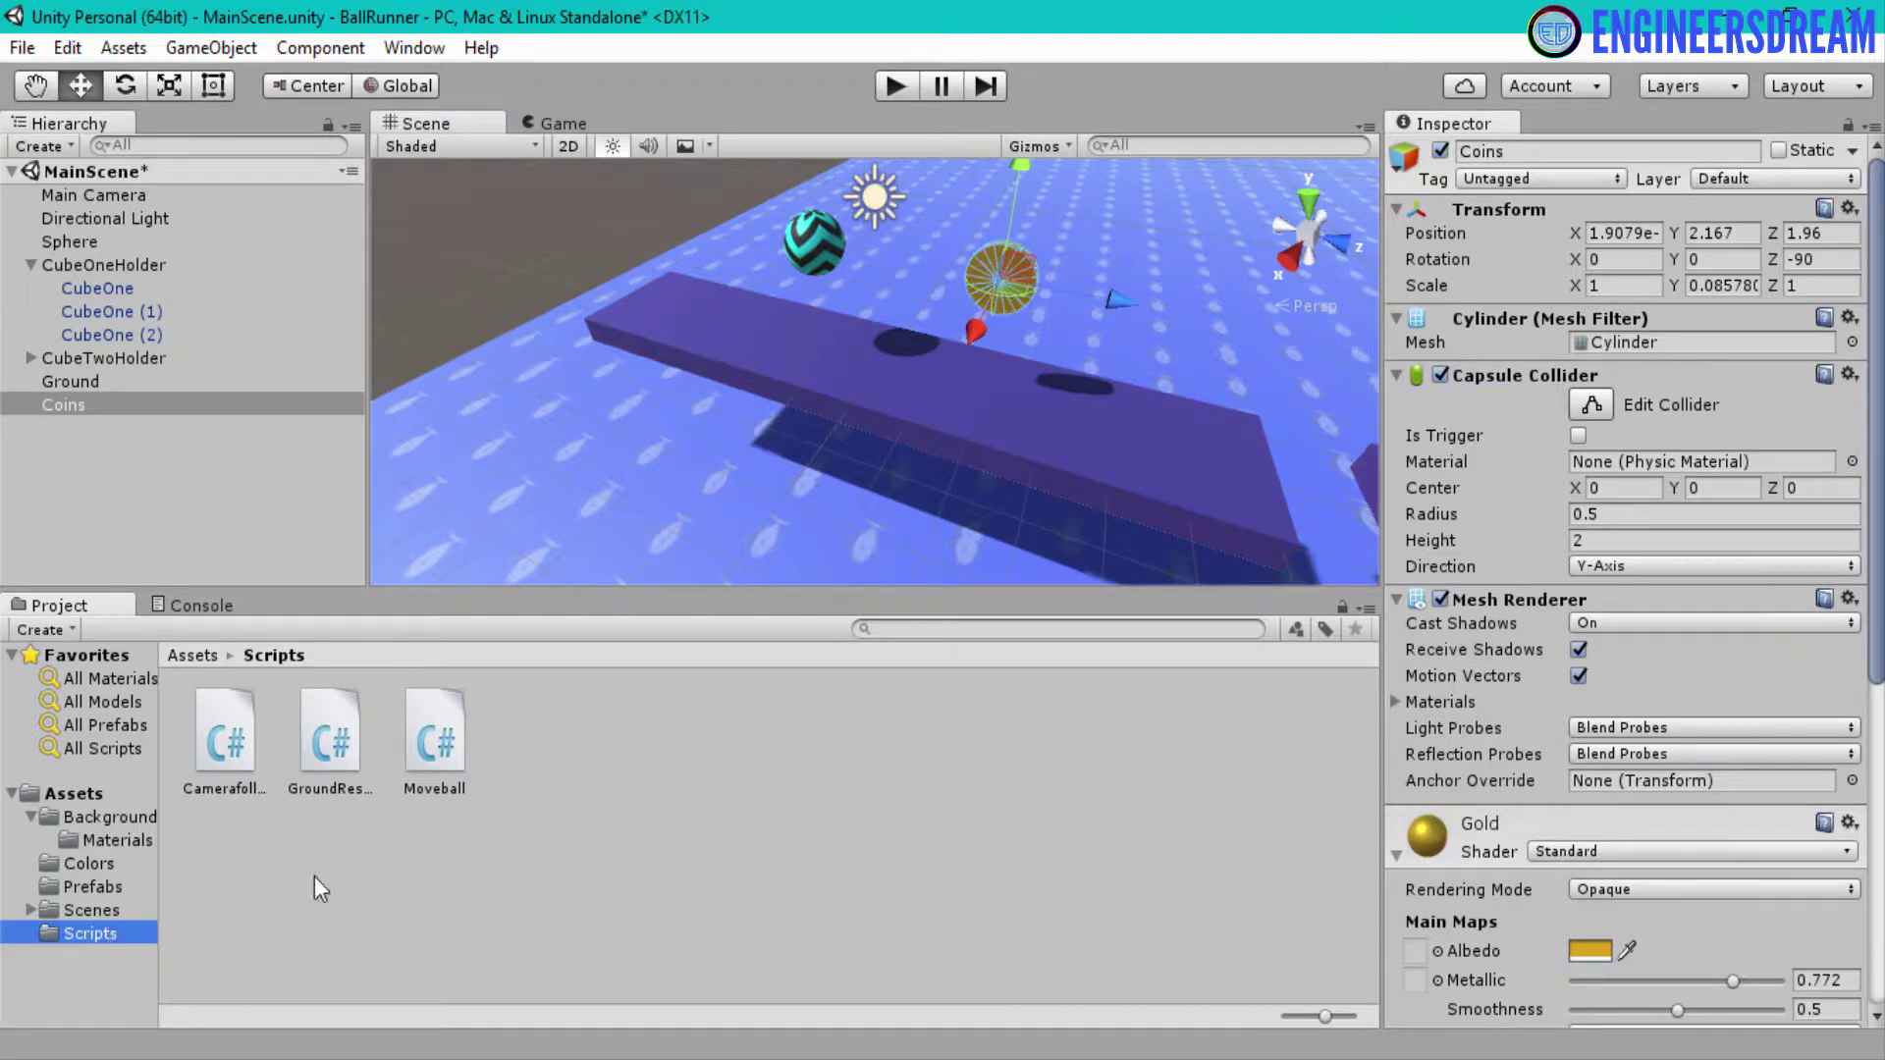
right_click(663, 811)
mouse_move(818, 283)
click(1076, 321)
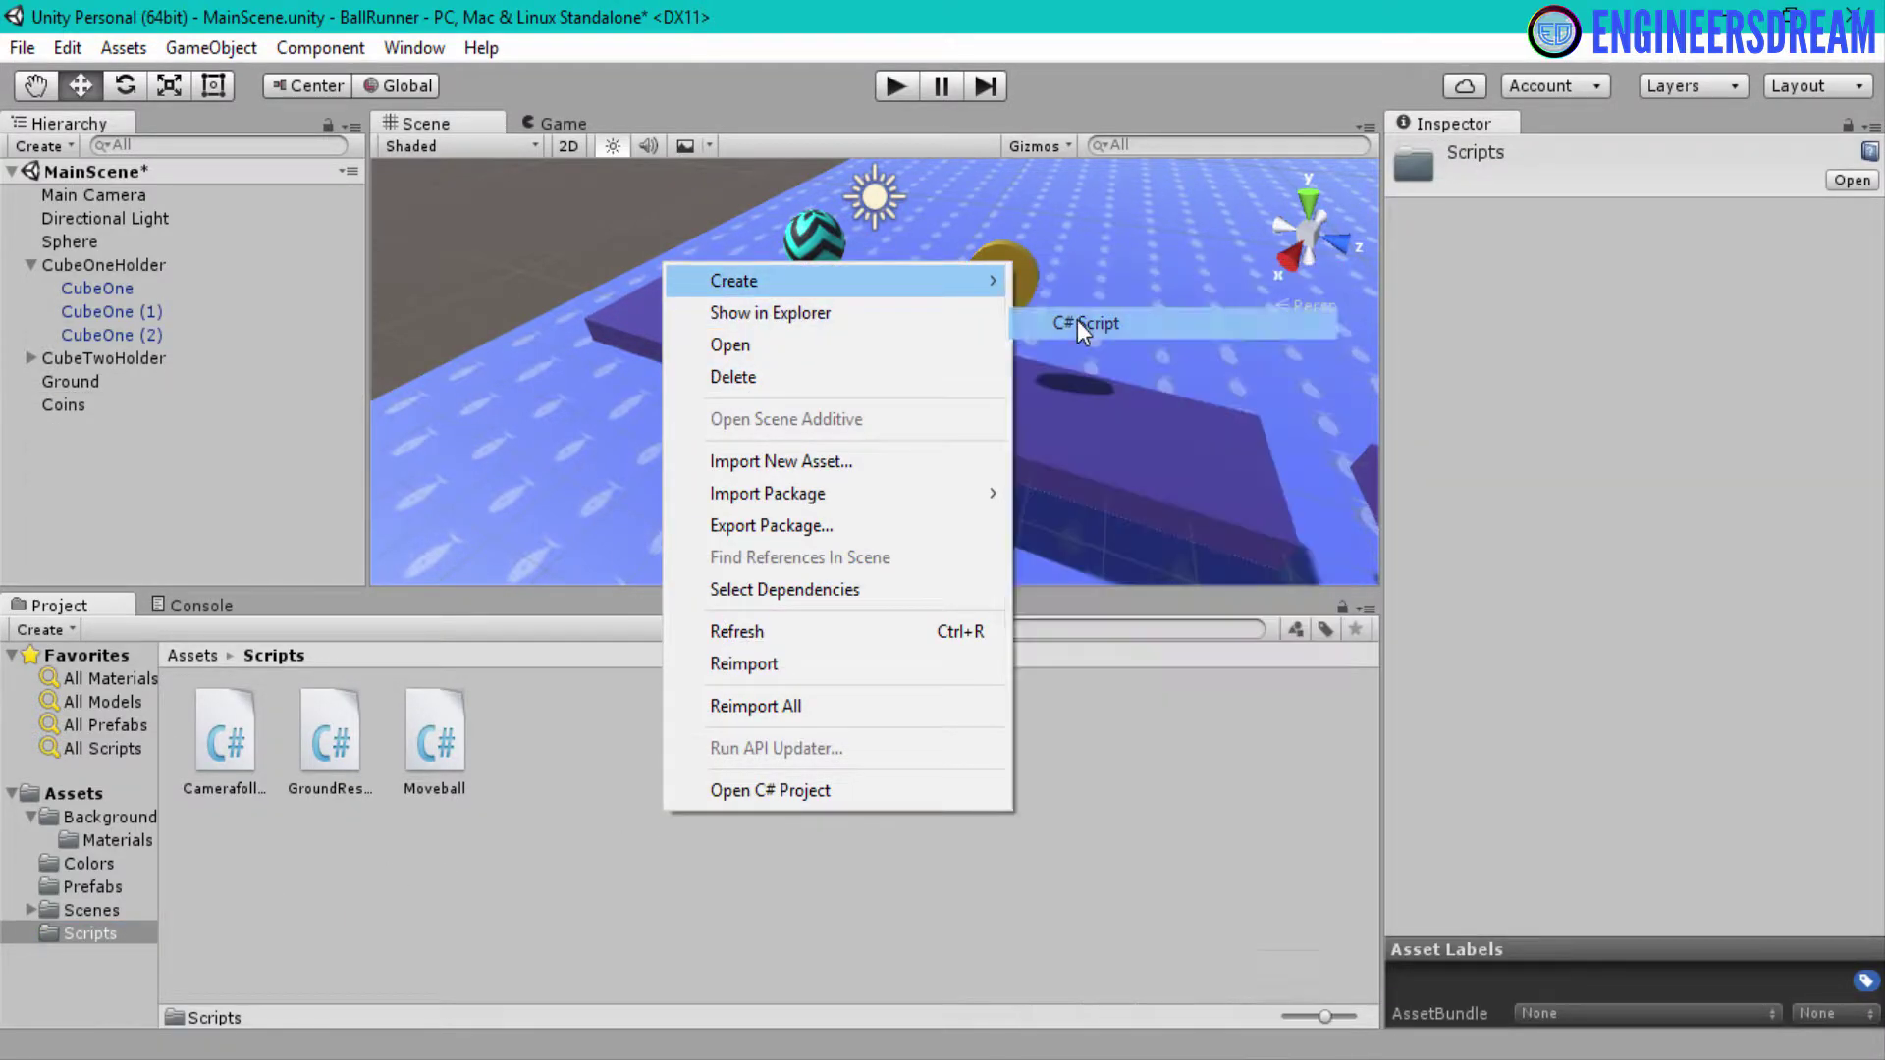
text(RotateCoins)
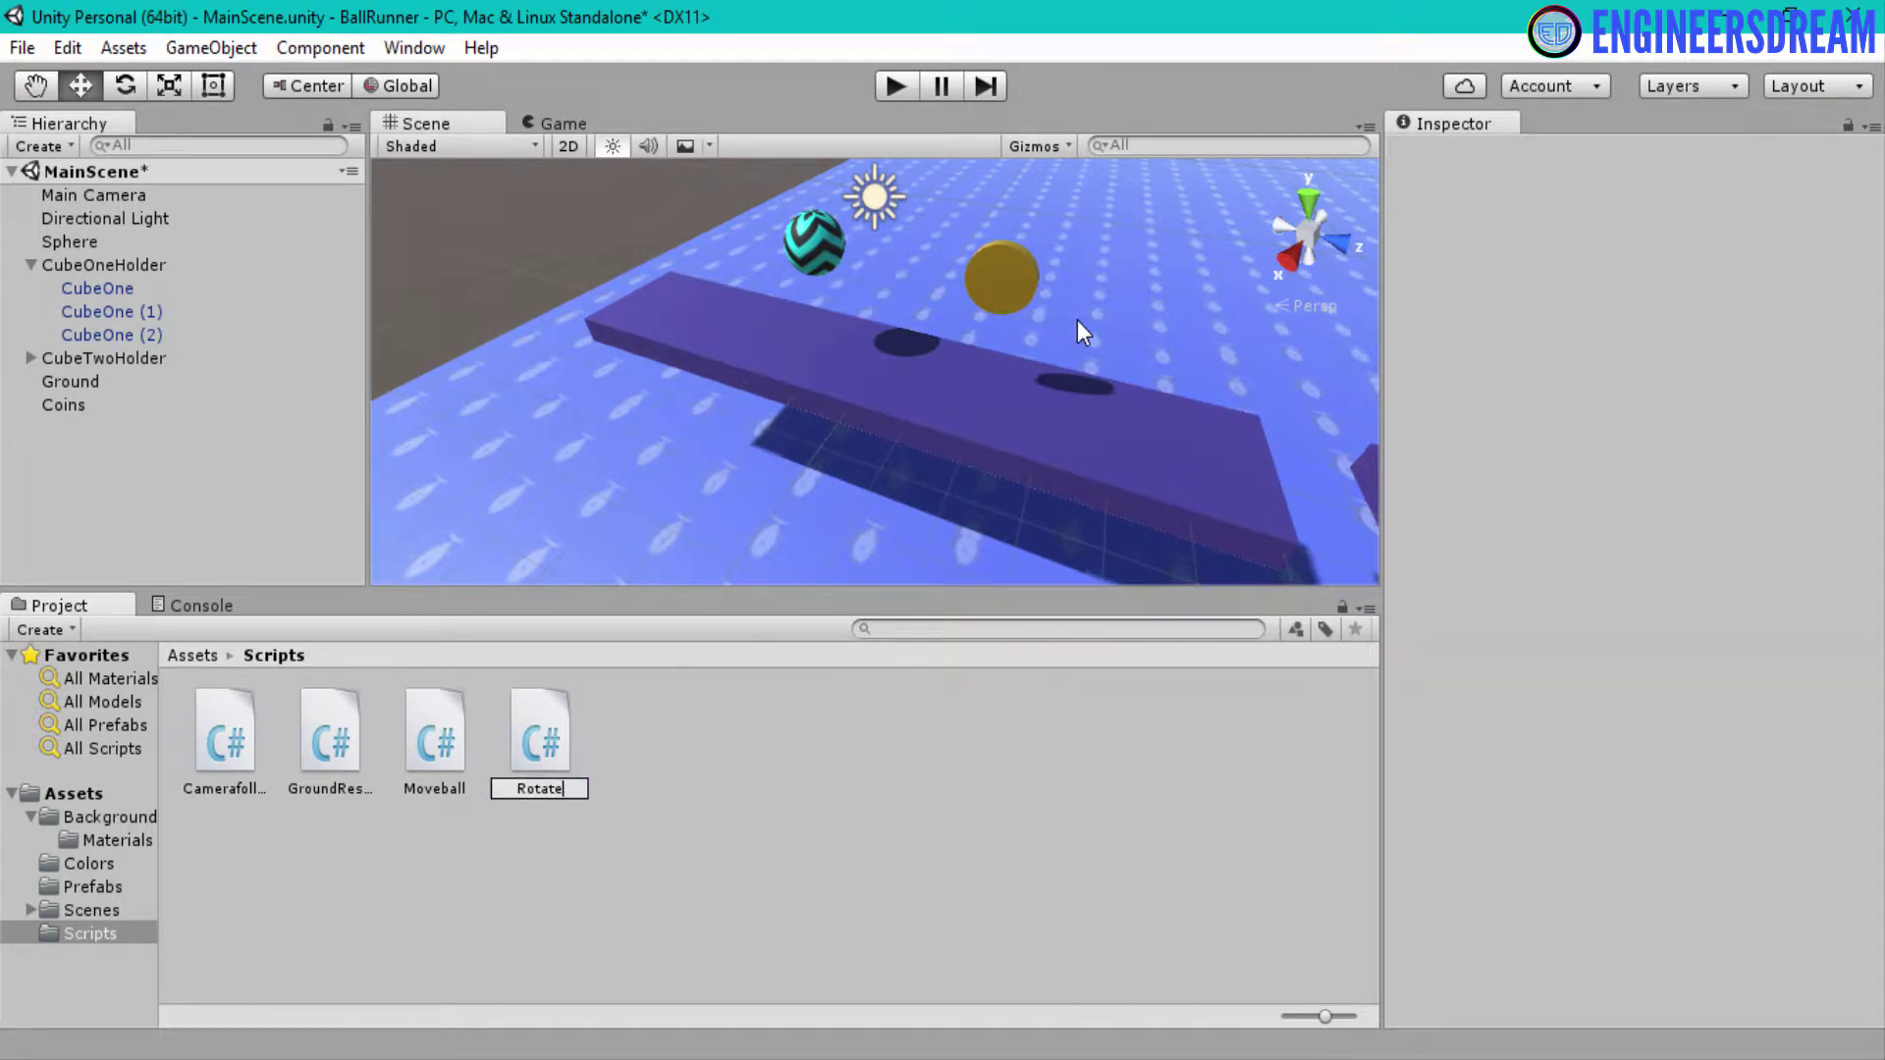
key(Return)
click(763, 868)
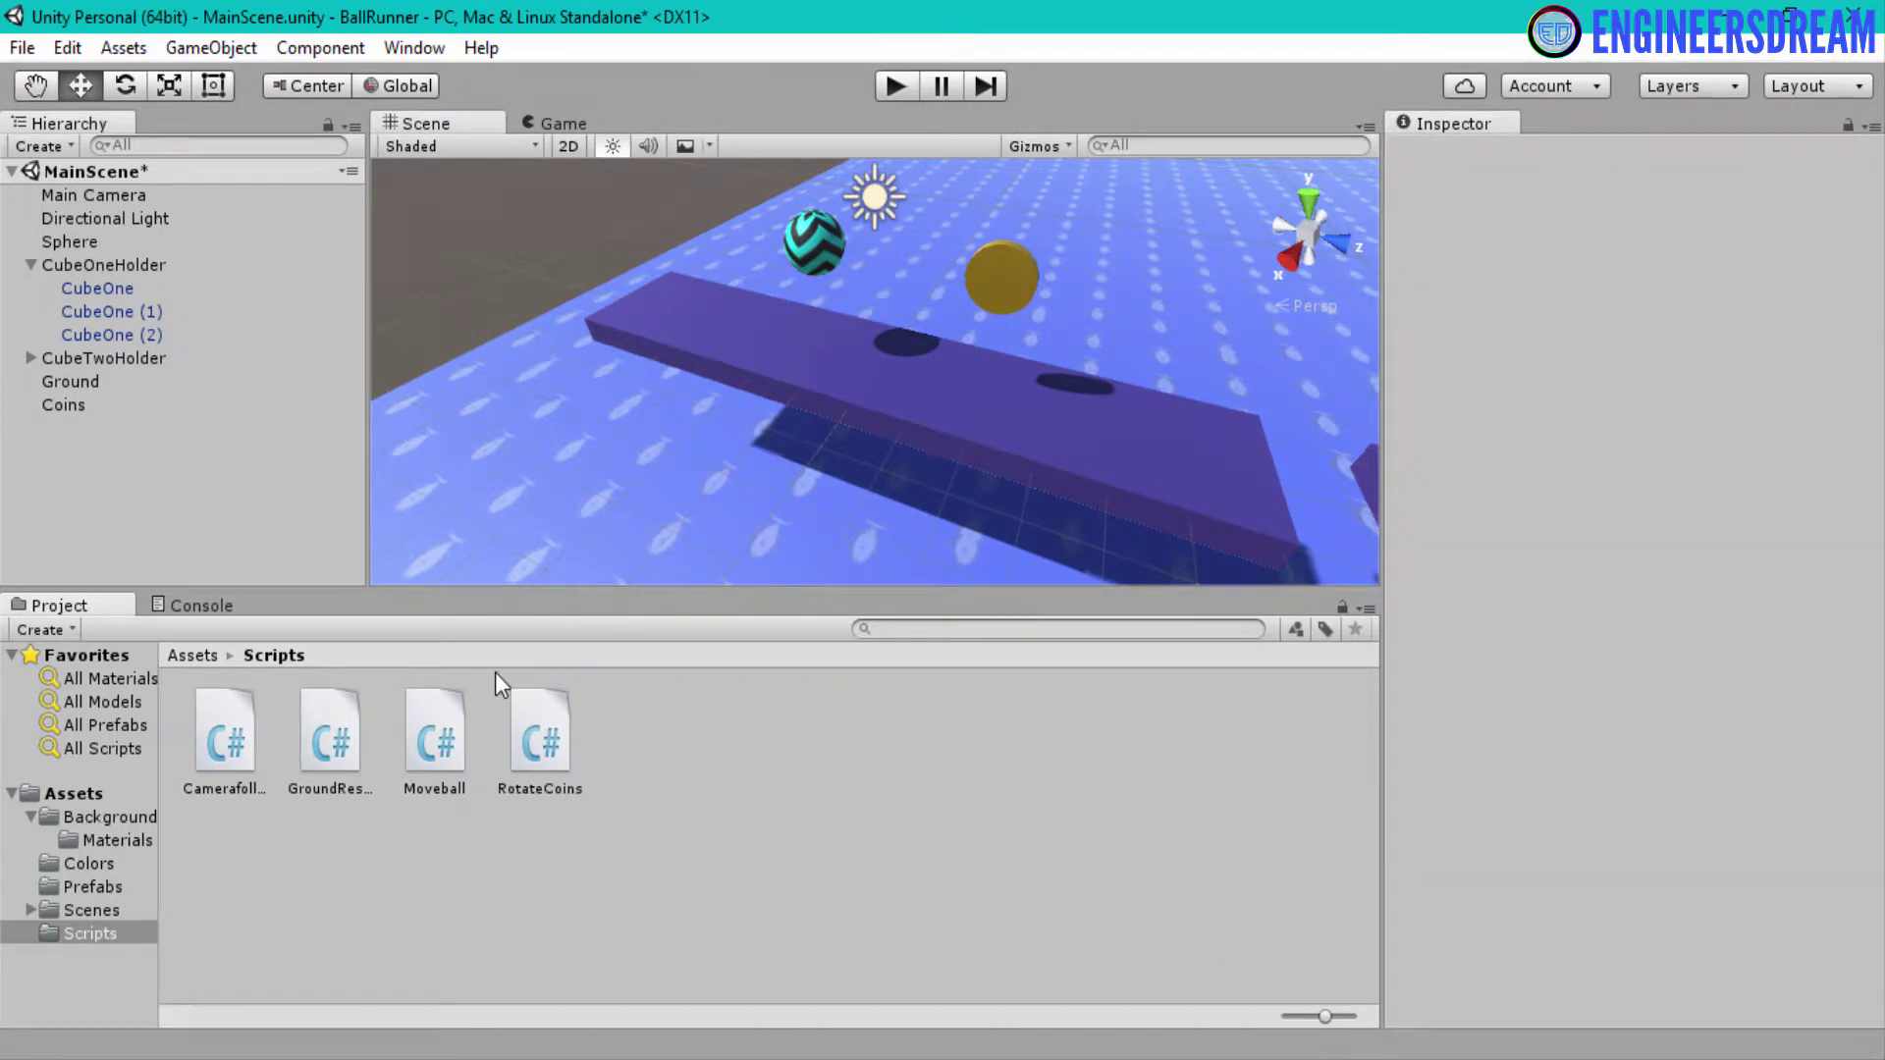
Attach the RotateCoins script to the Coins object and check that it is listed among the object's components
click(543, 751)
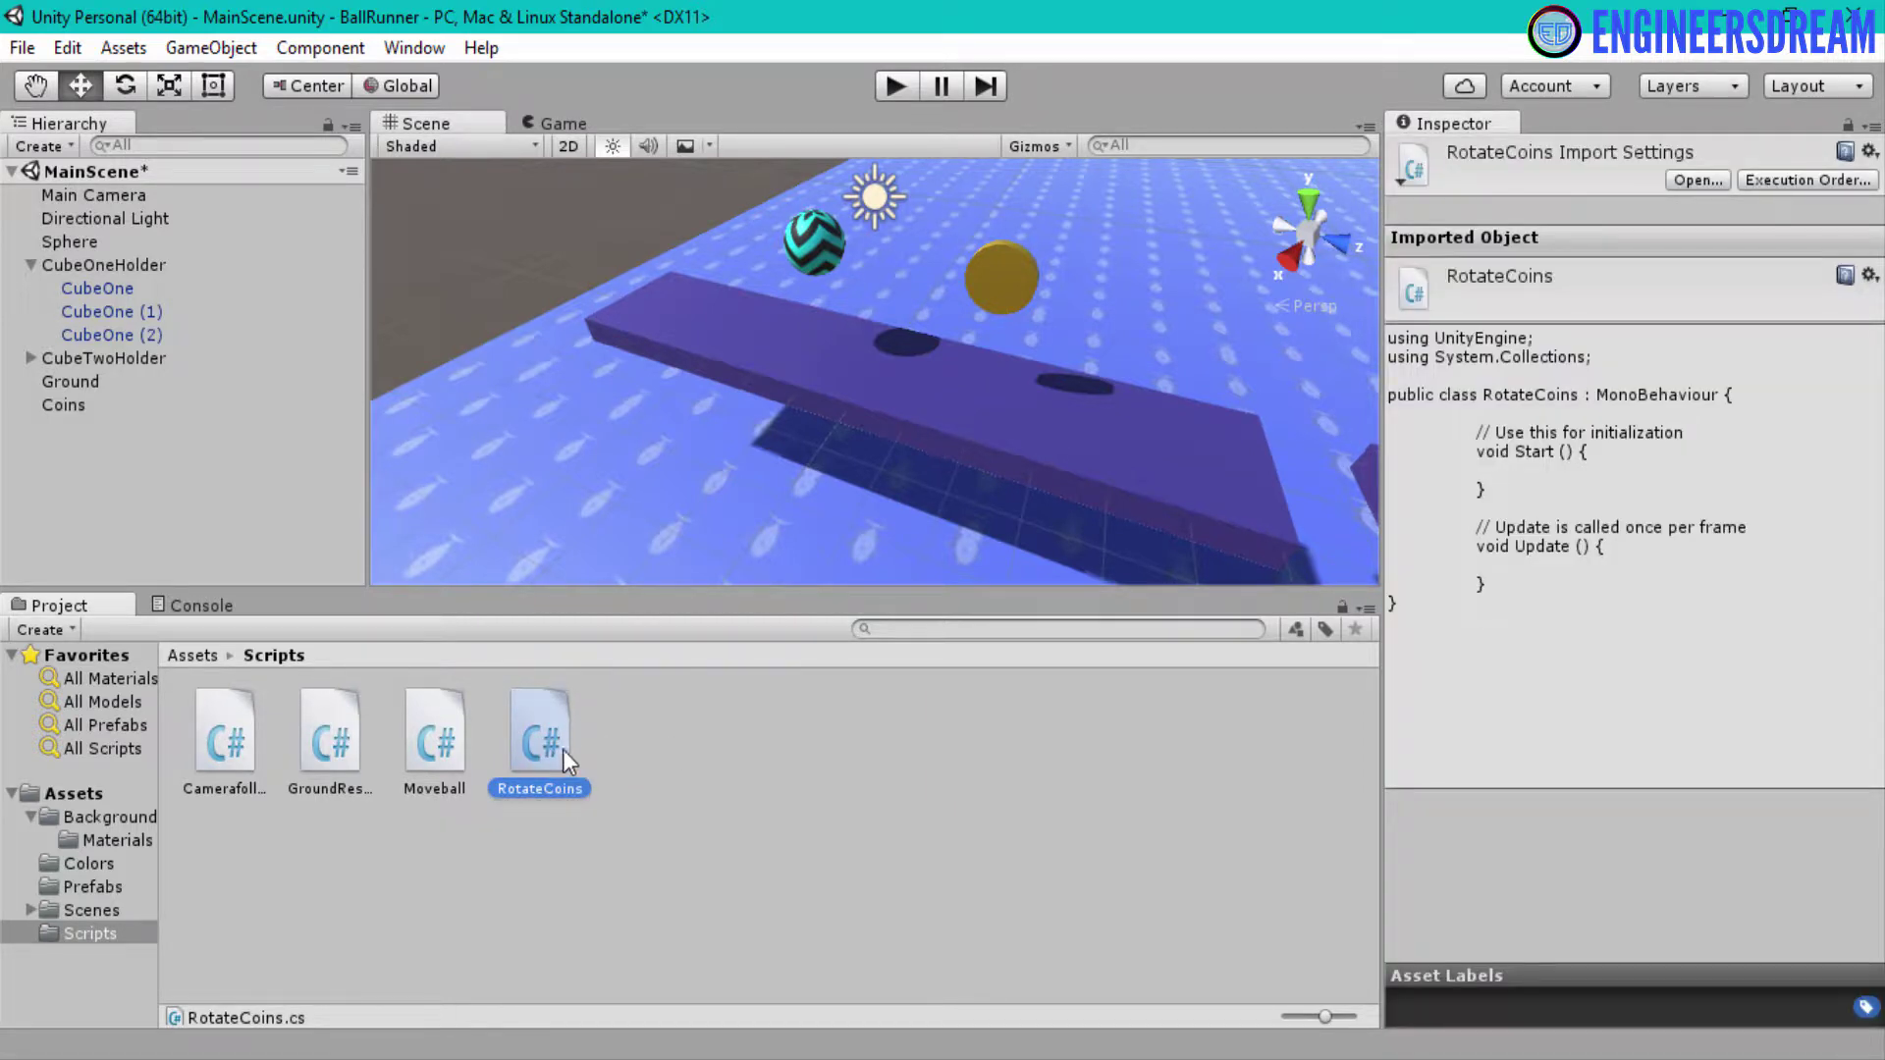
drag(562, 750, 61, 408)
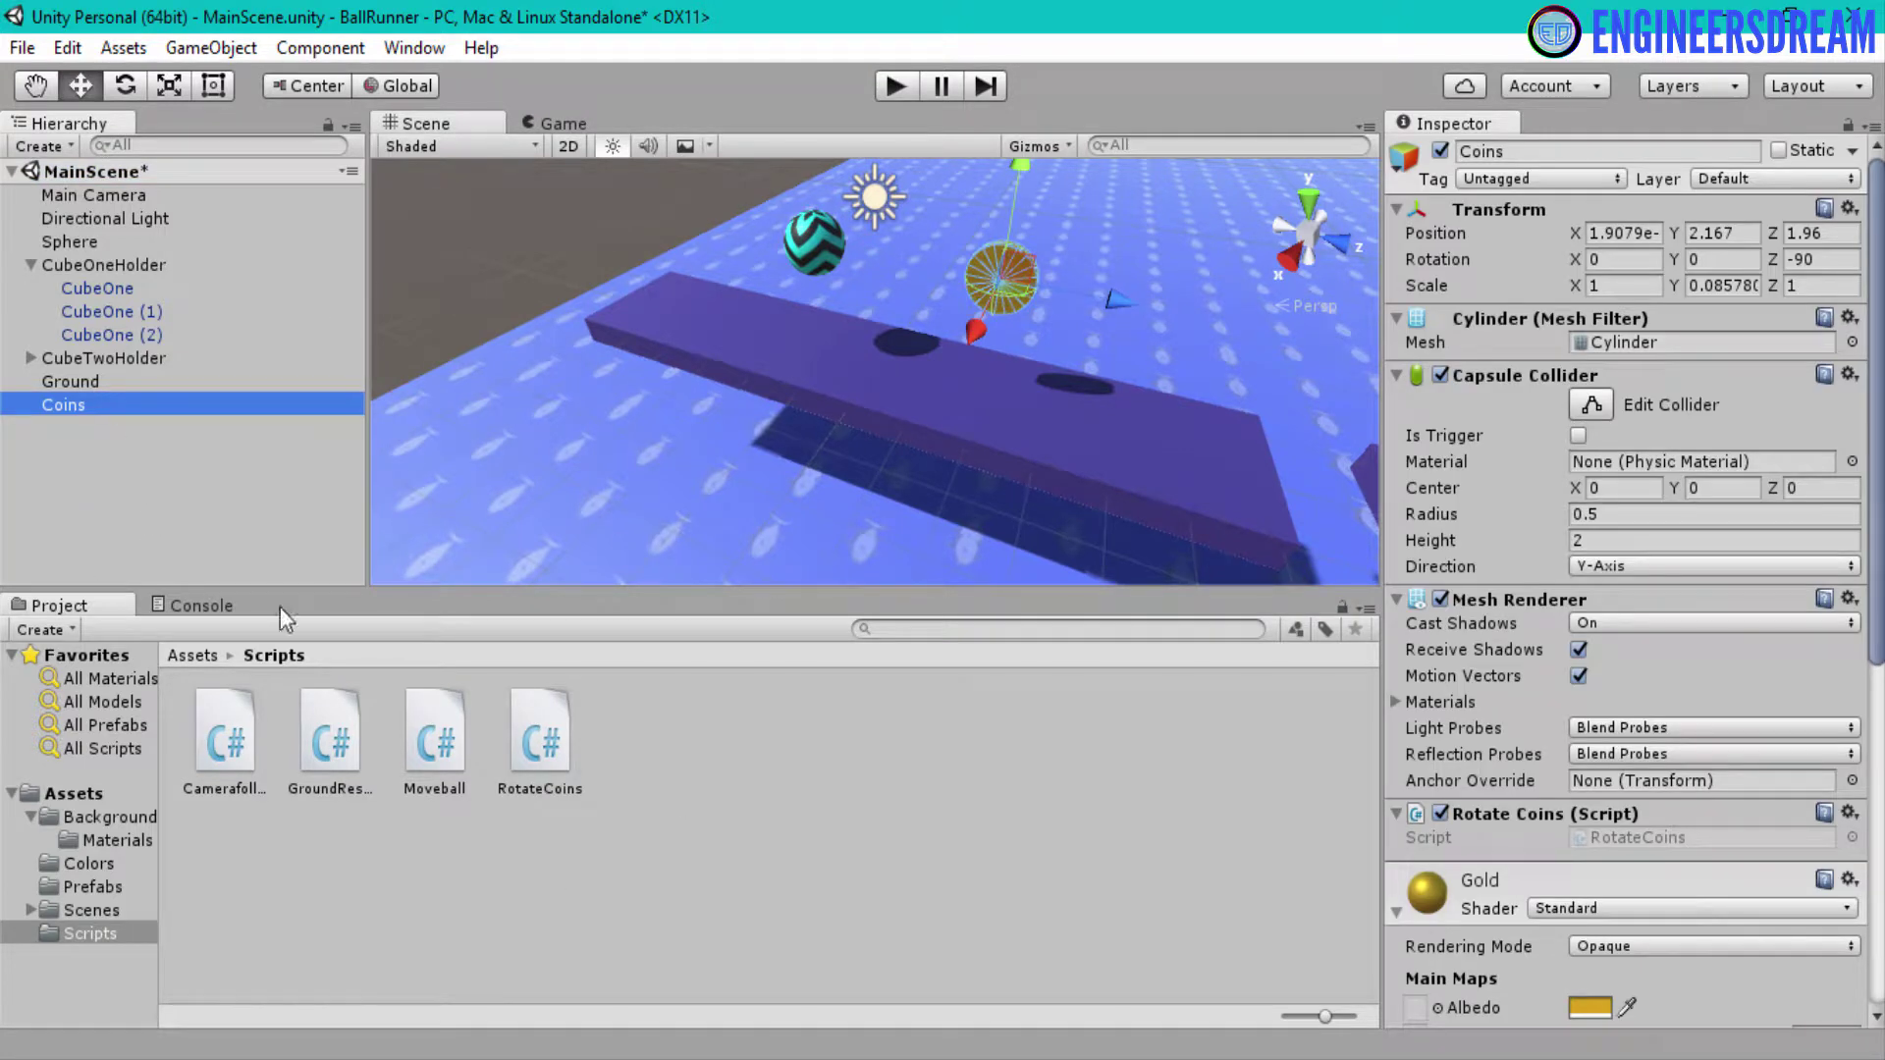
click(75, 398)
scroll(1666, 679, down, 3)
scroll(1667, 680, down, 5)
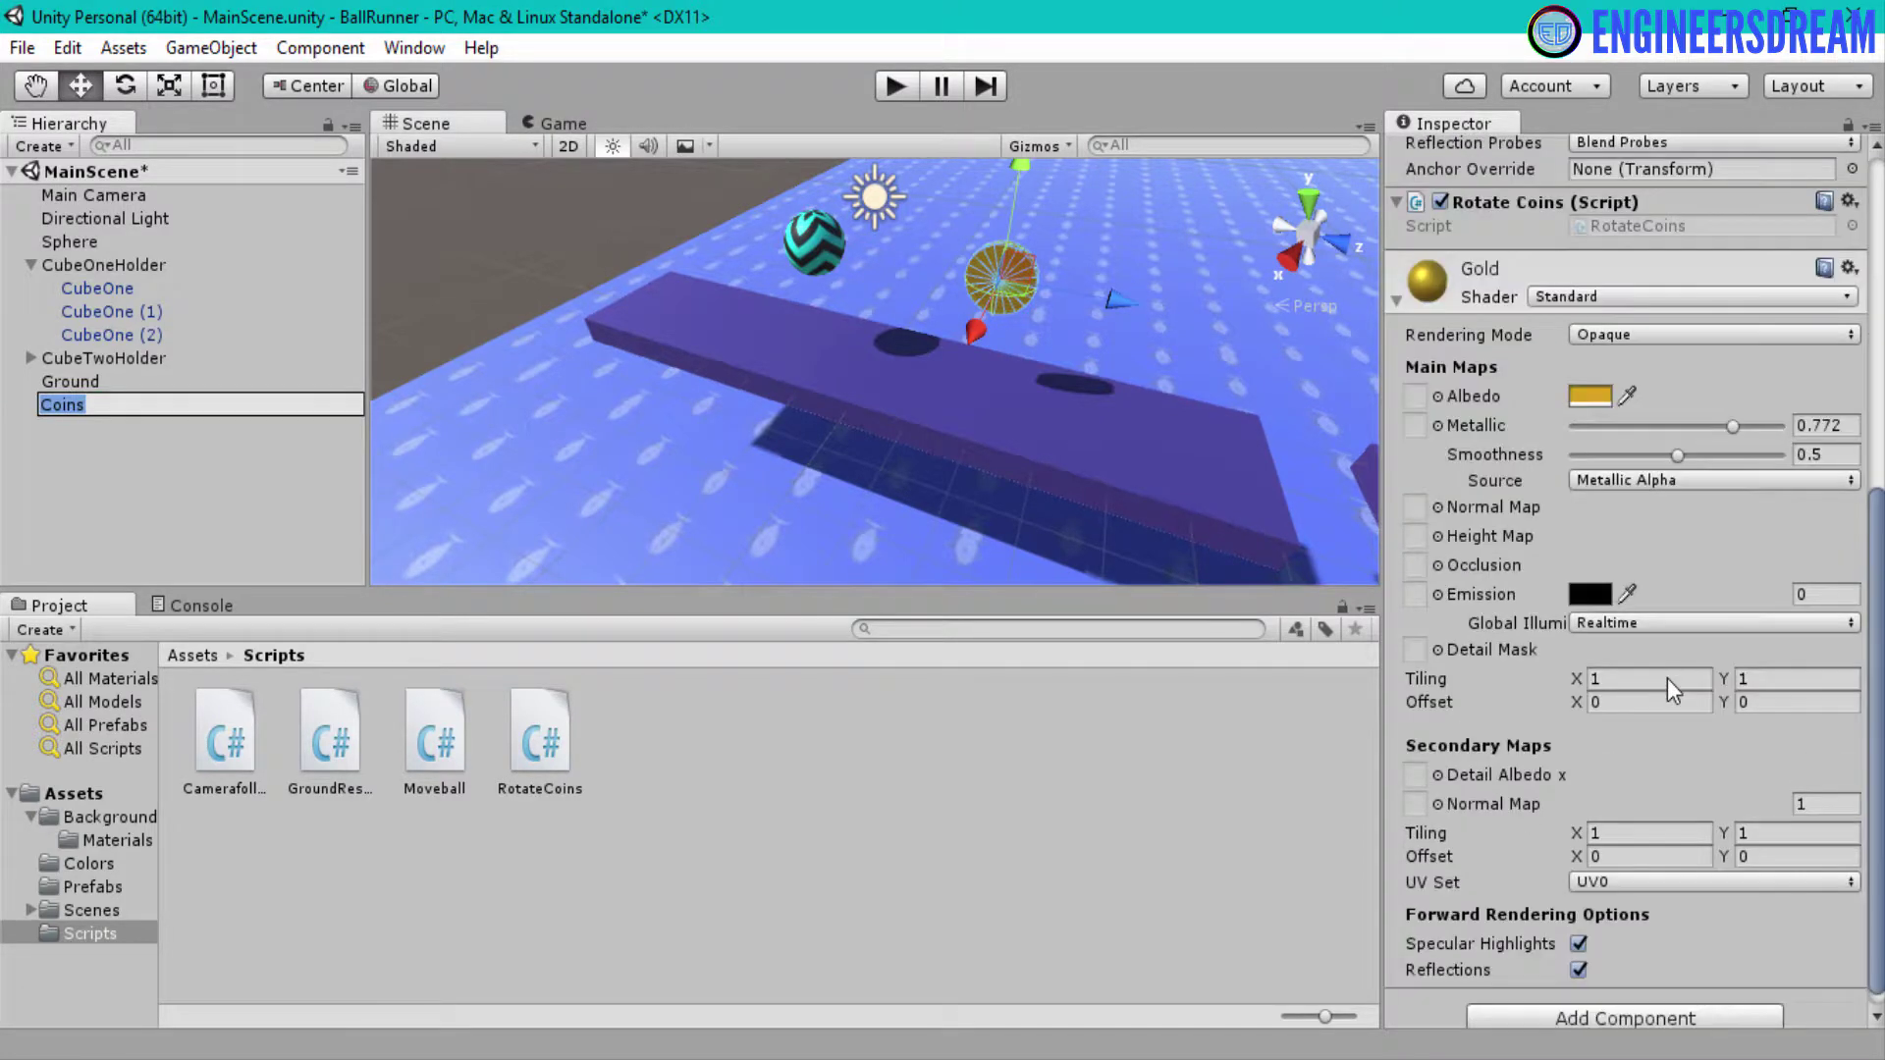
scroll(1584, 716, up, 6)
scroll(1584, 717, up, 2)
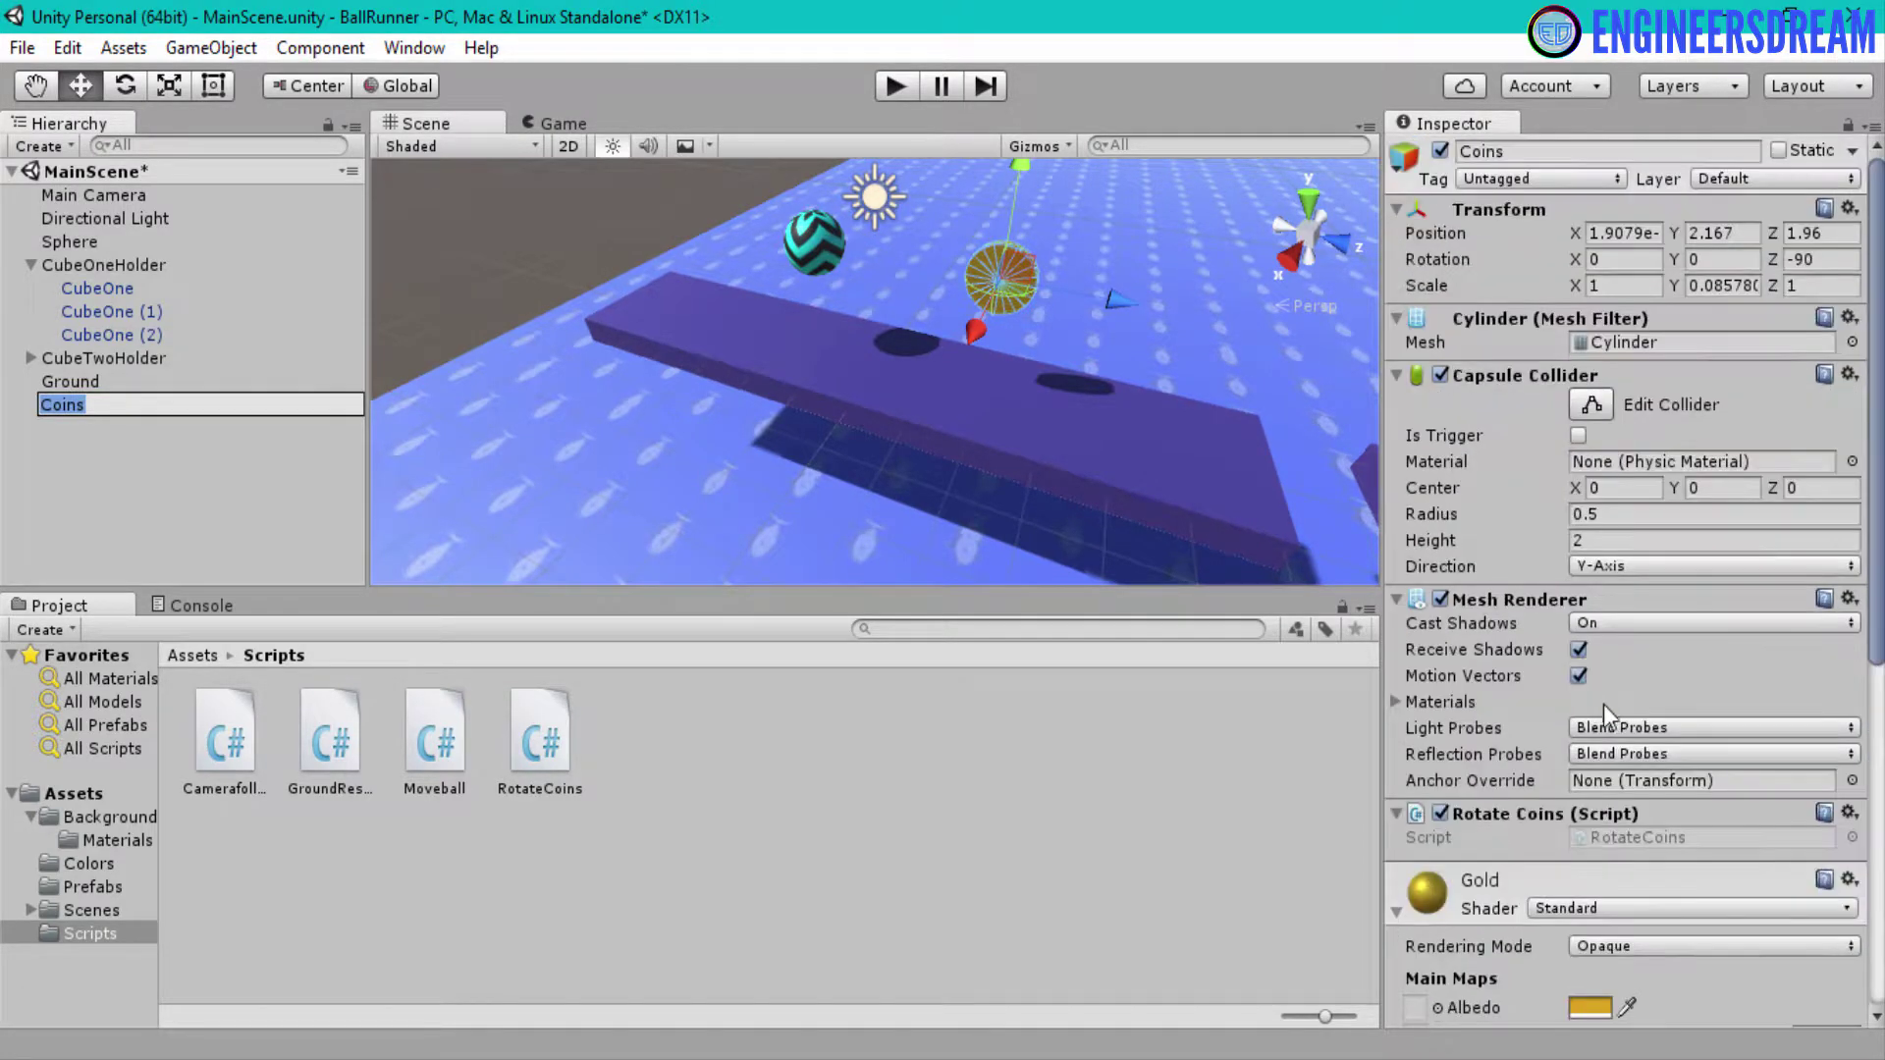
click(1531, 827)
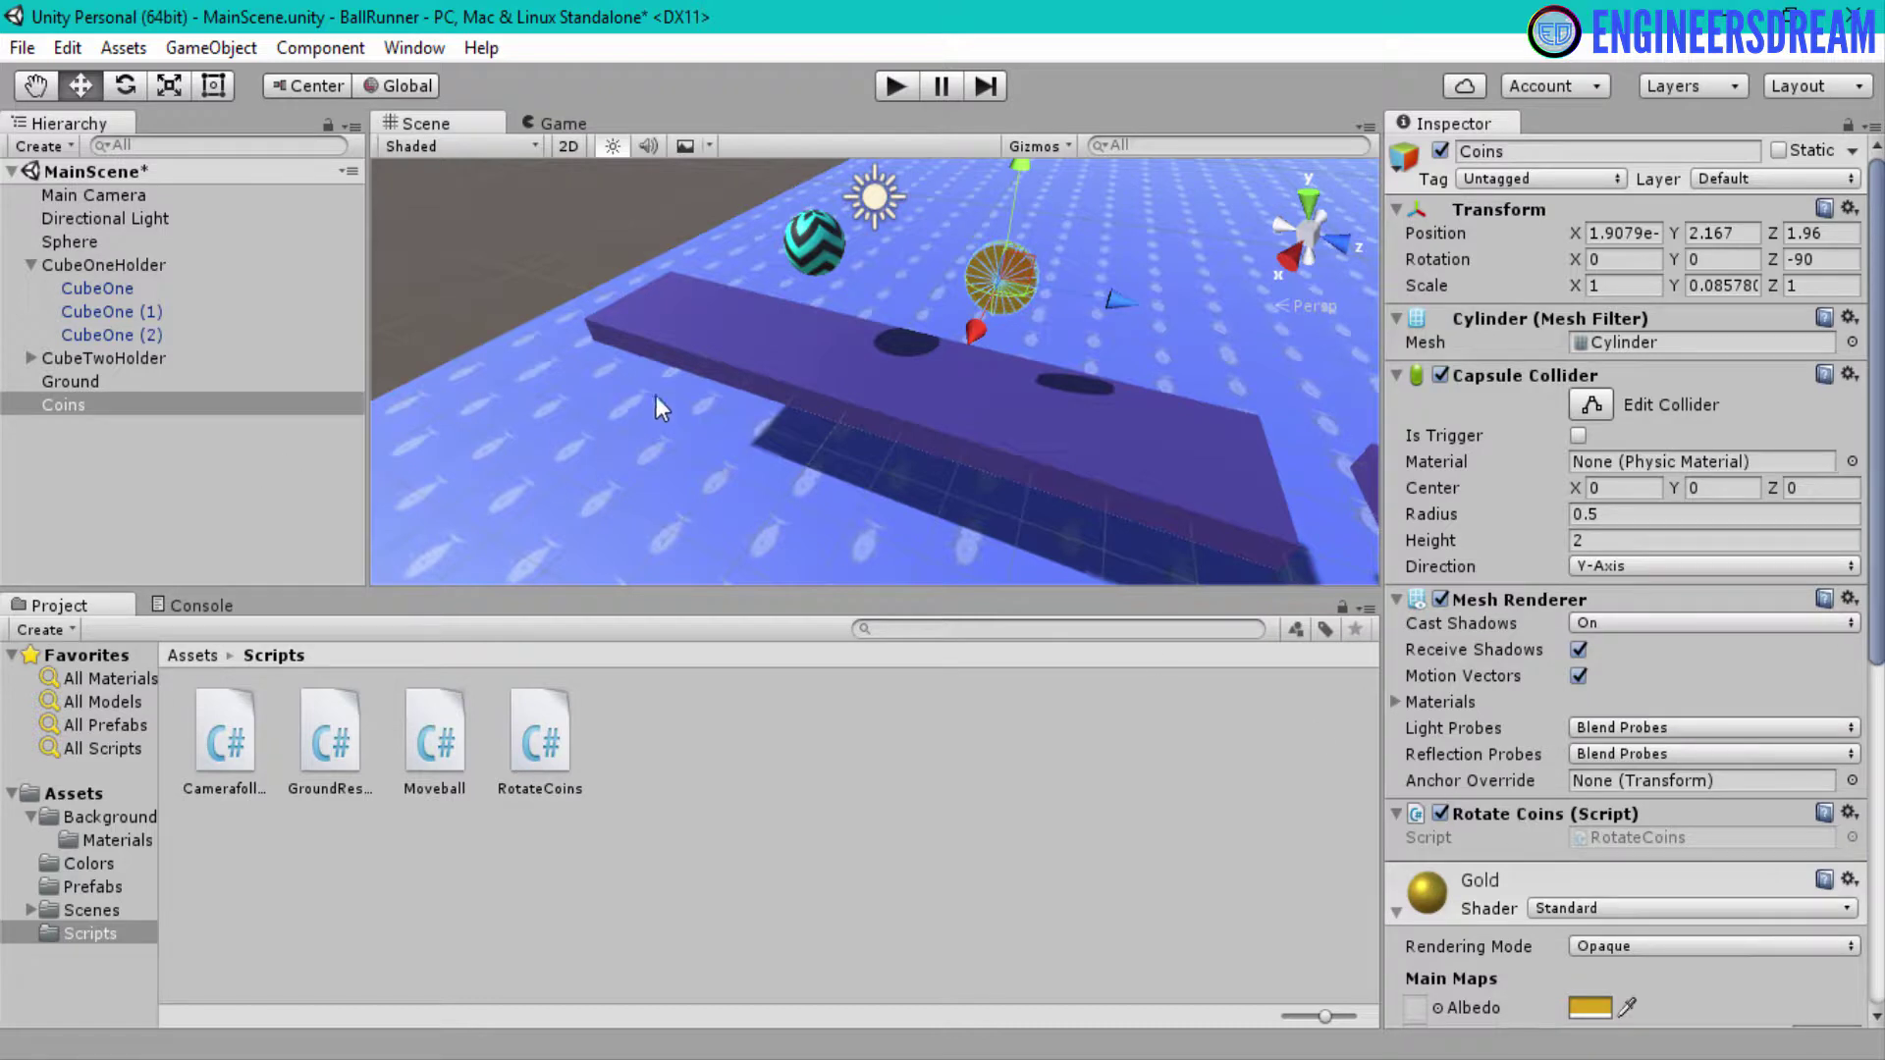
Make a prefab of the Coins object in the Prefabs folder
click(84, 886)
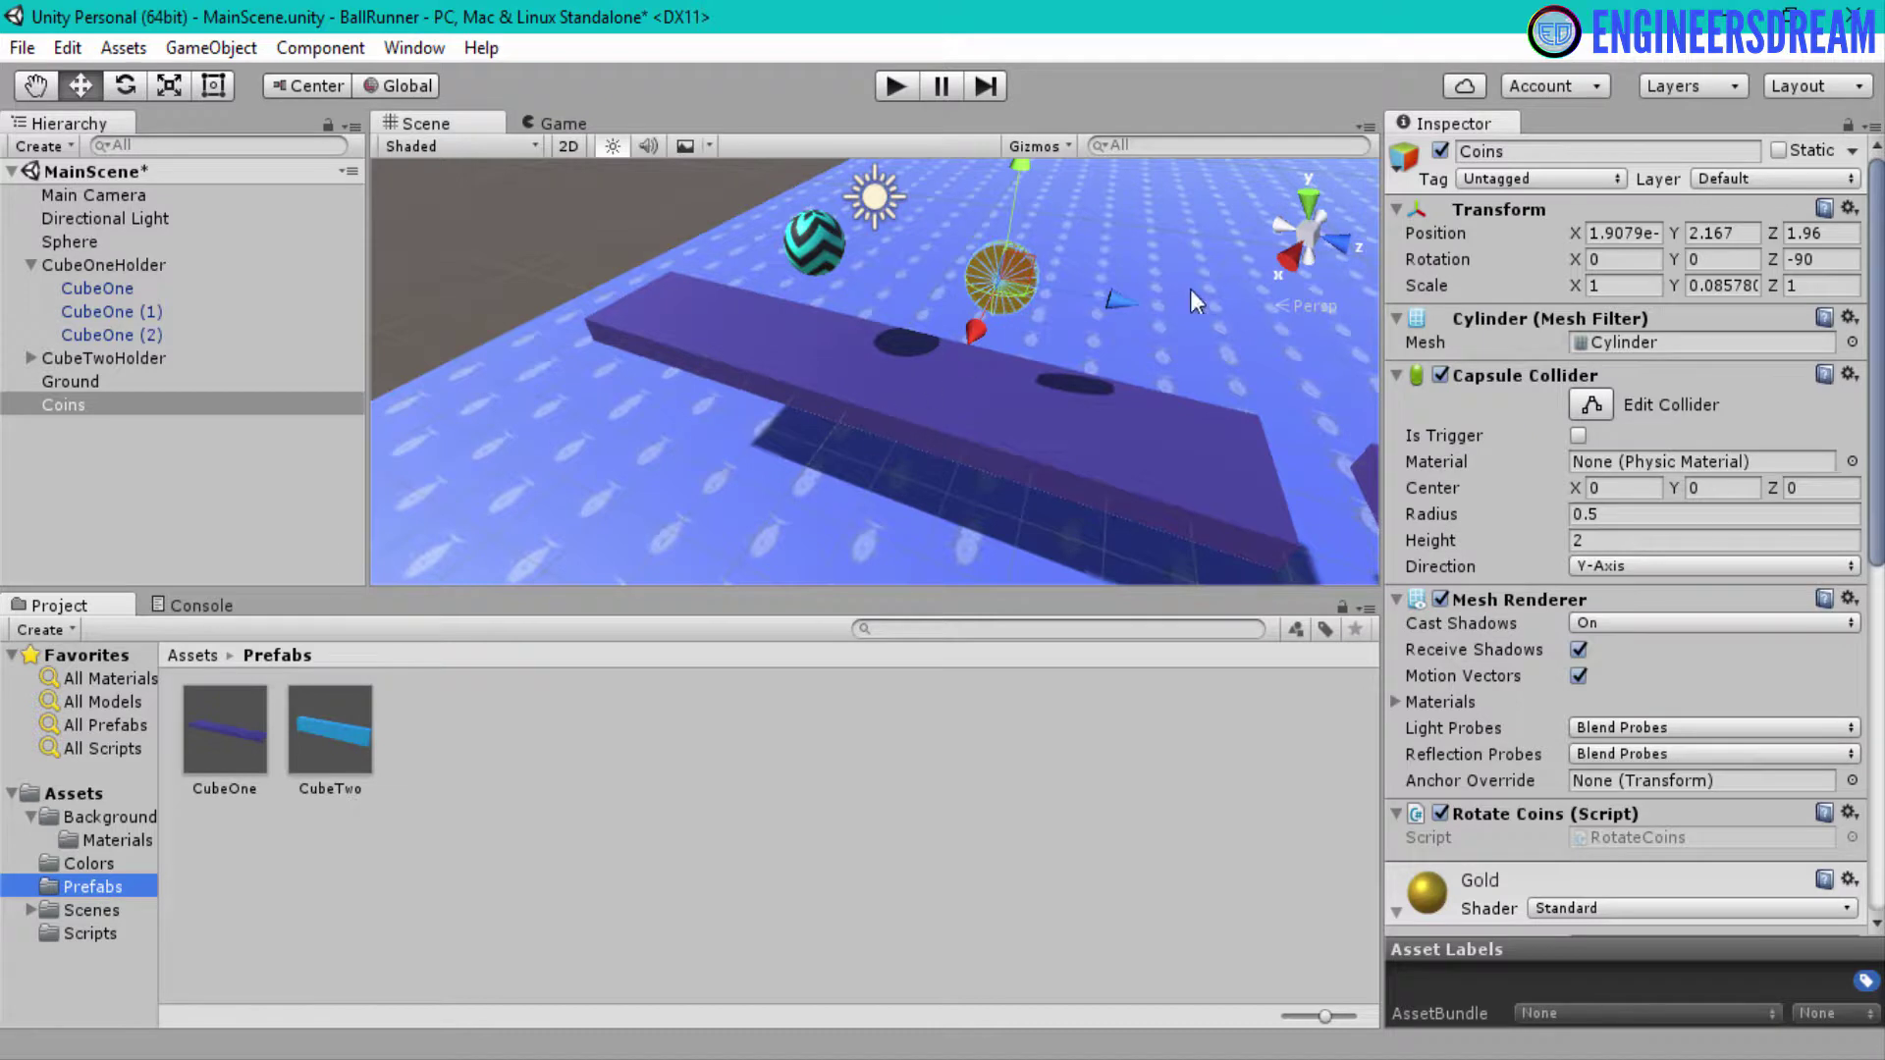
scroll(1170, 316, down, 5)
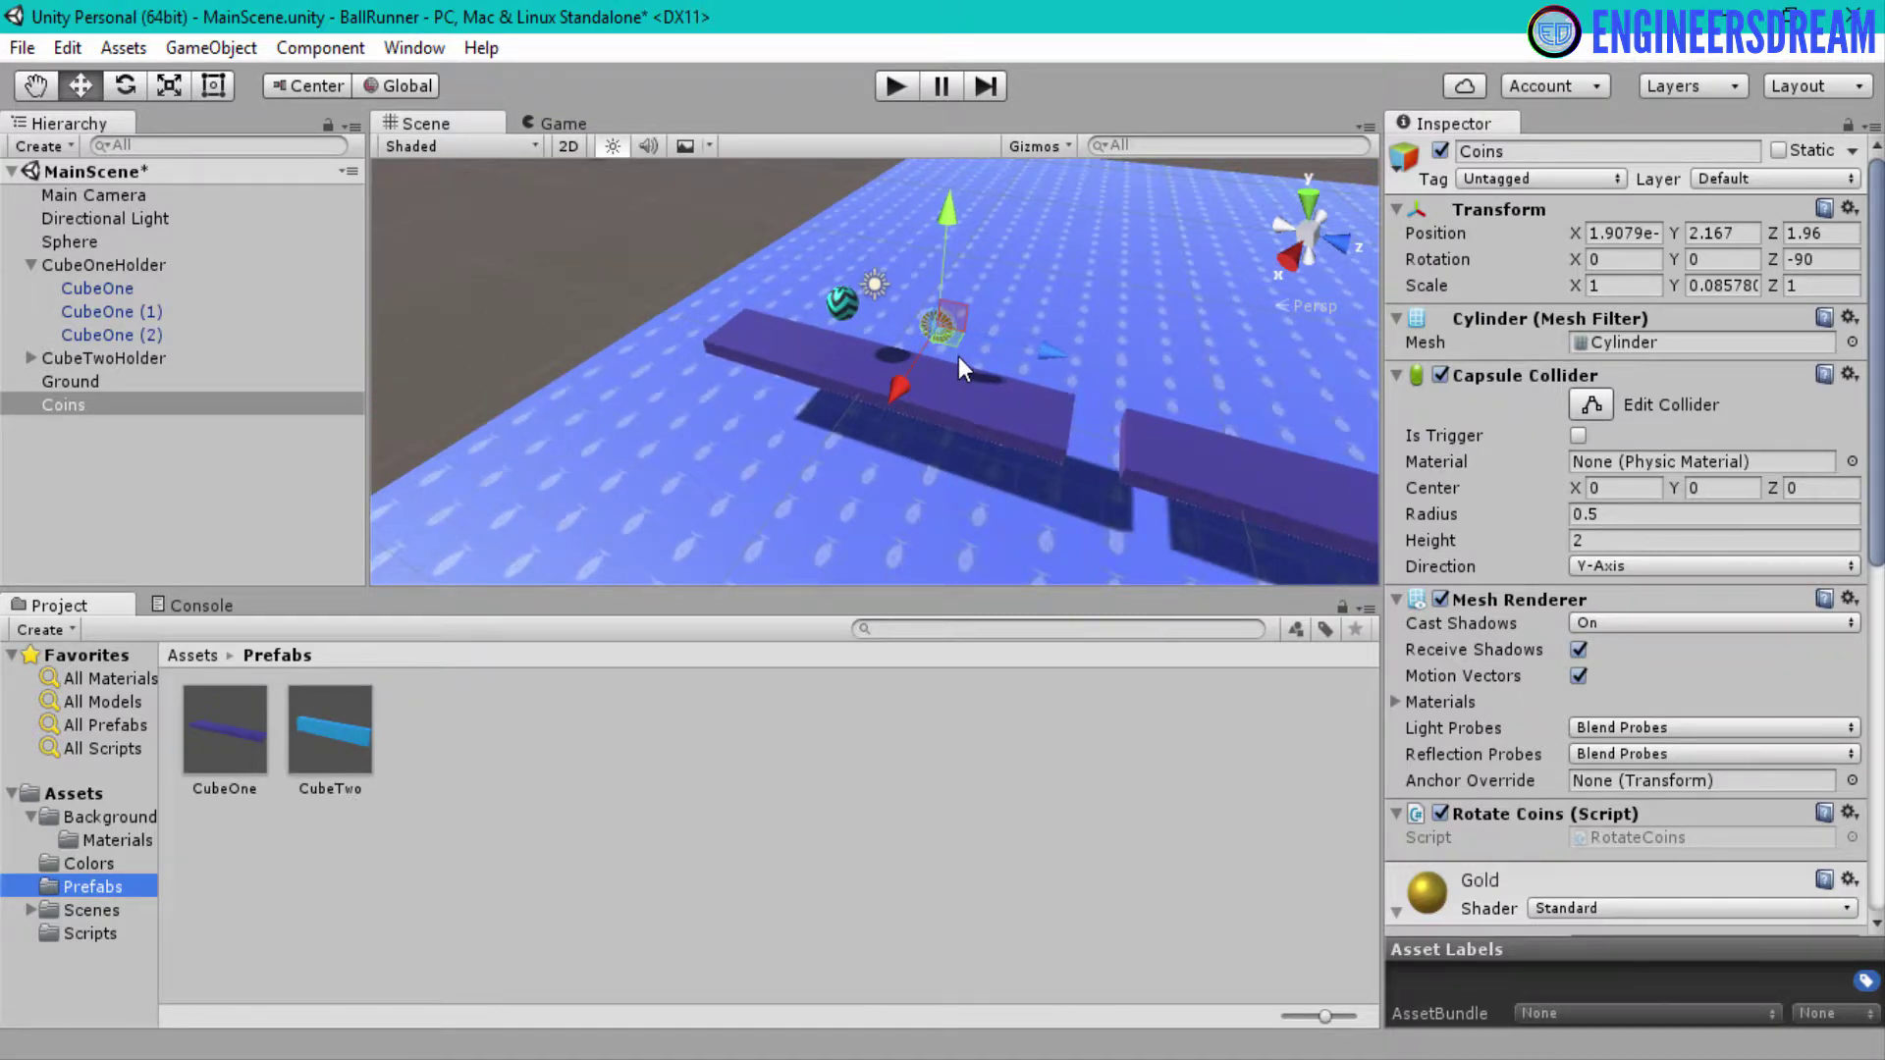
click(80, 484)
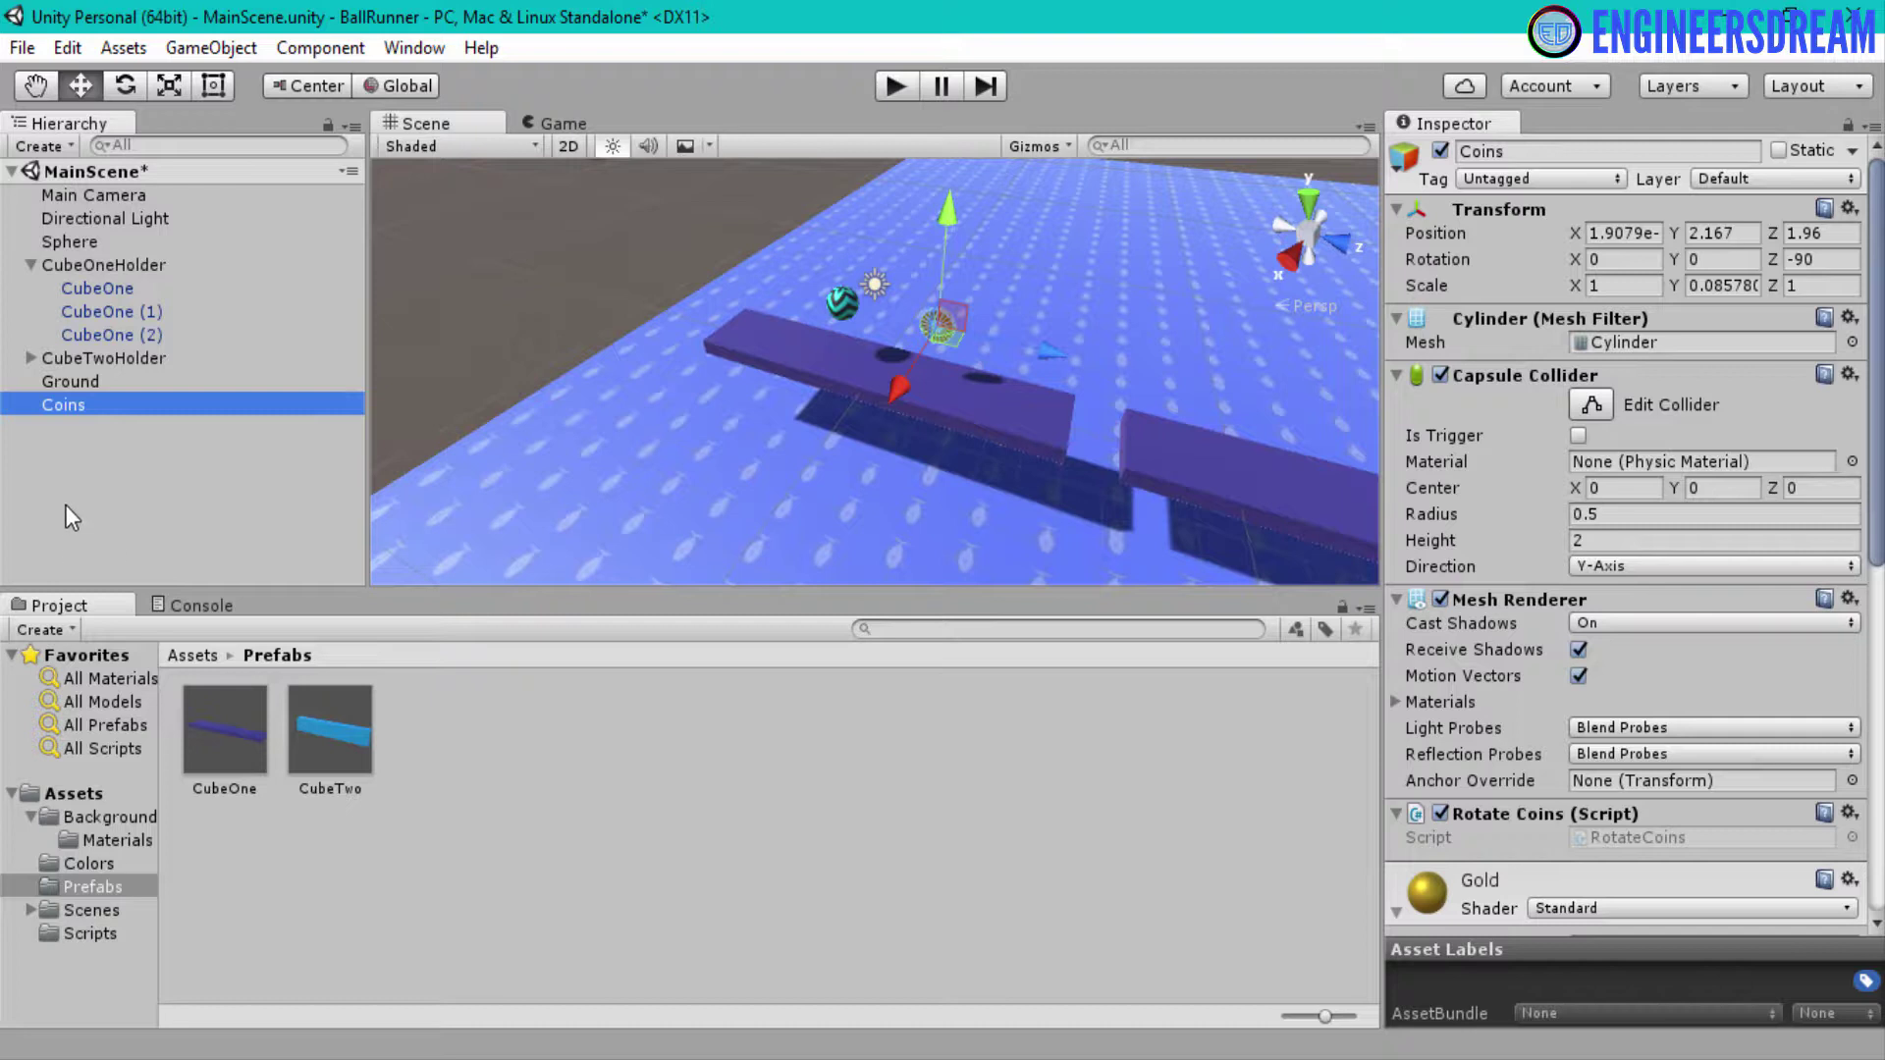
click(67, 506)
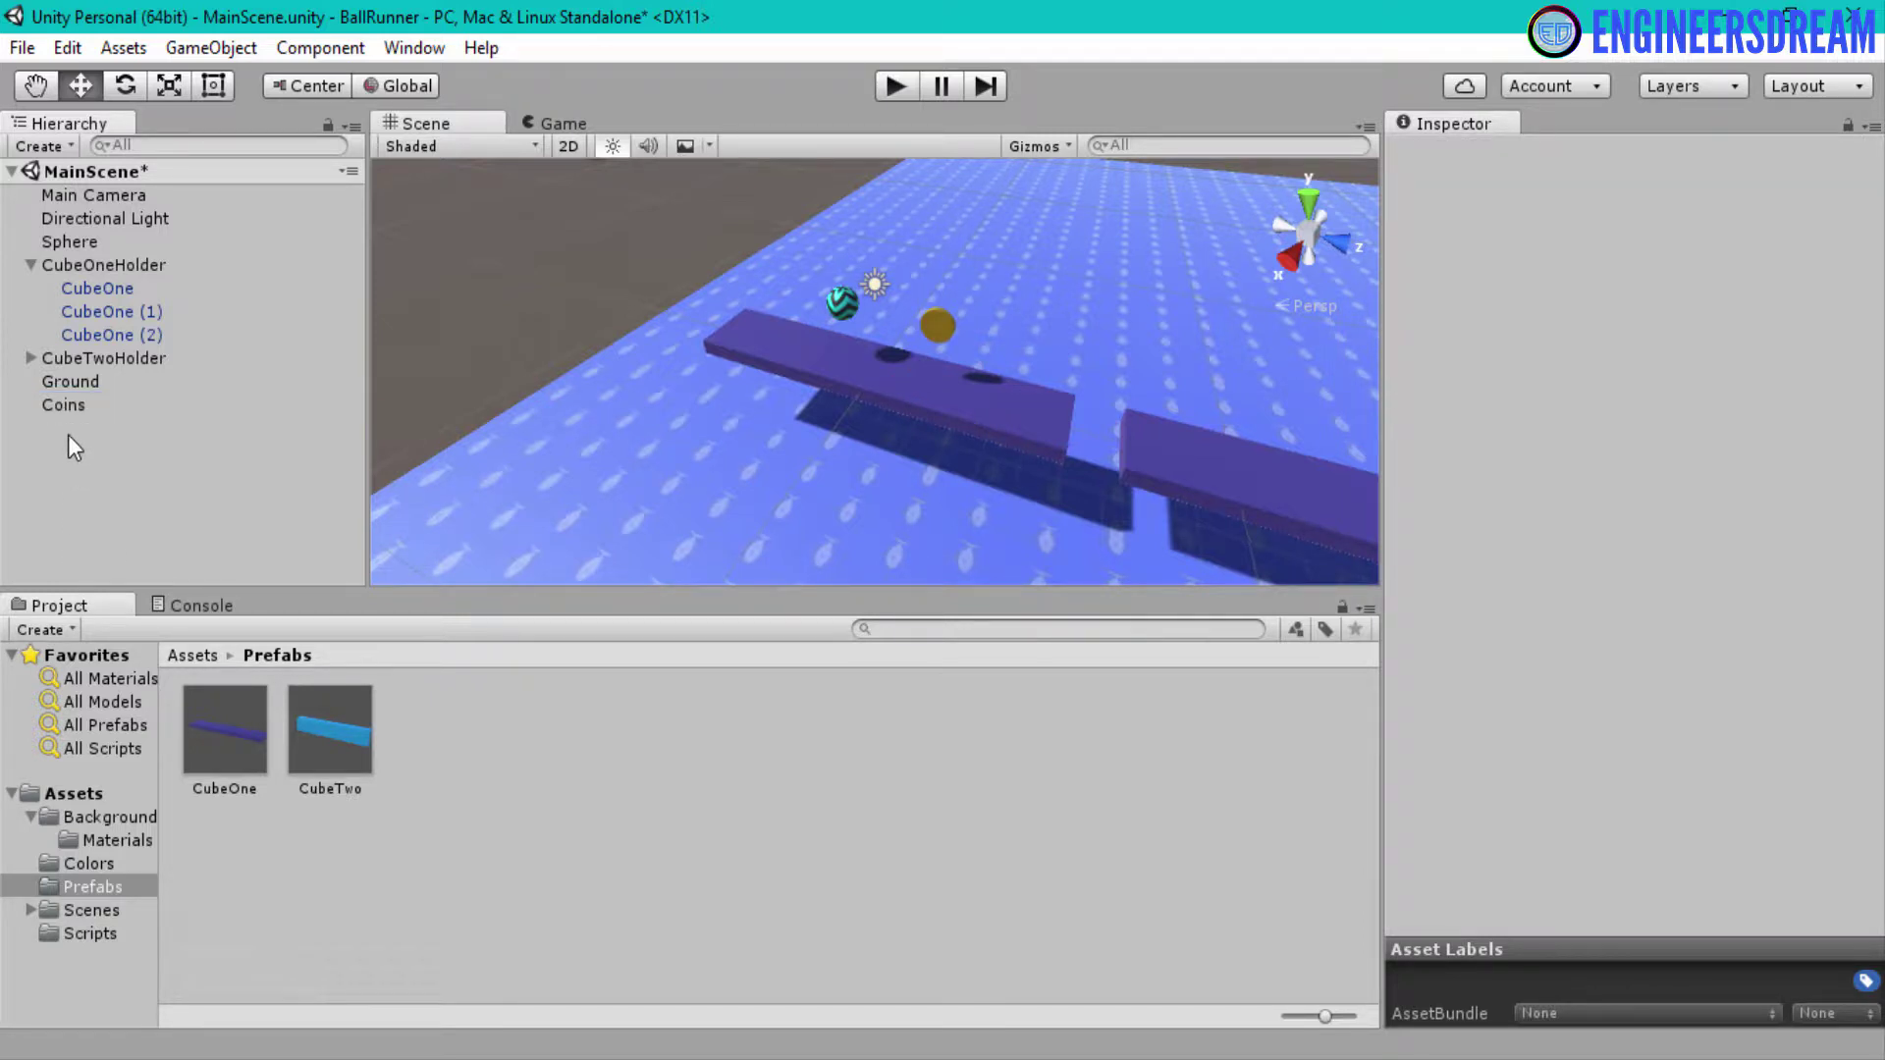
click(63, 408)
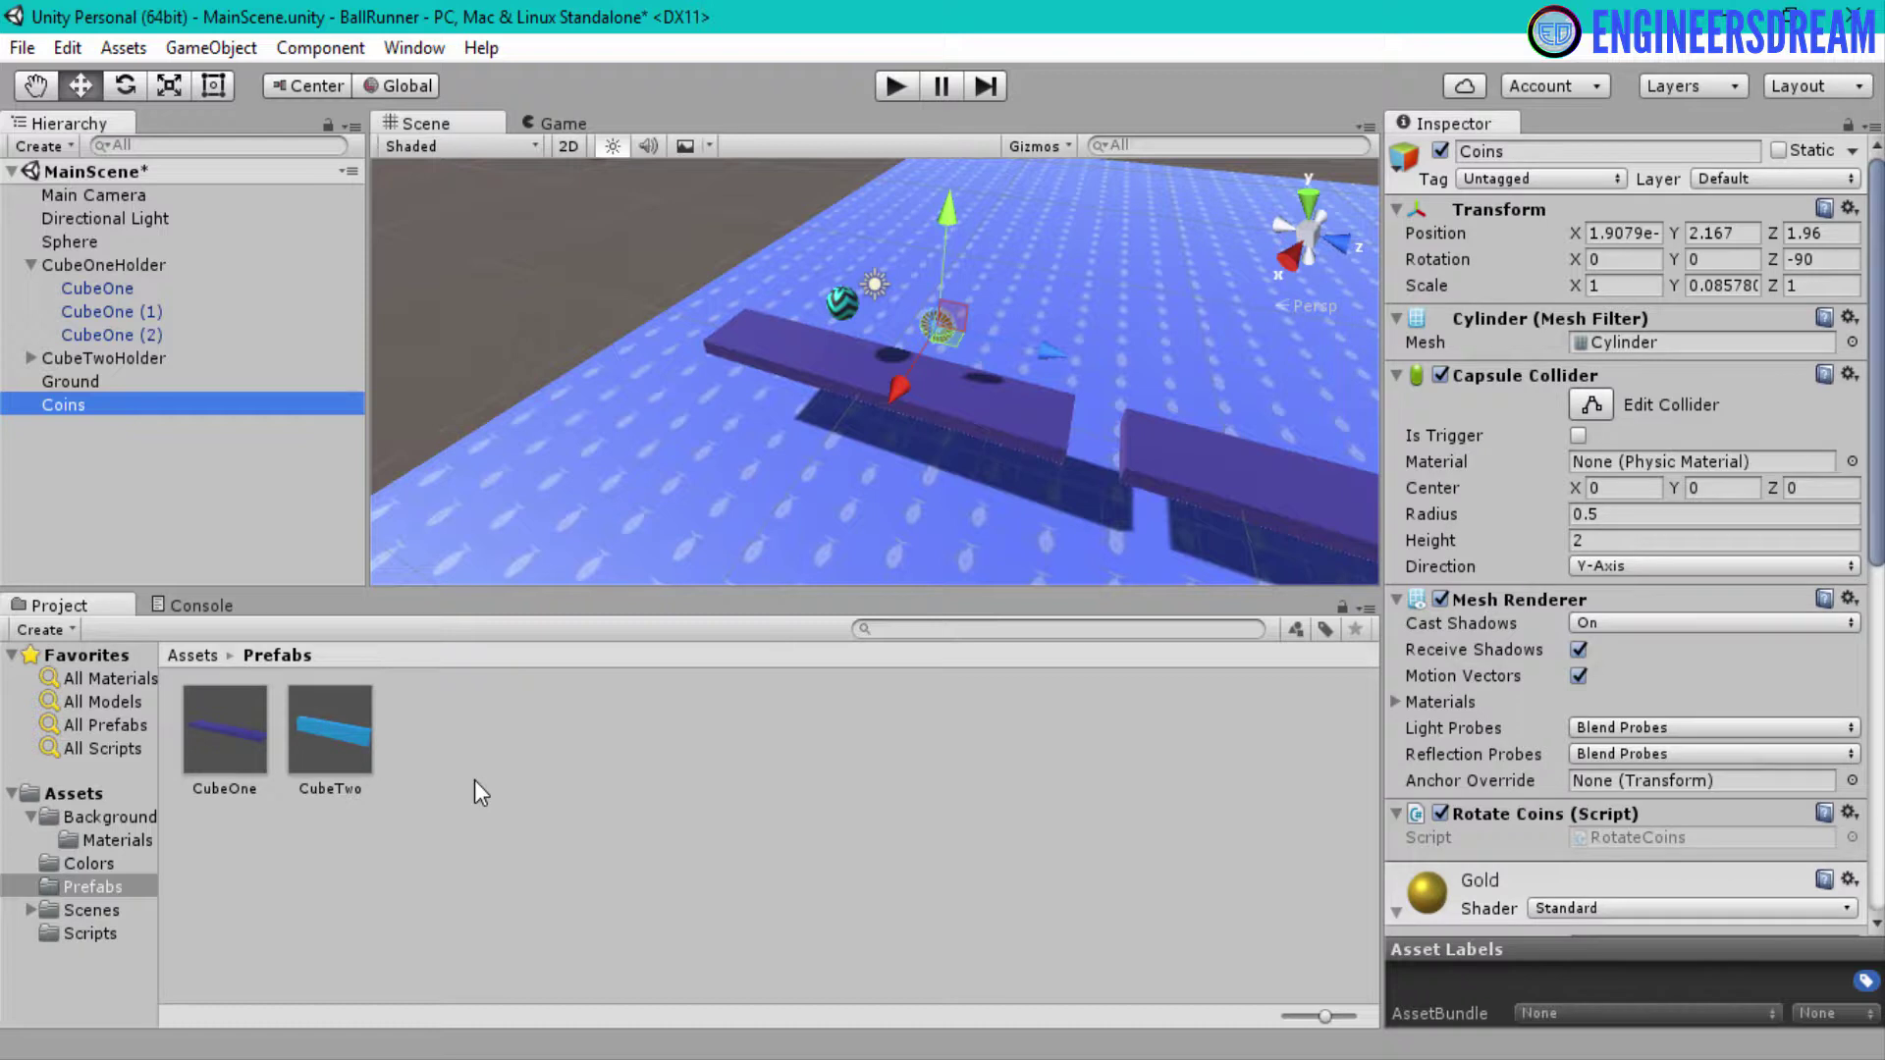
click(43, 428)
click(50, 399)
drag(61, 408, 468, 680)
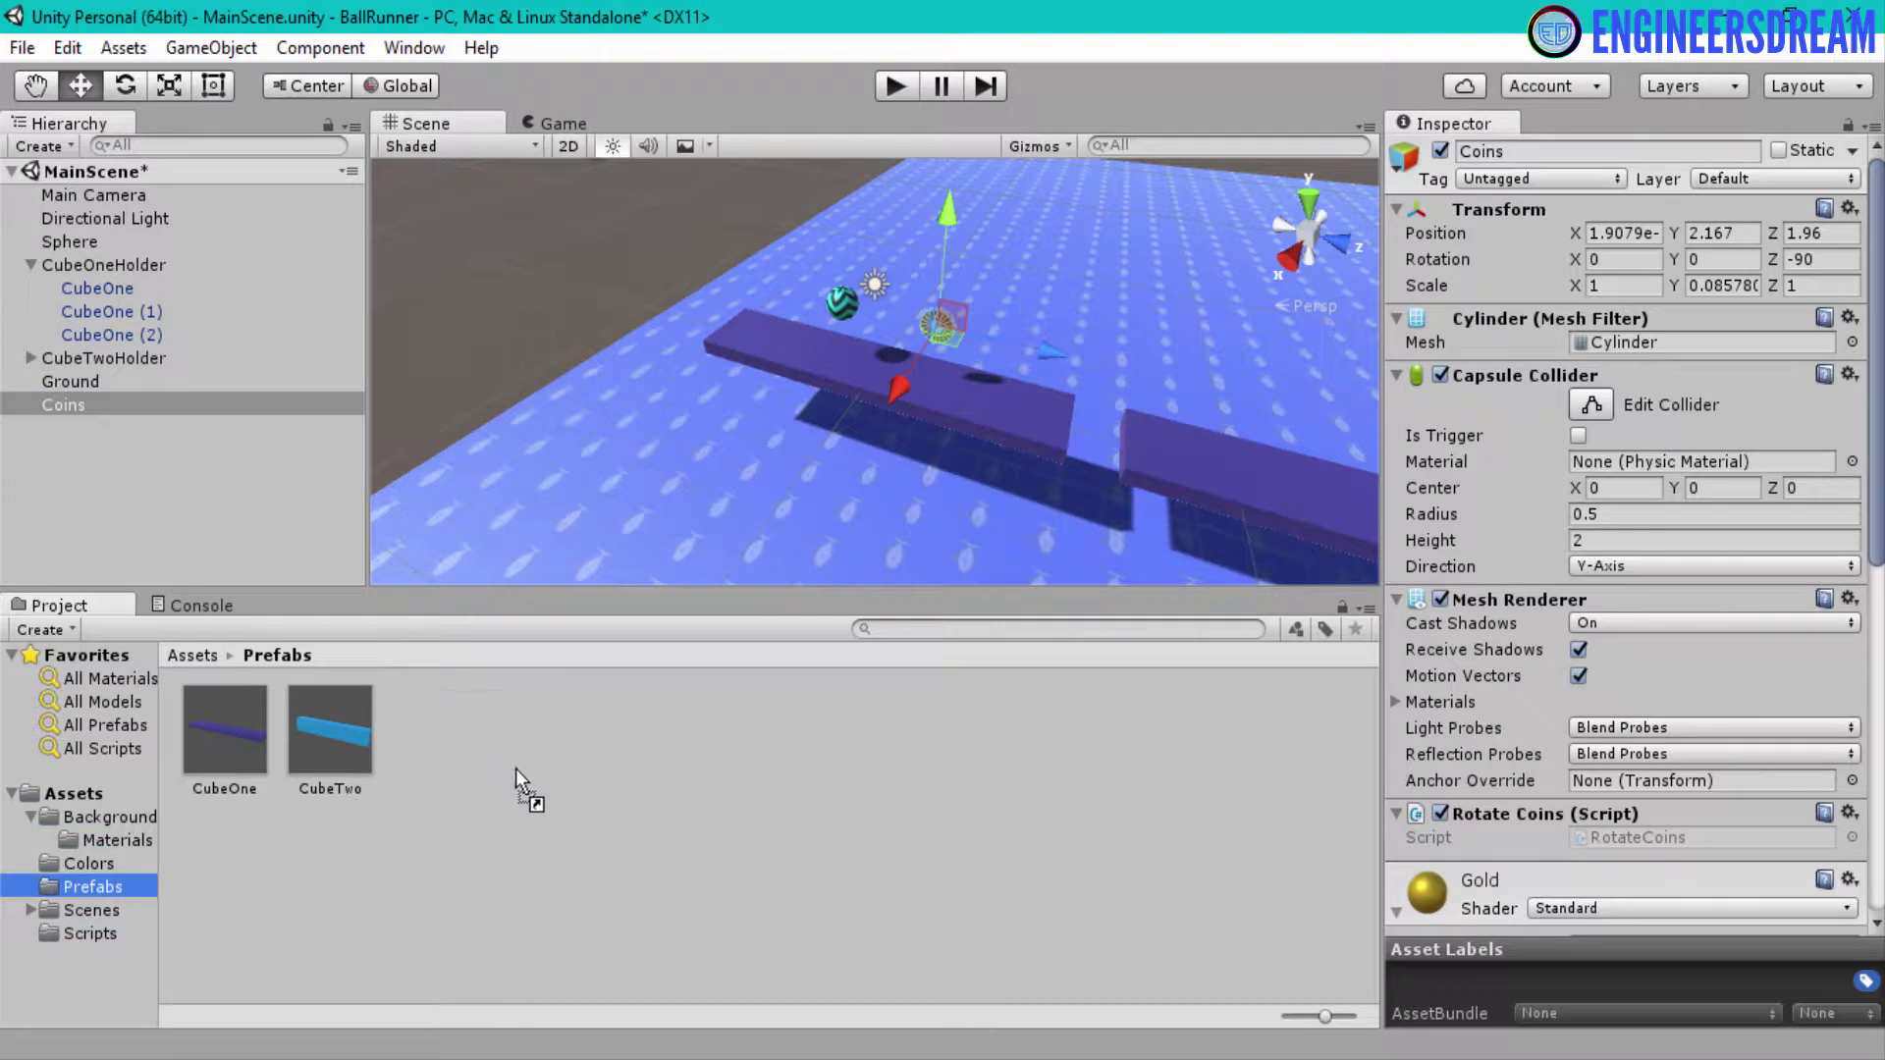
drag(527, 787, 528, 786)
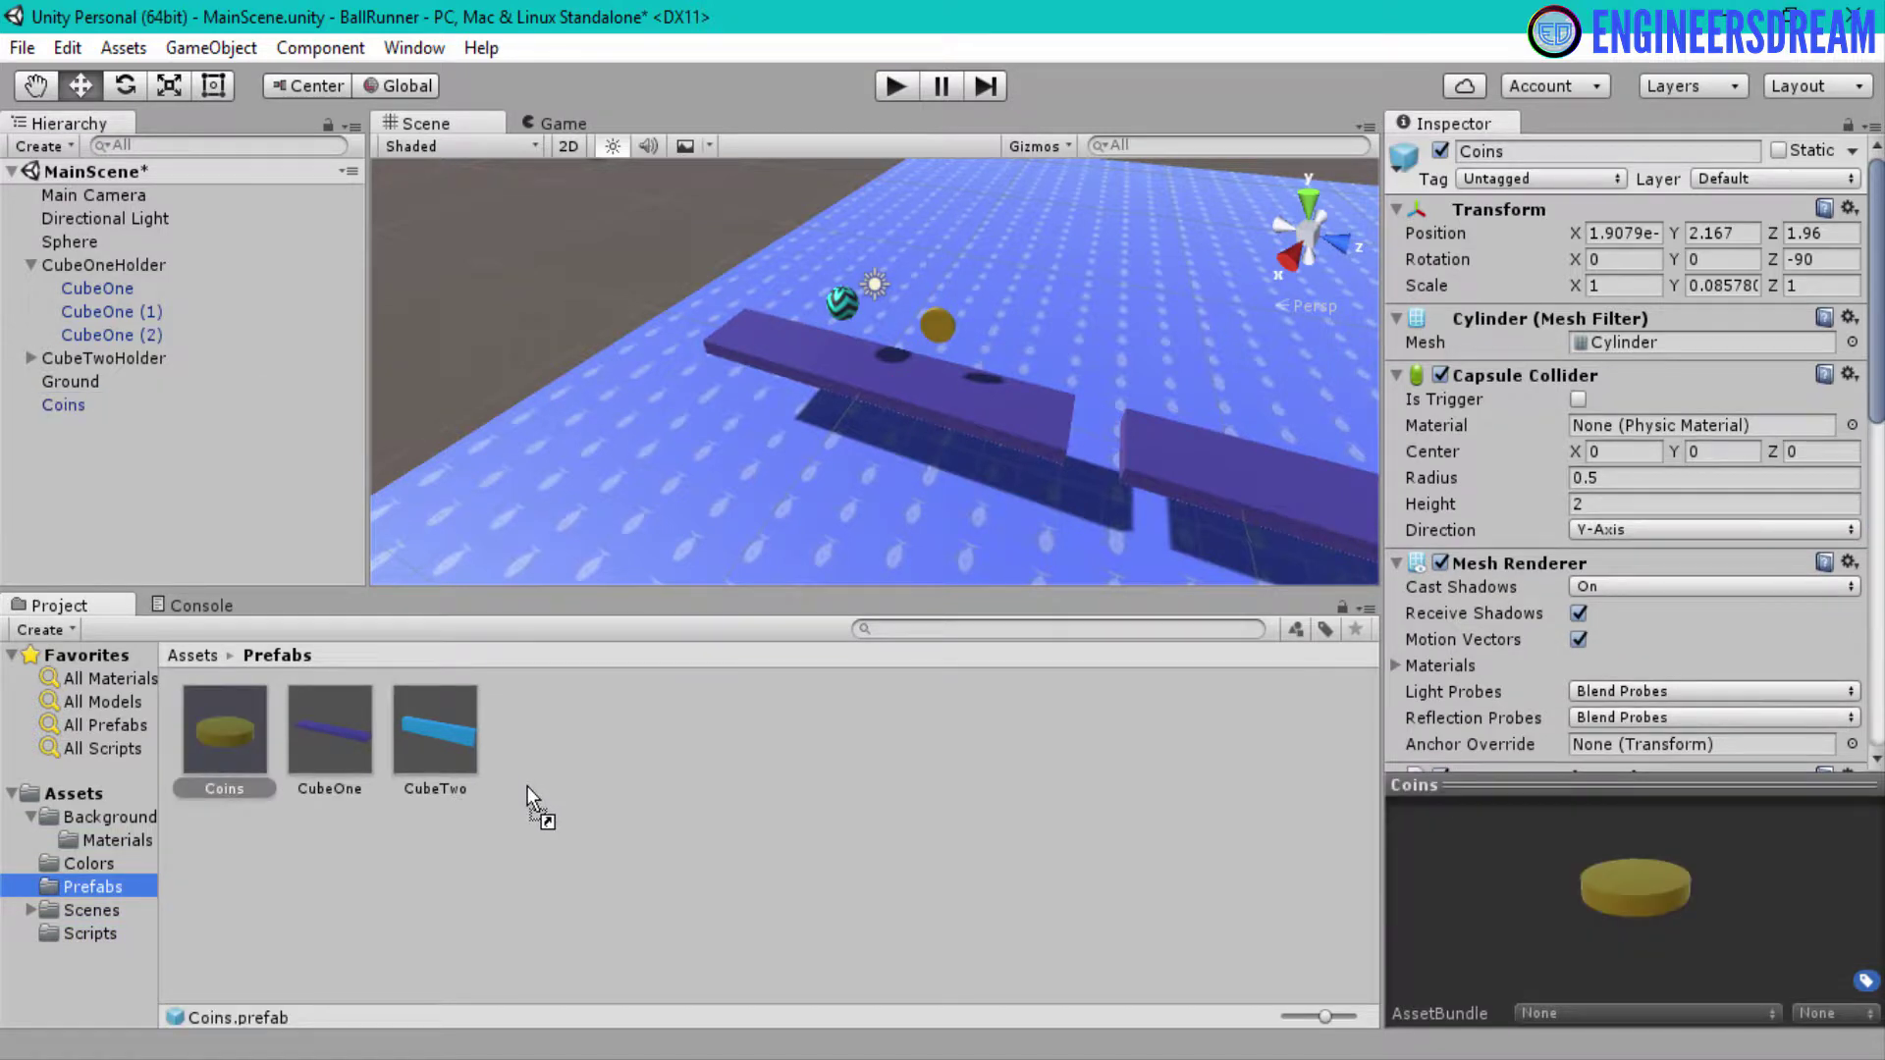
Add a second instance of the Coins prefab to the scene and select this new copy
click(235, 782)
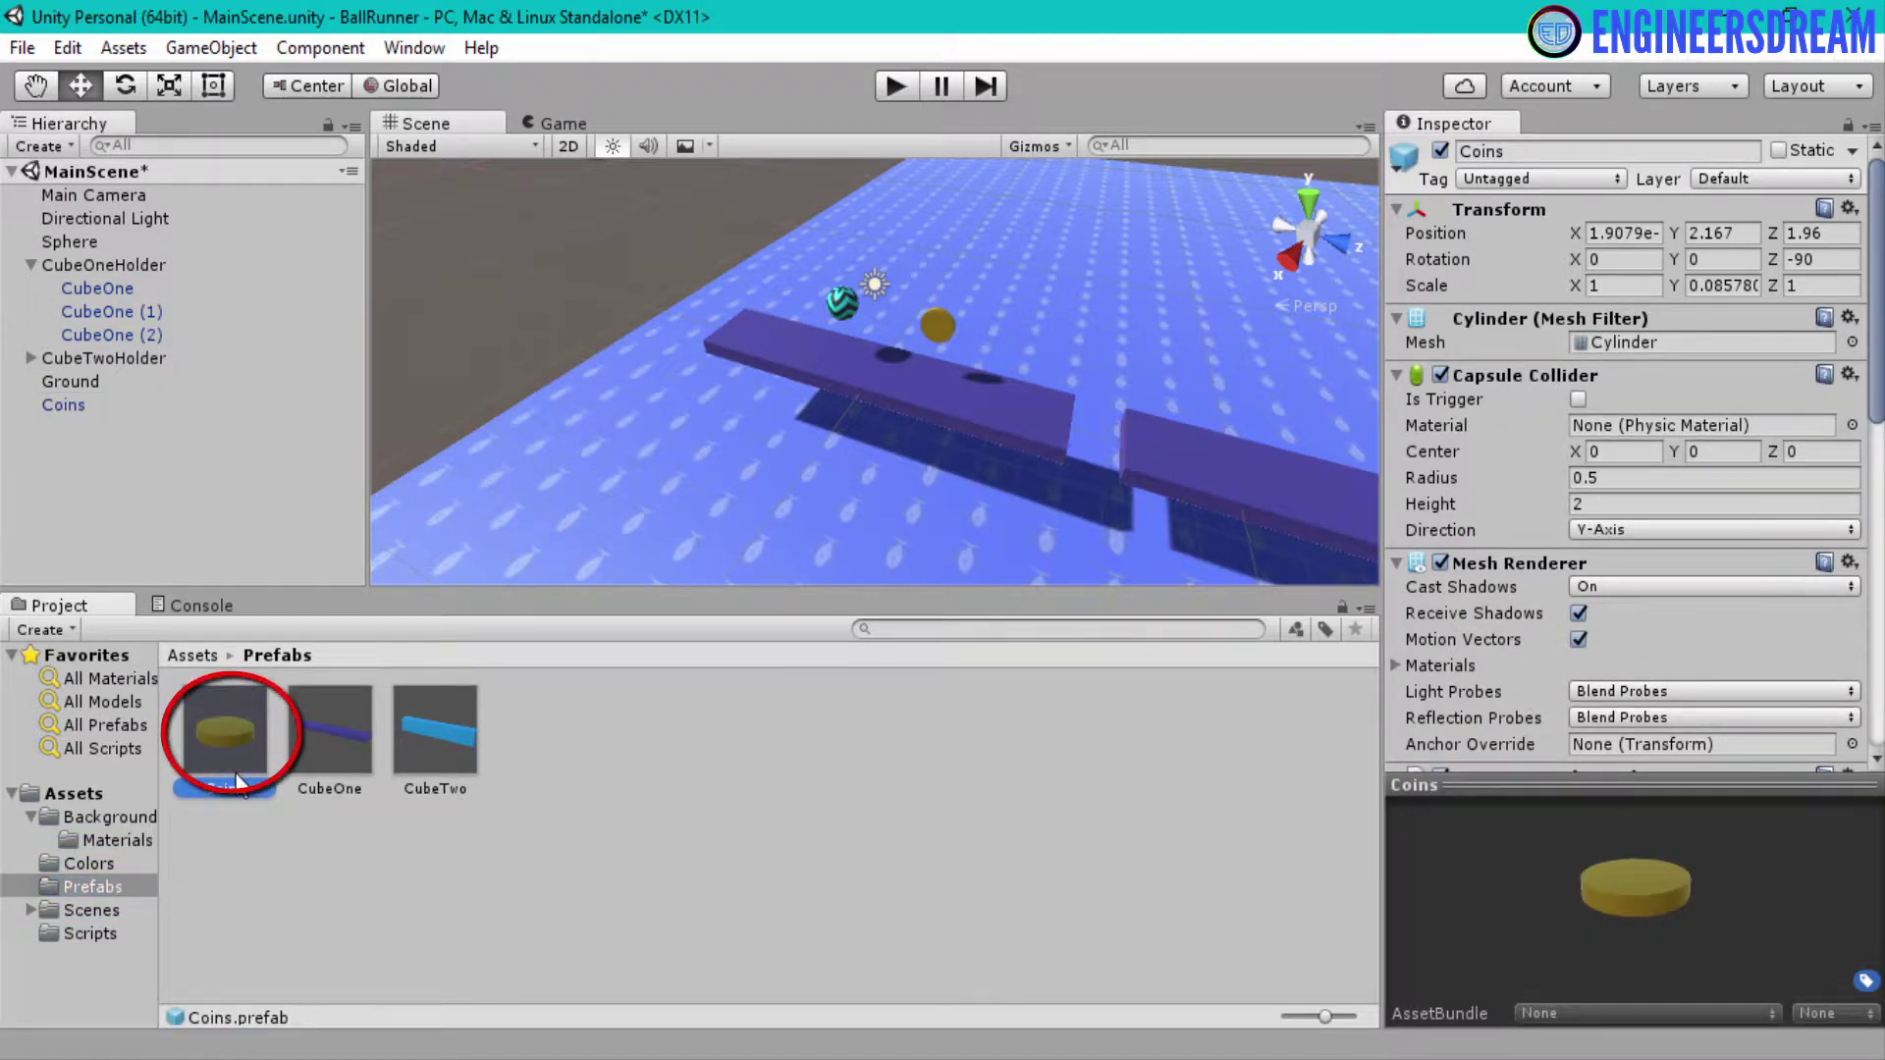
drag(236, 775, 86, 469)
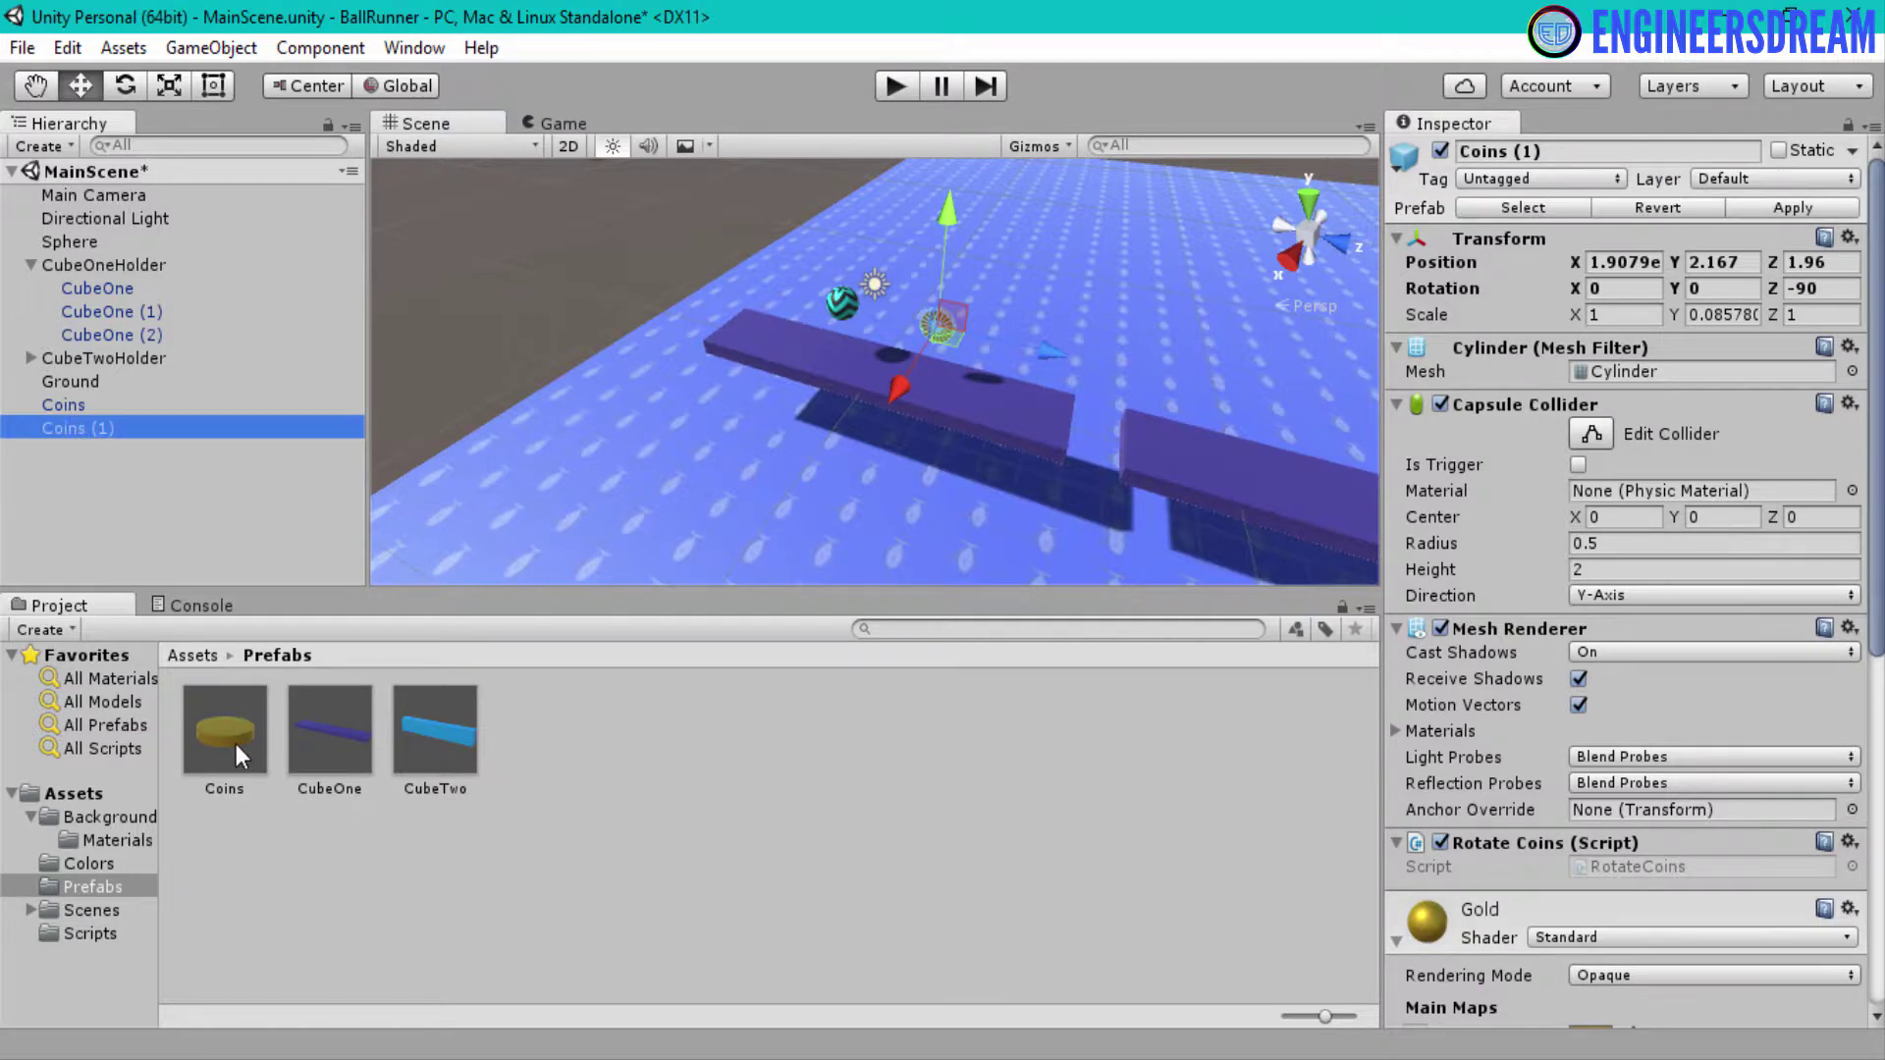
click(62, 424)
click(63, 402)
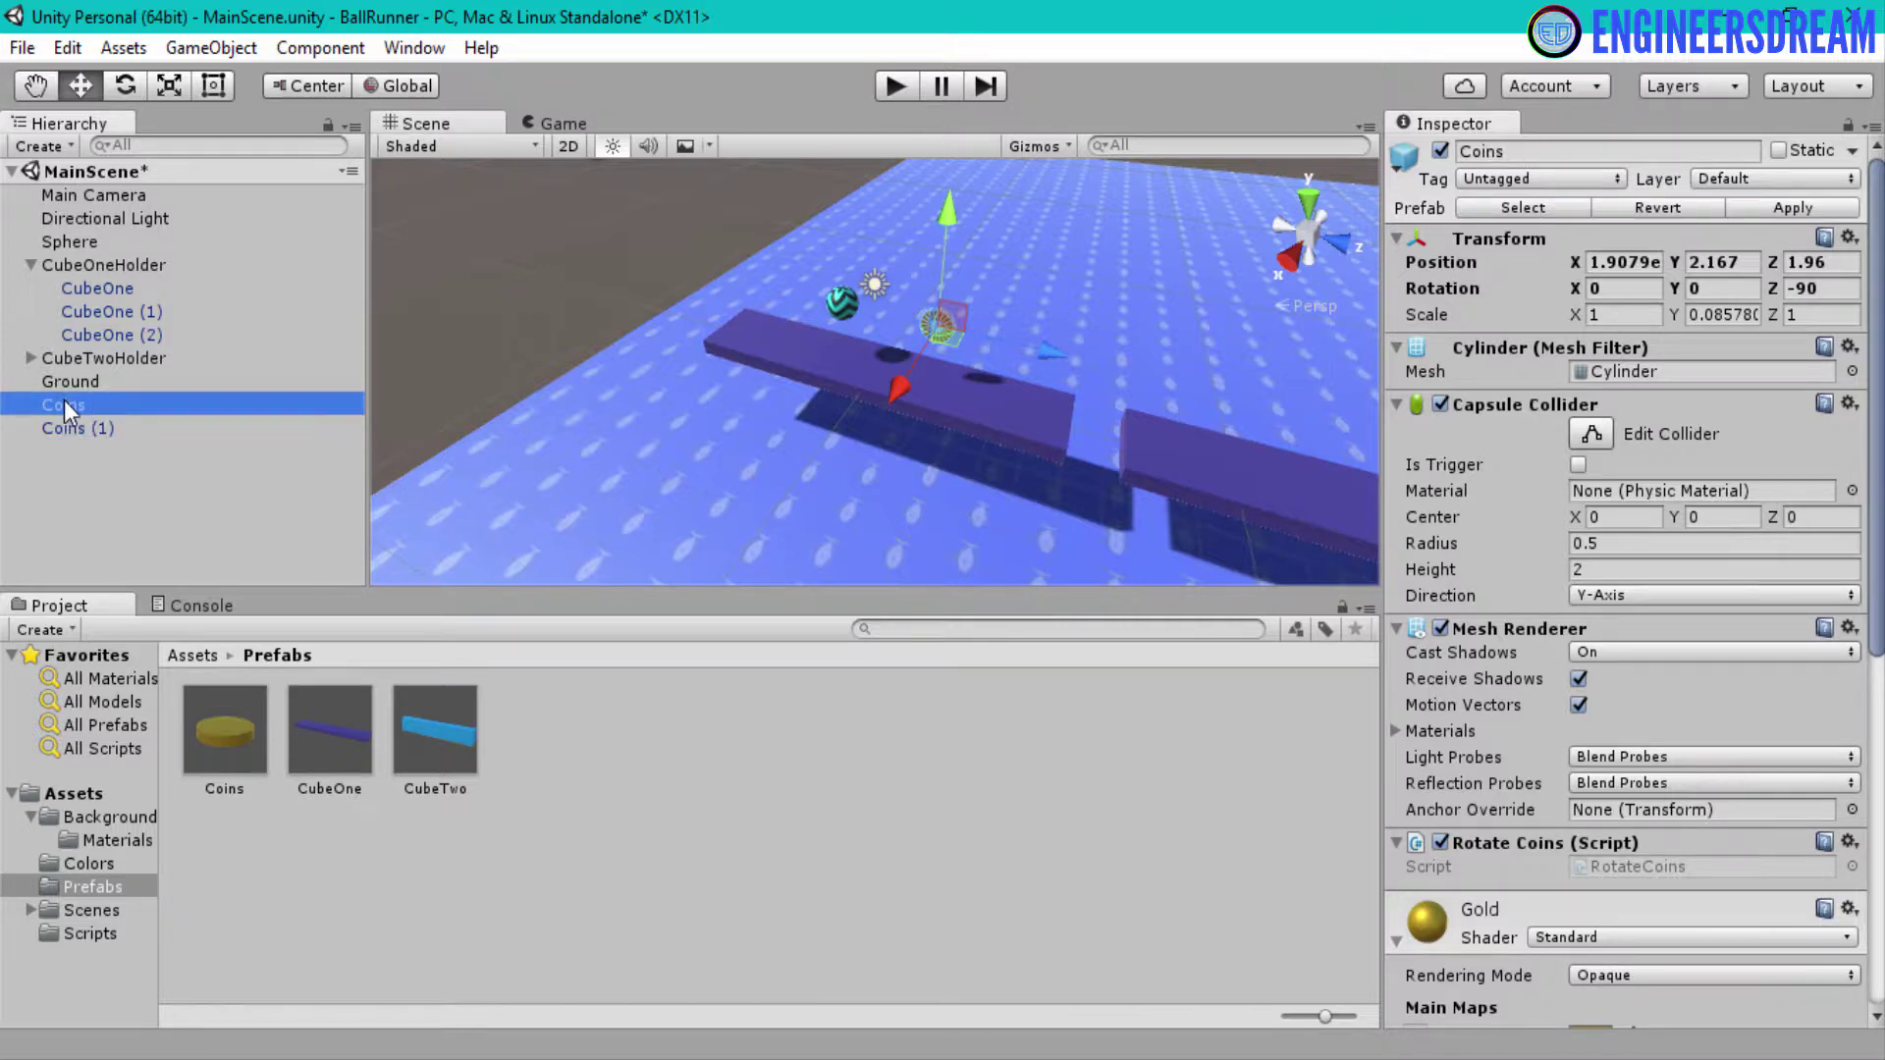
click(100, 430)
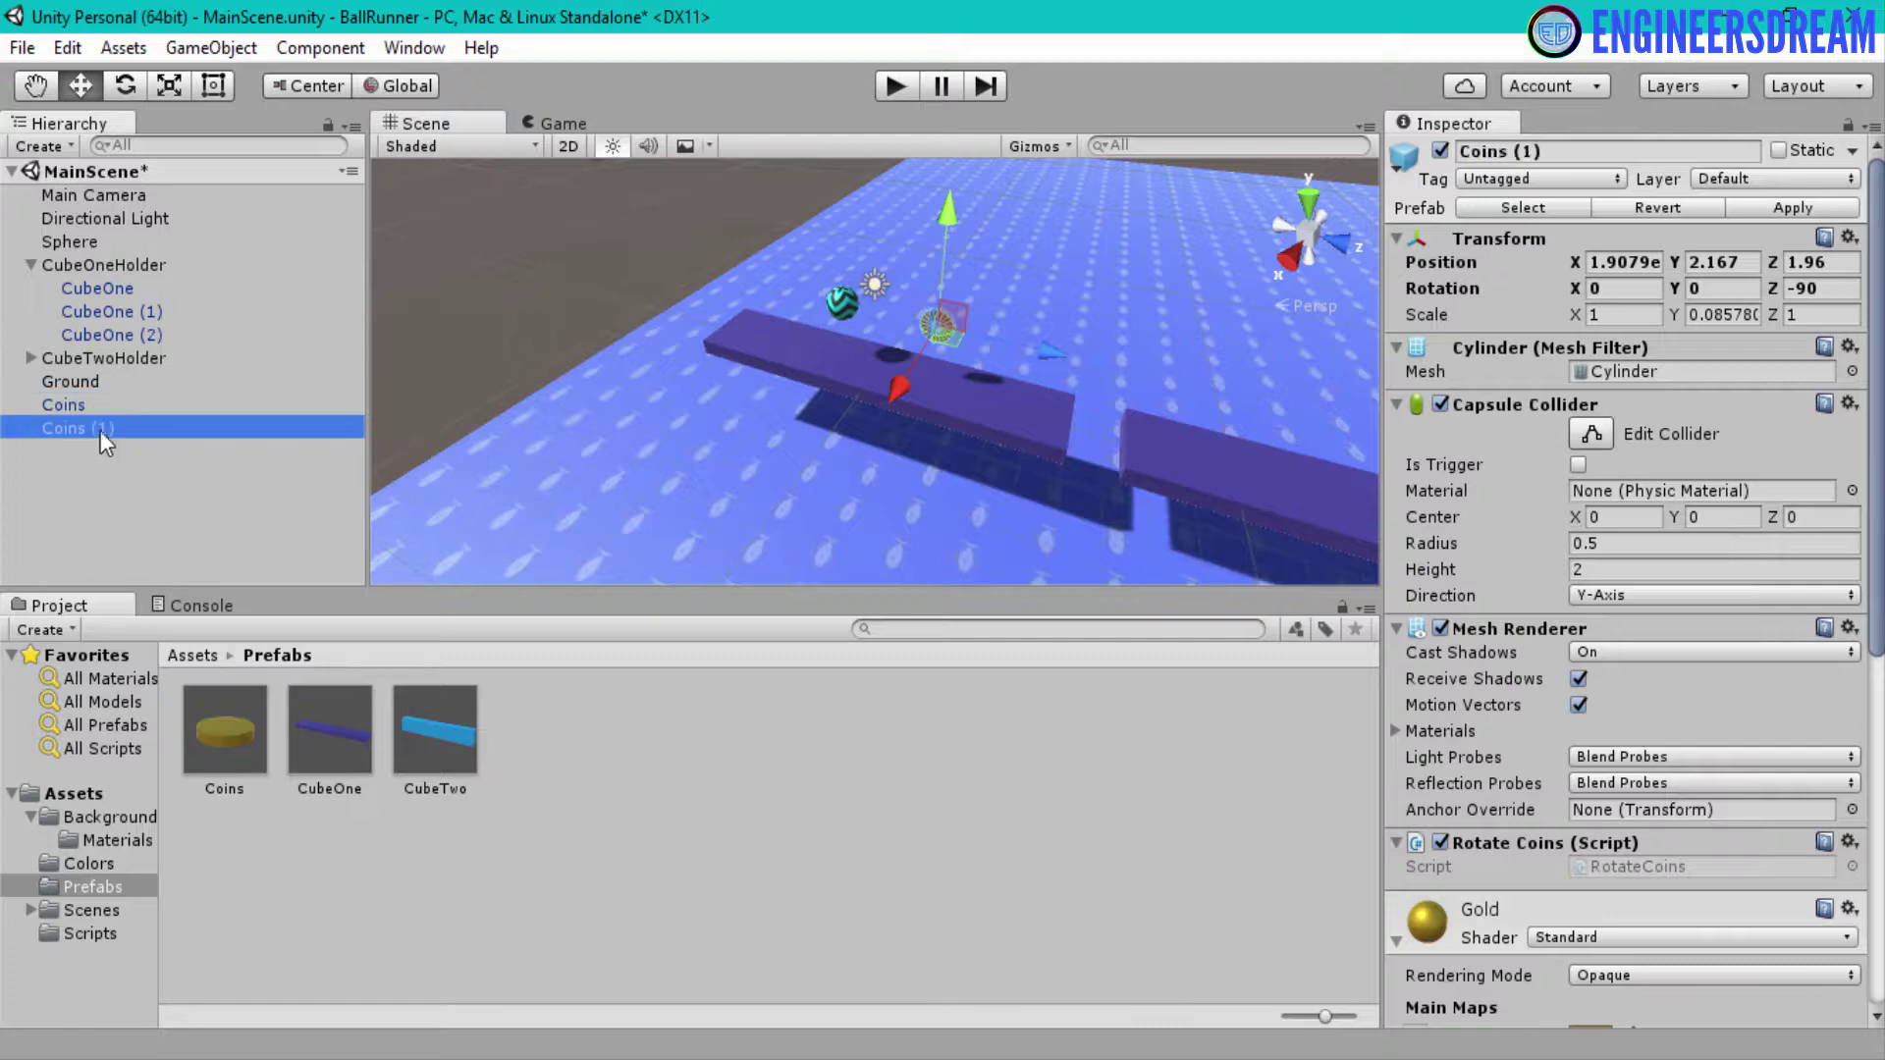
click(76, 406)
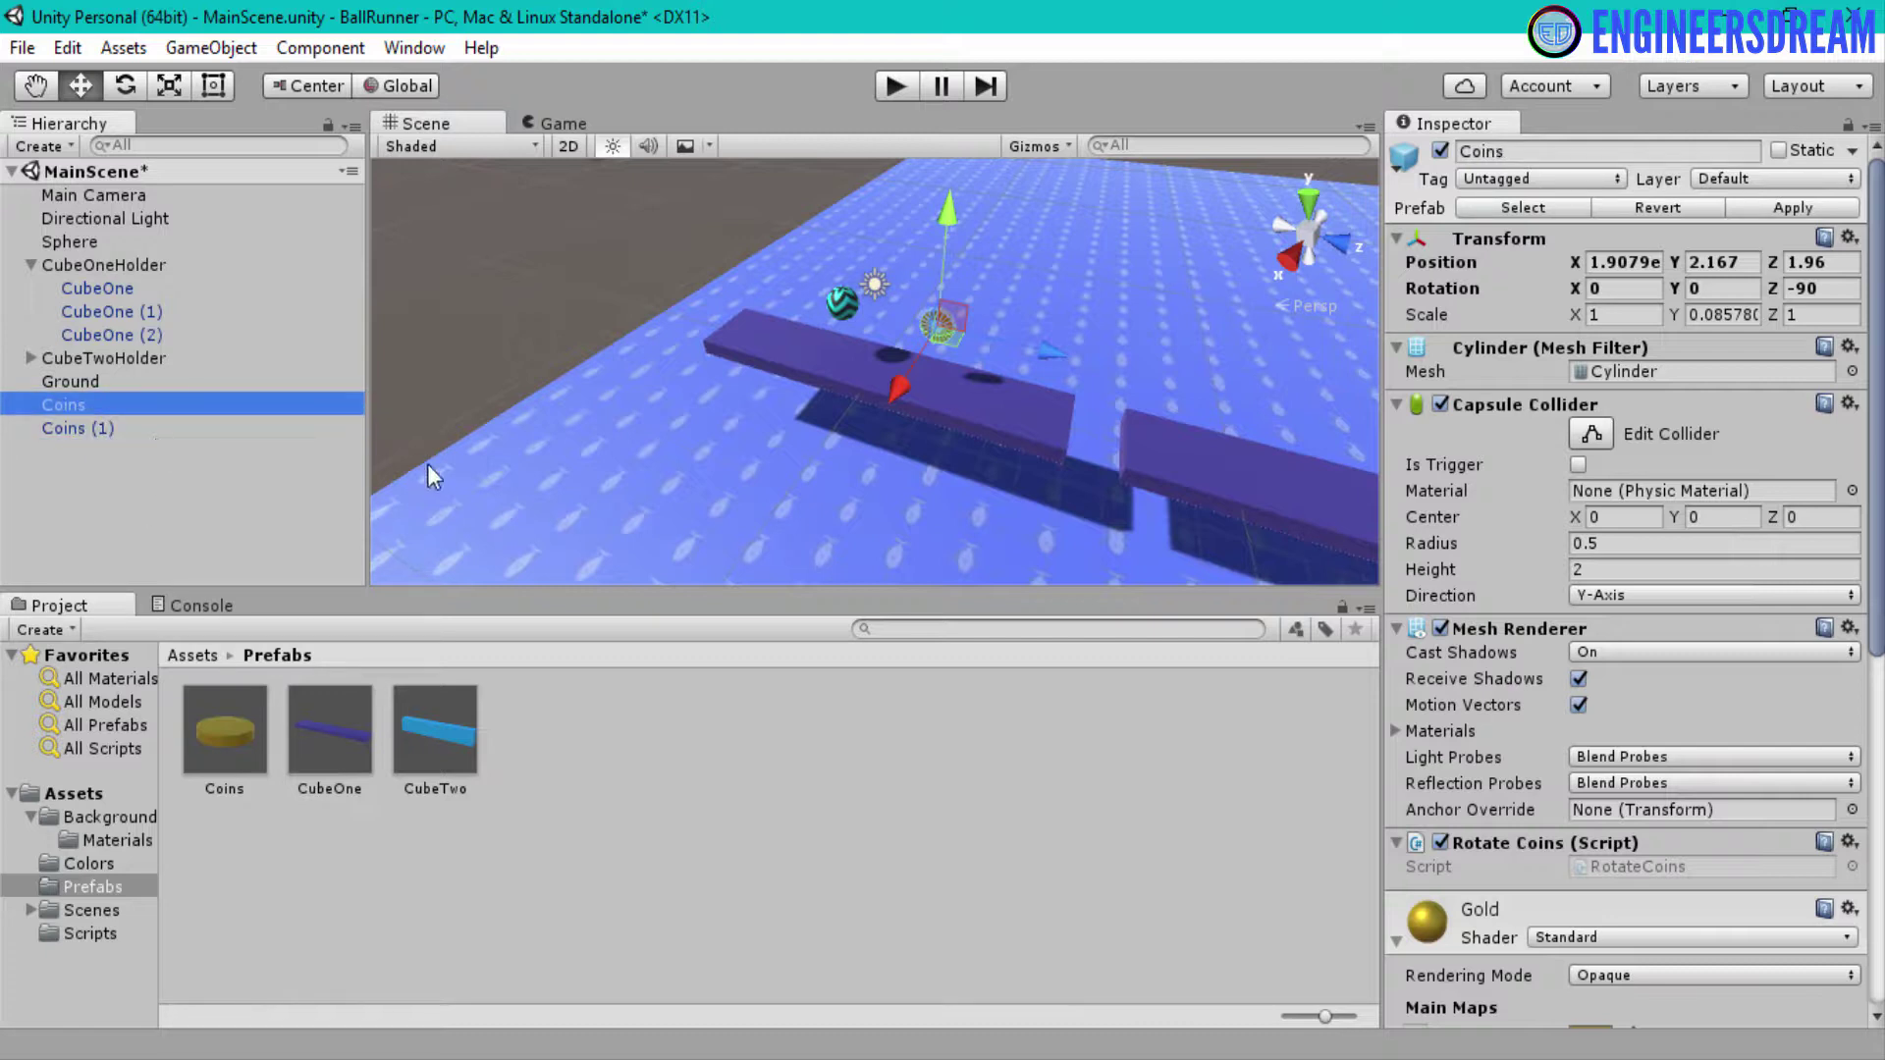
click(81, 428)
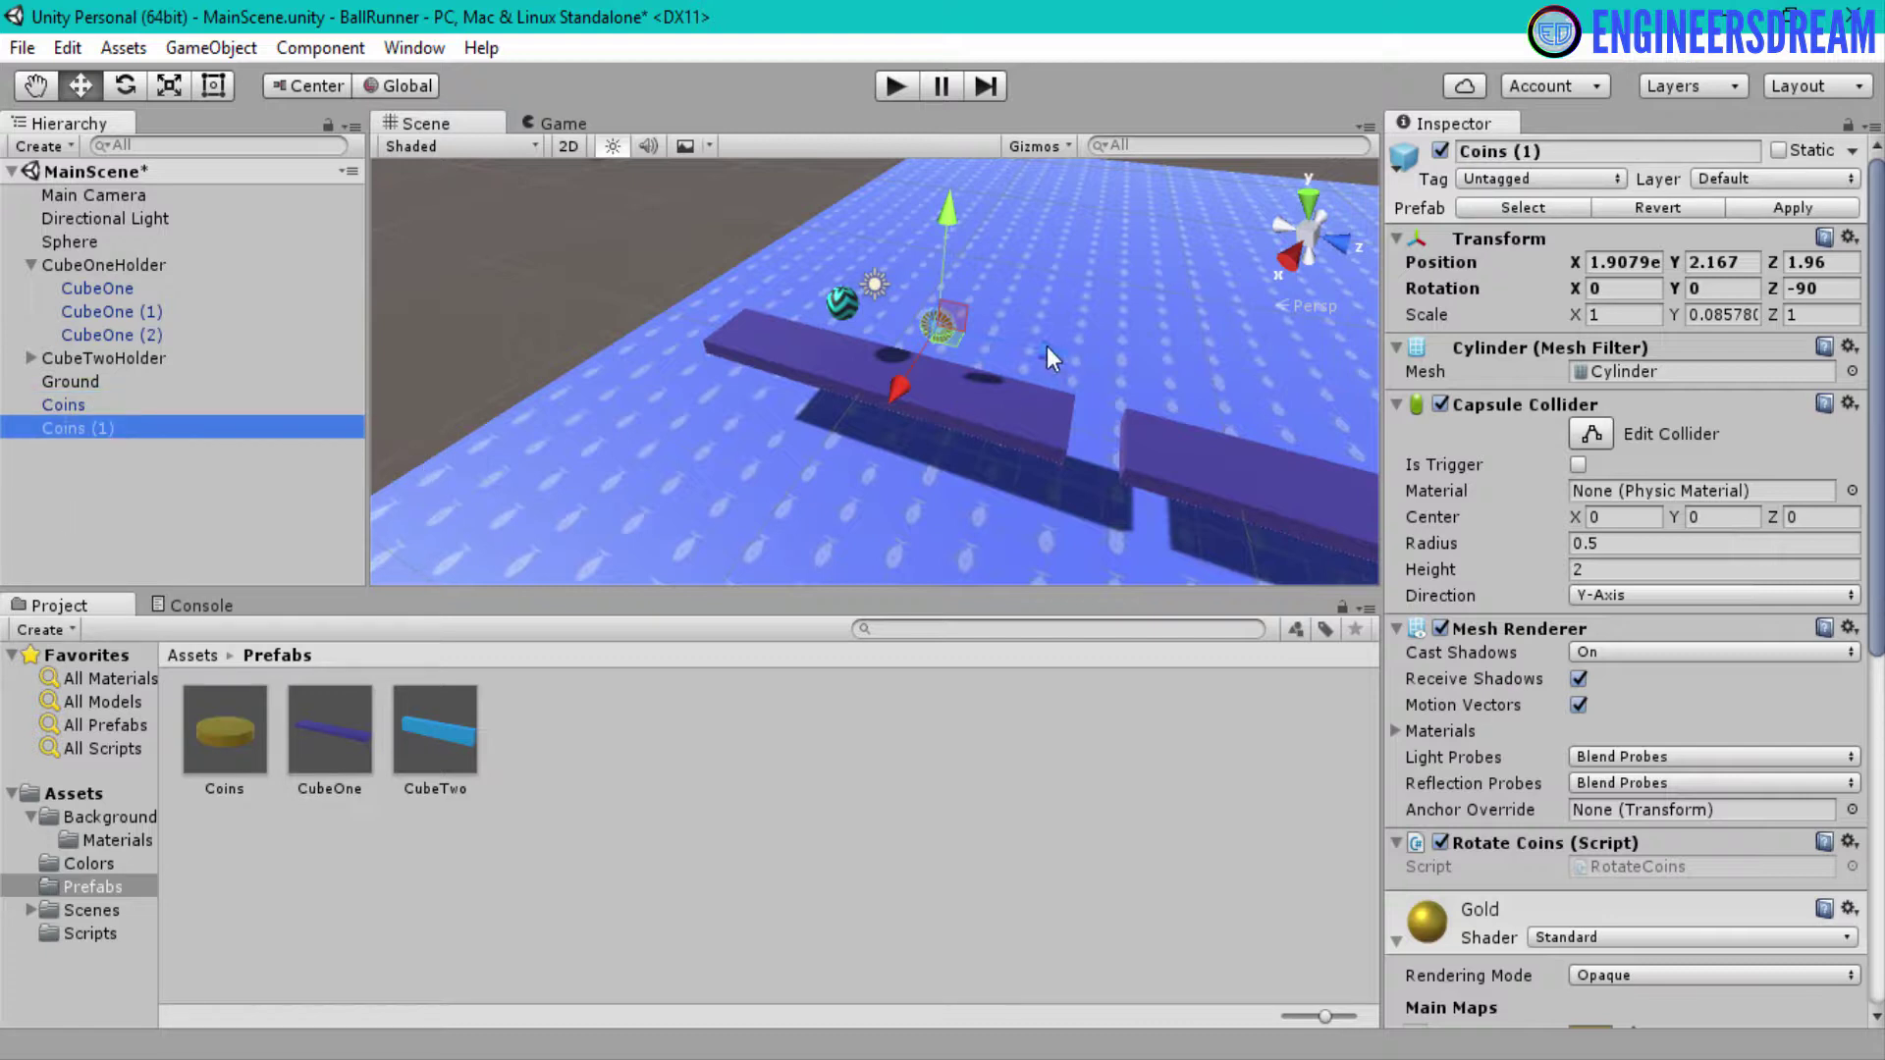
scroll(1041, 358, down, 4)
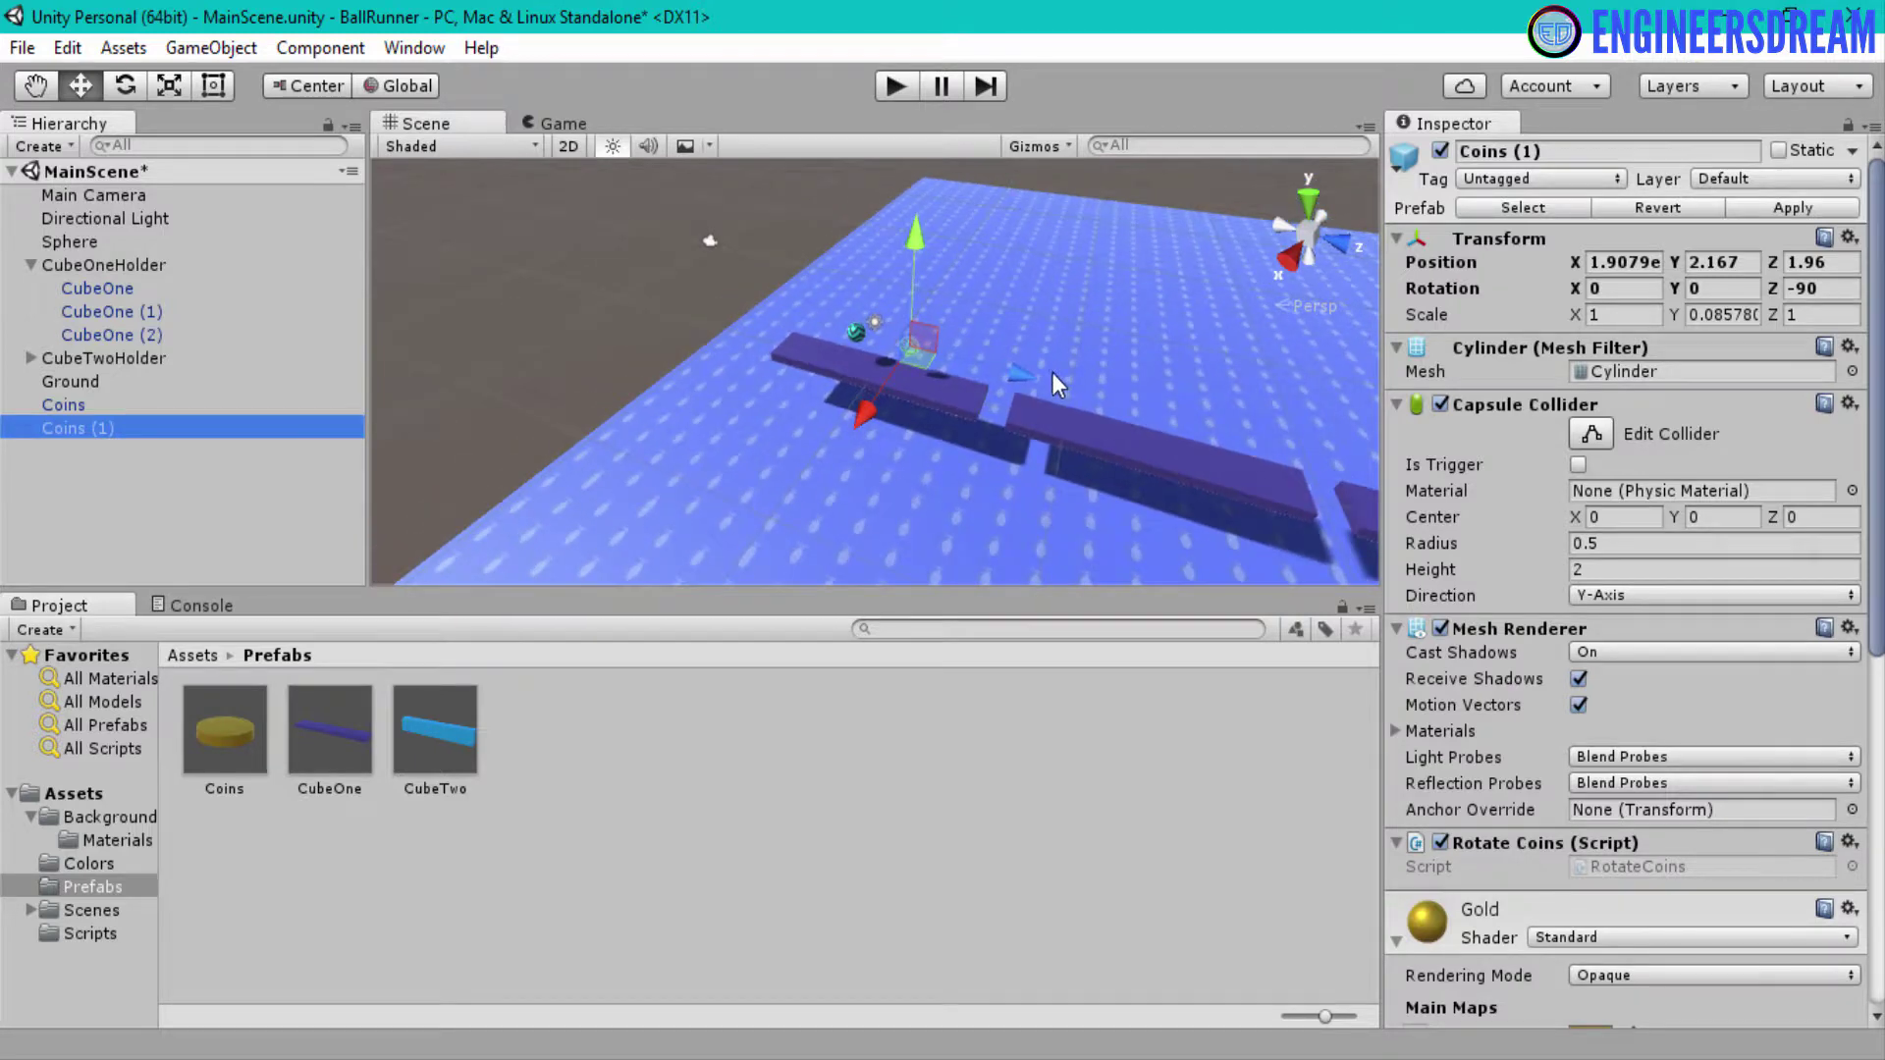
Move the selected coin along Z to about 13.4 and place another Coins prefab instance at Z about 27
click(1309, 197)
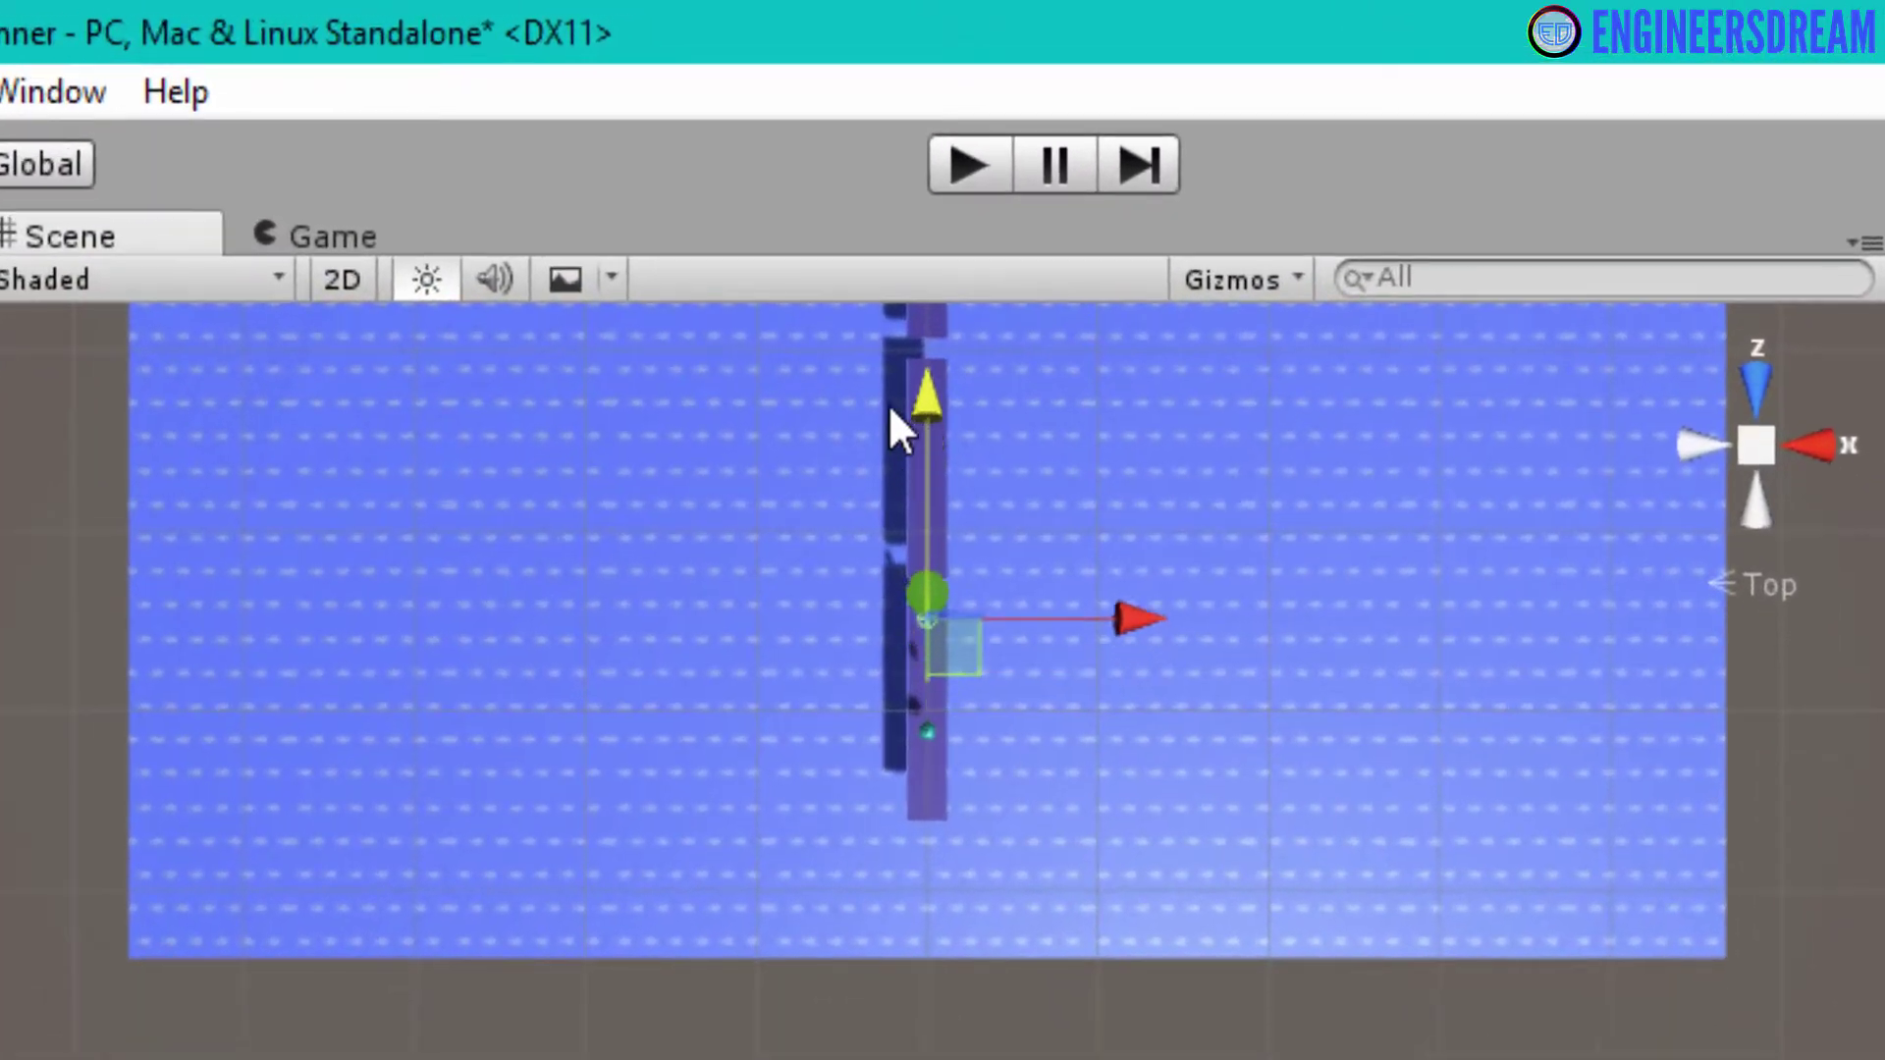
drag(890, 410, 907, 257)
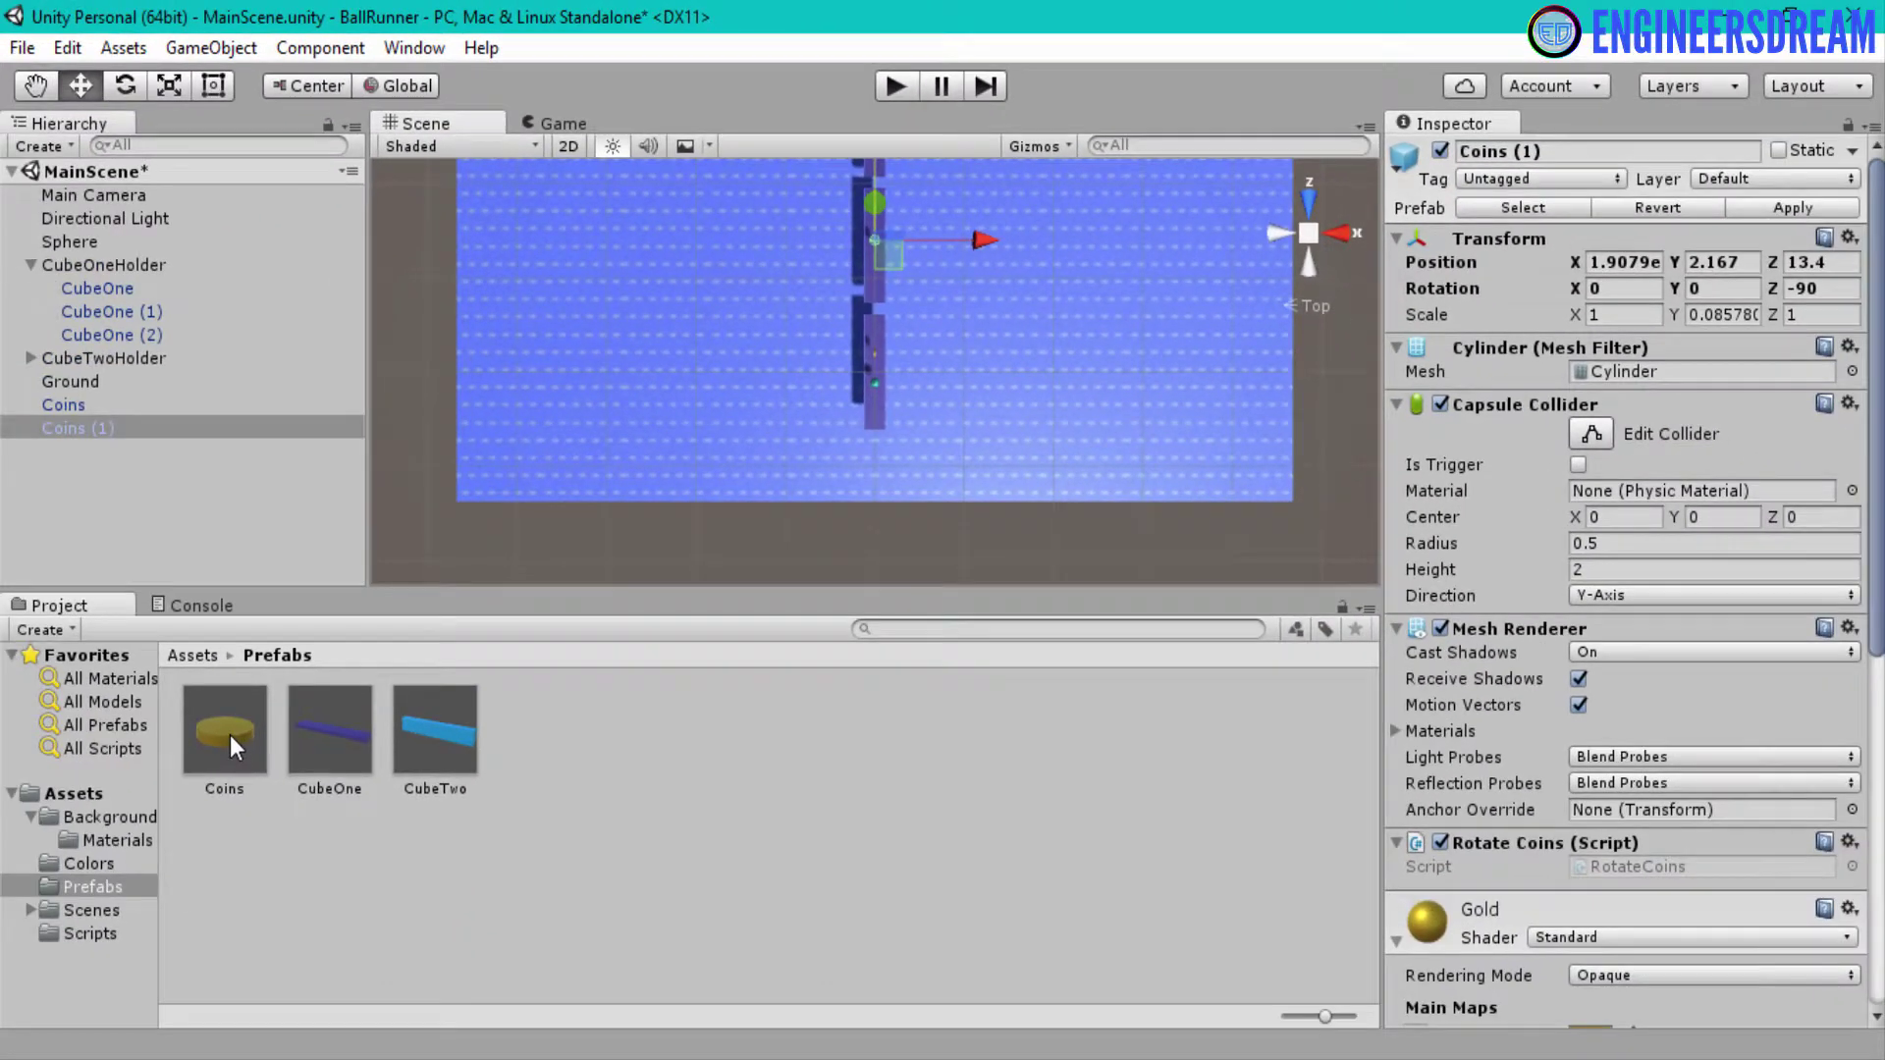
drag(39, 1010, 0, 702)
drag(115, 486, 114, 486)
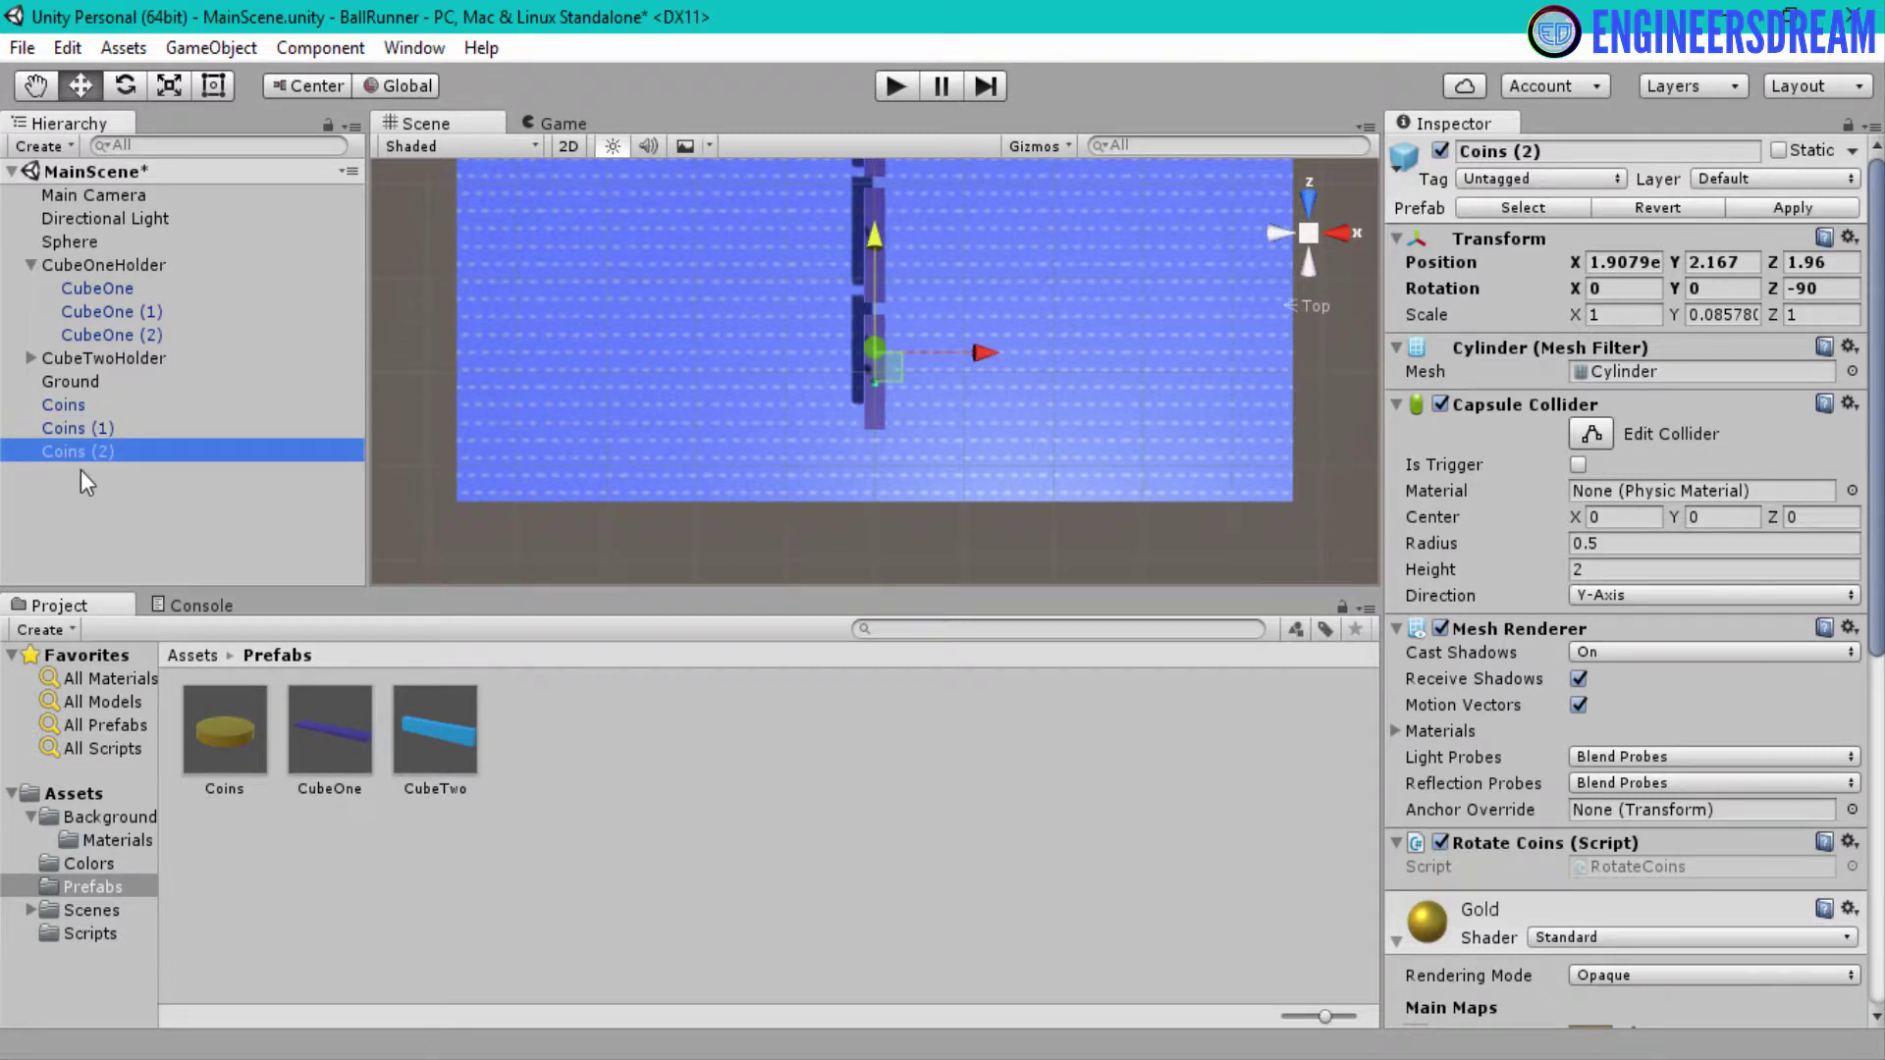
scroll(1123, 284, down, 4)
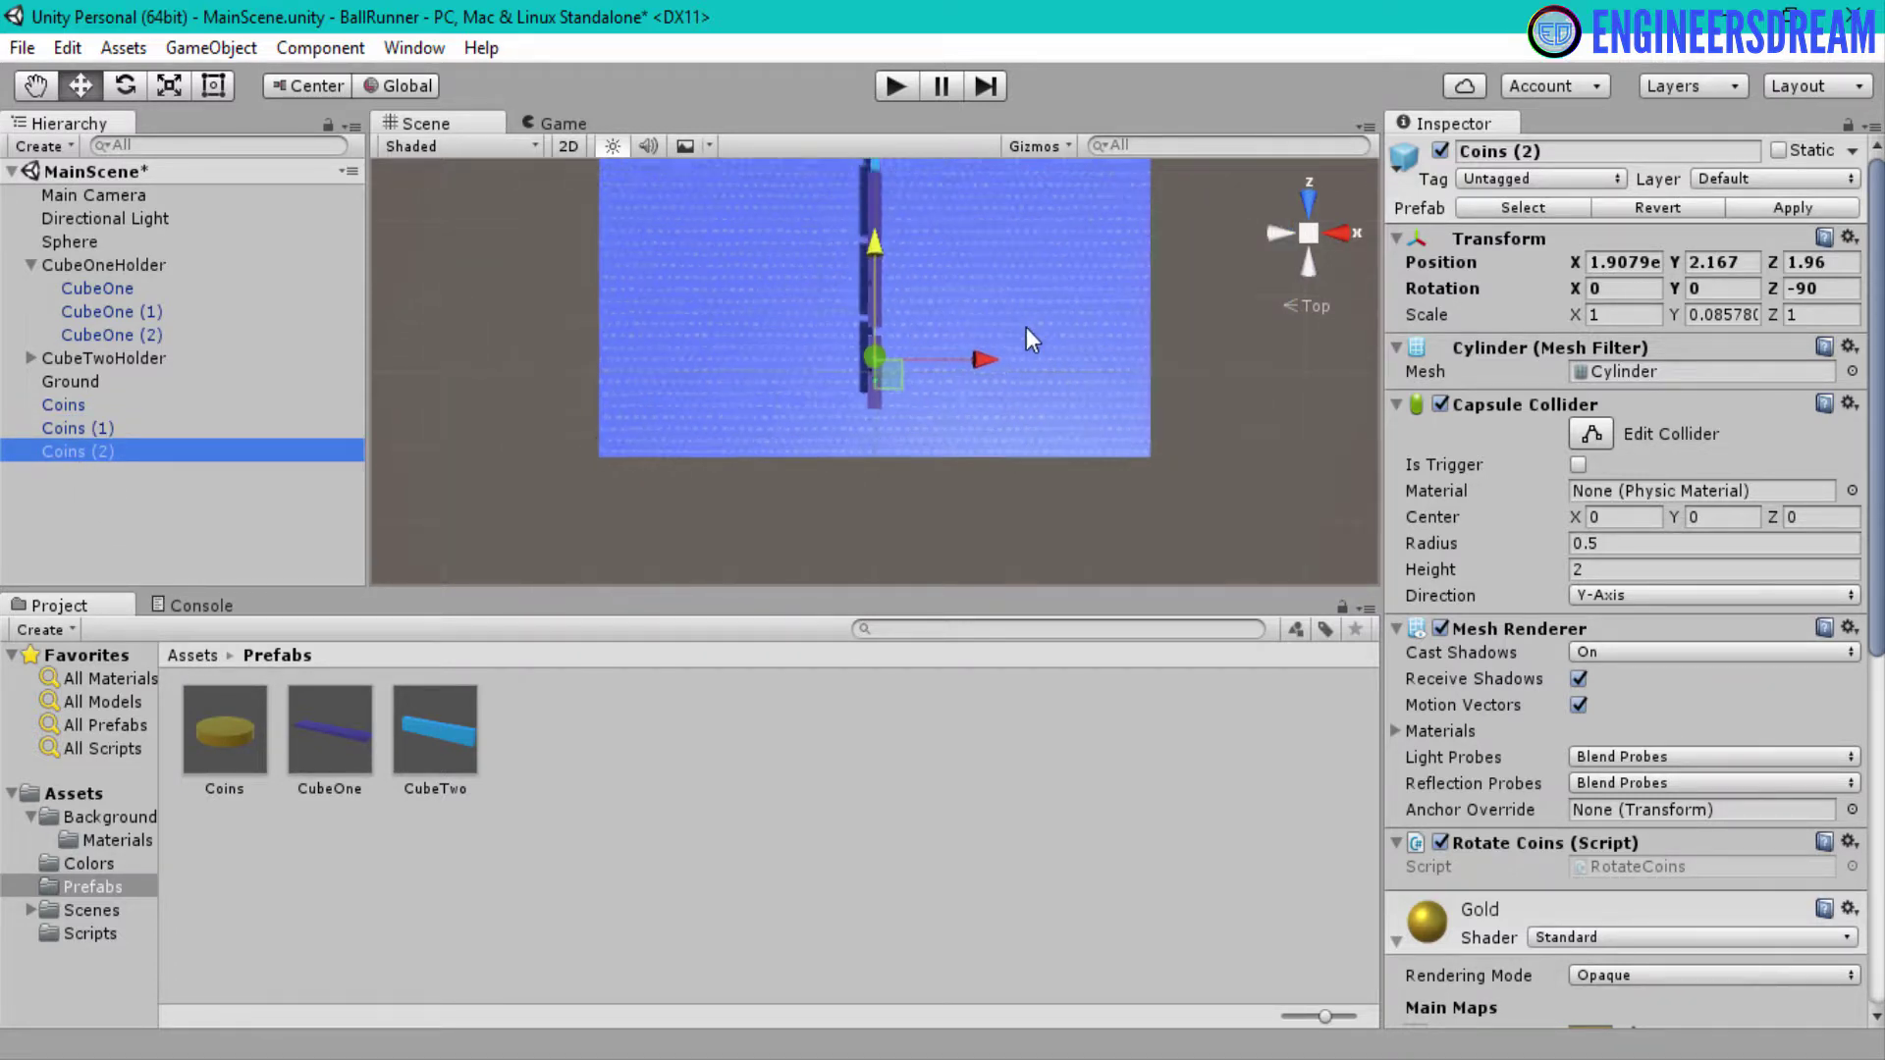
alt+drag(775, 379, 662, 267)
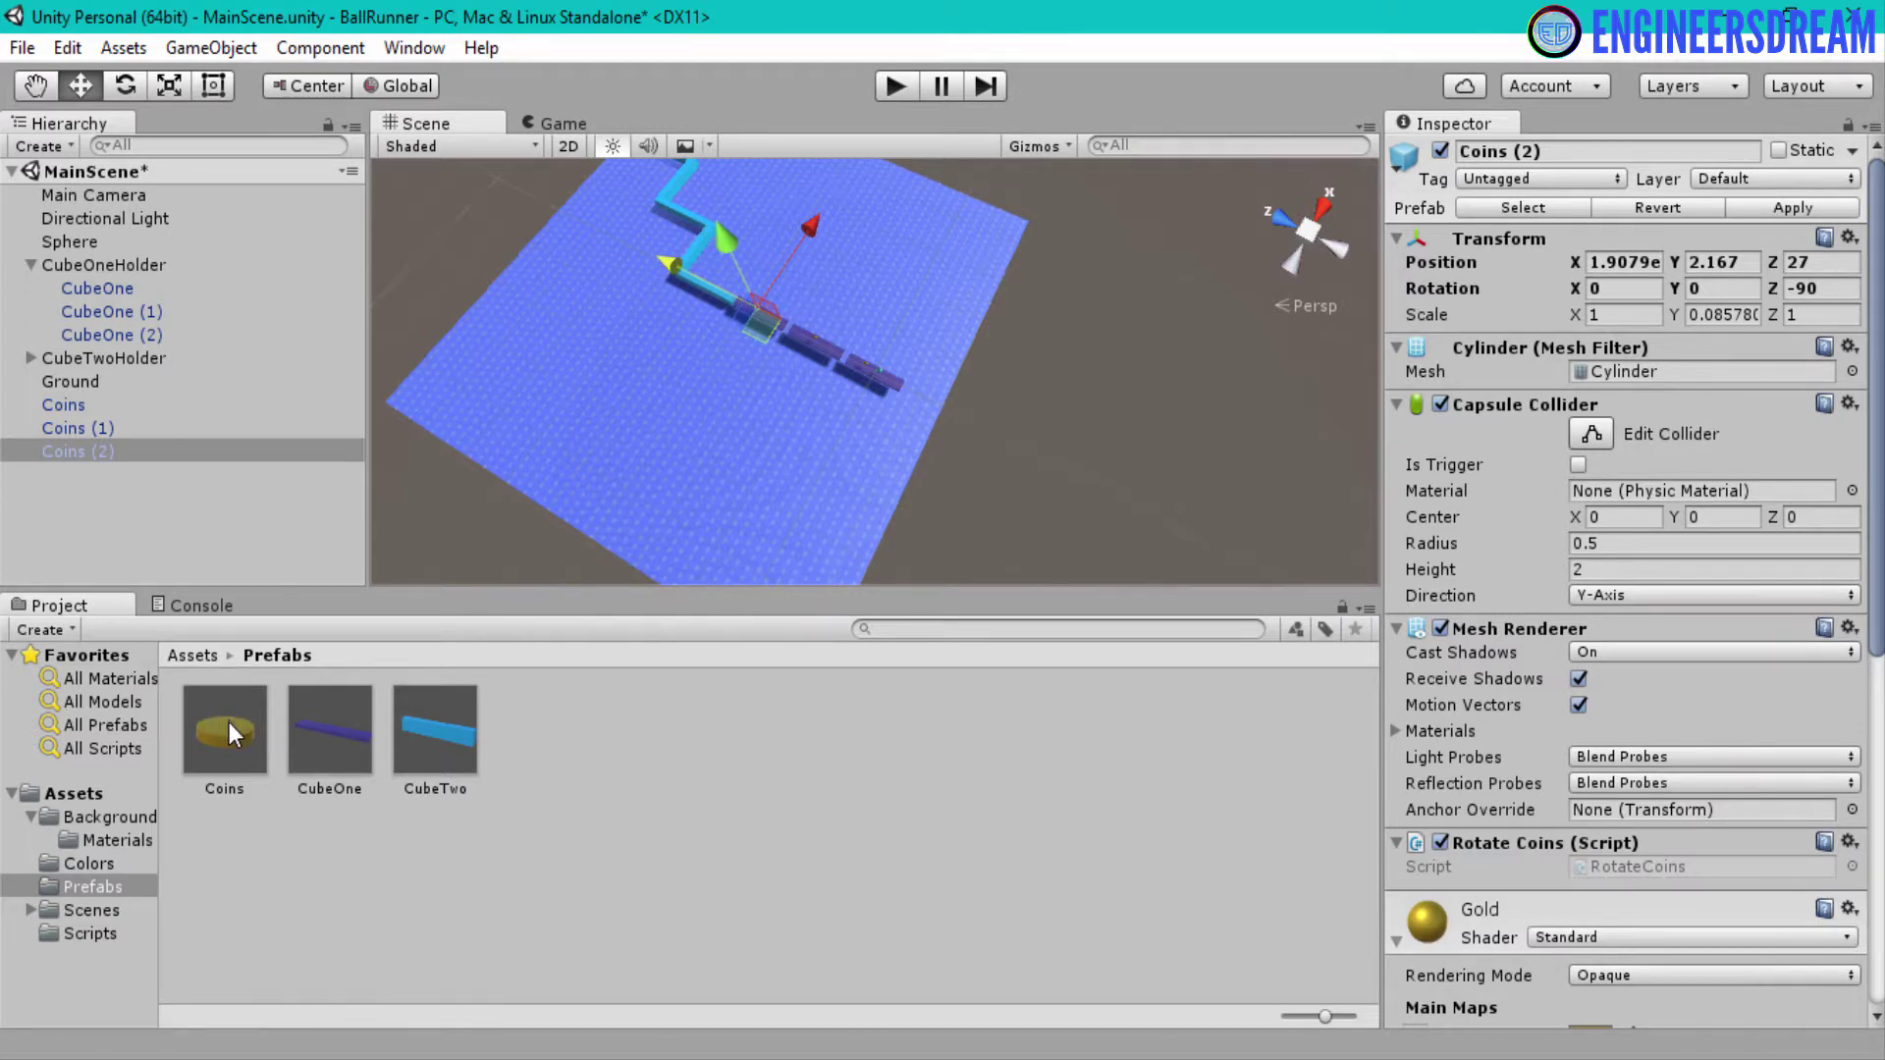
Add another Coins prefab instance to the scene and move it along Z to about 38.4, over the first cyan block
click(118, 544)
key(ctrl+d)
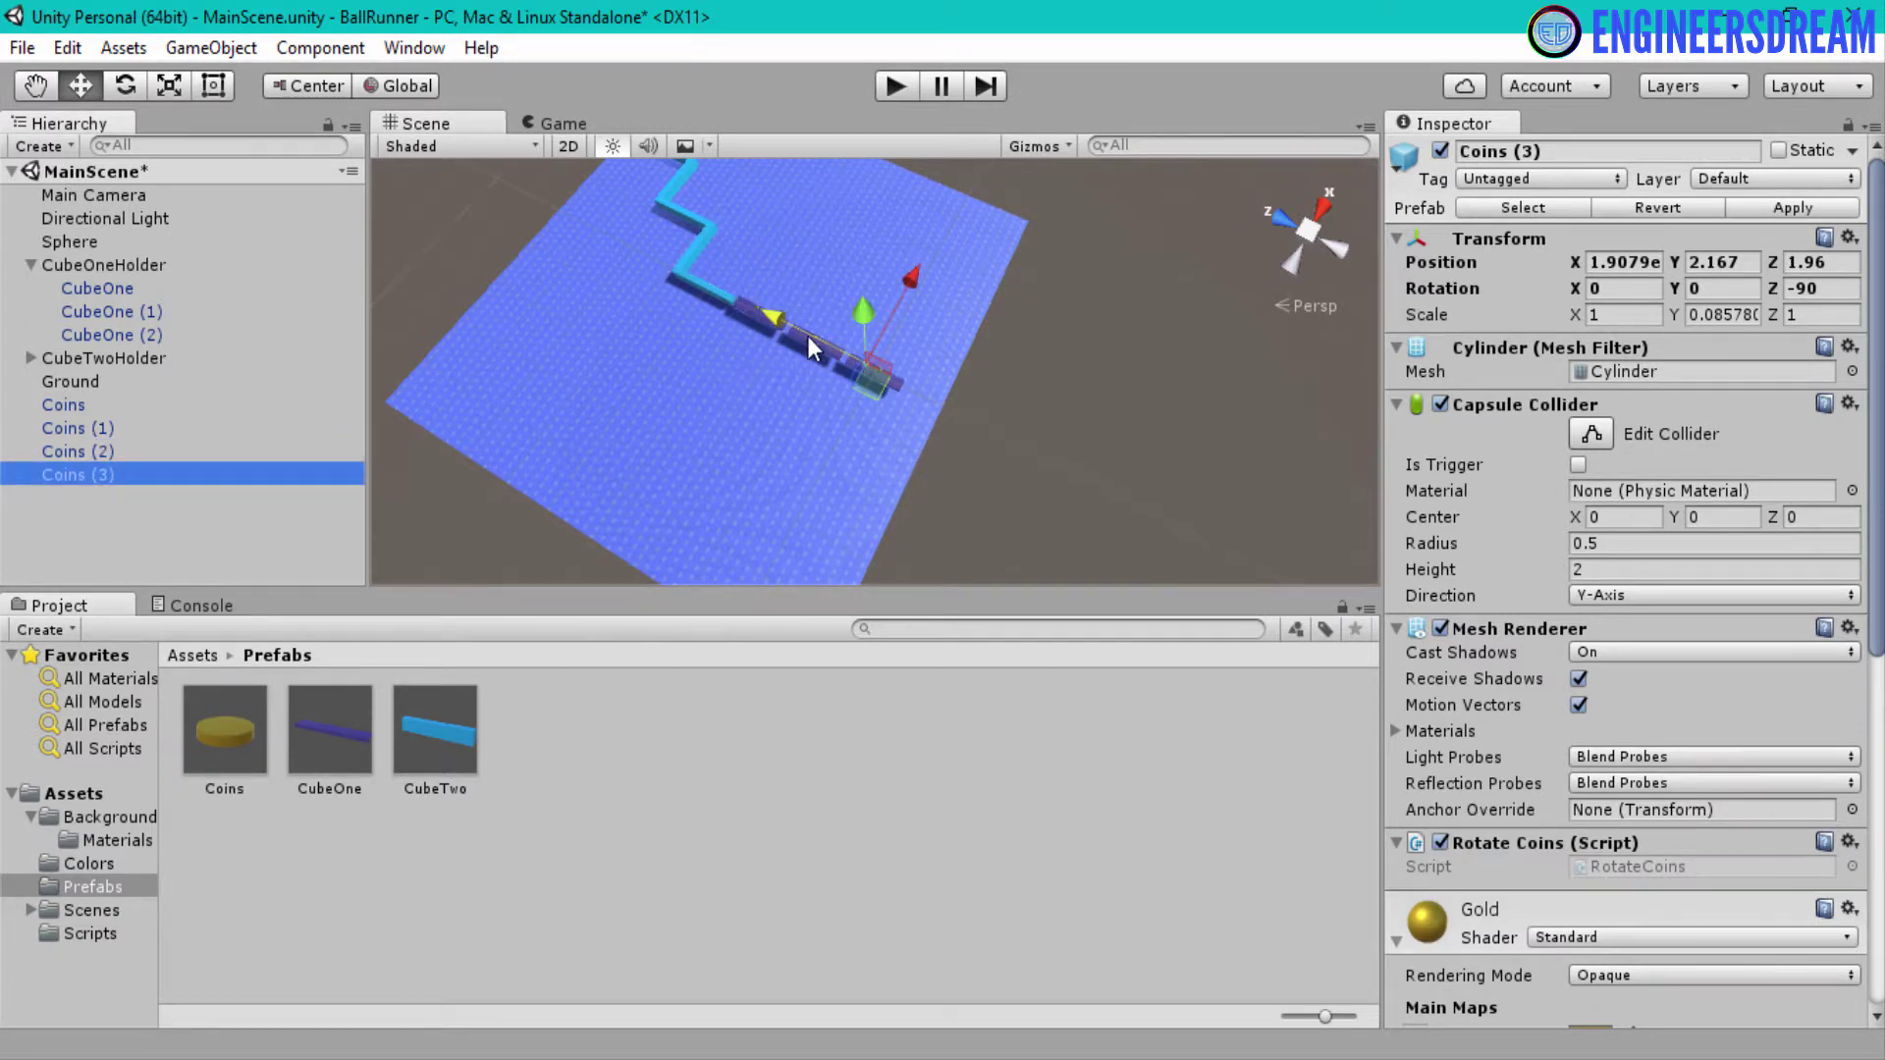
drag(781, 318, 611, 243)
Place one more coin over the first cyan block, a short distance beyond the previous coin
scroll(646, 339, up, 3)
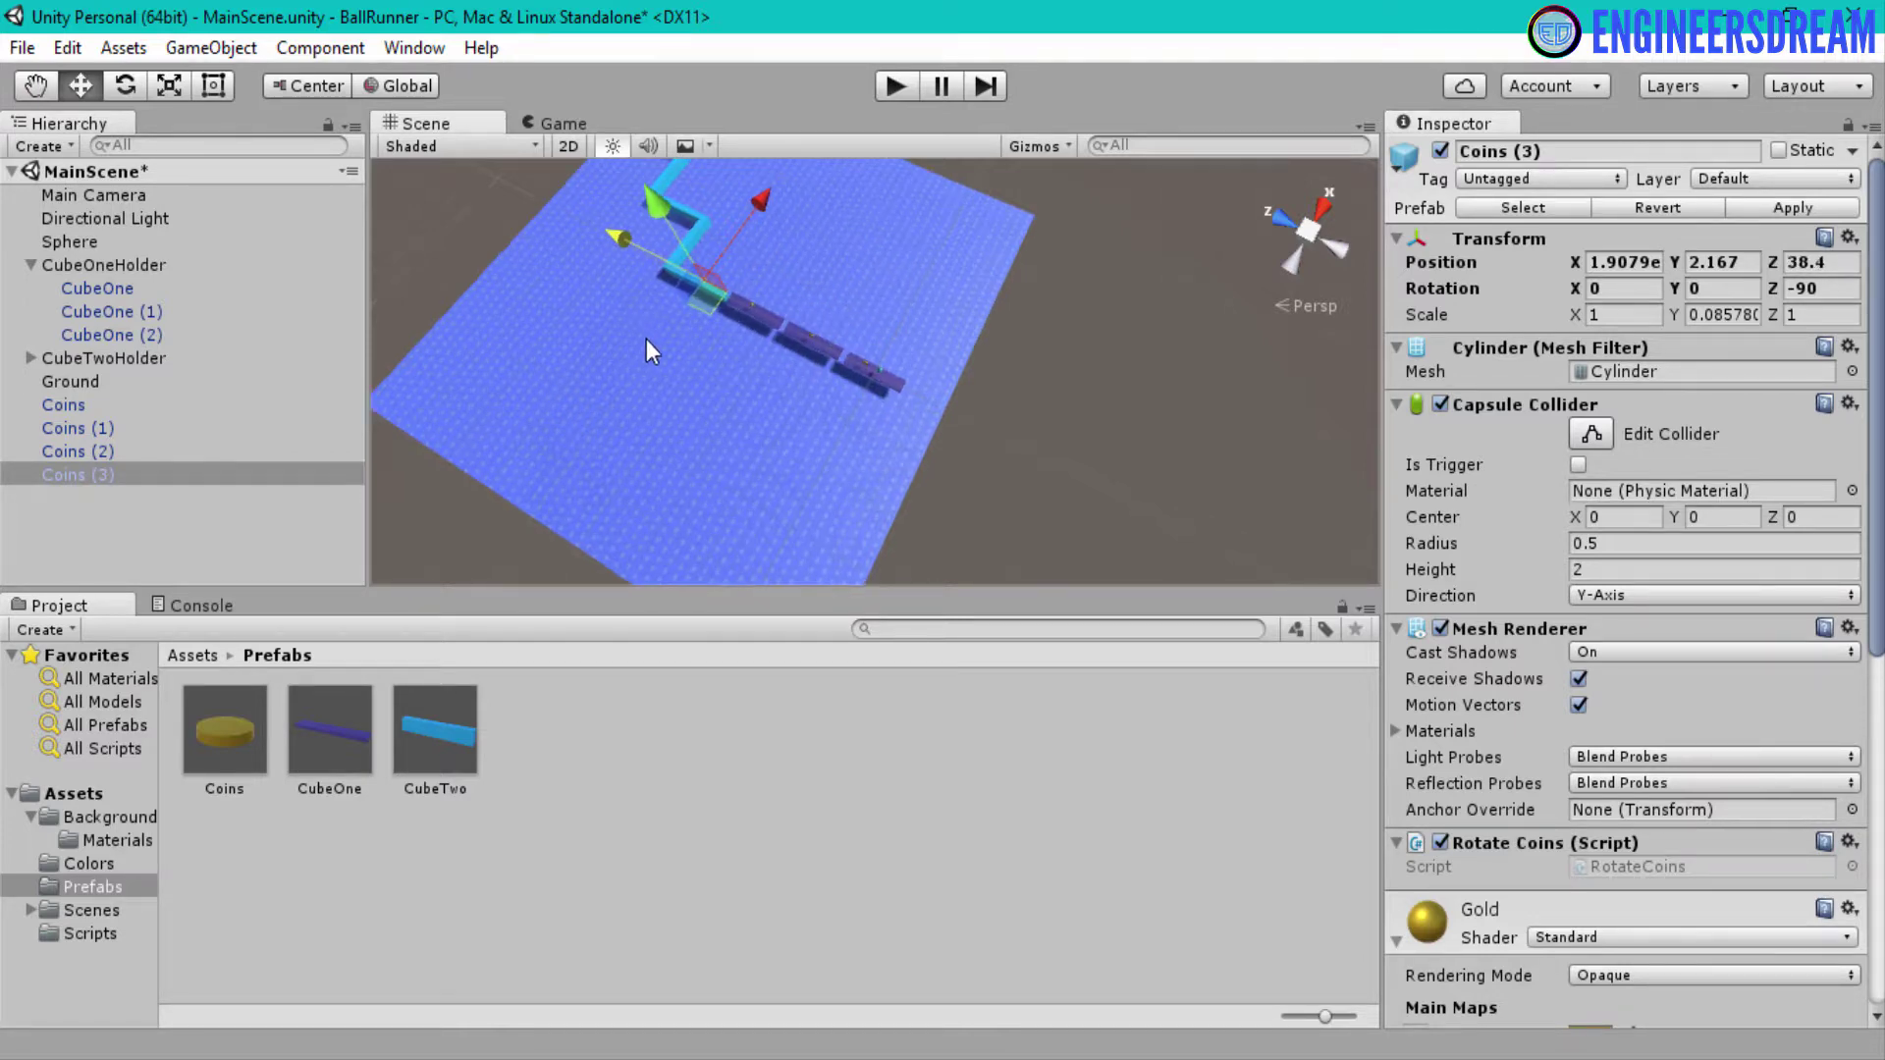
mouse_move(593, 349)
alt+mouse_down()
mouse_move(682, 335)
mouse_move(608, 357)
alt+mouse_up()
scroll(606, 357, down, 5)
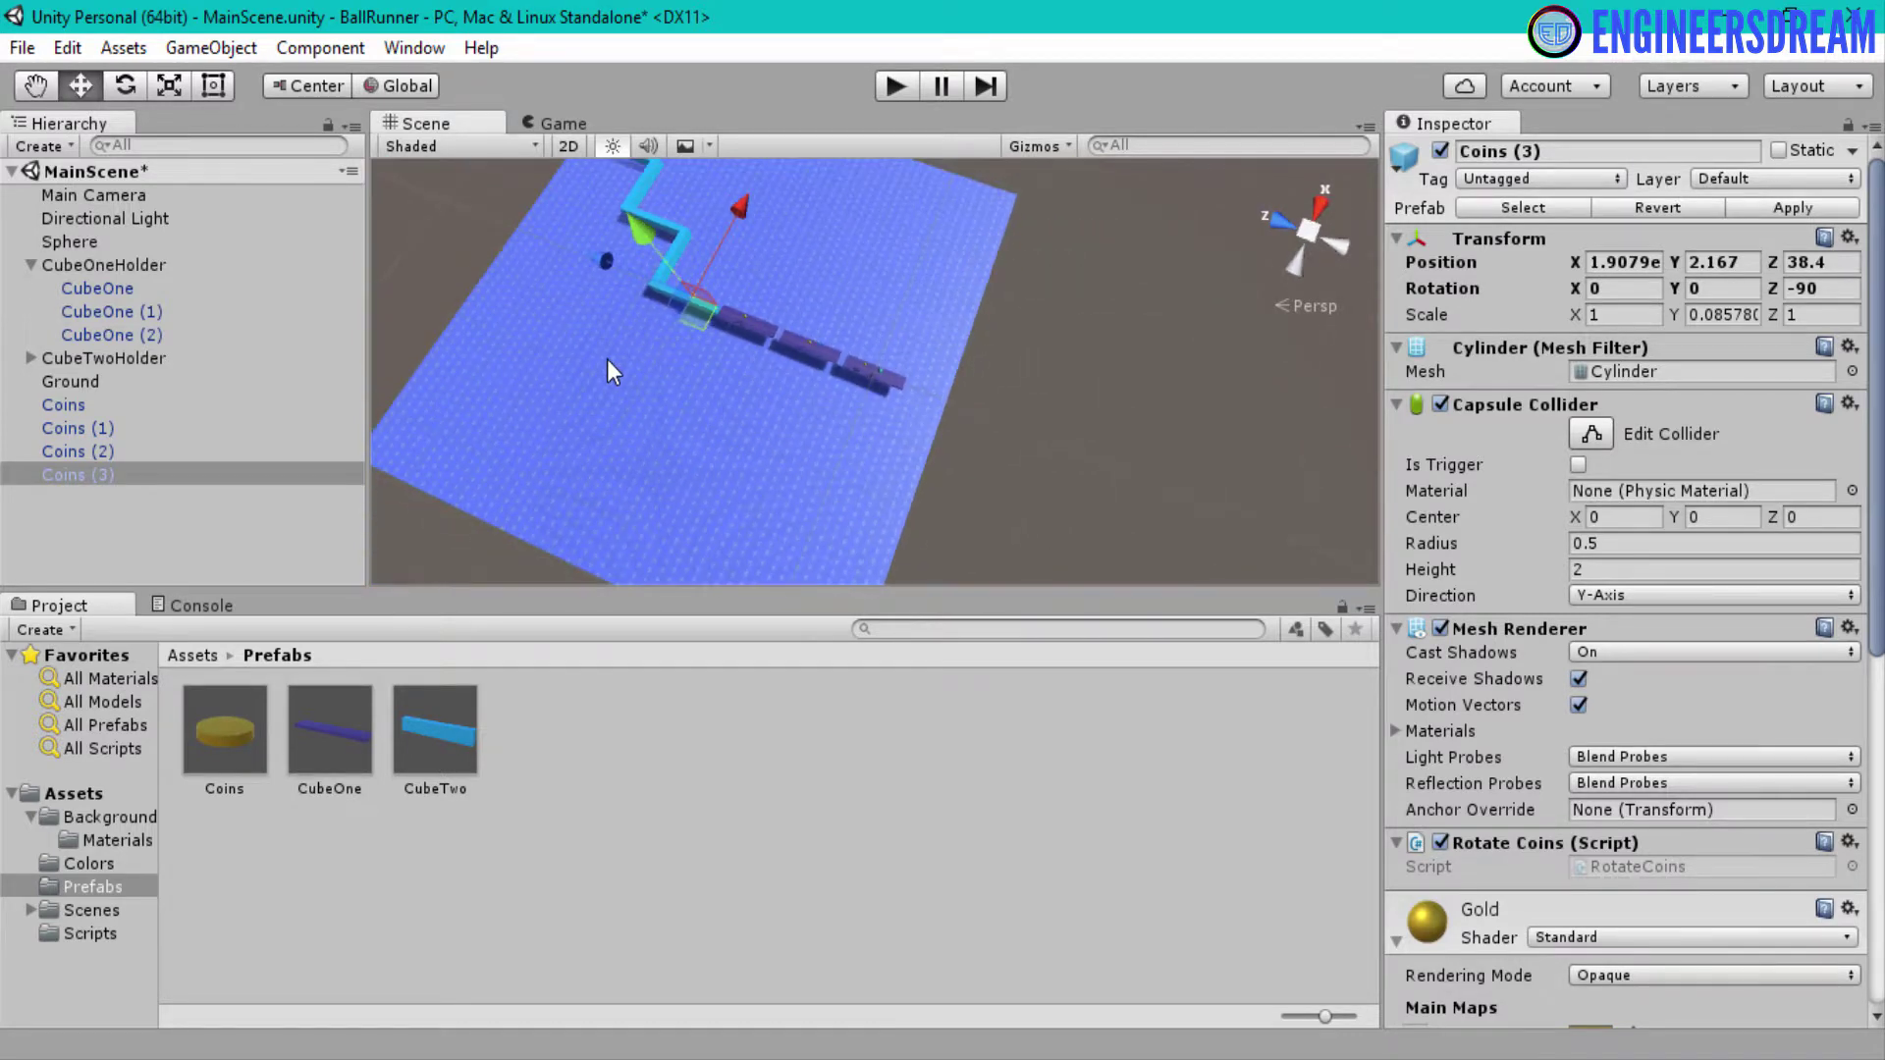
scroll(606, 371, down, 2)
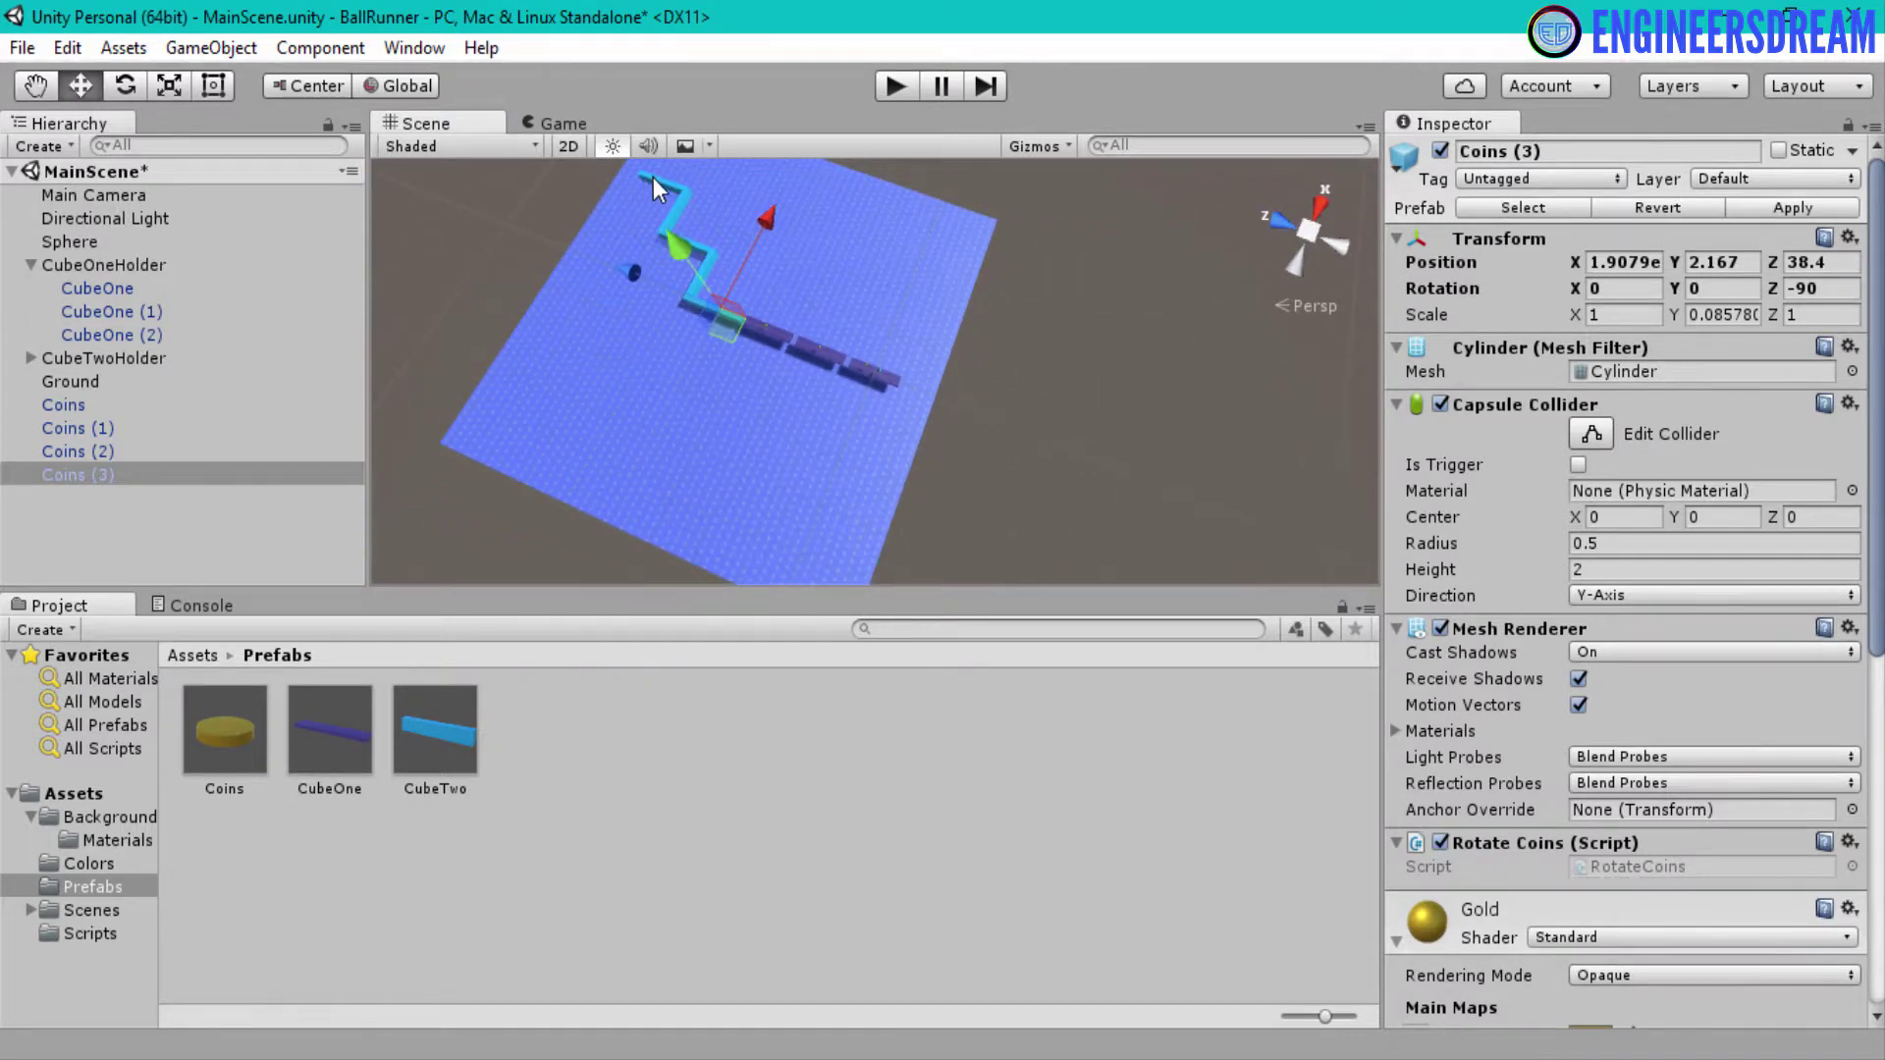
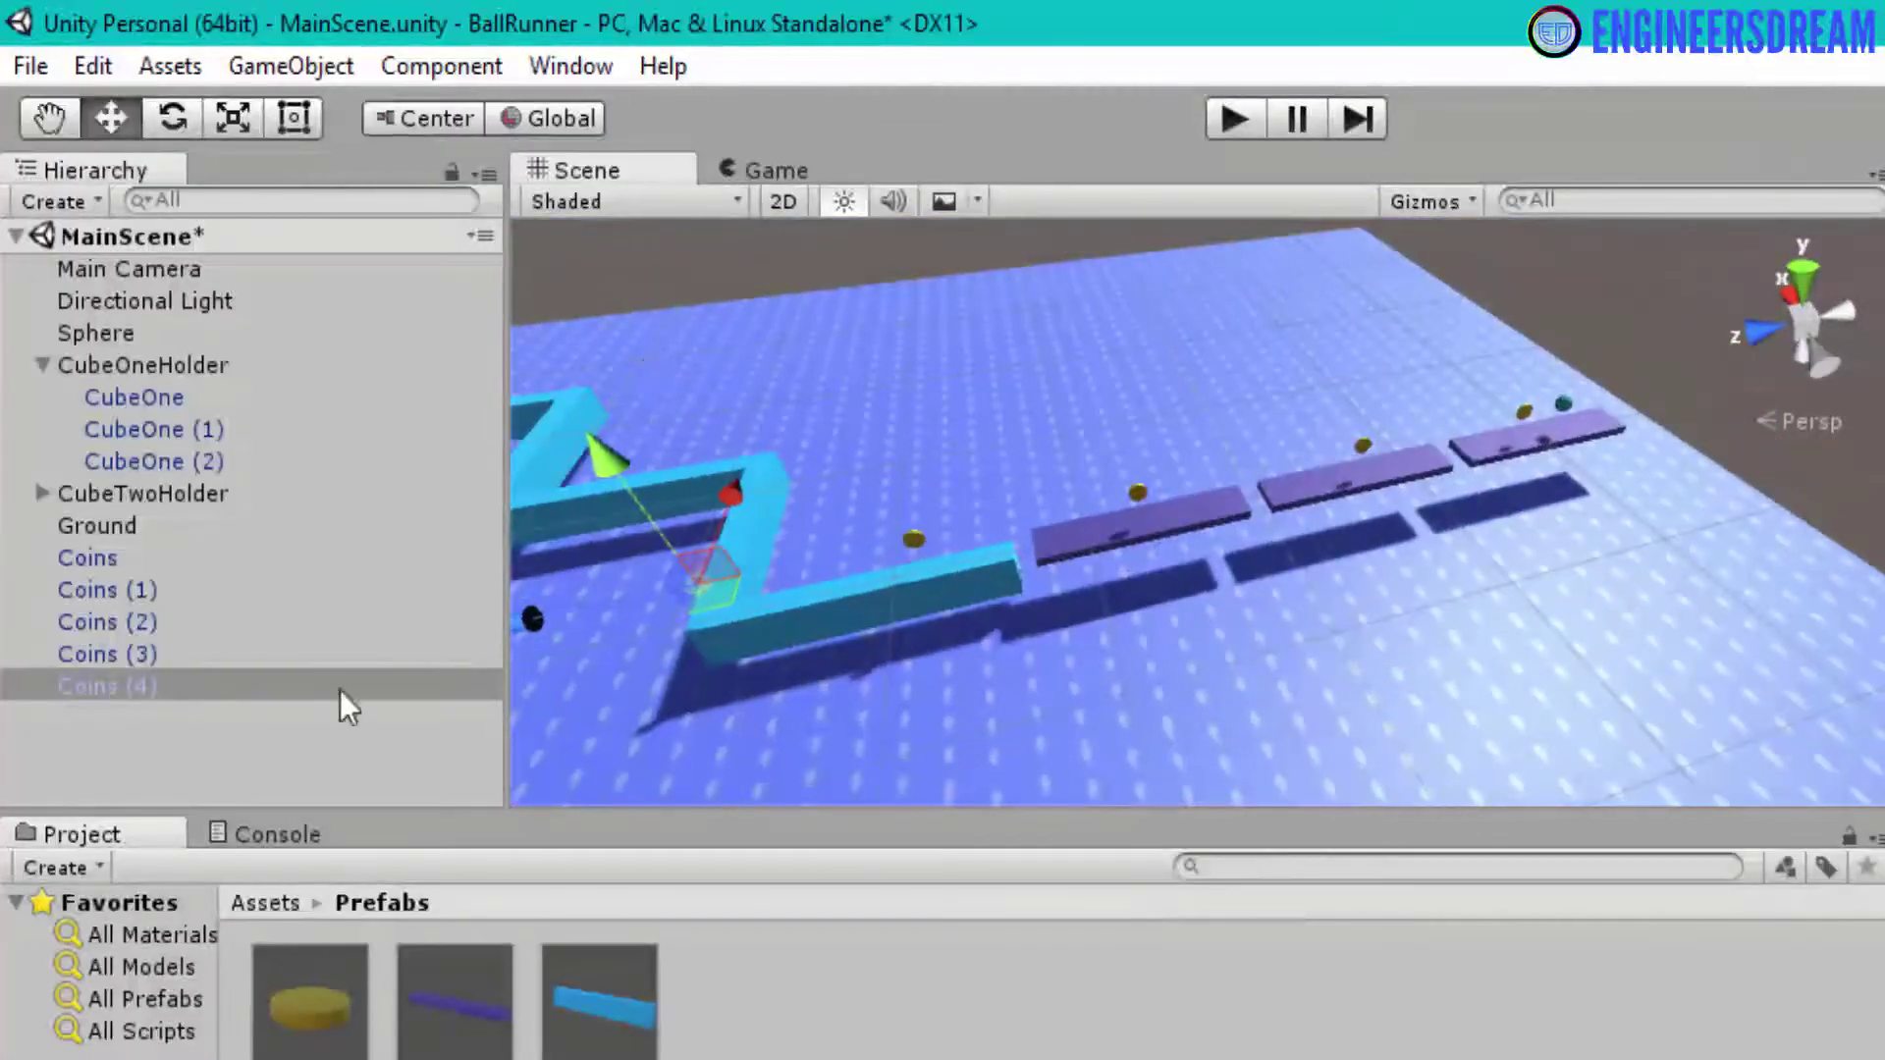
drag(530, 610, 569, 716)
Add another Coins prefab instance and move it along Z to the first corner of the cyan path
click(167, 776)
drag(167, 771, 167, 766)
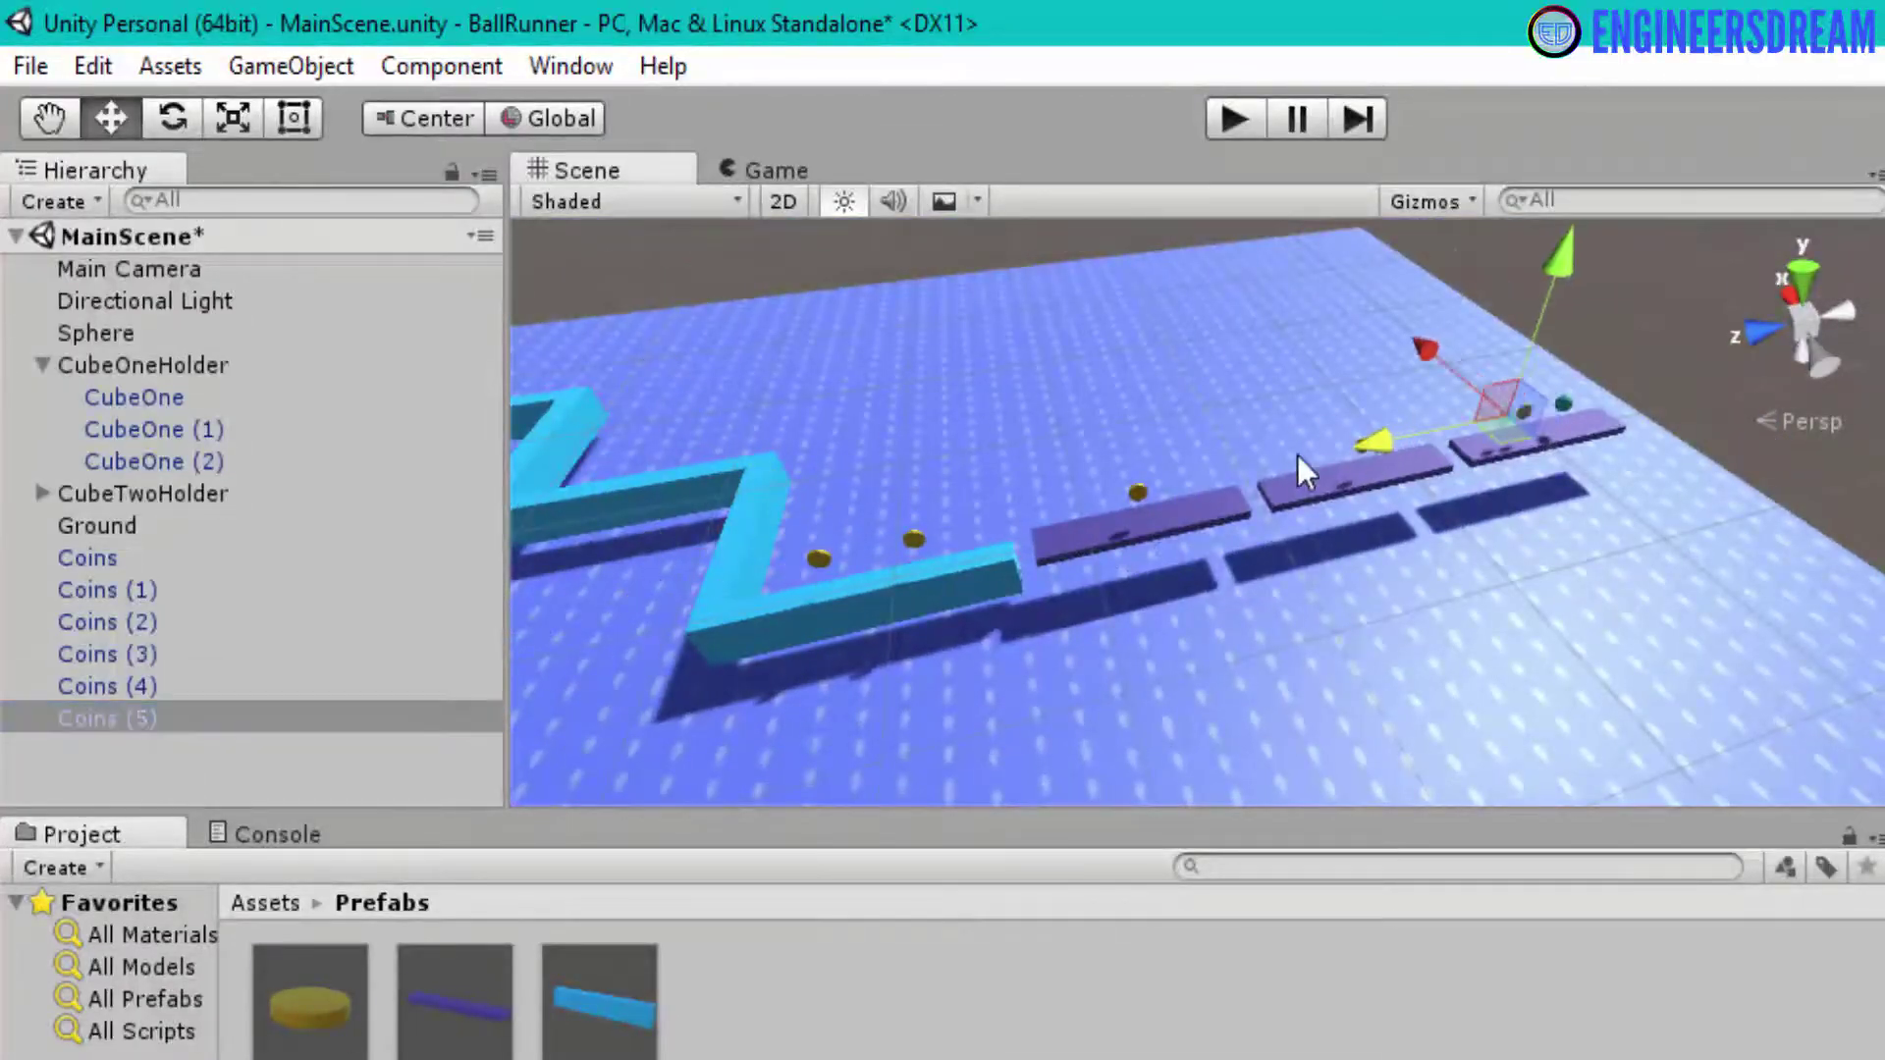
click(1802, 267)
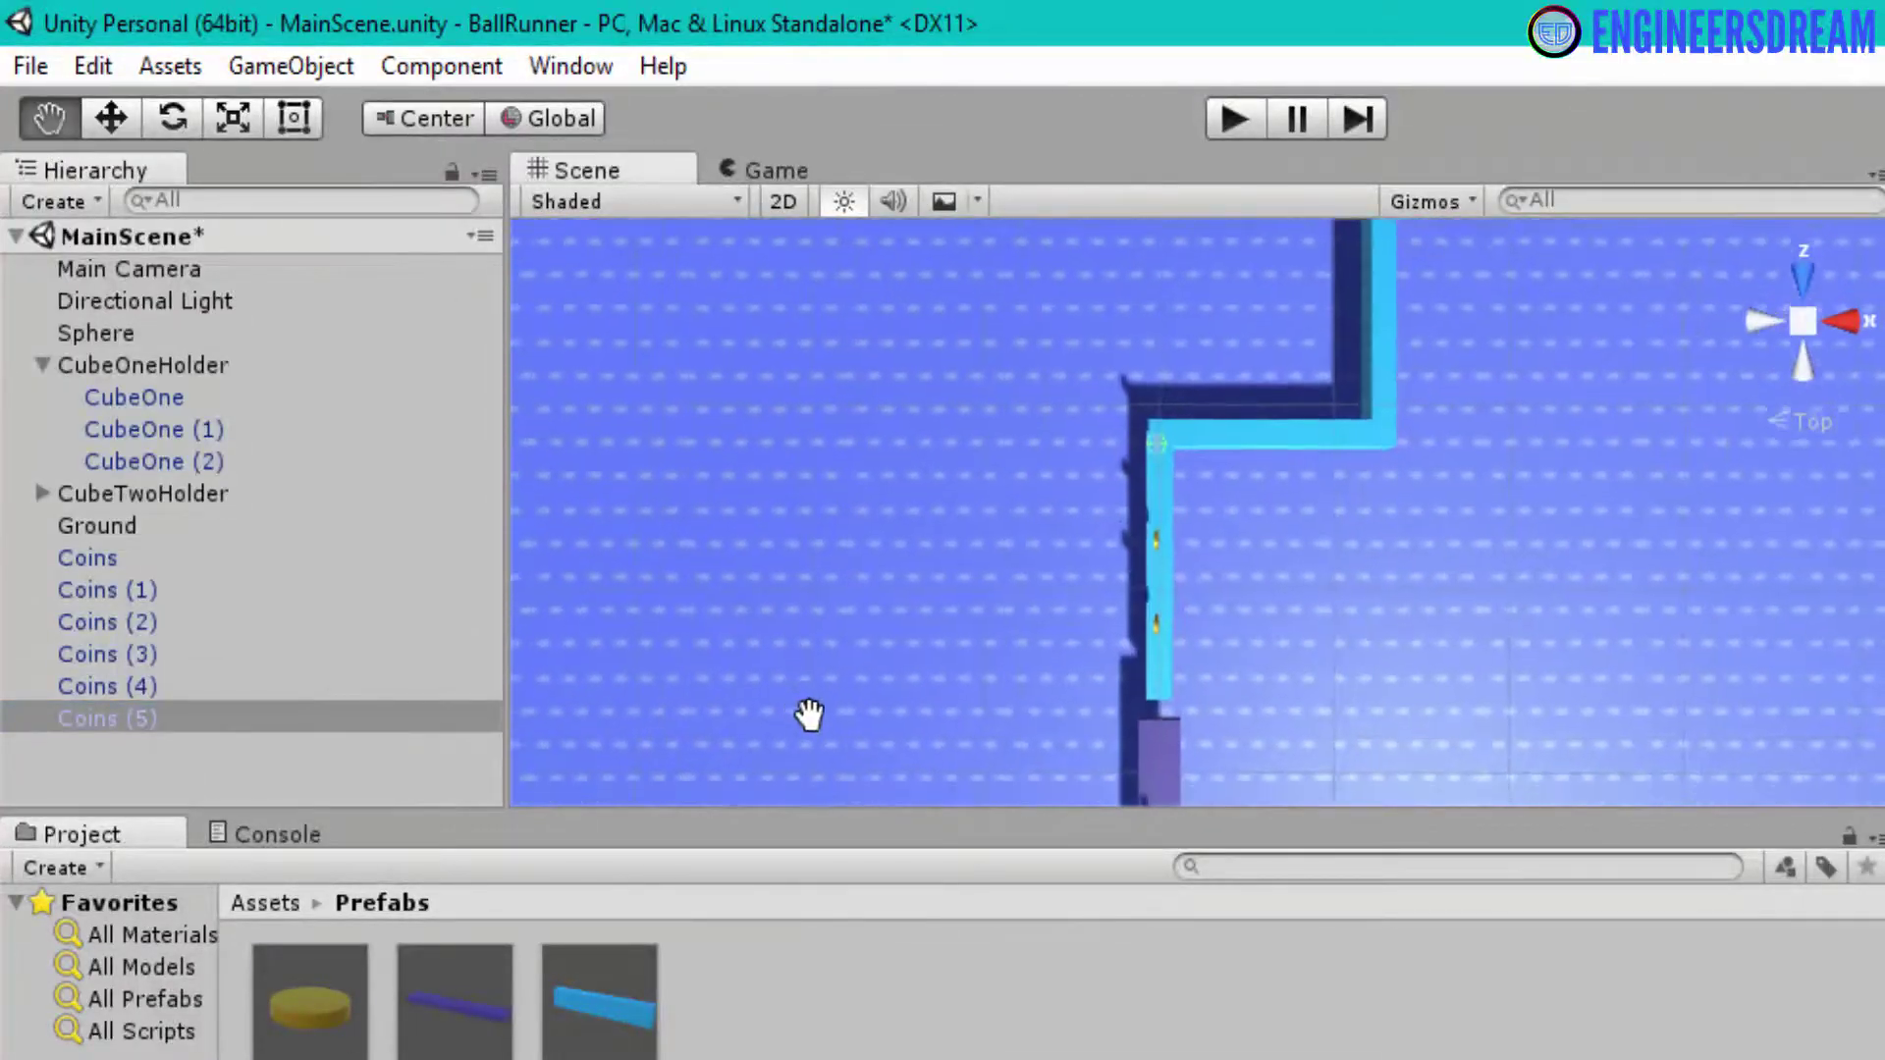
alt+drag(883, 589, 1417, 163)
scroll(1098, 311, down, 5)
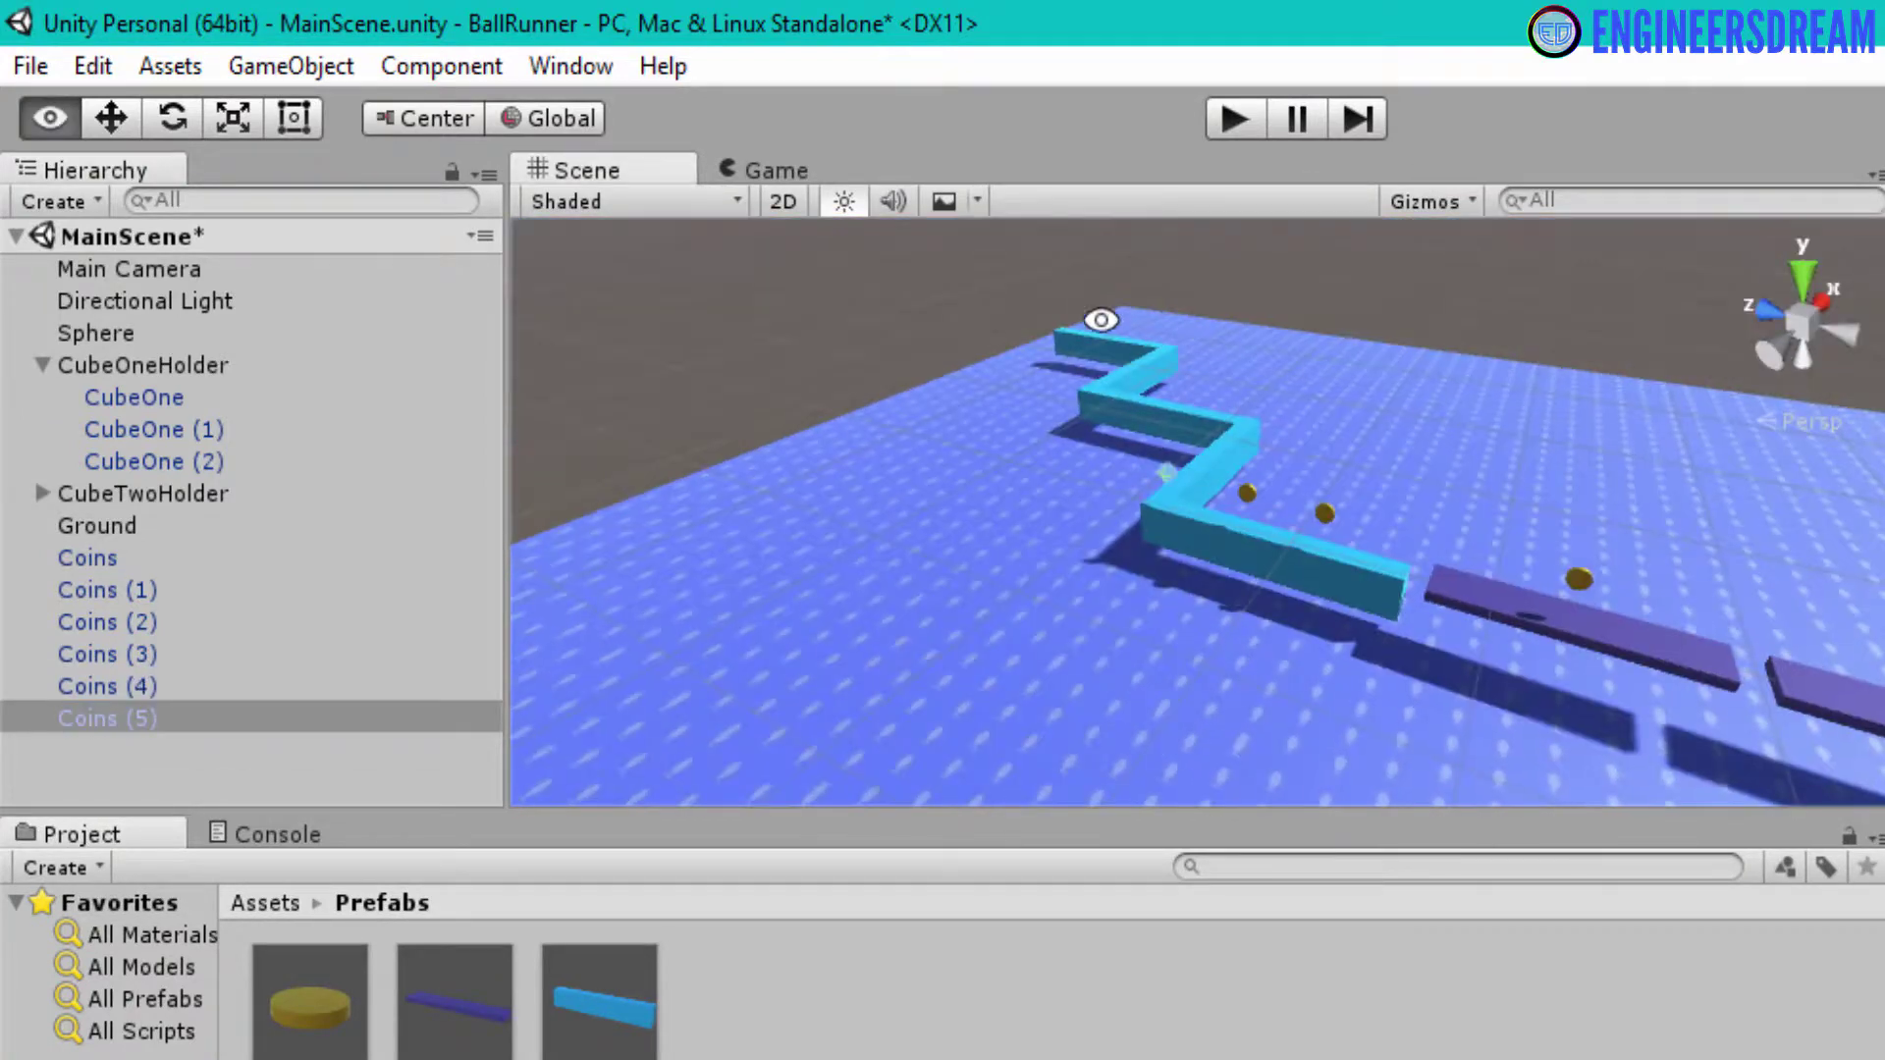
click(1802, 280)
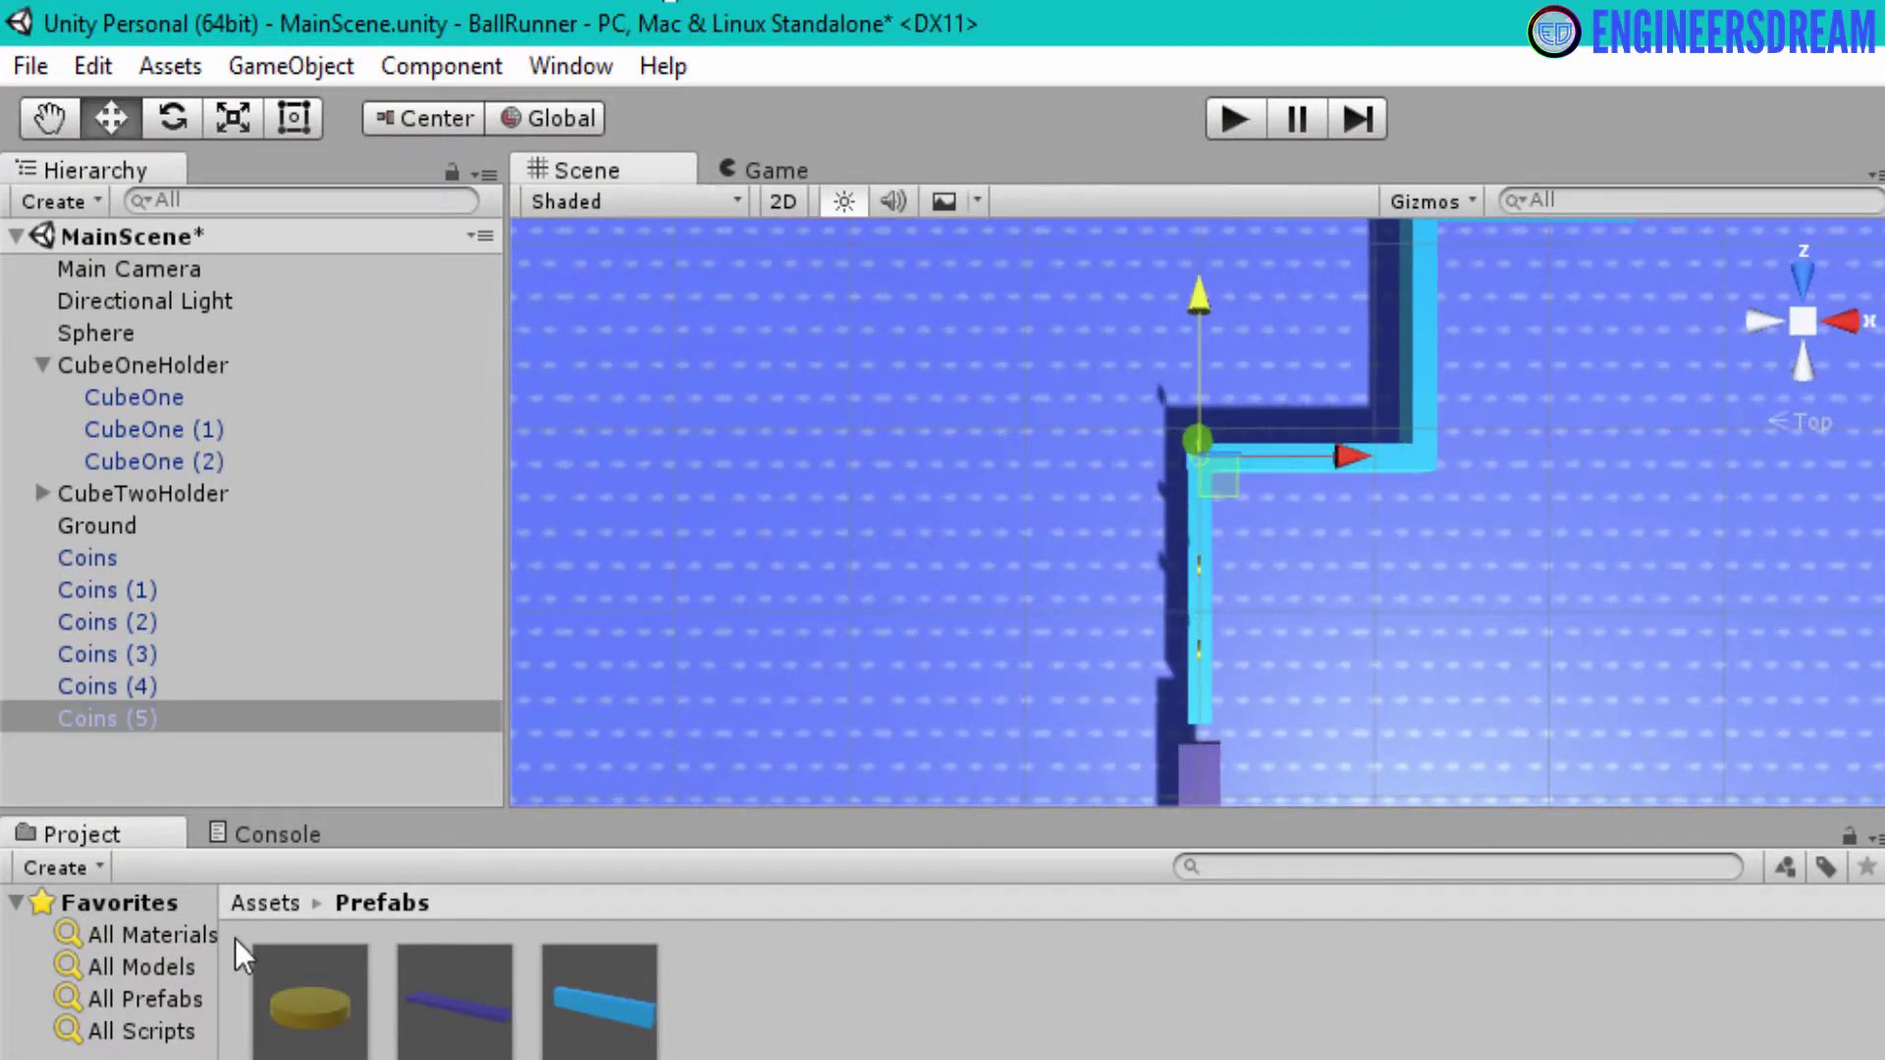
Add another Coins prefab instance and move it along Z and X toward the crosswise cyan block after the first corner
drag(295, 991, 155, 780)
scroll(1060, 652, down, 3)
drag(1187, 692, 1164, 333)
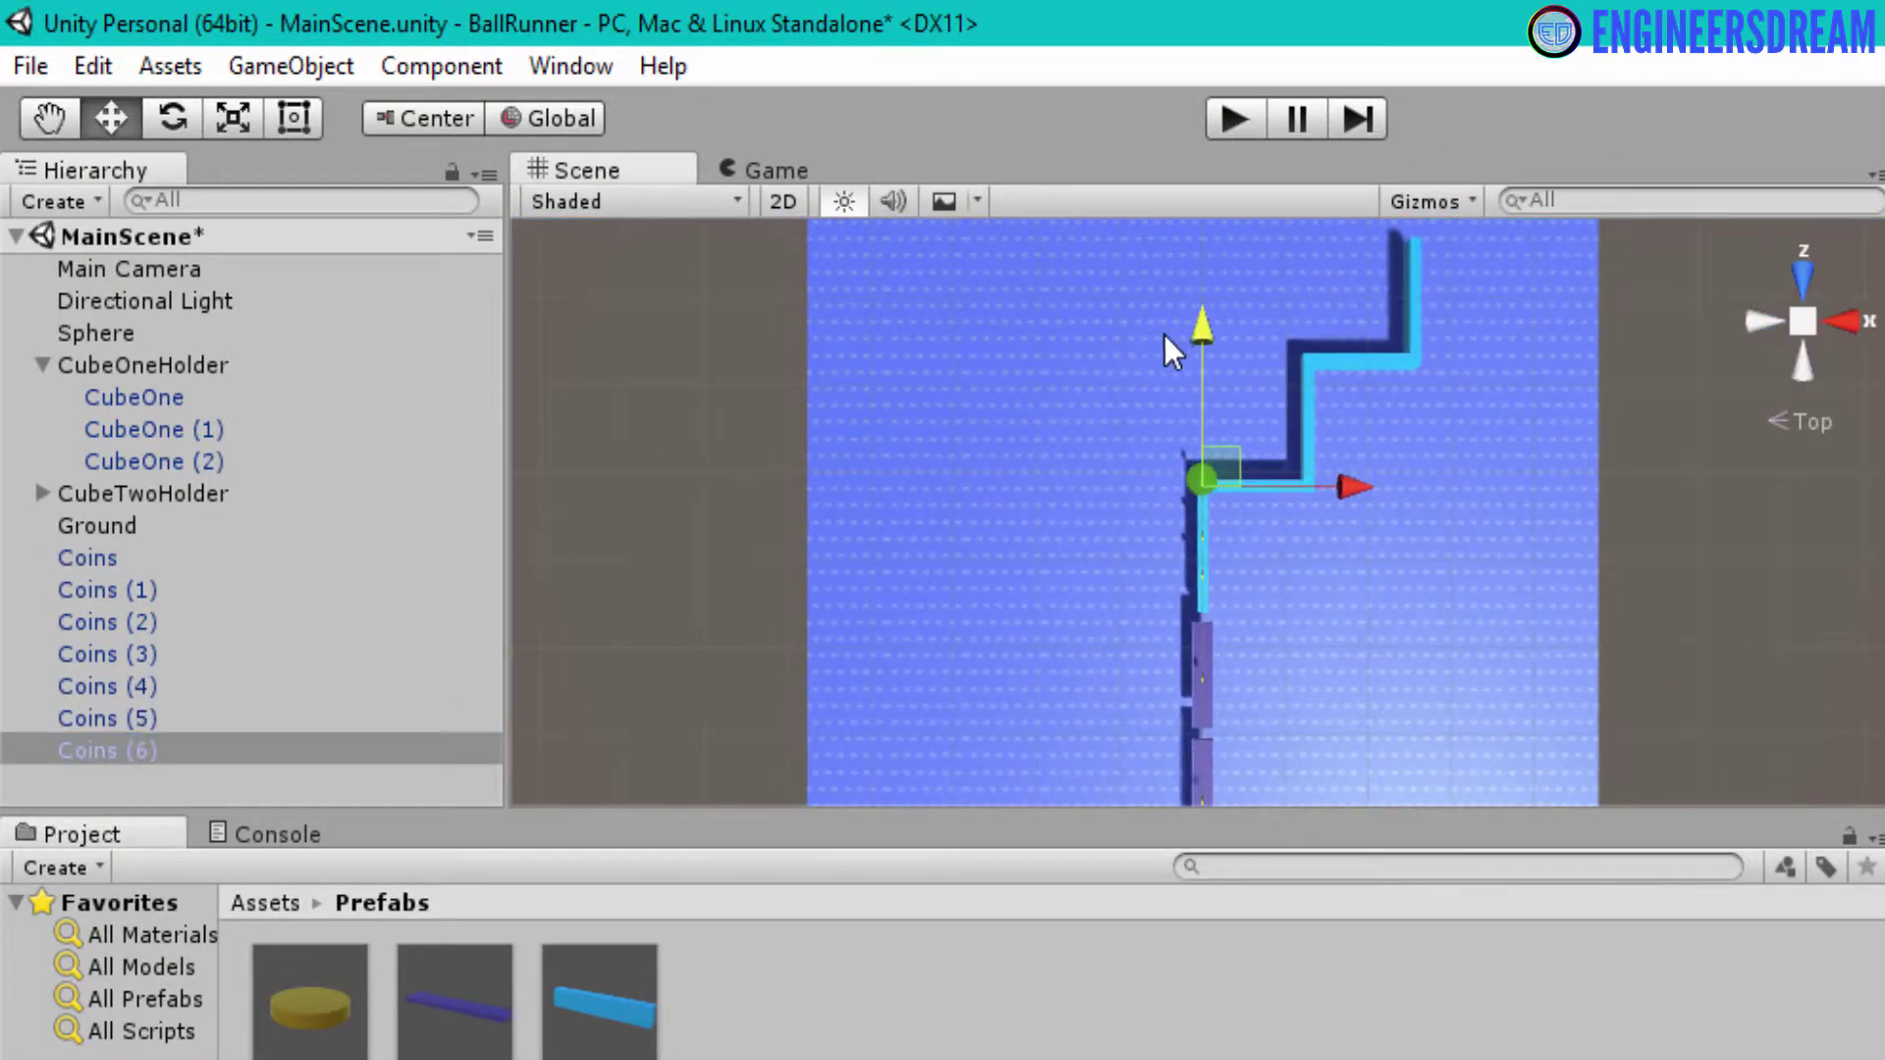
drag(1355, 484, 1106, 550)
Adjust the positions of the two coins near the first cyan corner to line them up with the crosswise block
scroll(1128, 553, up, 5)
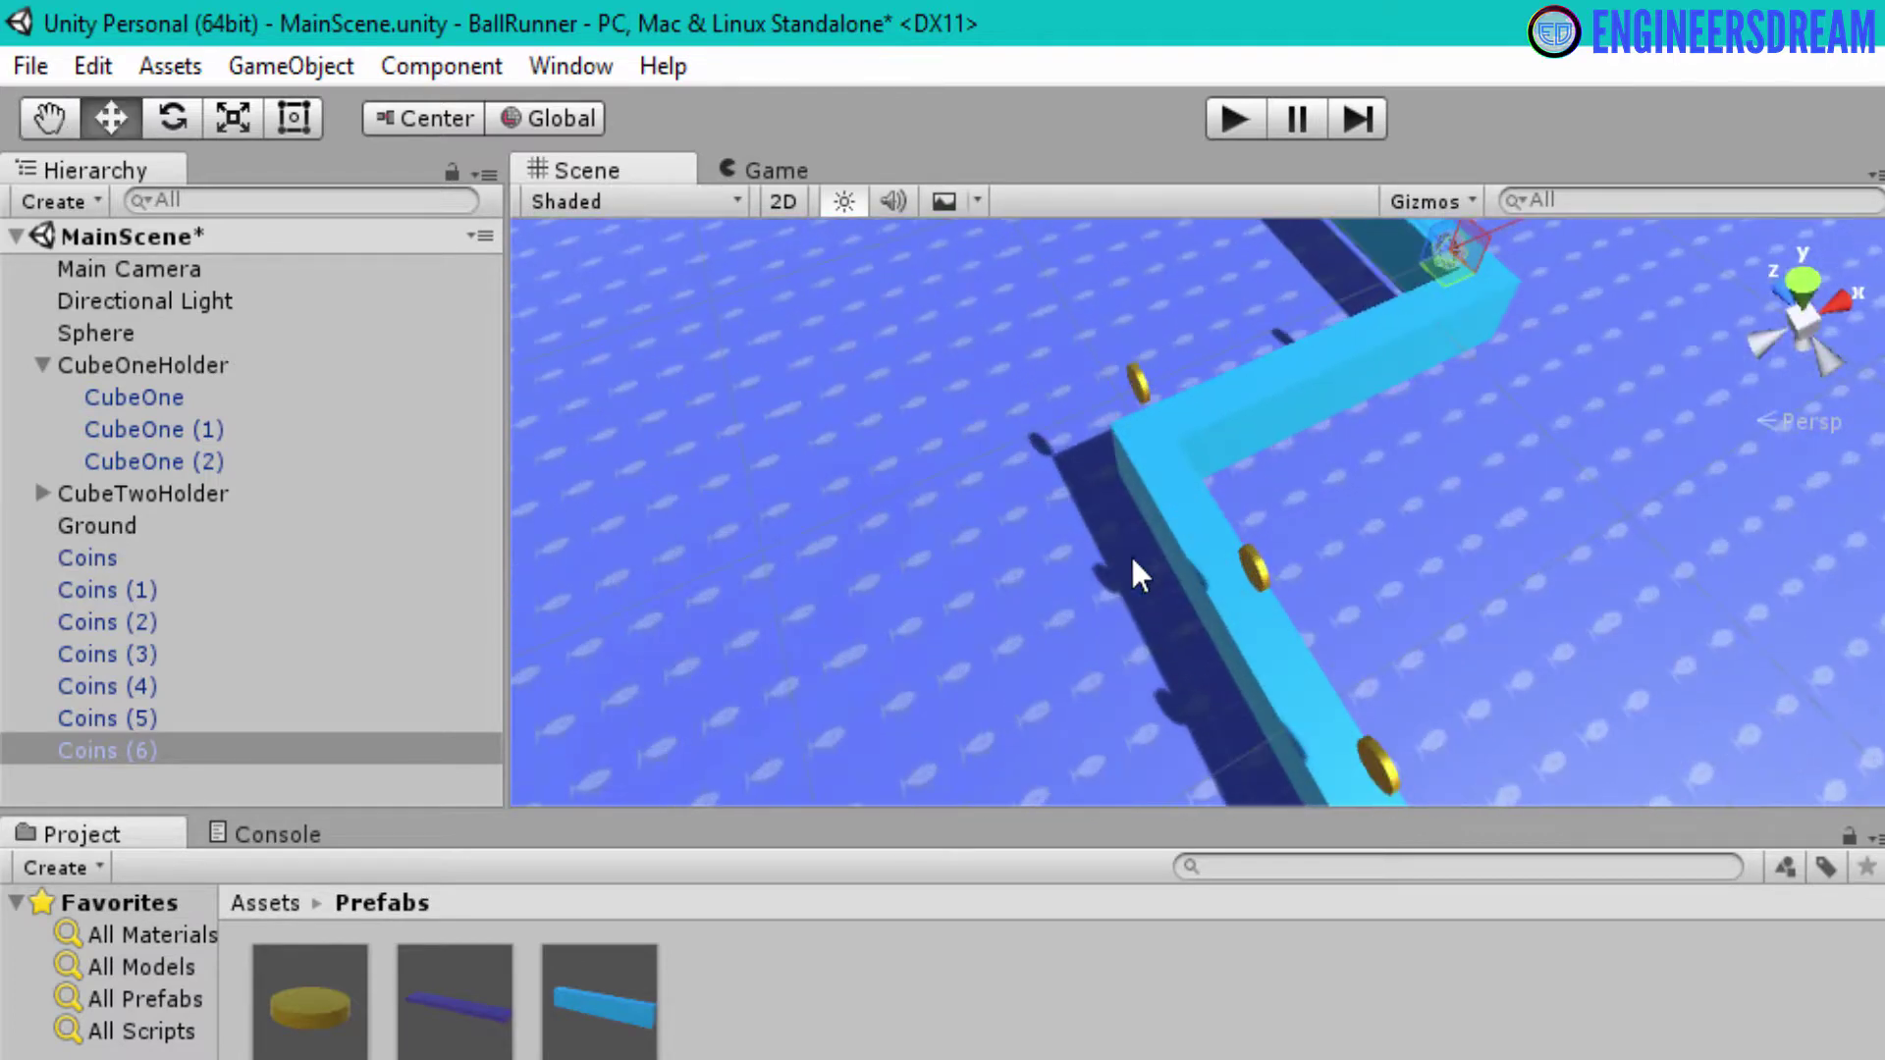
click(1764, 345)
alt+drag(1041, 462, 891, 363)
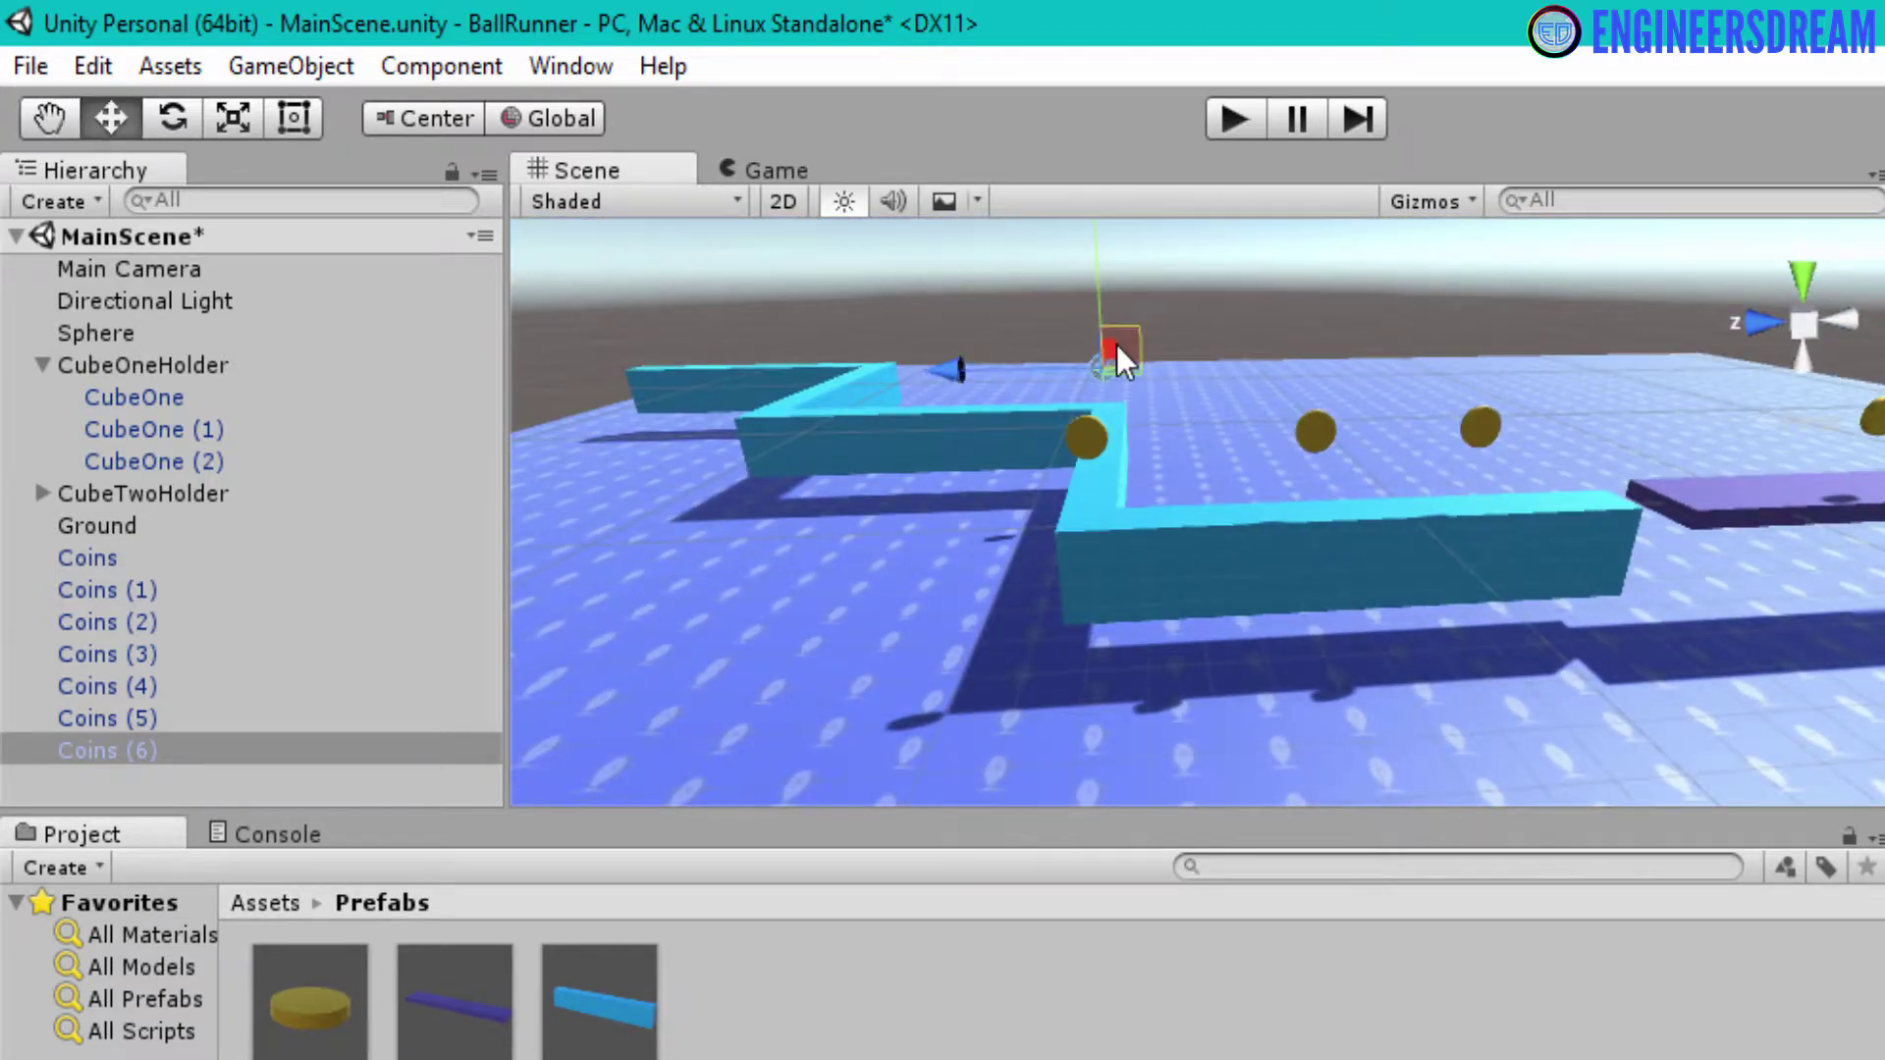
alt+drag(1116, 345, 1282, 276)
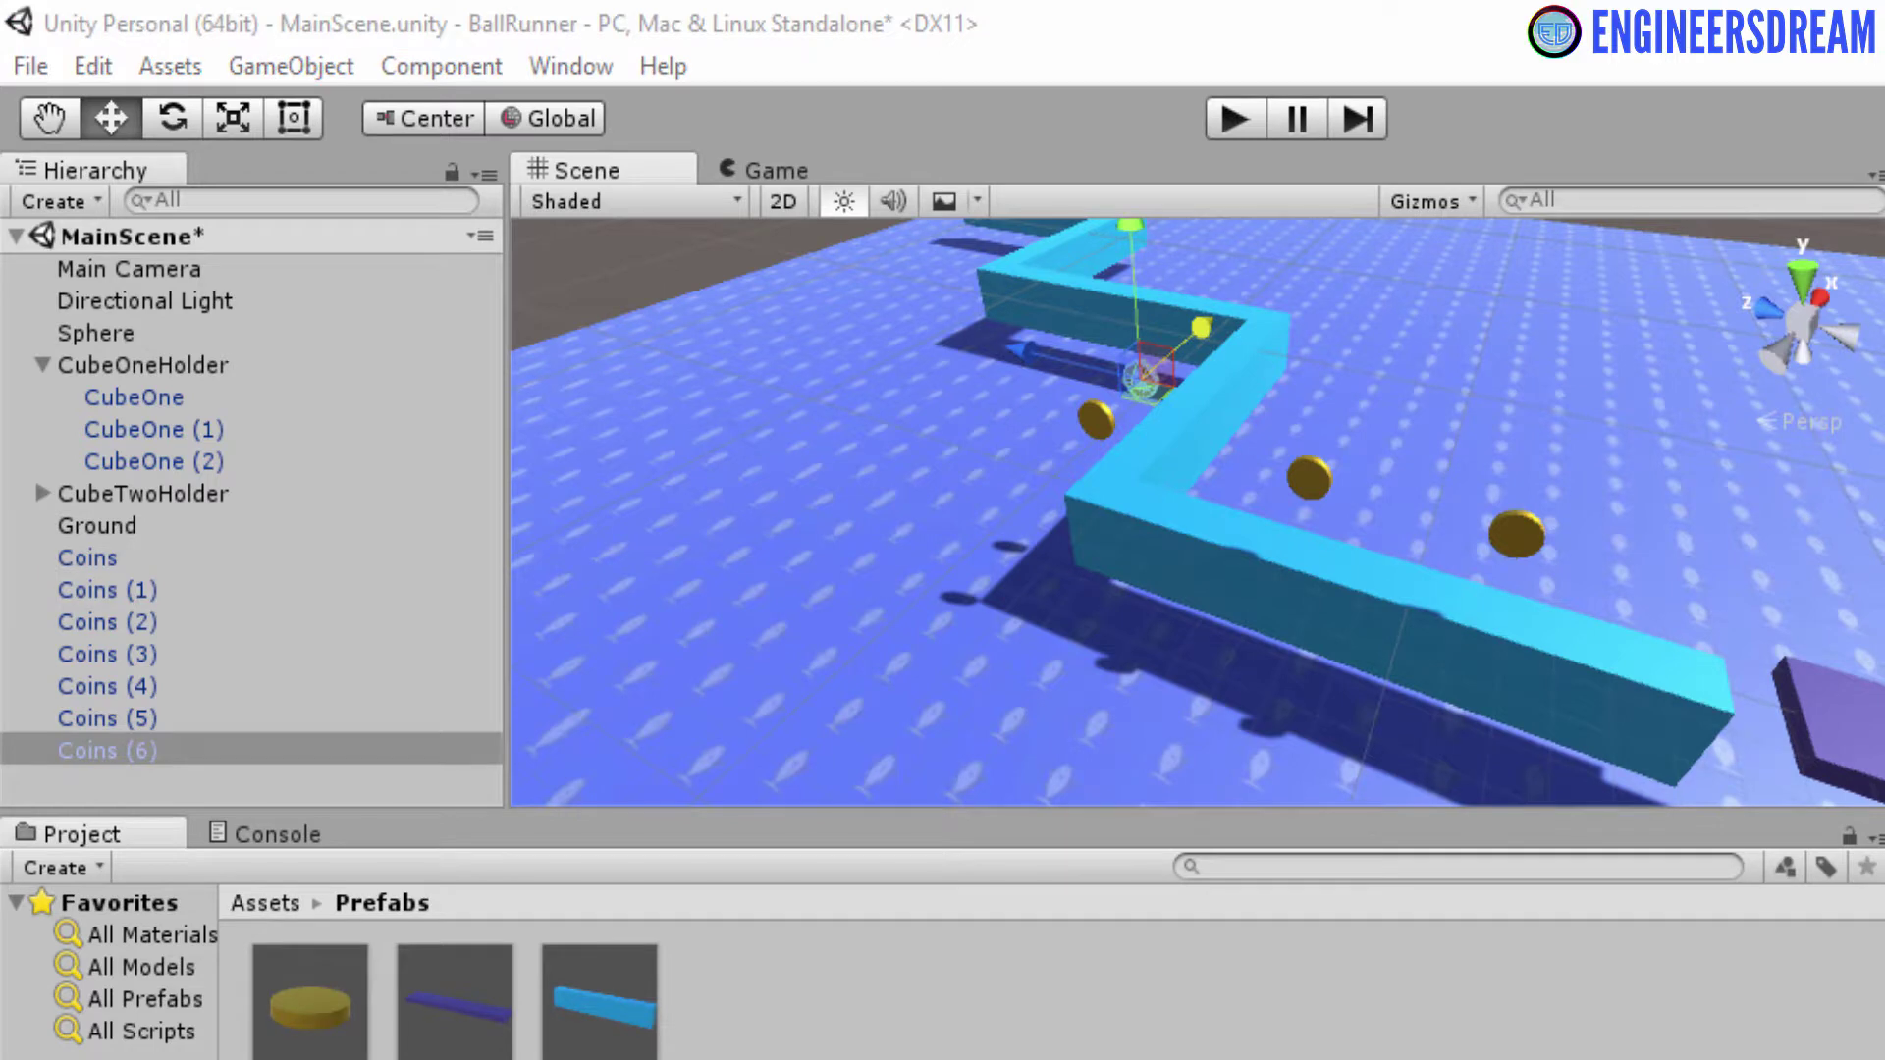
click(1084, 427)
click(1021, 403)
click(1110, 363)
click(1110, 363)
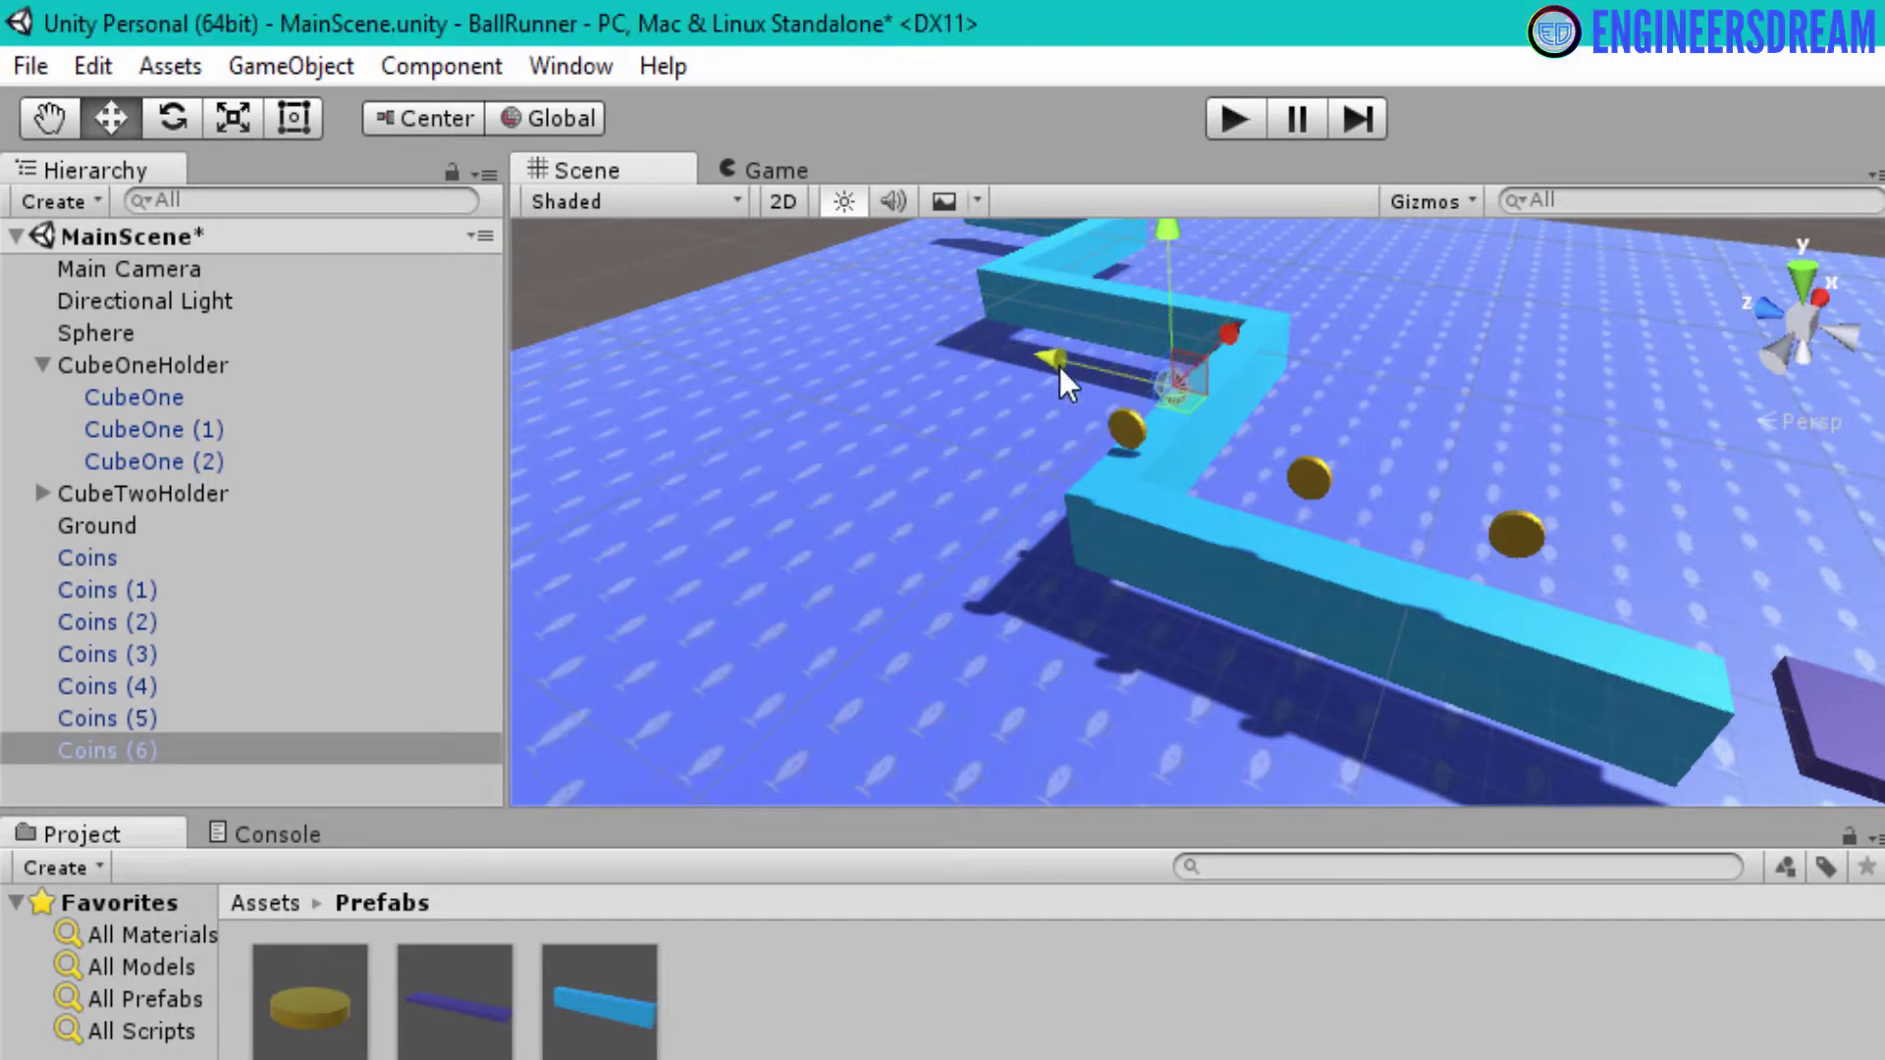
Place a new Coins prefab instance at the far end of the crosswise cyan block and shift the neighbouring coin to even the spacing
drag(349, 987, 180, 782)
scroll(576, 695, down, 5)
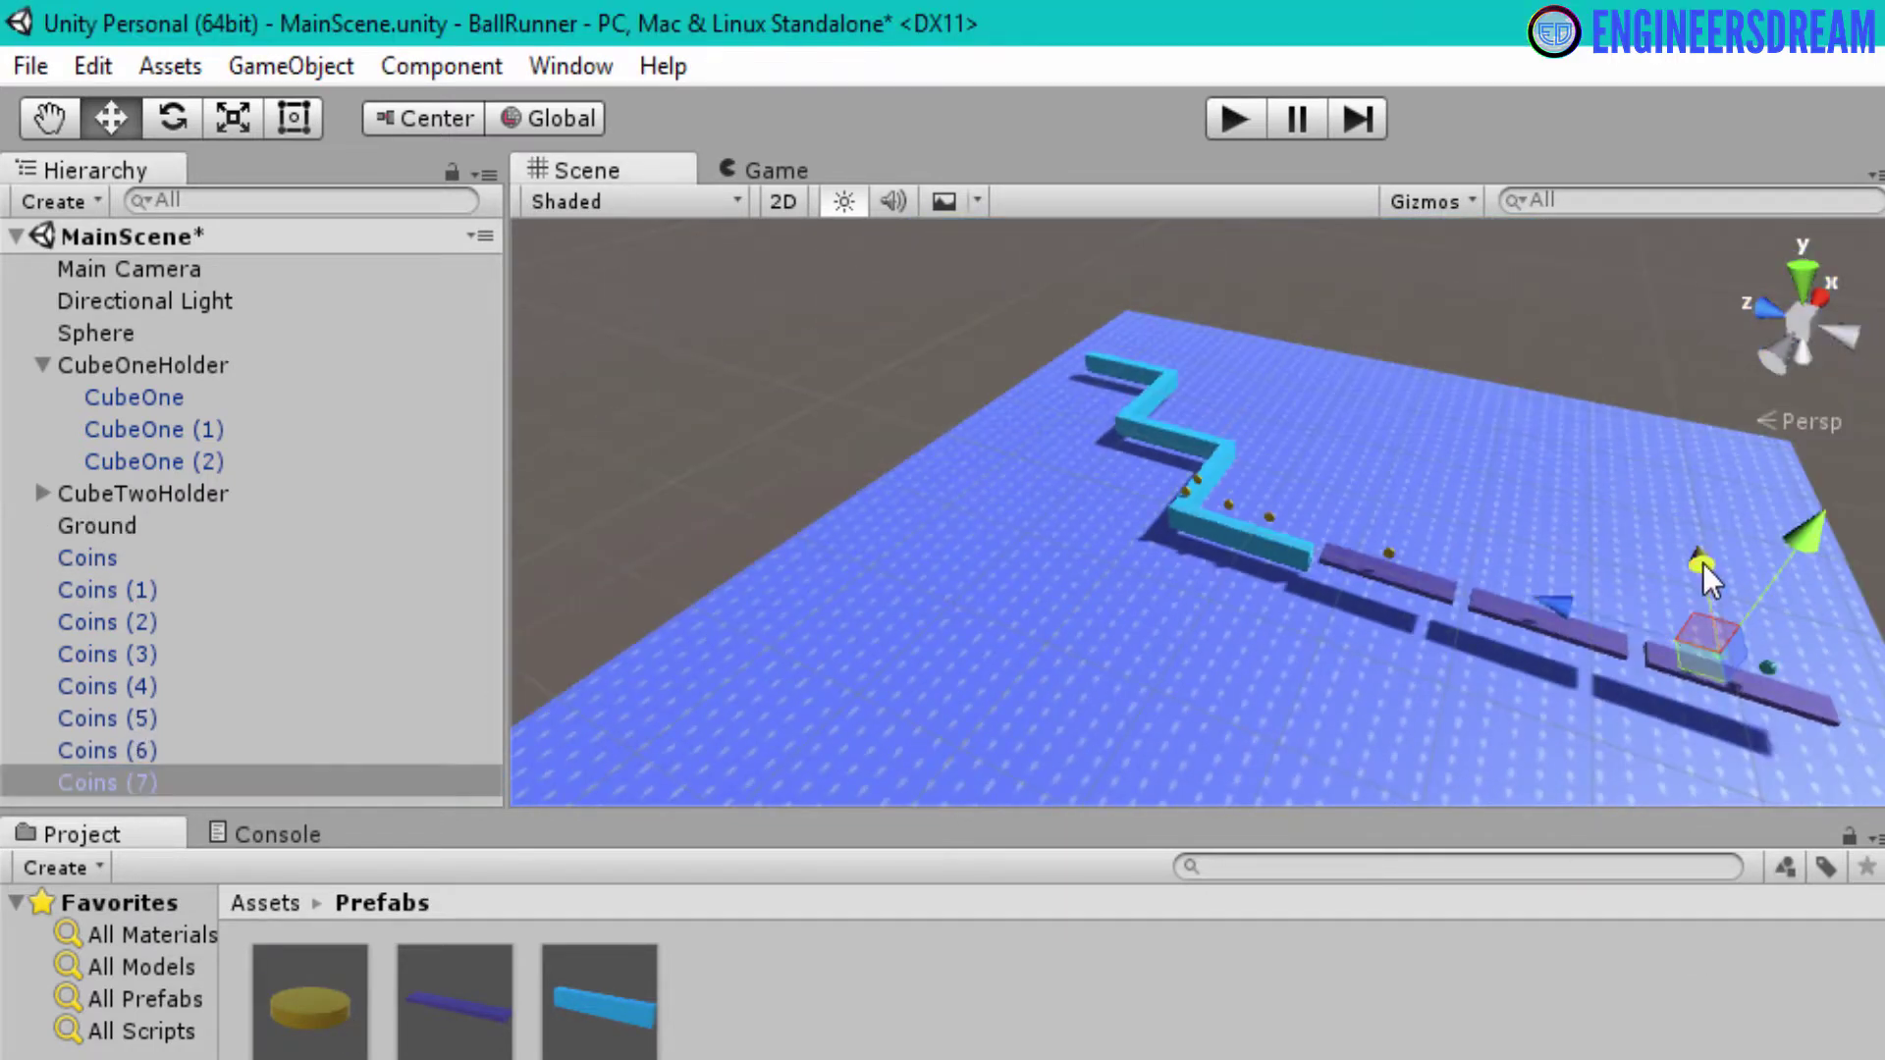
drag(1708, 579, 1262, 427)
scroll(1262, 427, up, 5)
alt+drag(1296, 514, 1185, 406)
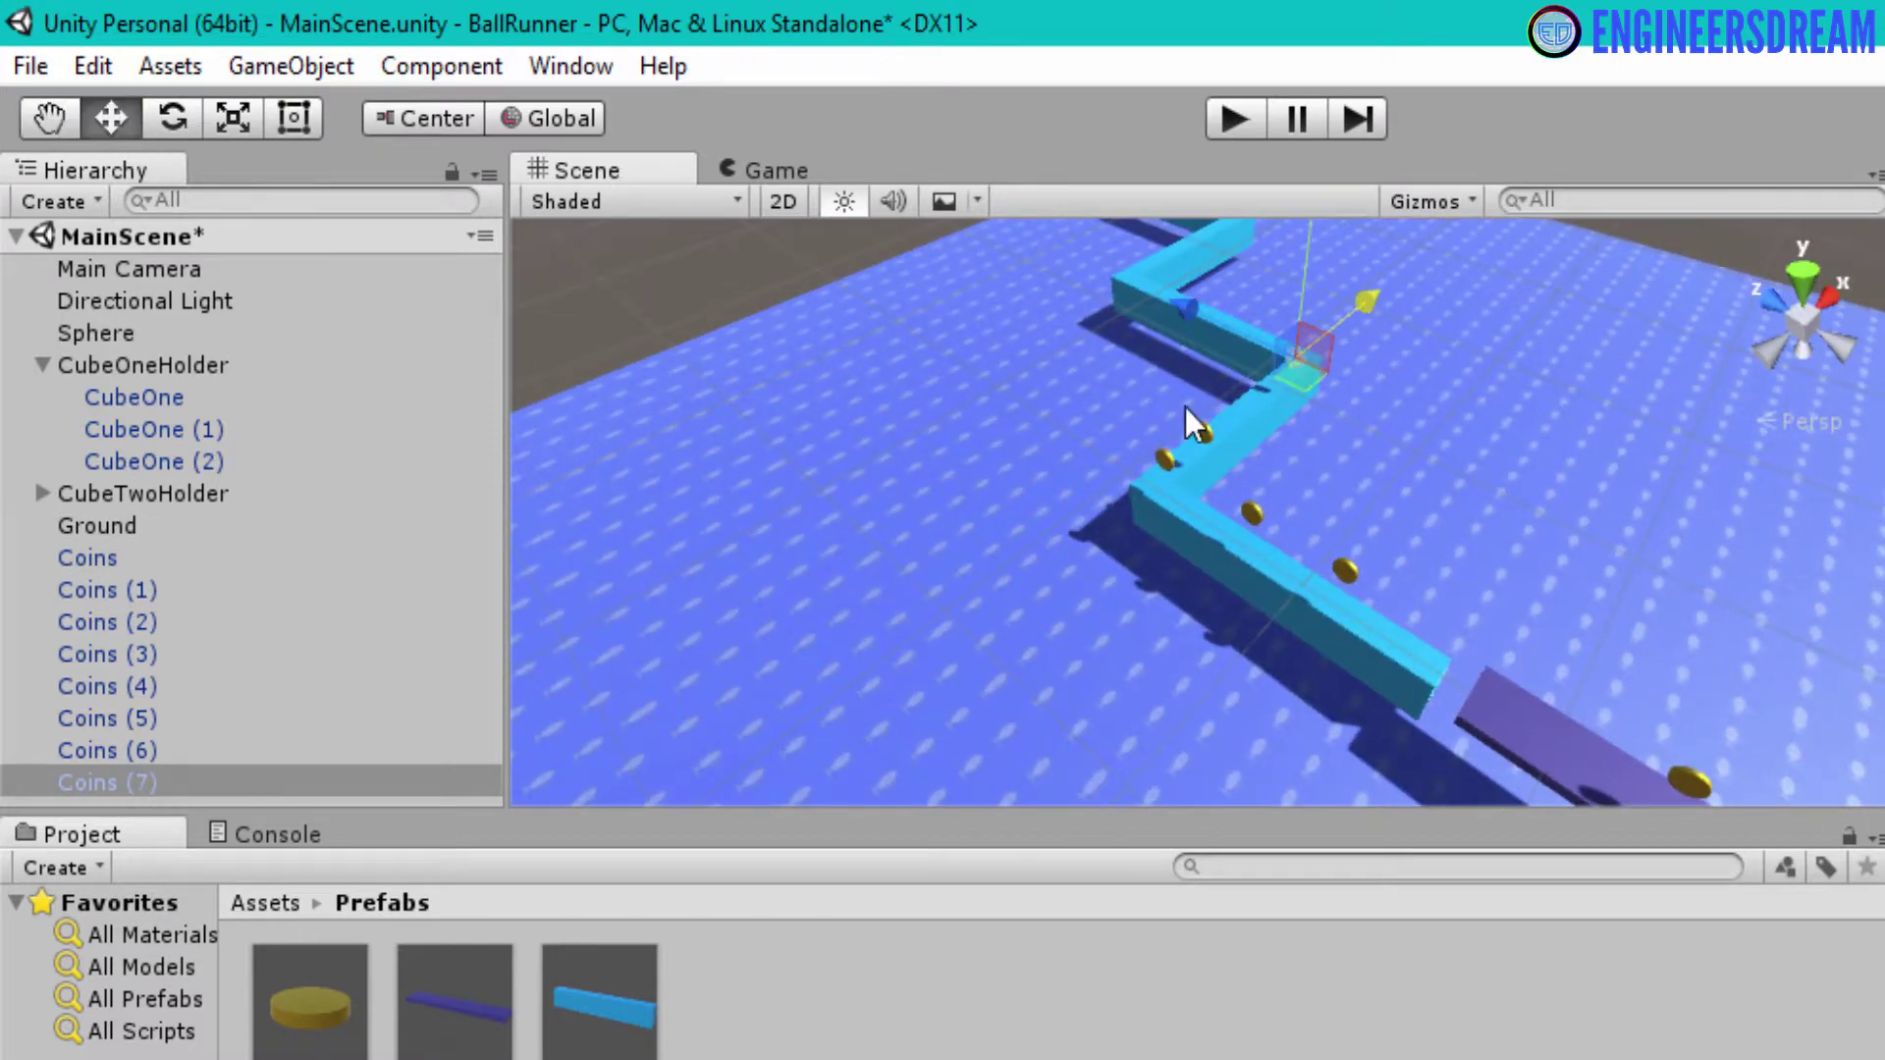
click(1199, 429)
Add another Coins prefab instance and move it over the cyan block that follows the crosswise one
drag(285, 957, 138, 815)
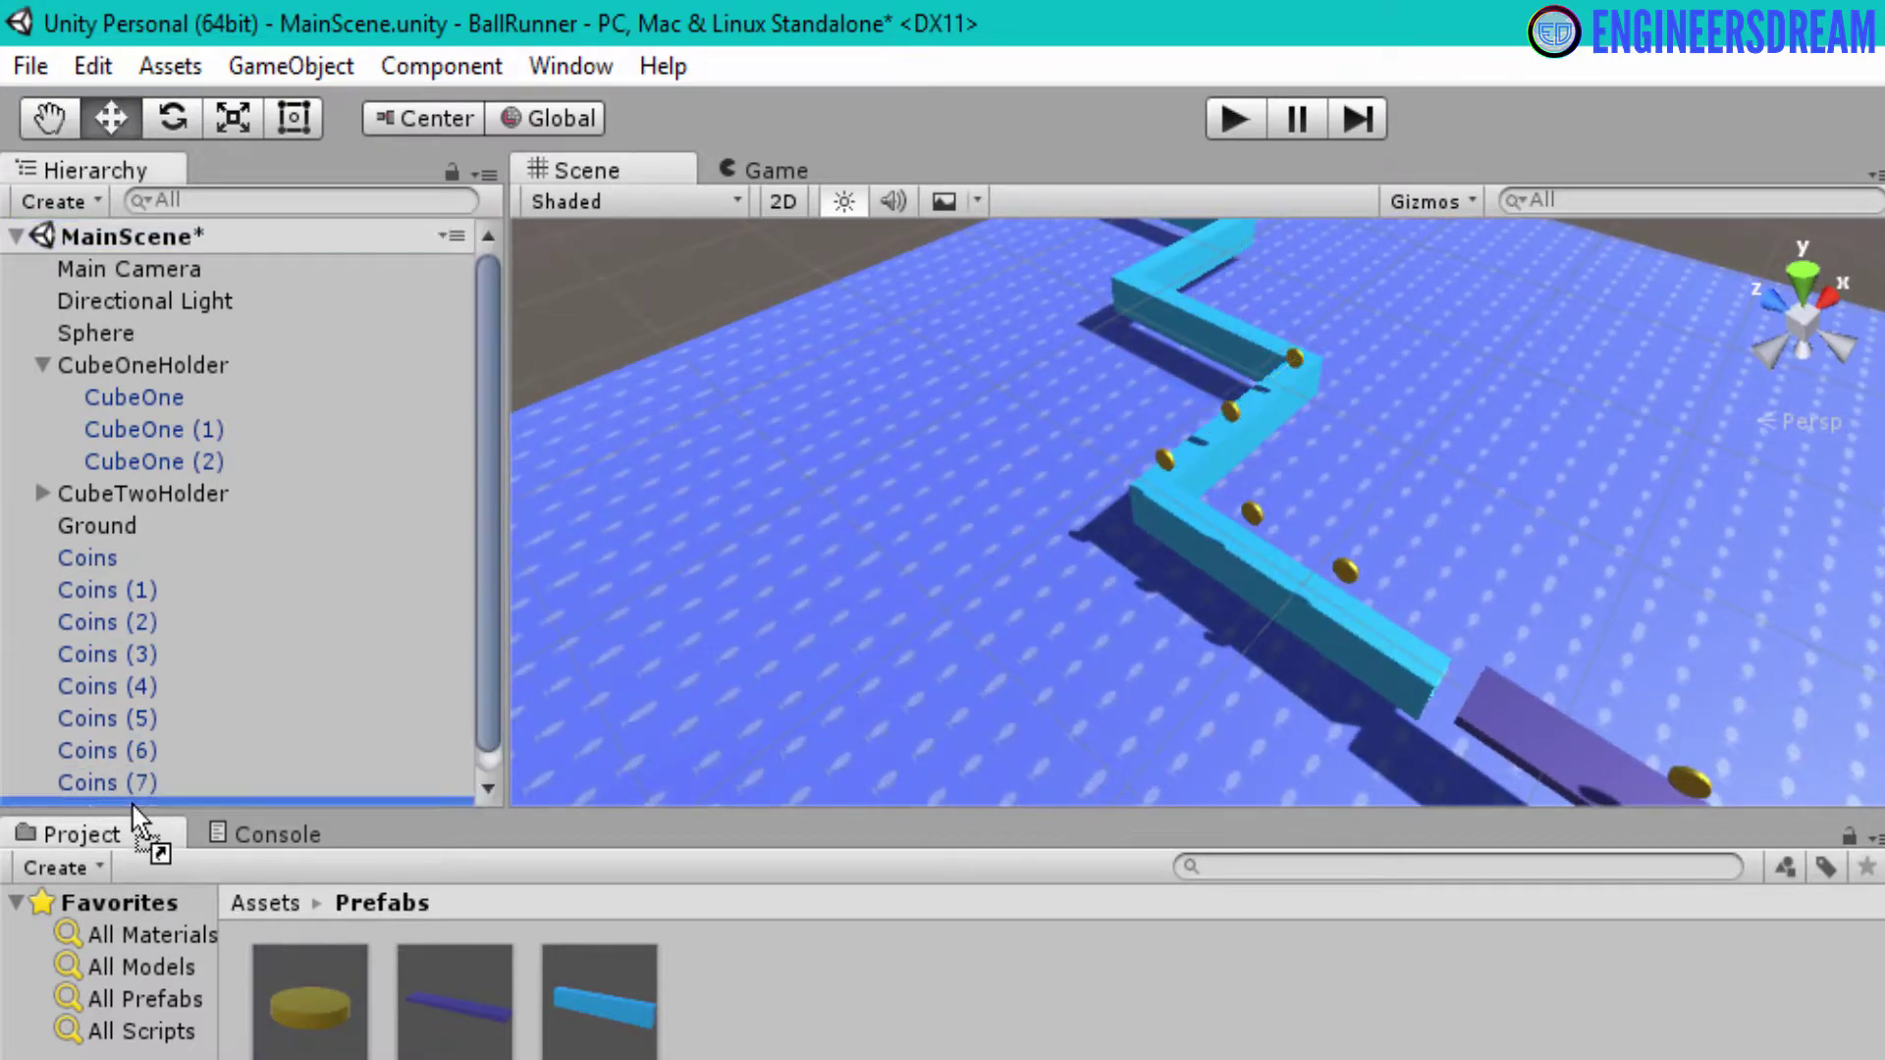
scroll(1457, 409, down, 5)
drag(1343, 603, 1290, 332)
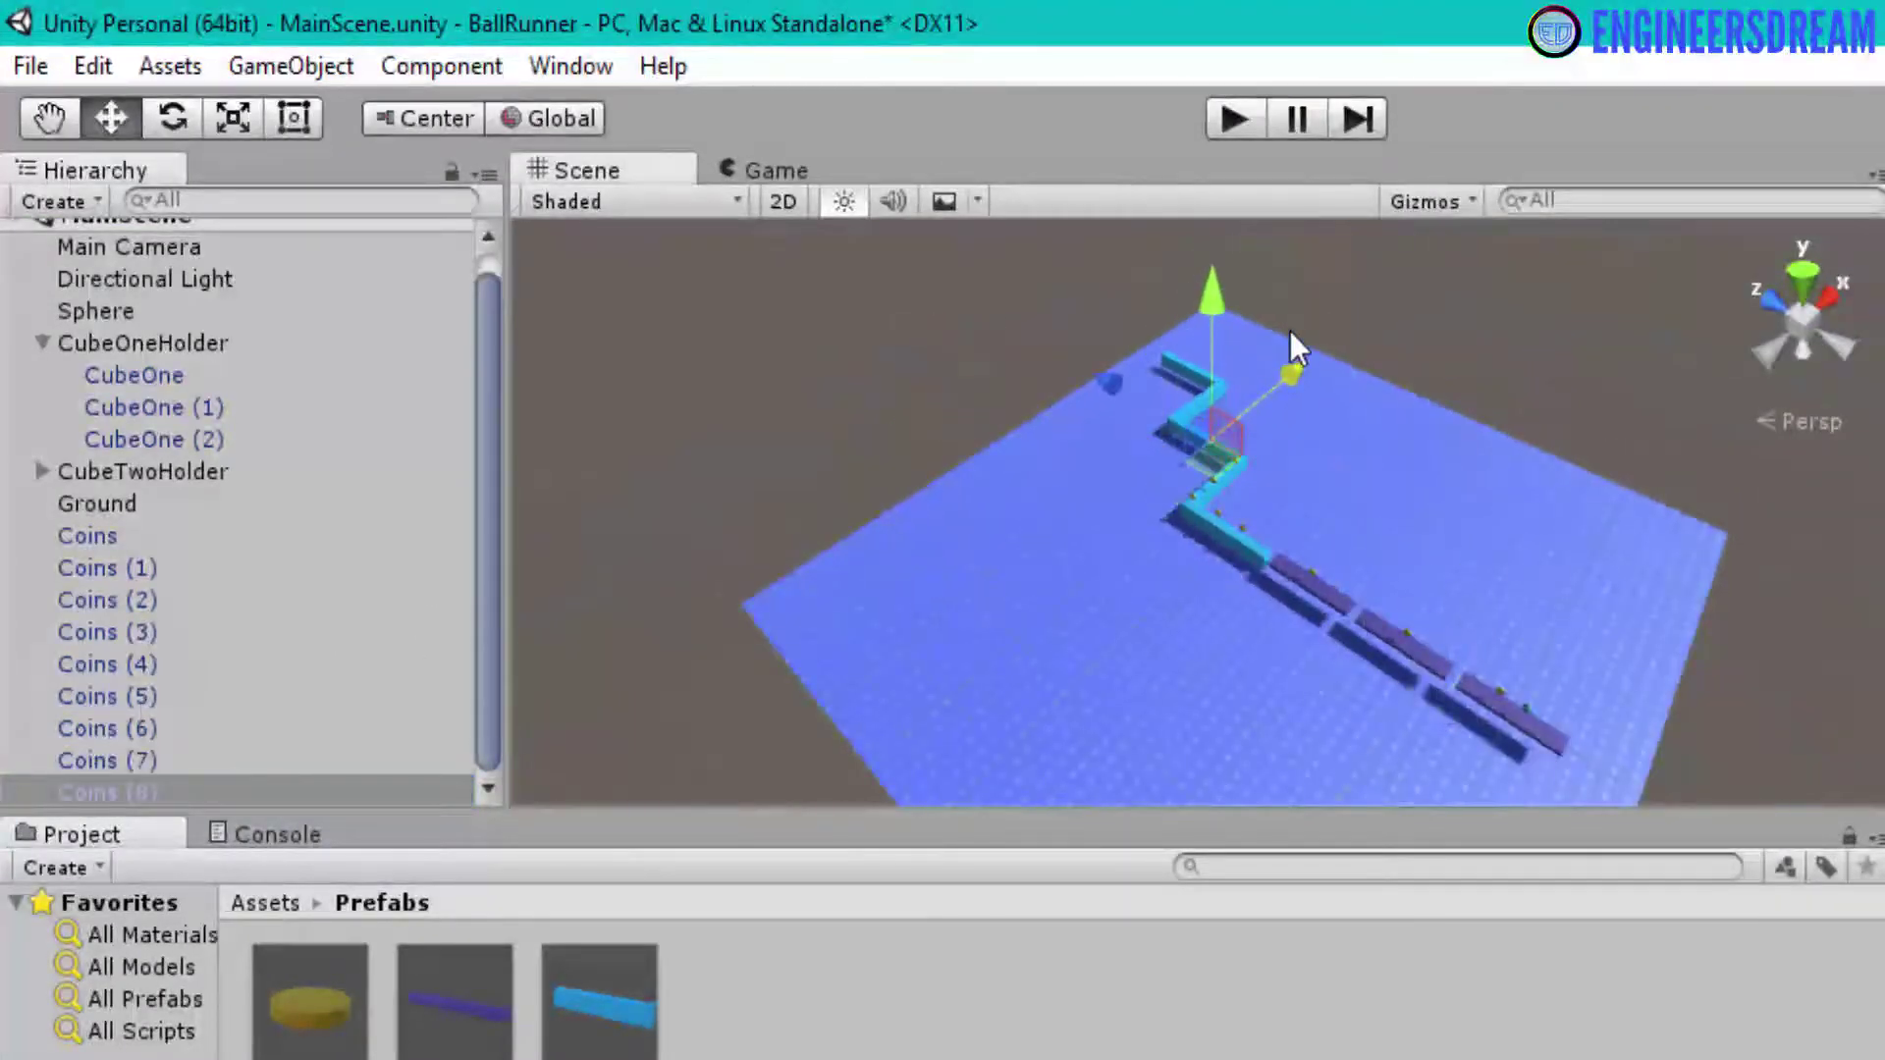
double_click(197, 793)
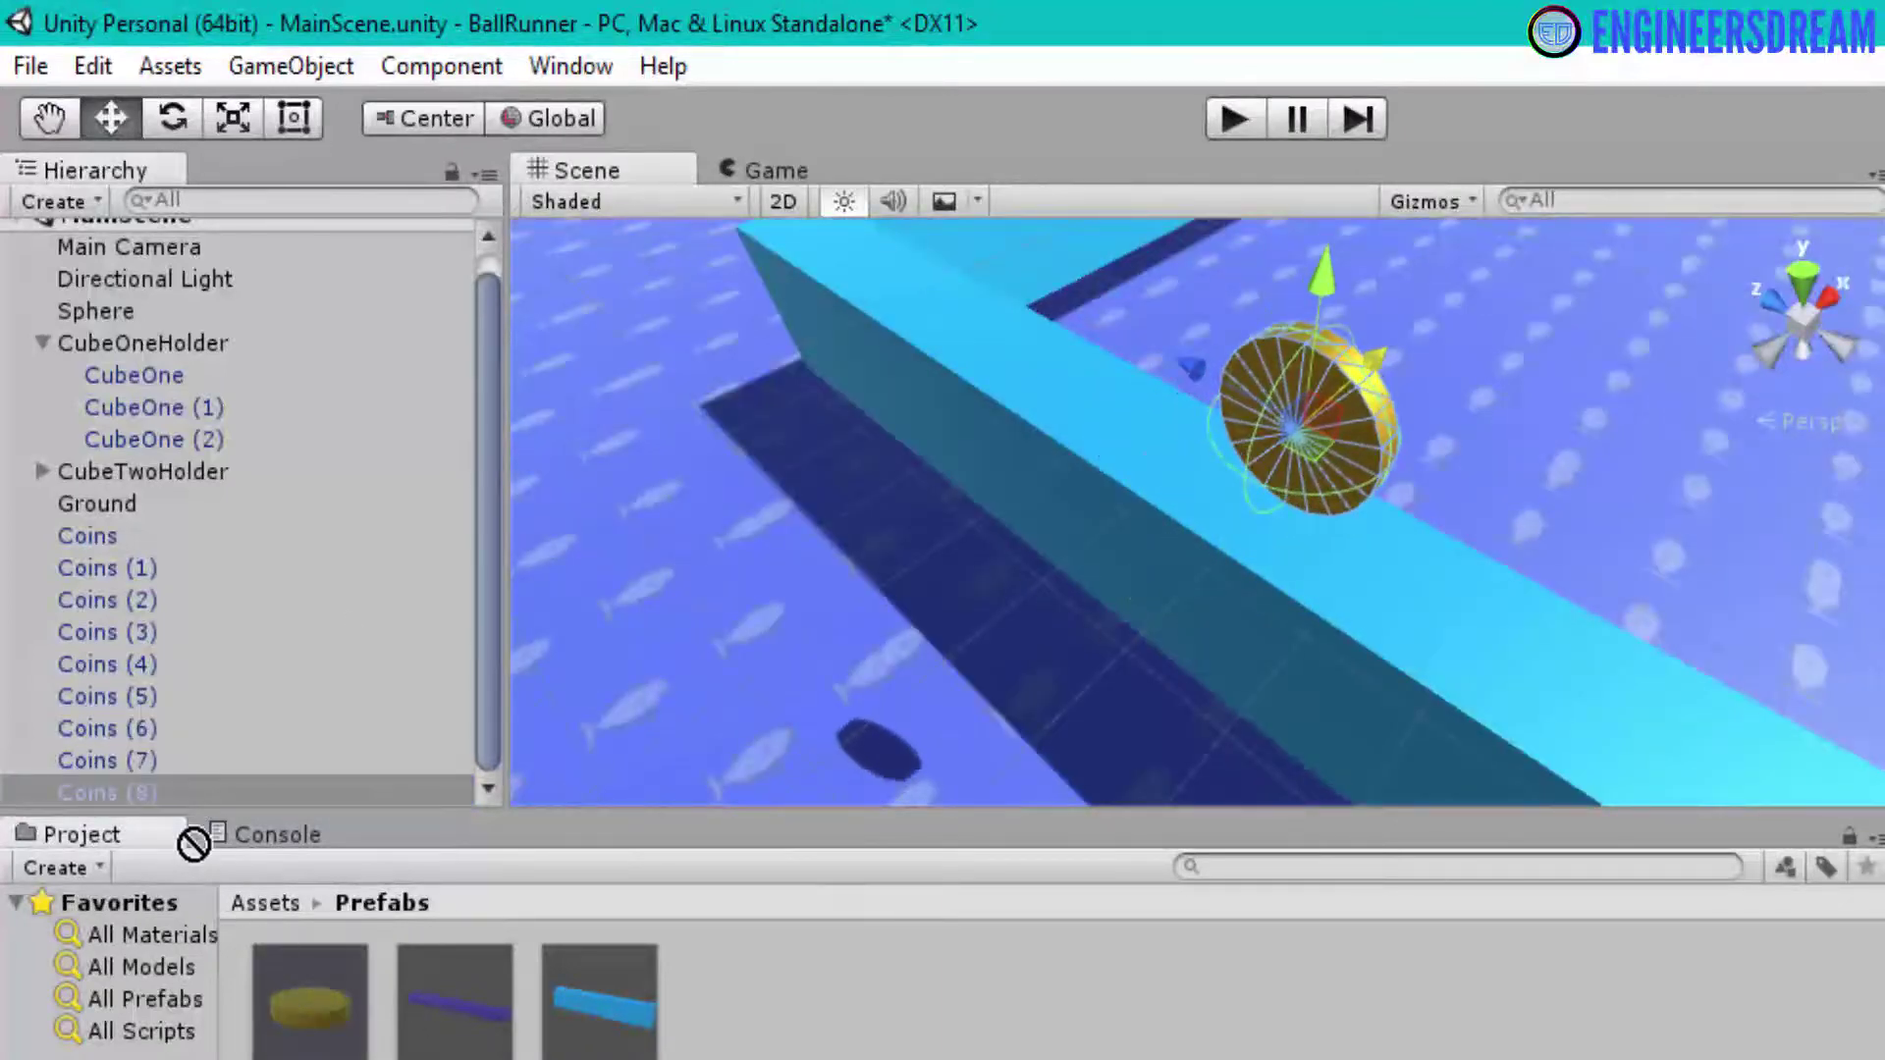
Place a new Coins prefab instance at the next corner of the cyan path and move the preceding coin back from it
drag(193, 842, 195, 775)
scroll(956, 527, down, 10)
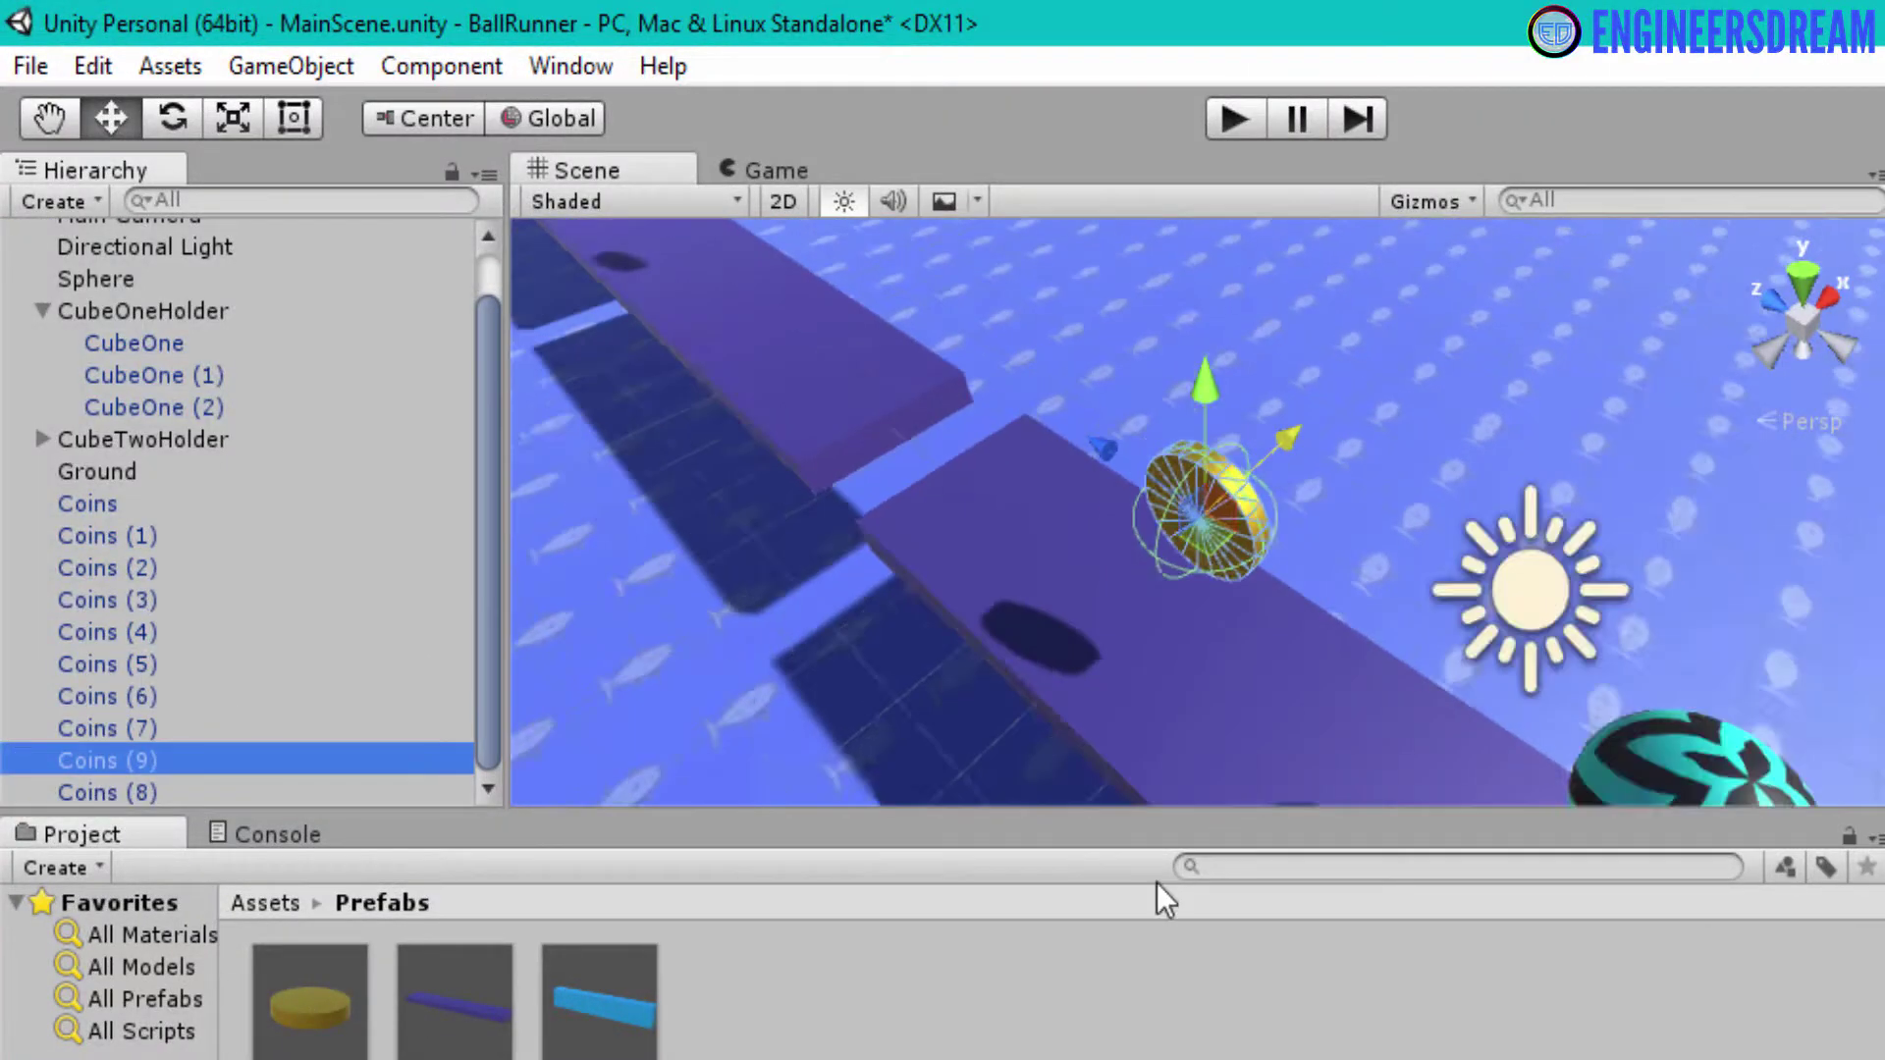
key(f)
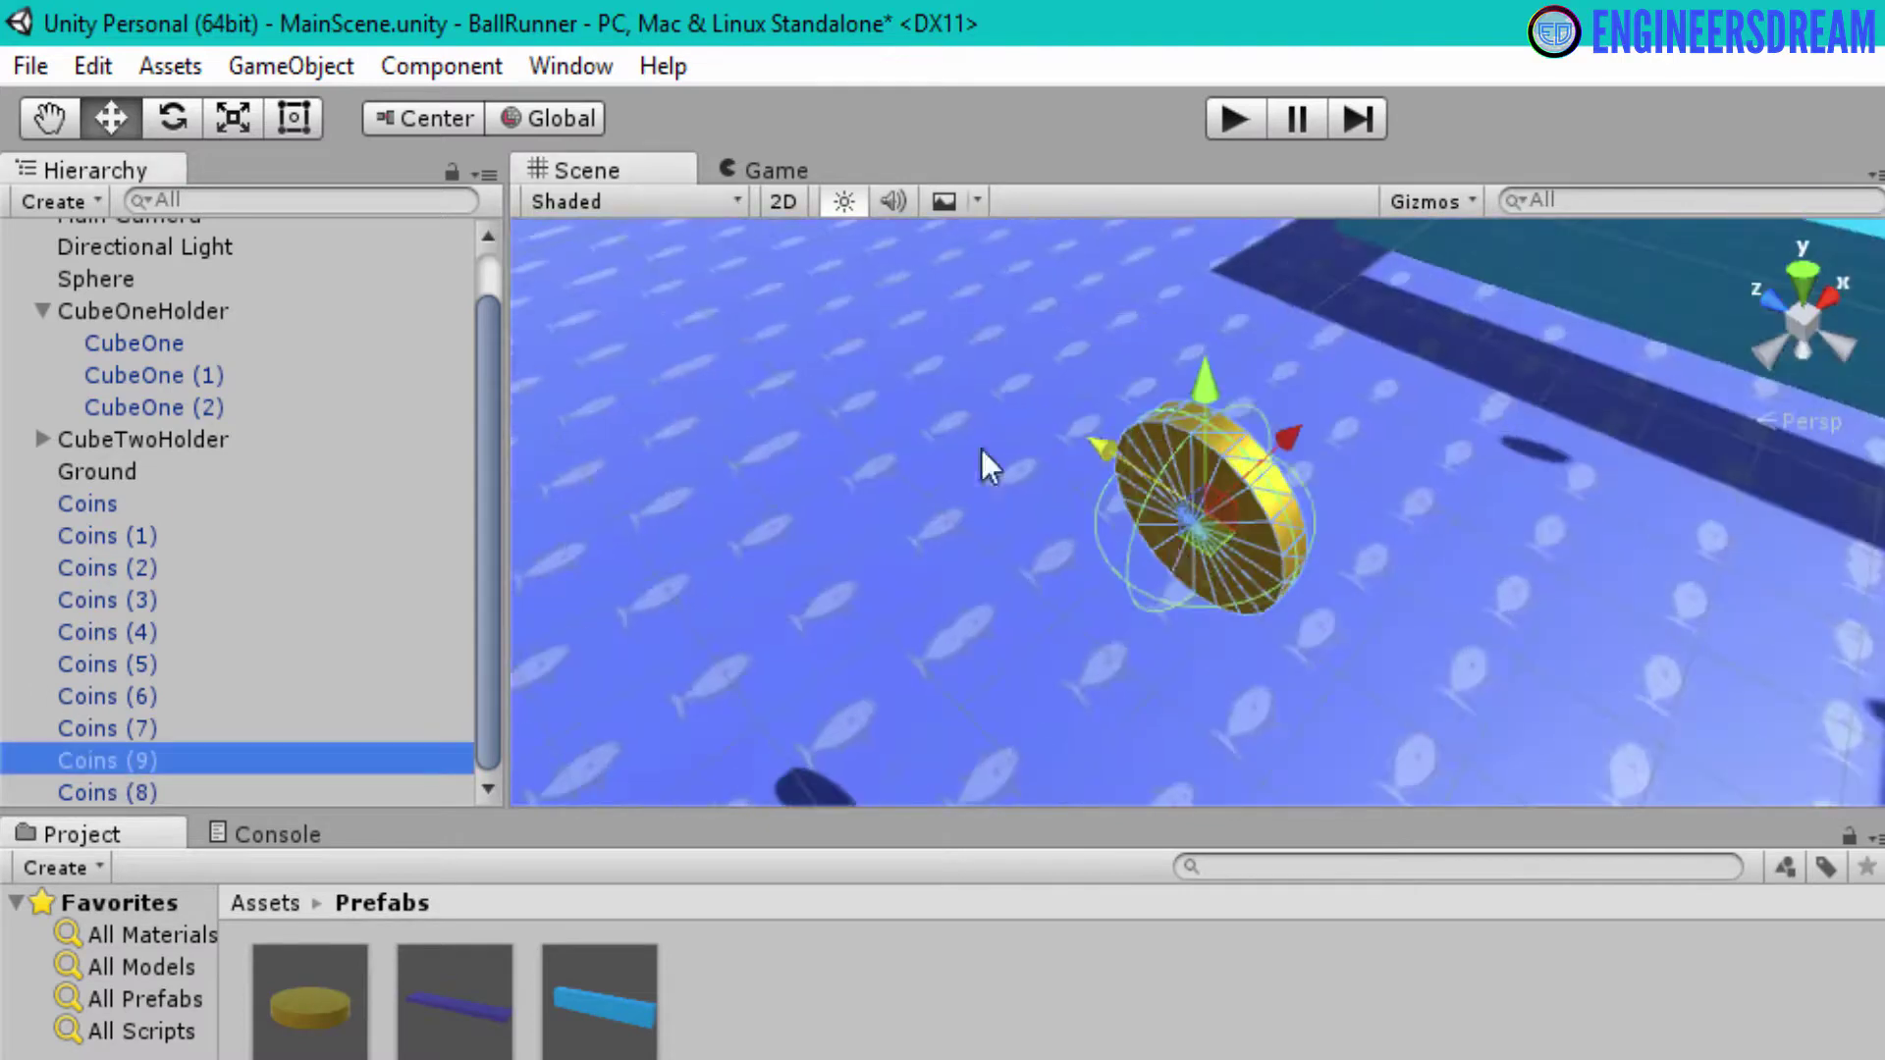
middle_drag(981, 449, 1407, 327)
drag(1407, 328, 1288, 220)
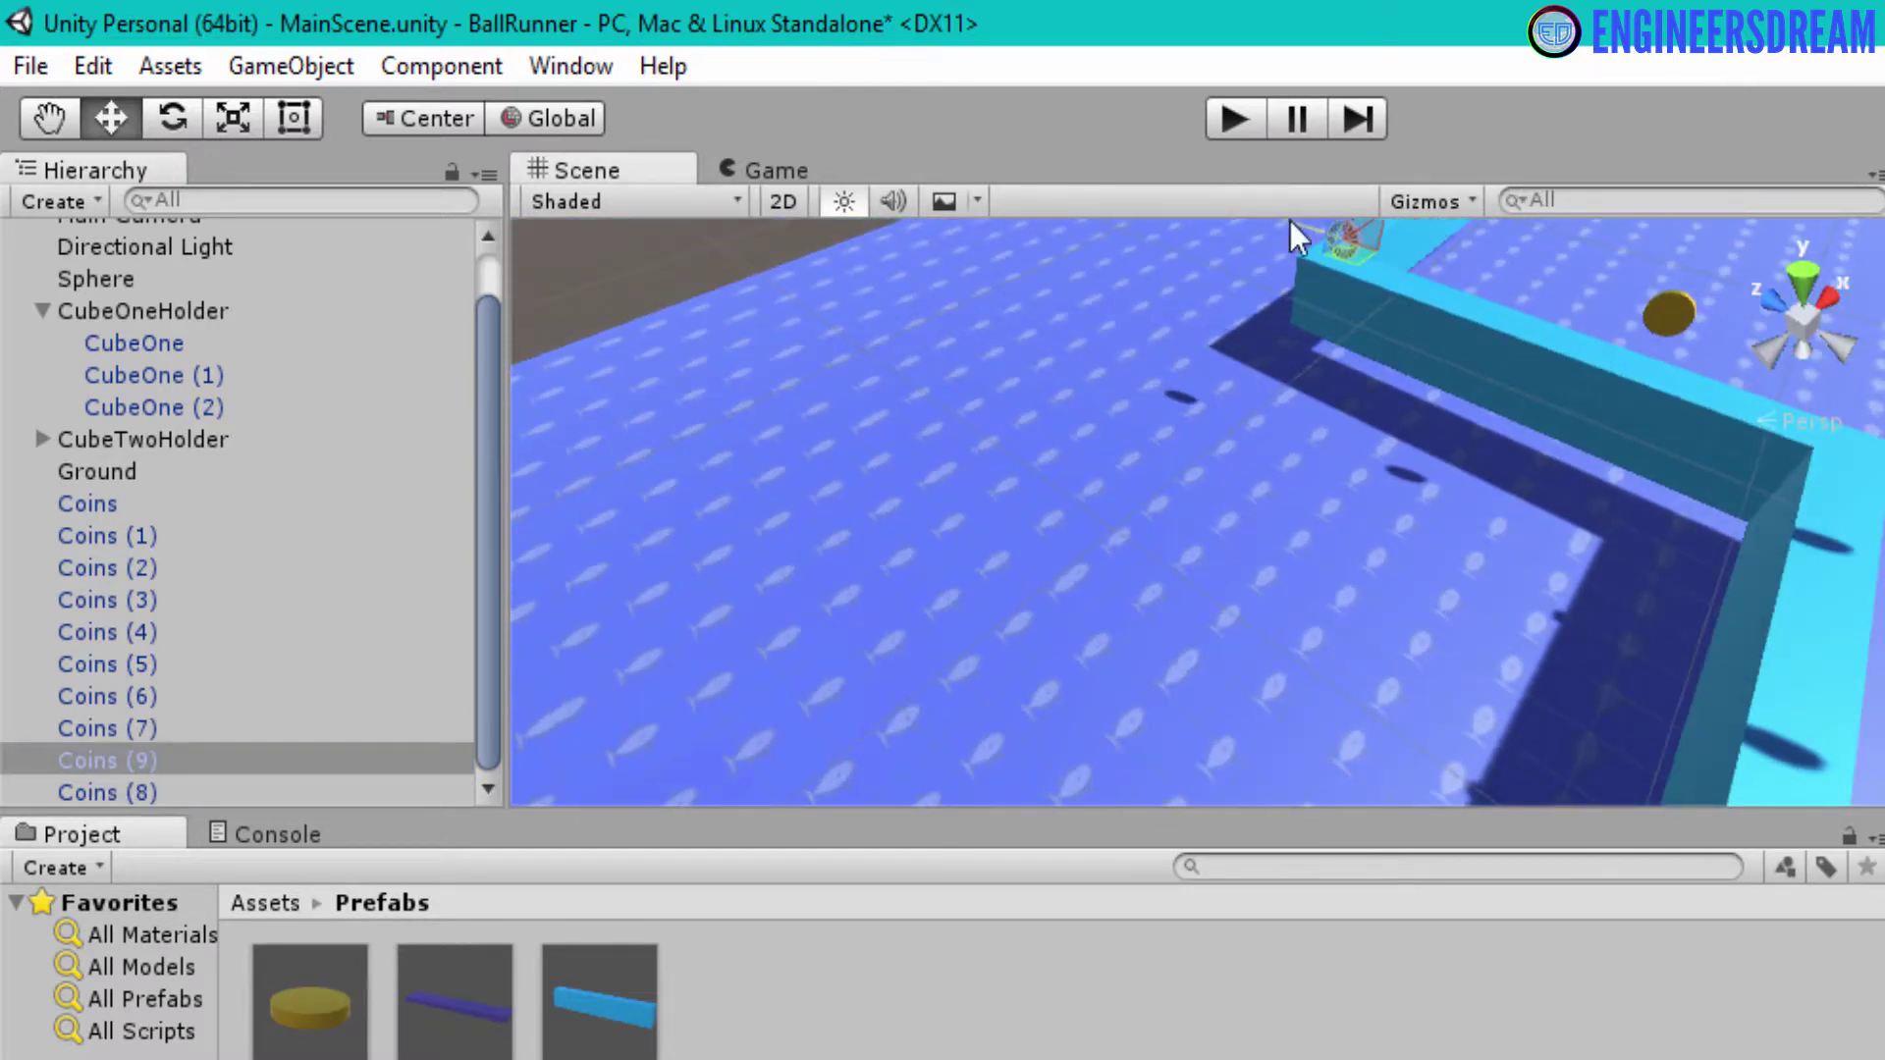
click(1669, 314)
drag(1605, 274, 1757, 393)
Add another Coins prefab instance and move it beside the coin at the far cyan corner
drag(294, 1049, 137, 785)
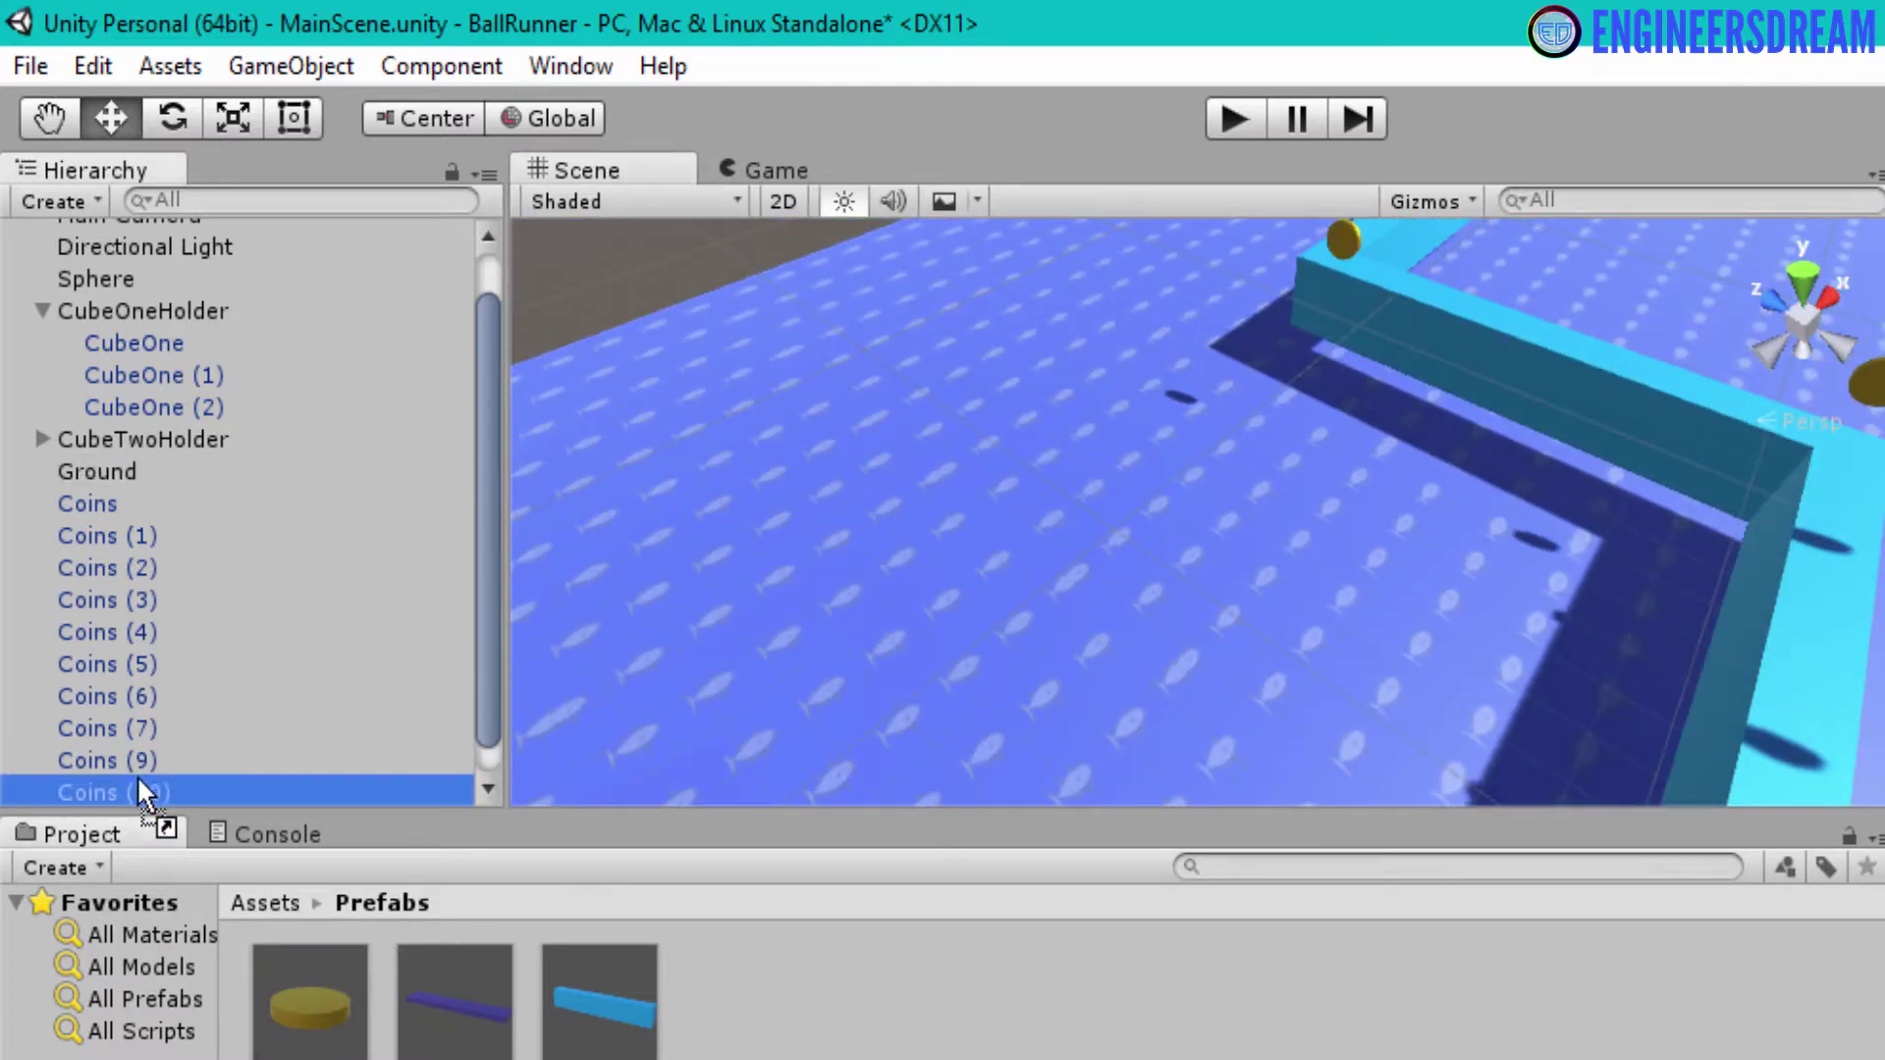
key(f)
scroll(1085, 544, down, 8)
drag(1103, 450, 776, 236)
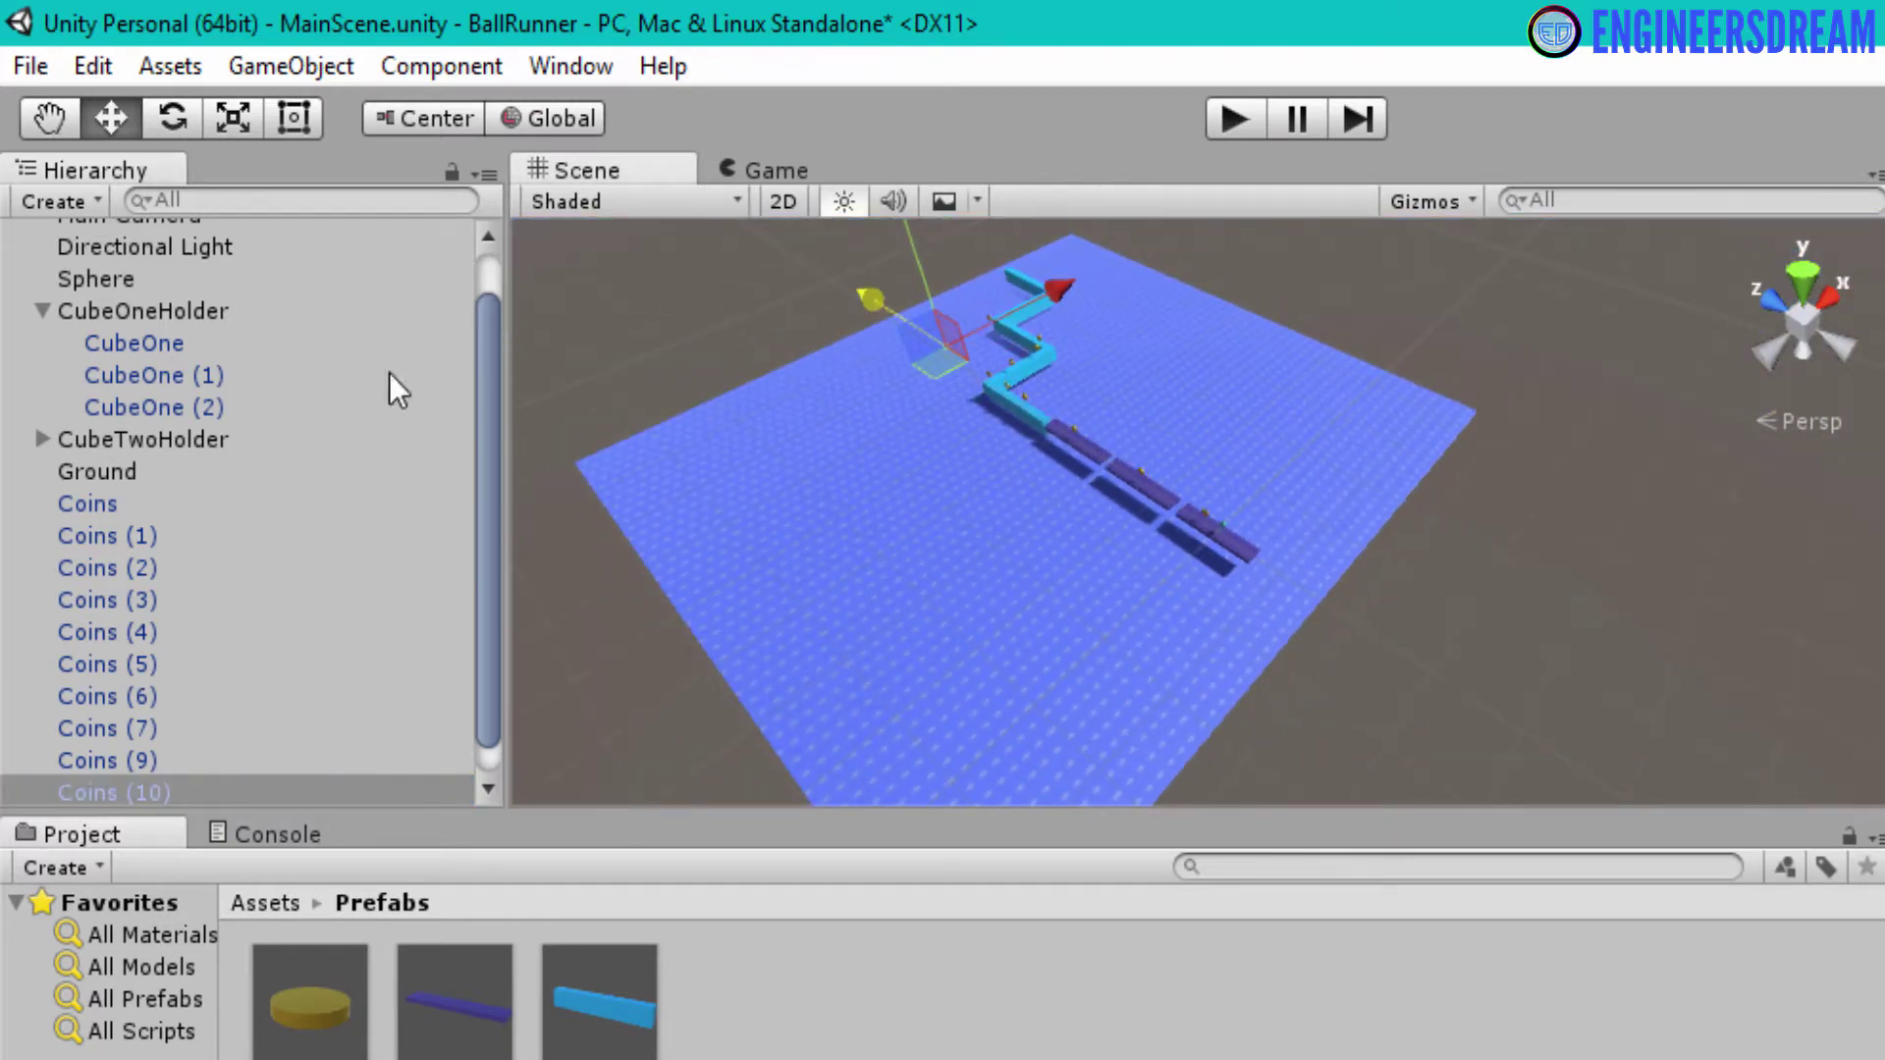
click(99, 758)
key(f)
drag(1136, 420, 1499, 59)
scroll(1127, 619, down, 5)
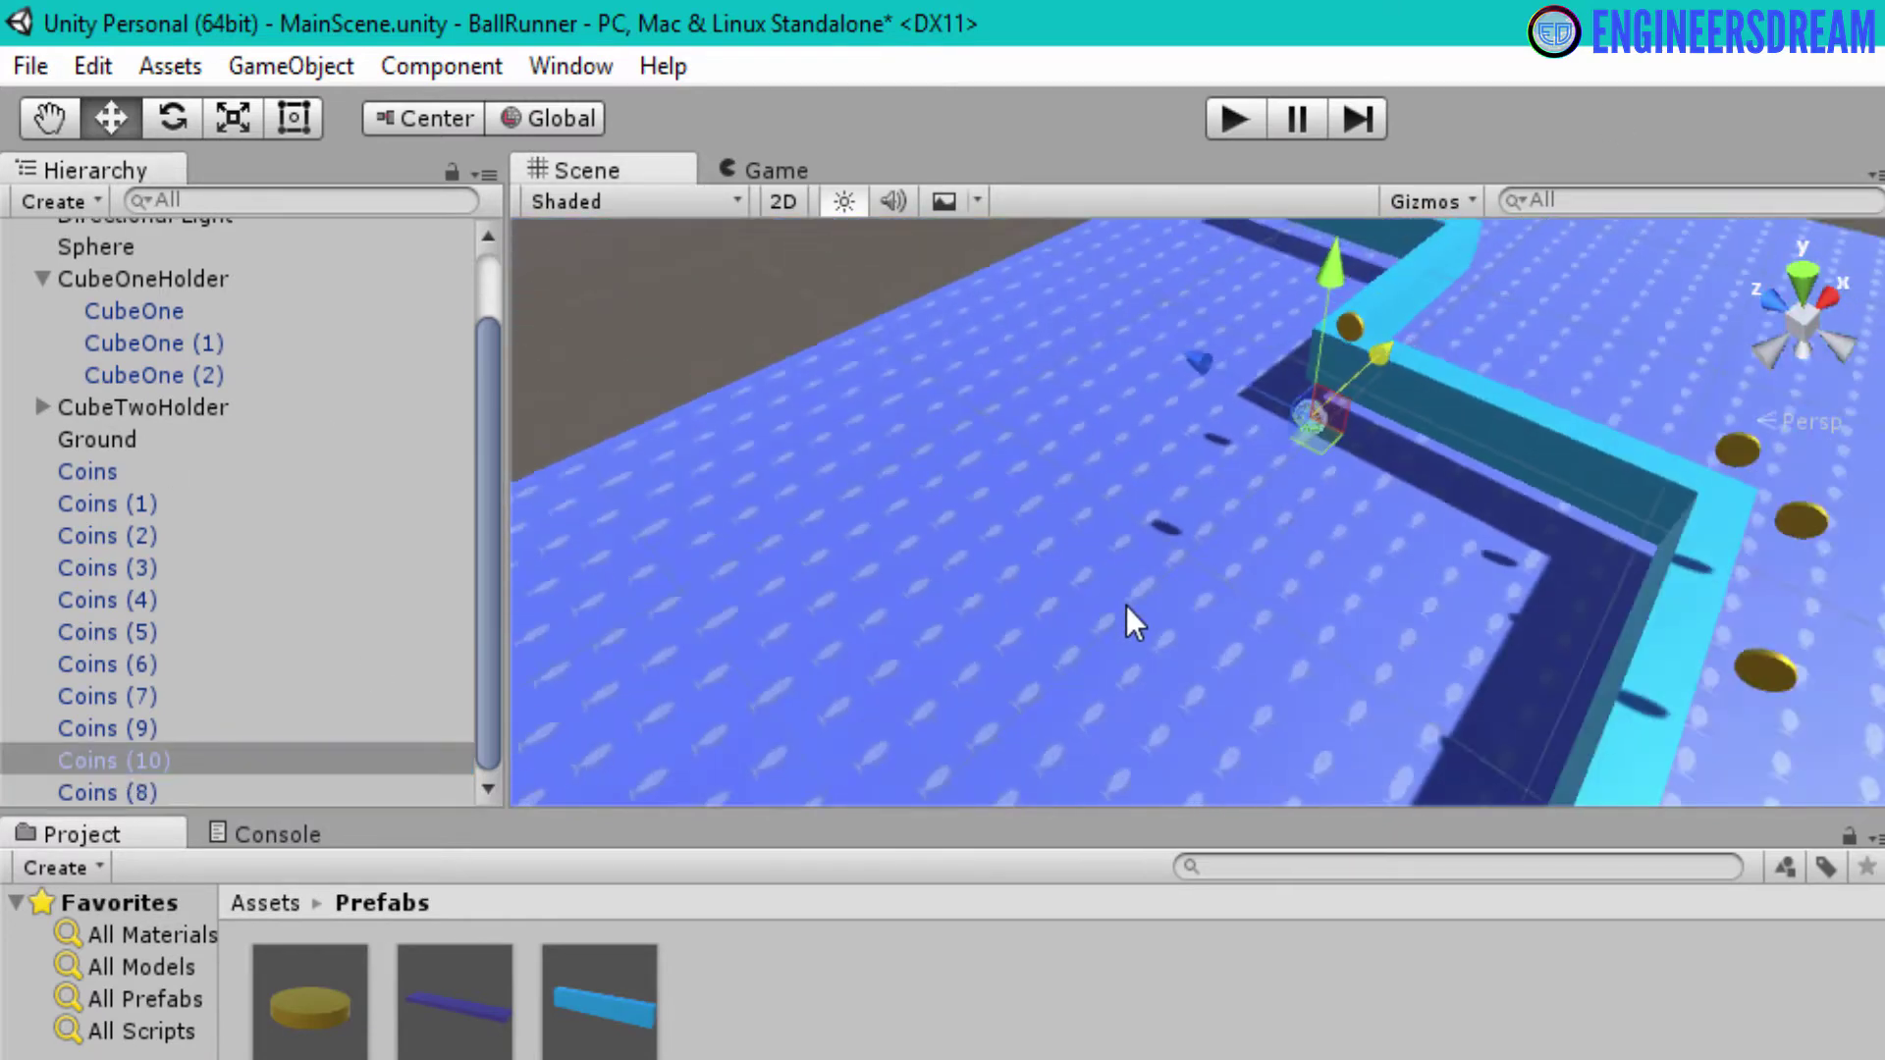
Reposition Coins (8) along the middle of its cyan block and shift the preceding coin over the block's near corner
click(1686, 497)
click(1695, 454)
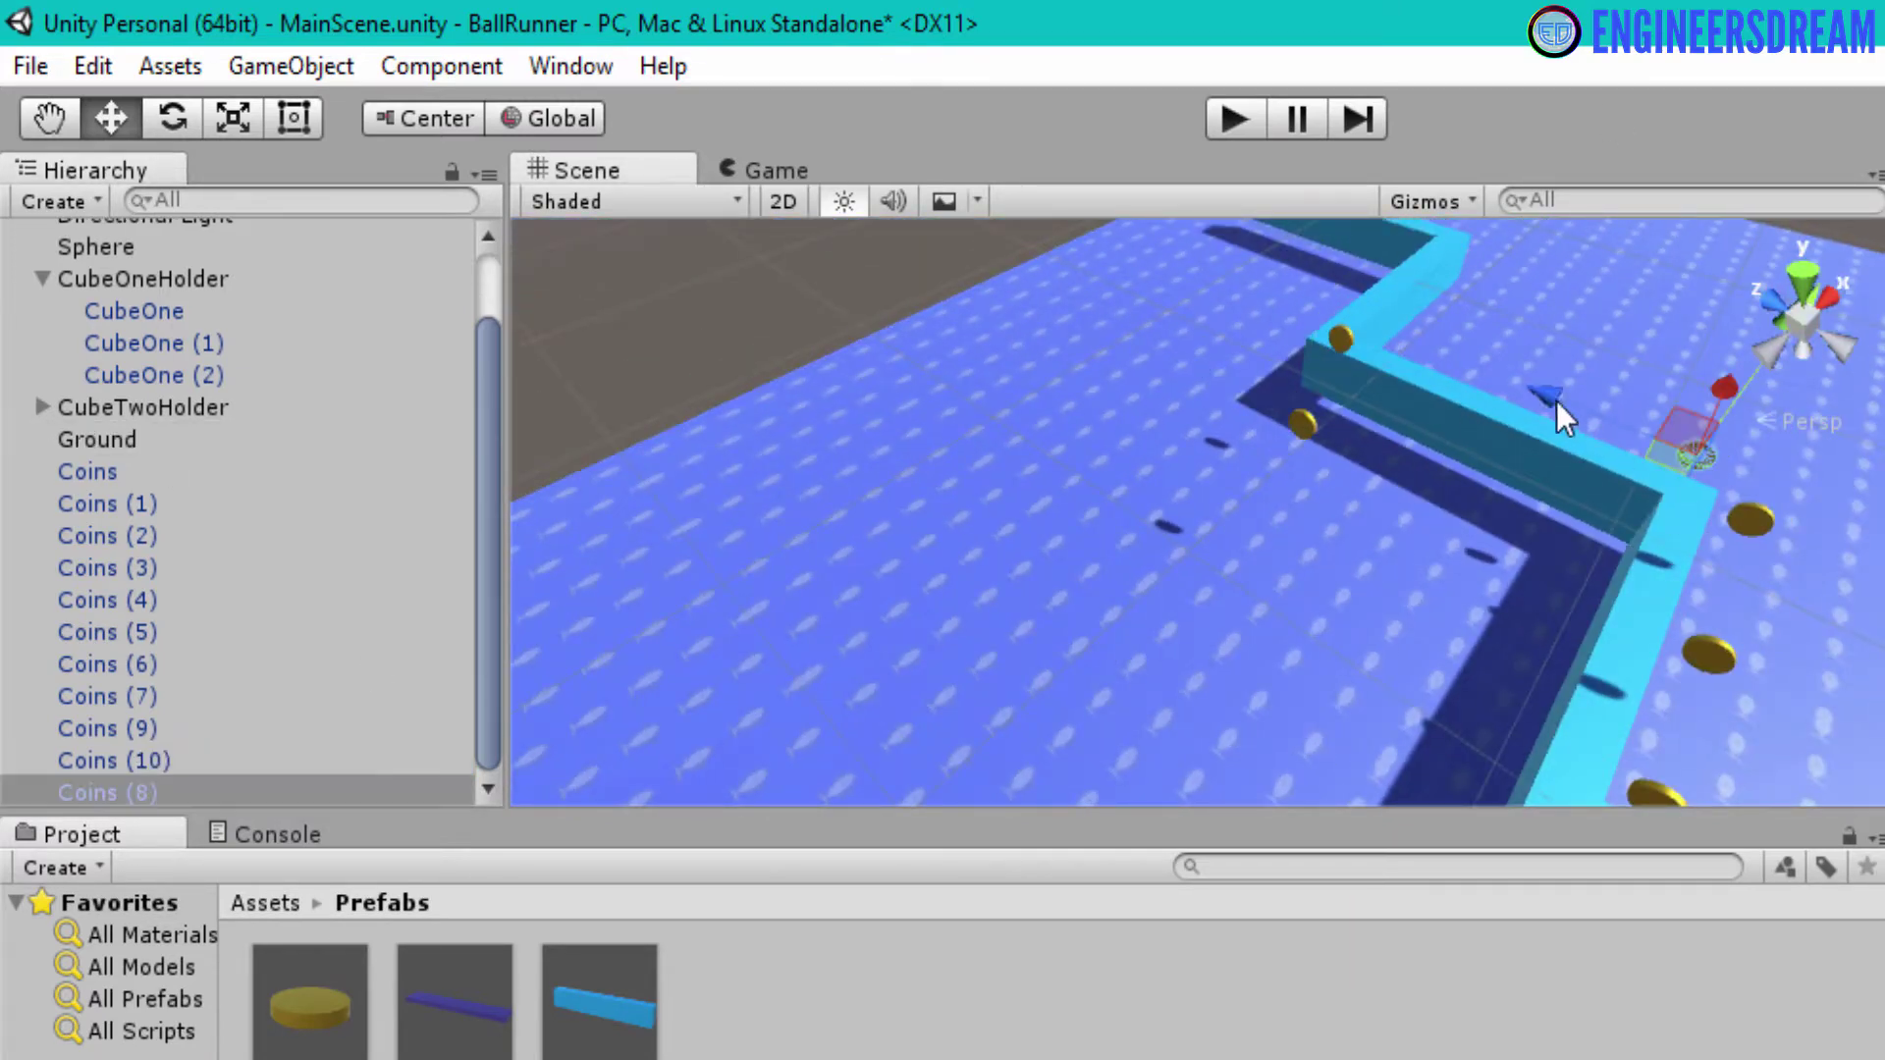
drag(1556, 400, 1373, 348)
click(1750, 518)
click(1668, 589)
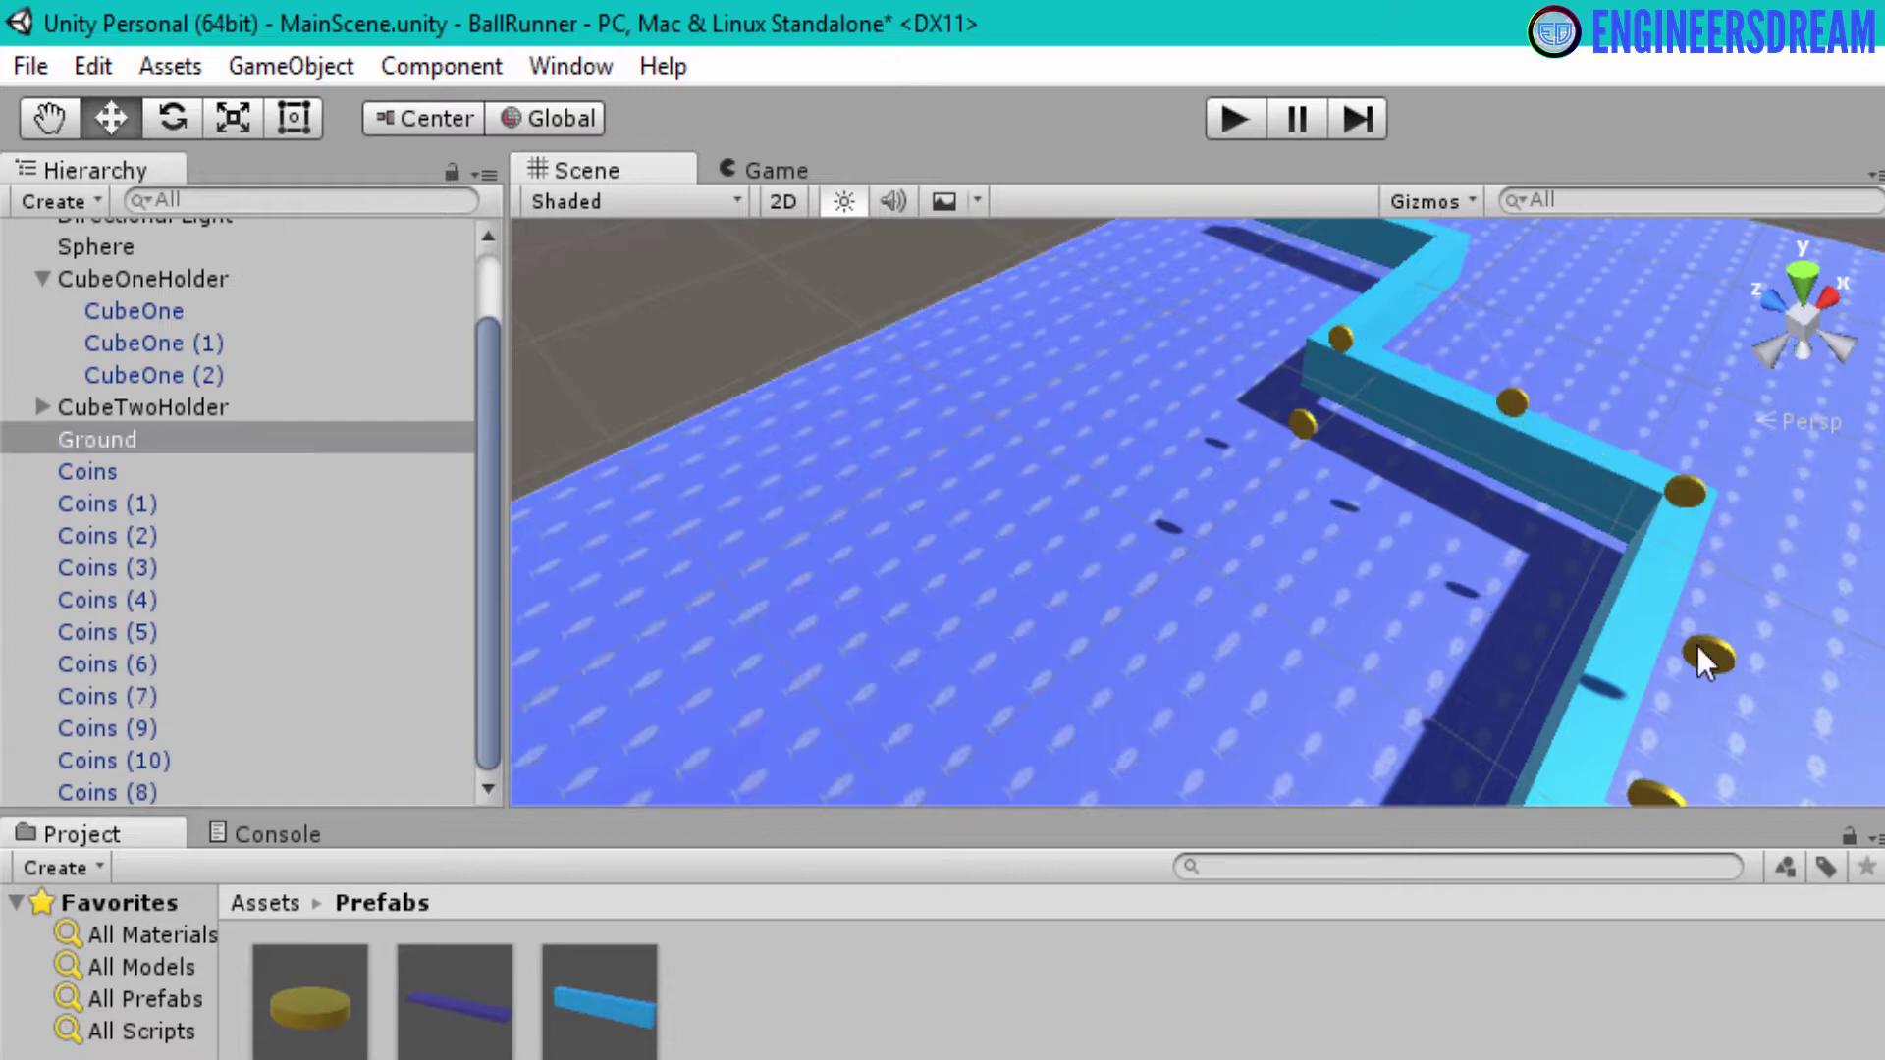
Move Coins (6) and Coins (5) over the first crosswise cyan block
click(1696, 645)
scroll(1482, 647, down, 2)
click(1457, 726)
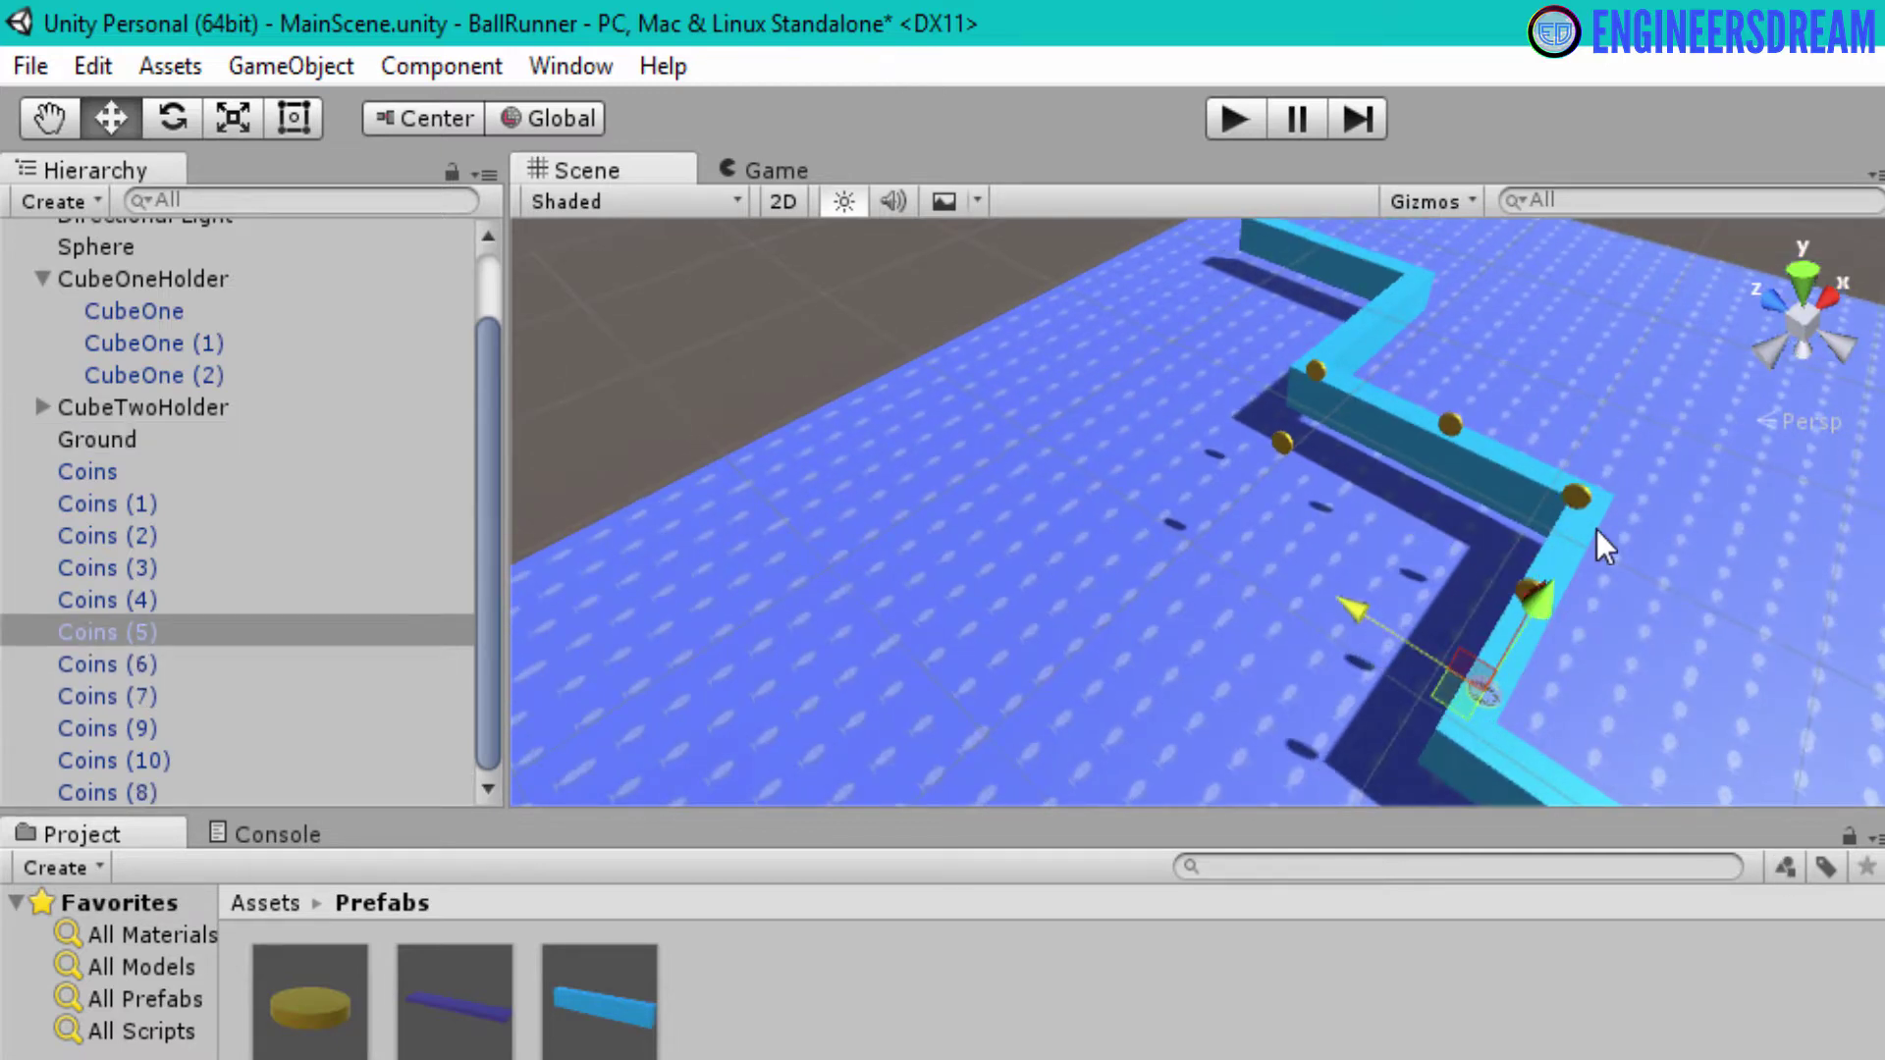
Shift Coins (8) along X to centre it over its cyan block
alt+drag(1596, 528, 1439, 716)
click(1470, 579)
drag(1618, 539, 1642, 532)
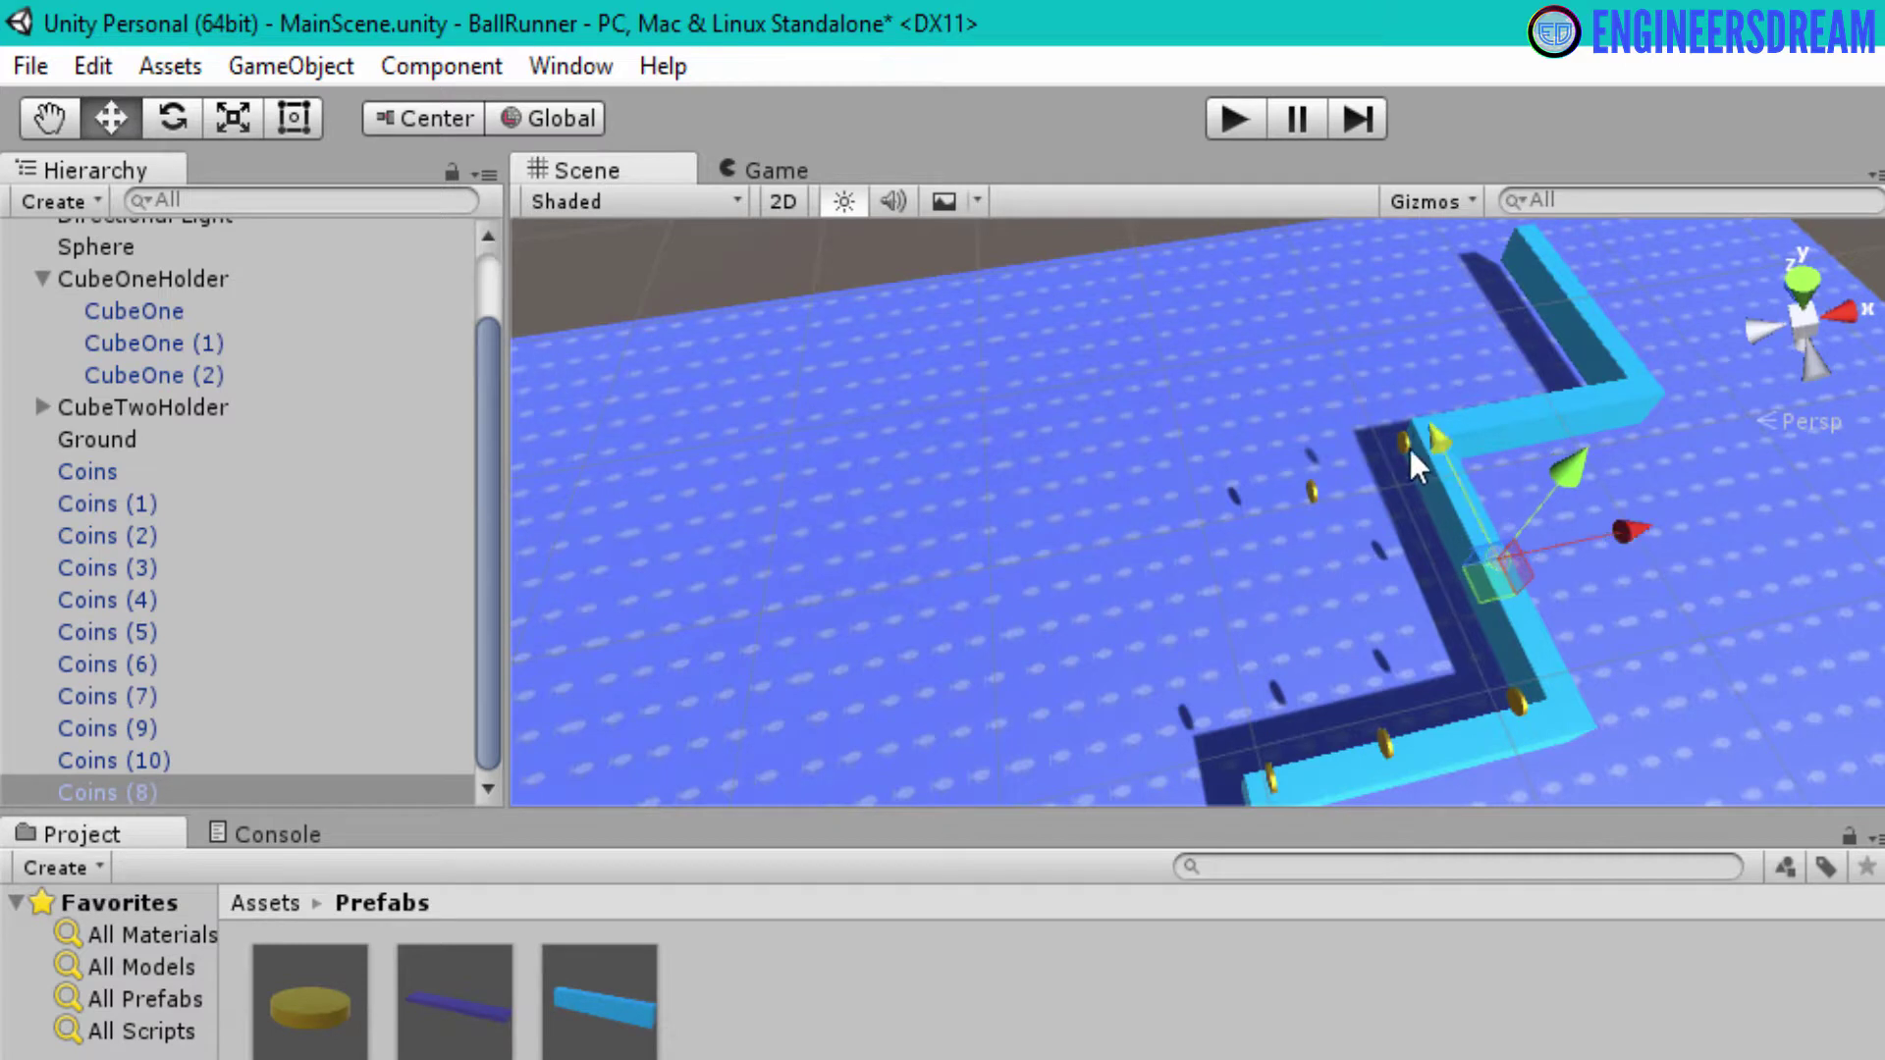
Move Coins (10) over the far cyan corner and shift Coins (9) along X onto the corner before it
click(1311, 490)
drag(1317, 485, 1661, 358)
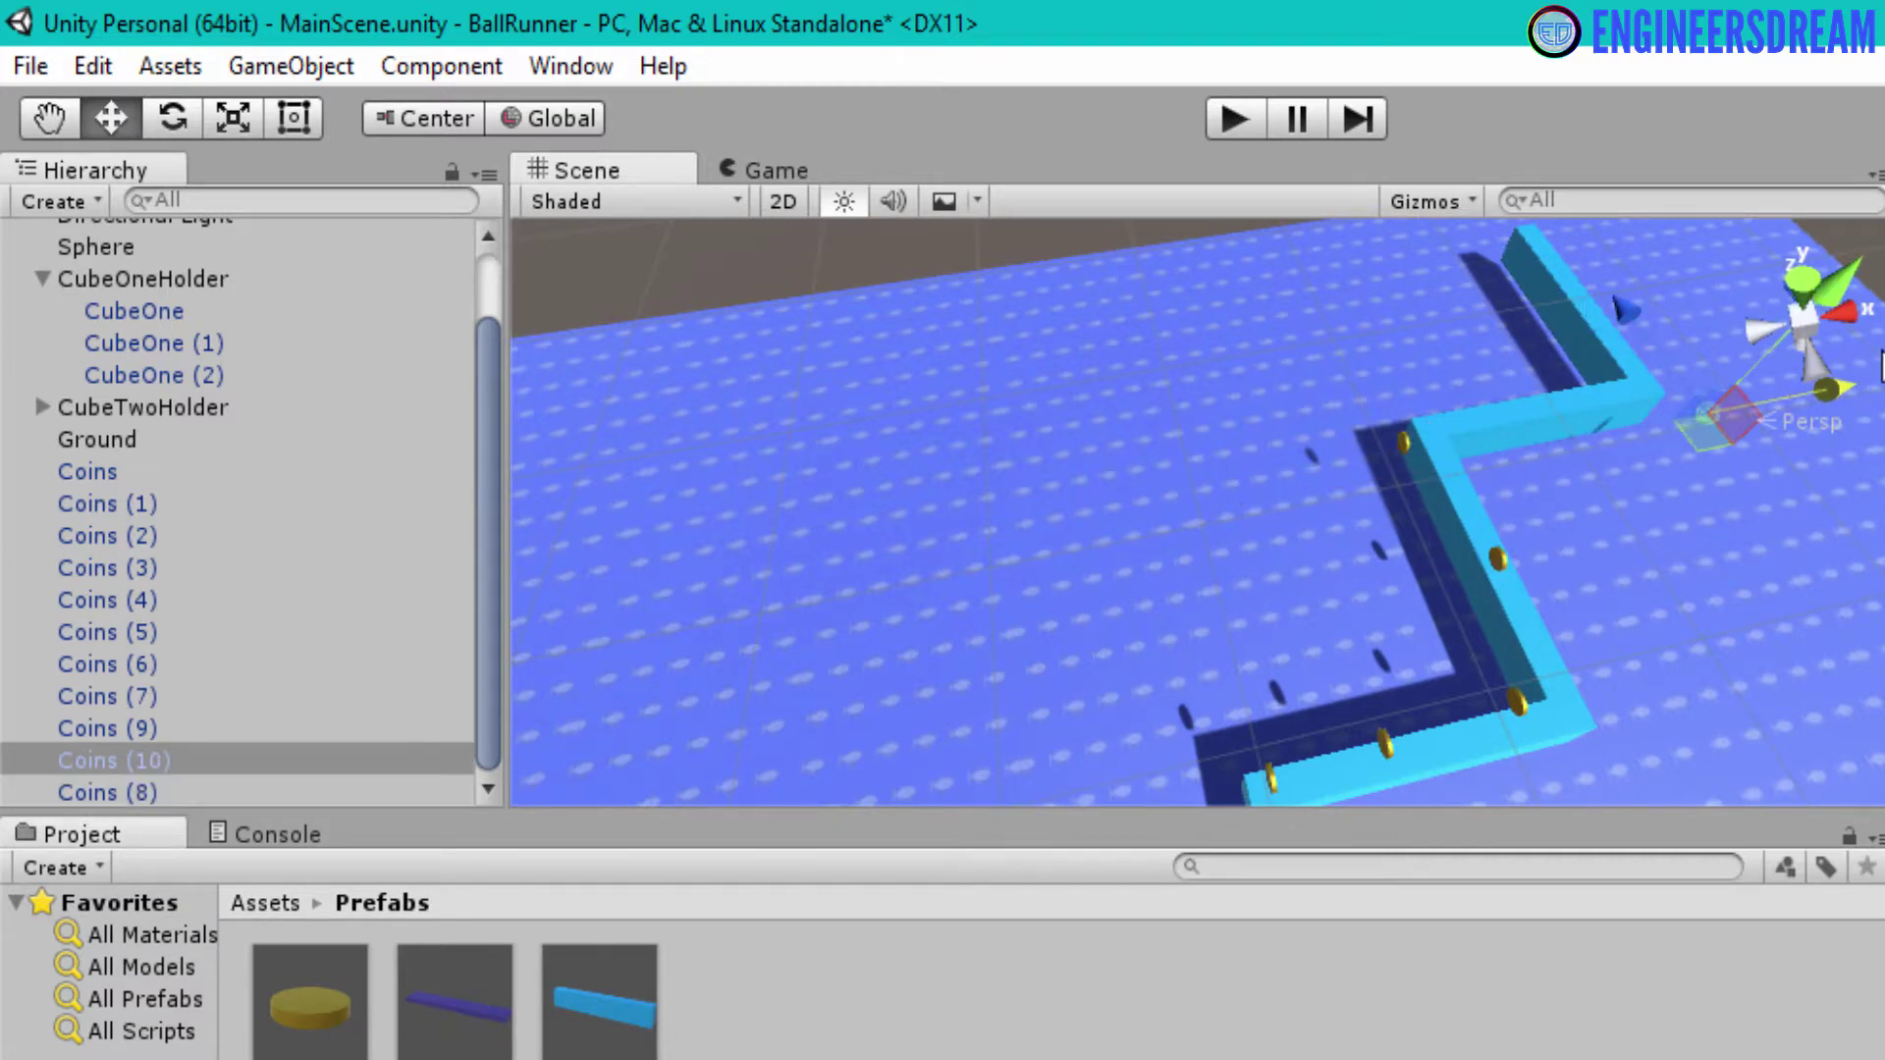
click(1404, 444)
drag(1553, 415, 1578, 407)
click(1662, 358)
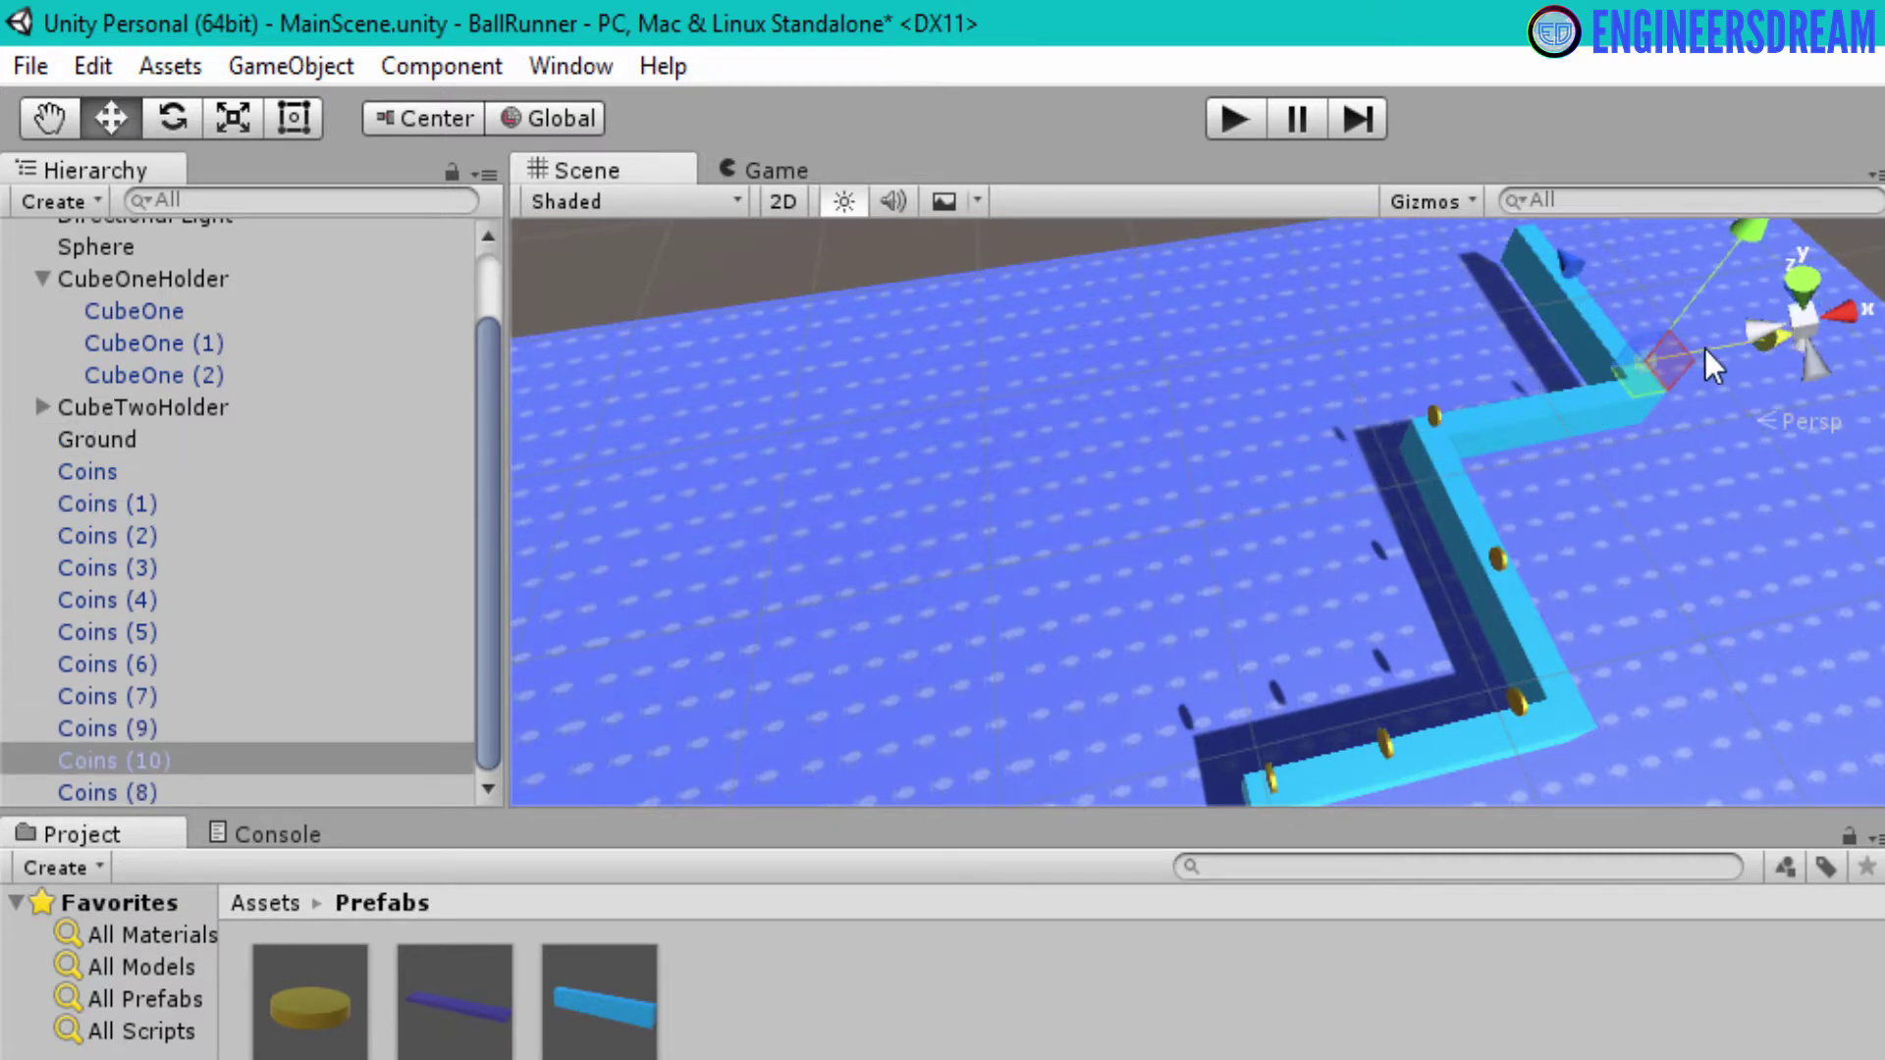
Duplicate Coins (10) and move the copy over the far end of the last cyan block
click(167, 756)
key(ctrl+d)
scroll(1074, 650, down, 6)
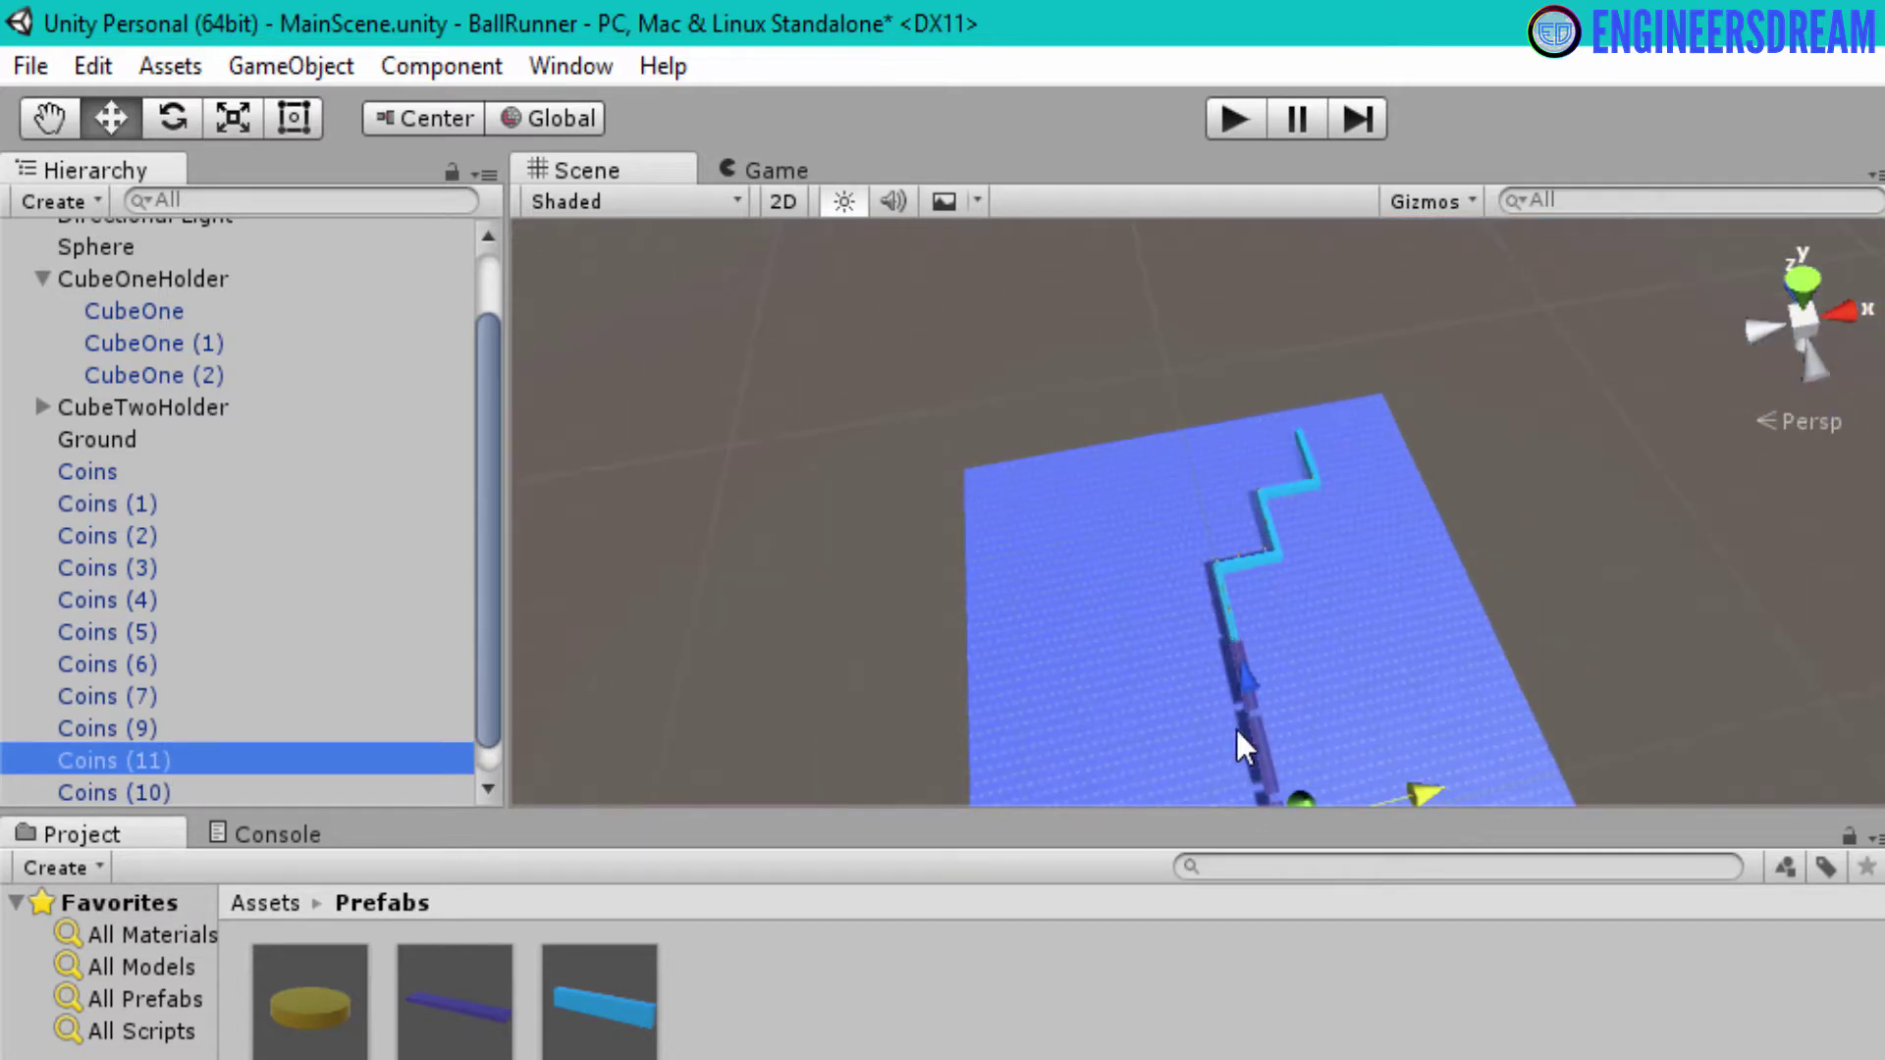
drag(1267, 458, 1357, 417)
scroll(1330, 491, up, 8)
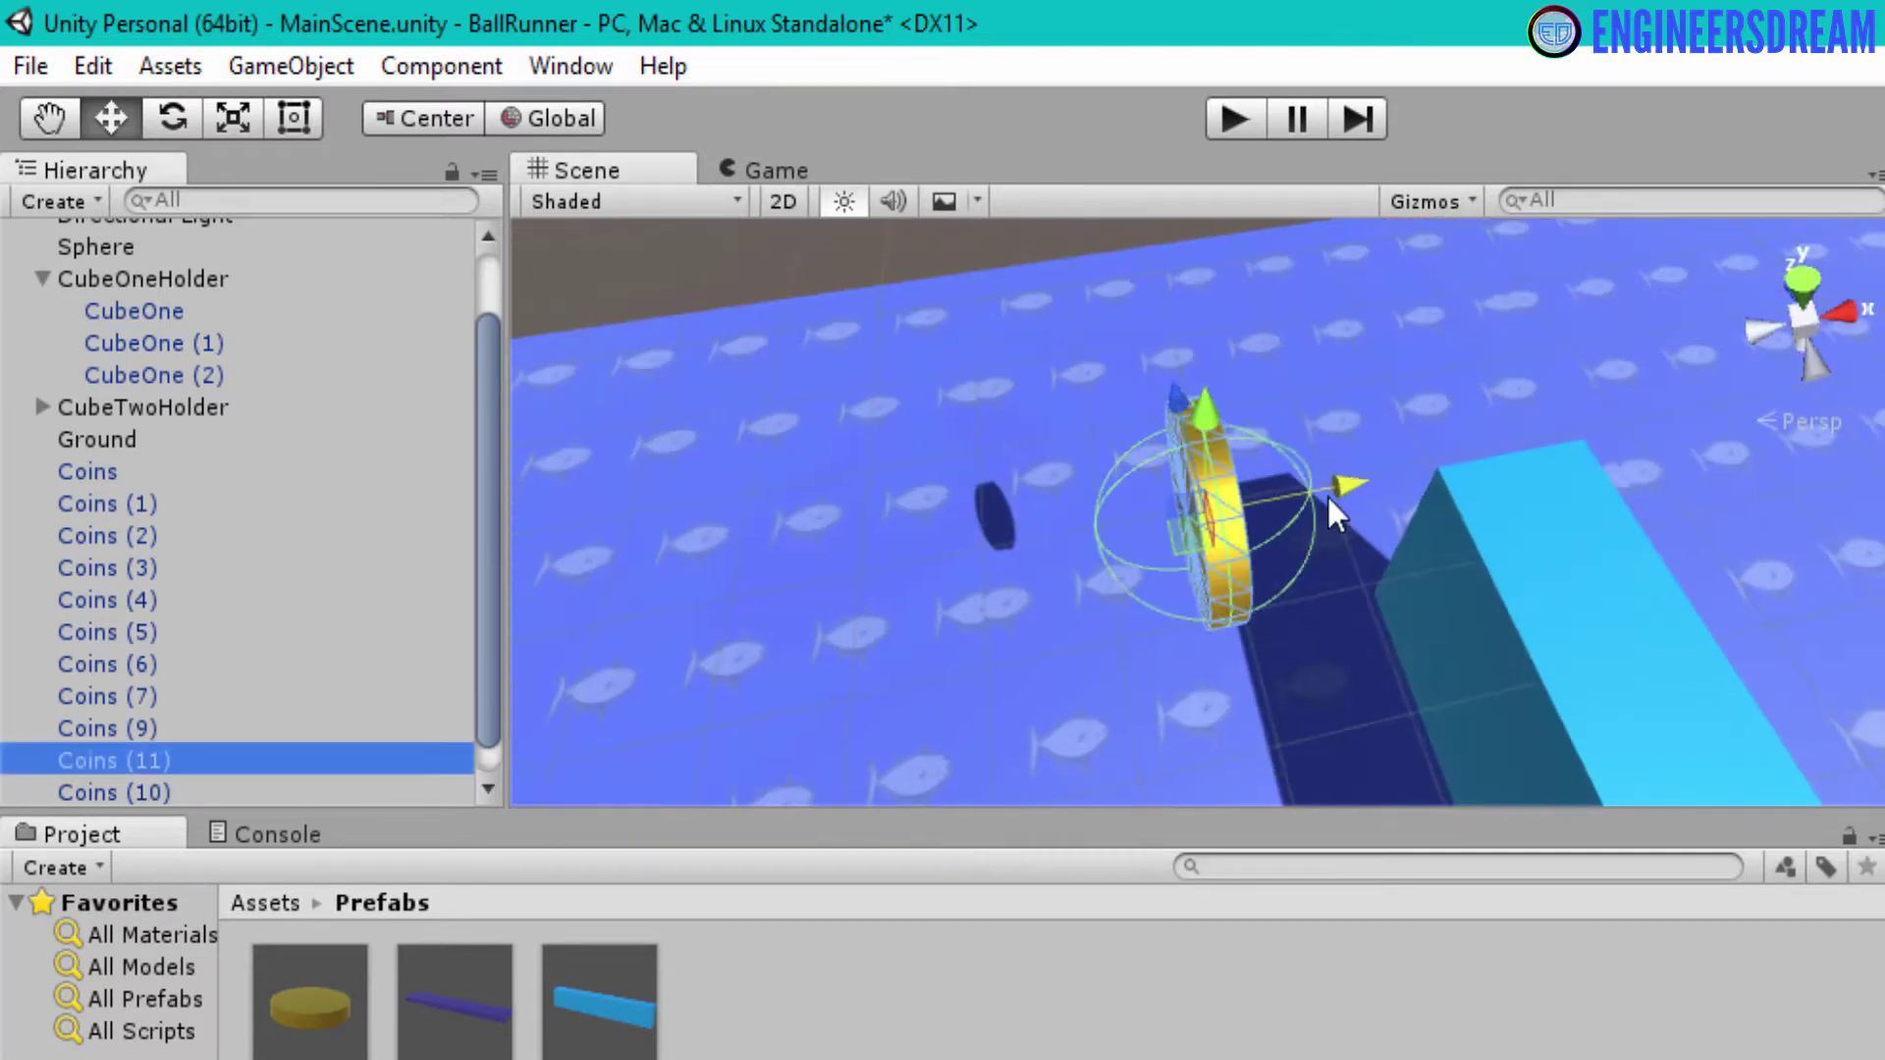
scroll(1353, 580, down, 6)
Adjust Coins (9) along Z at the near corner of the second crosswise cyan block
click(1286, 719)
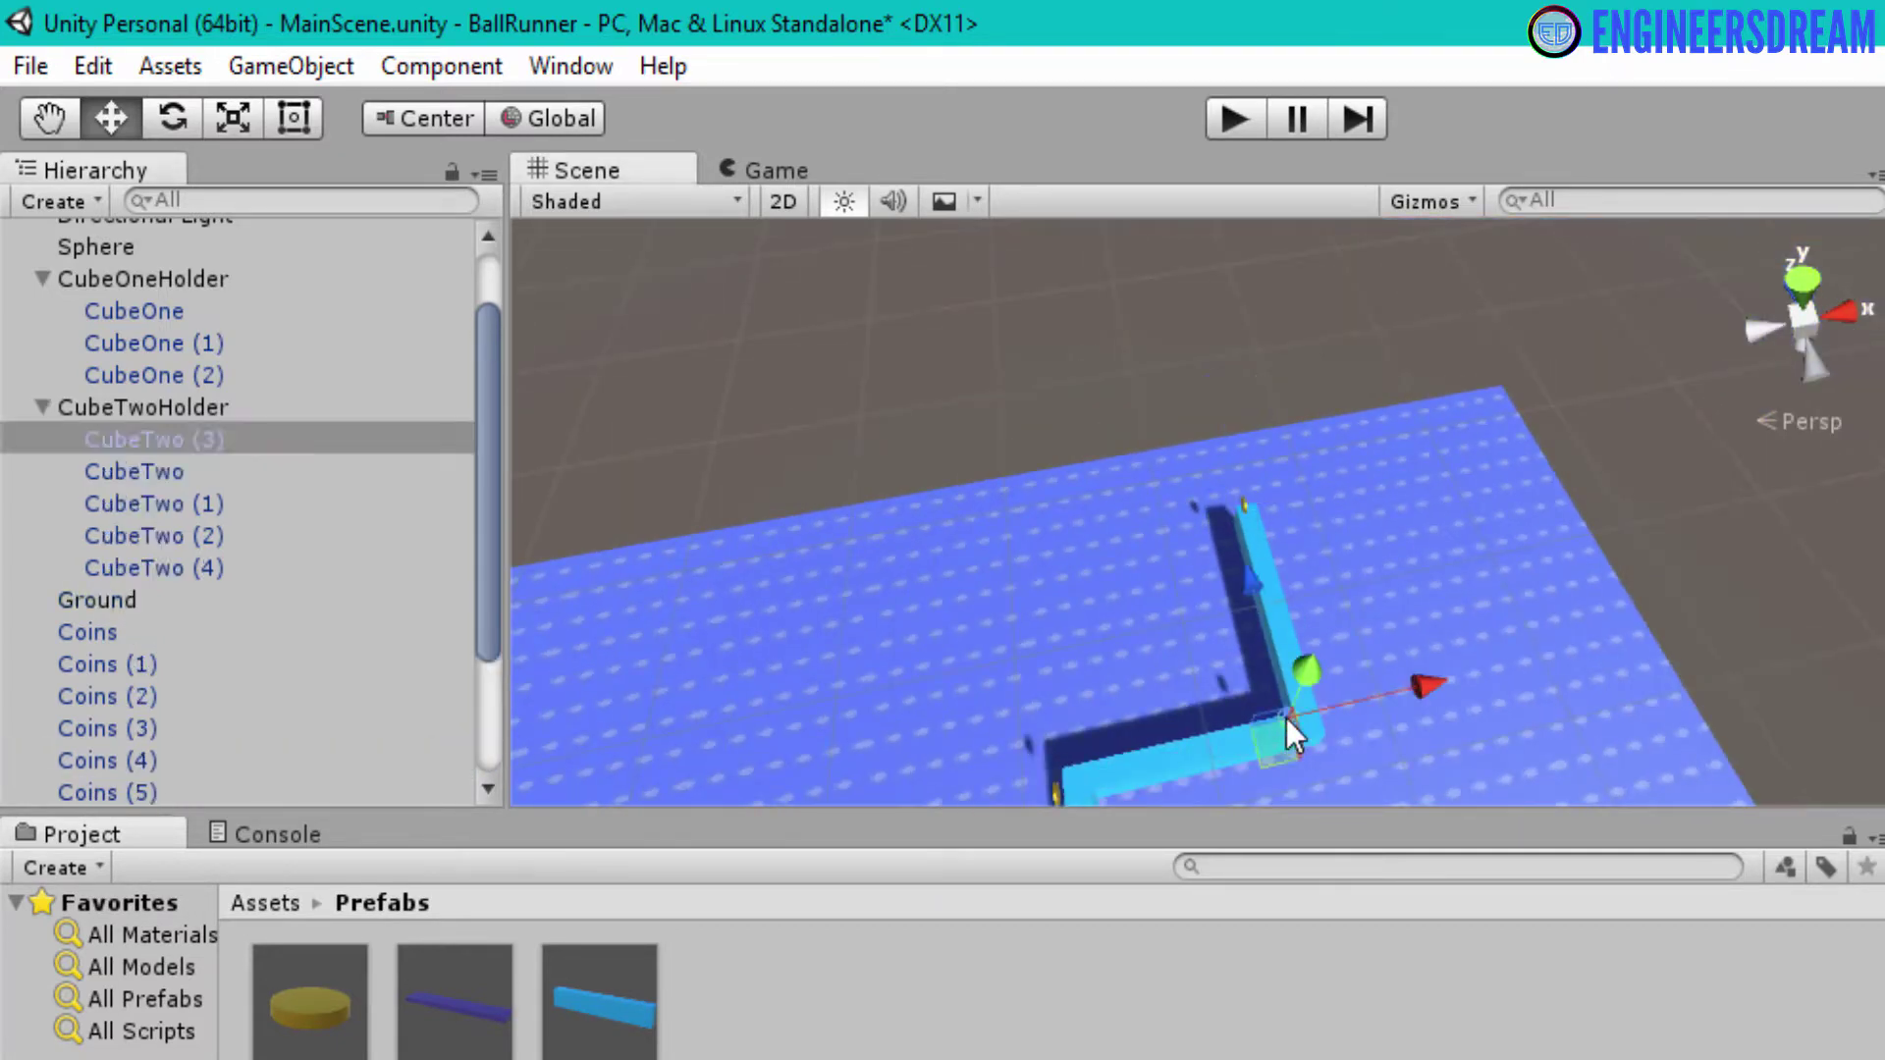
click(1131, 733)
click(1129, 731)
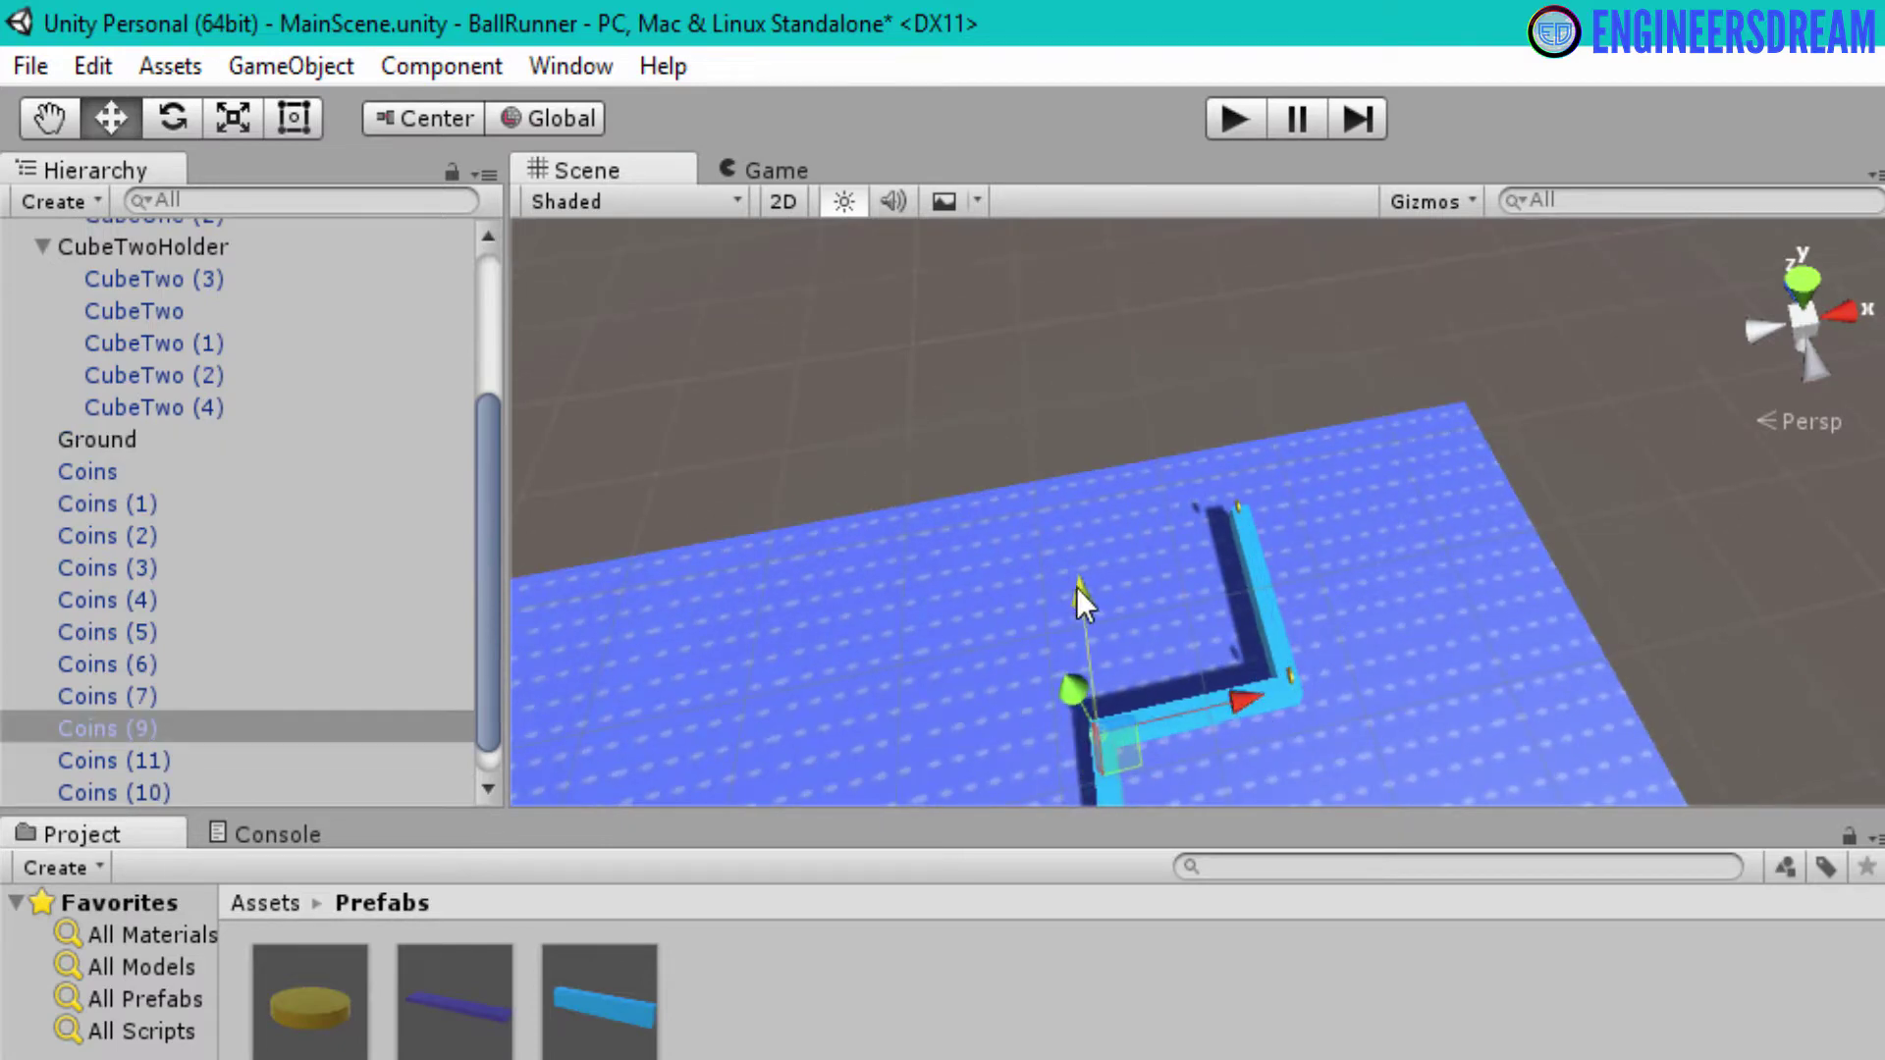
Examine the first coin and Coins (11) up close, along with the components and Gold material of Coins (11)
click(114, 496)
double_click(114, 481)
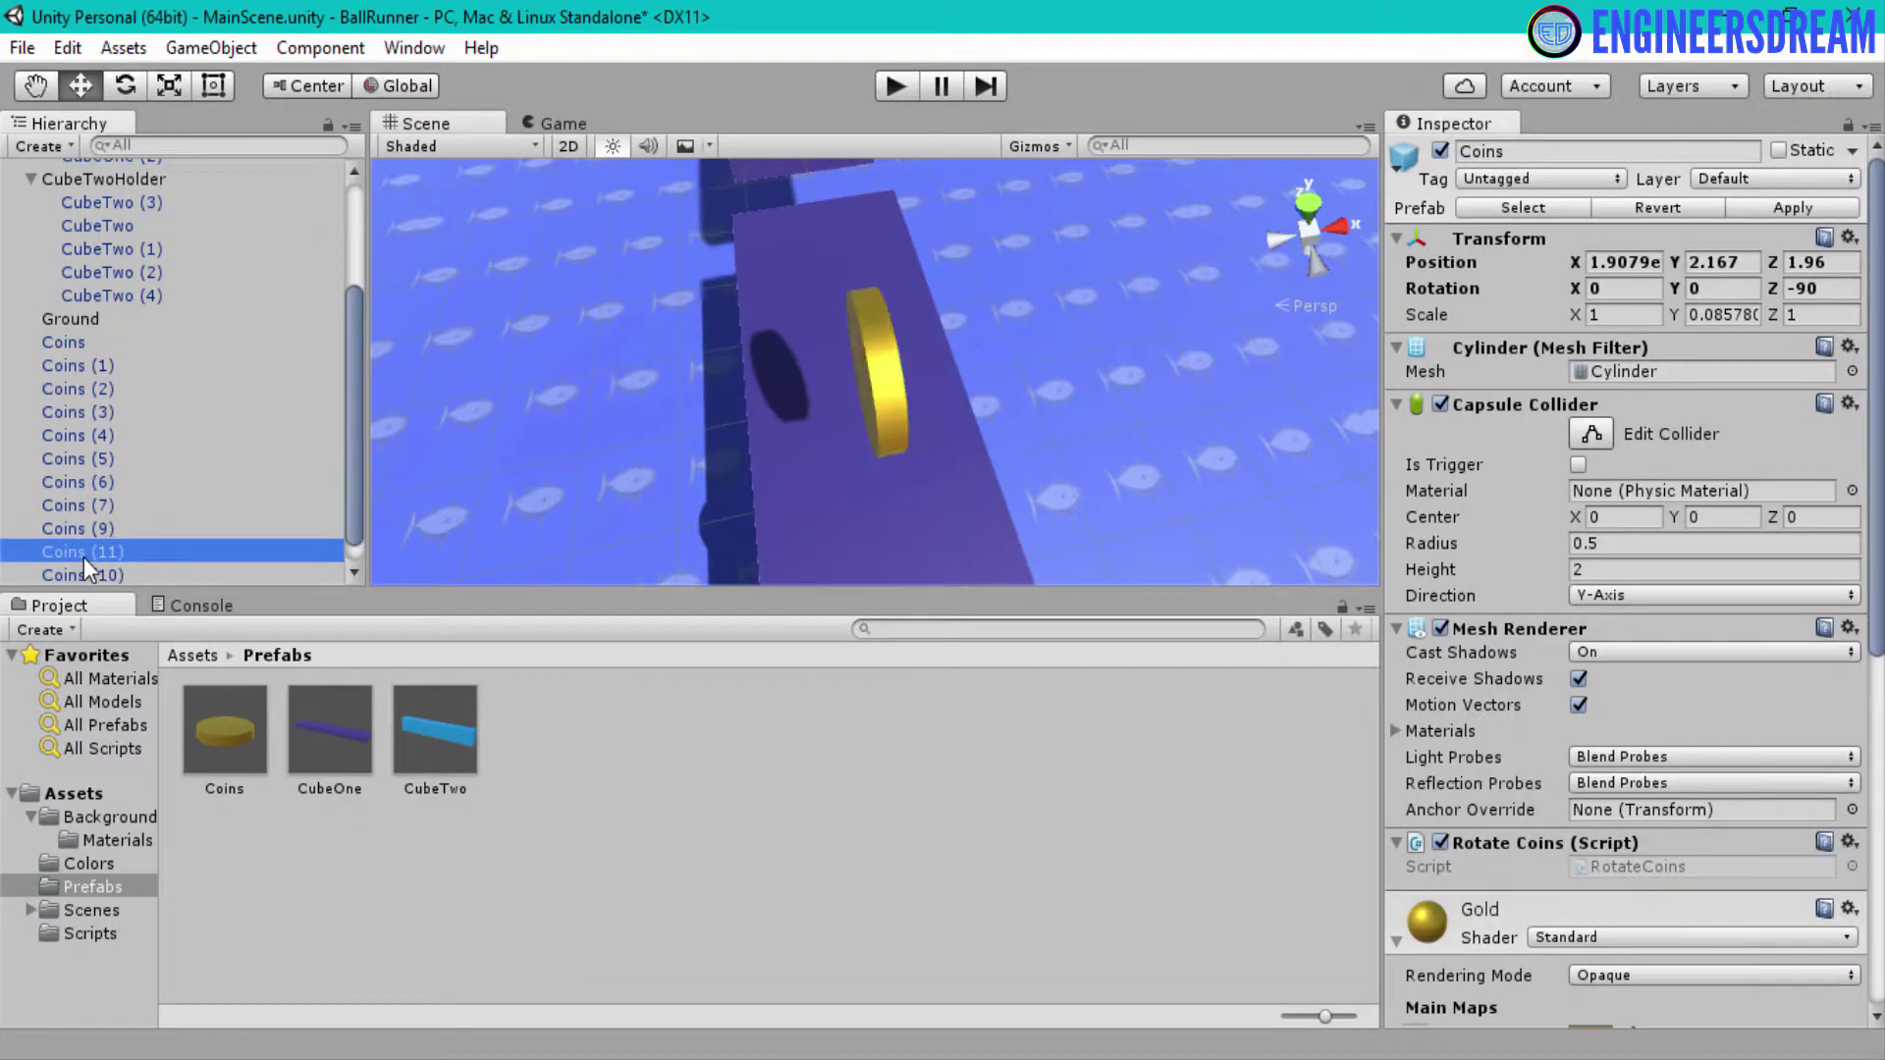
double_click(84, 558)
click(658, 446)
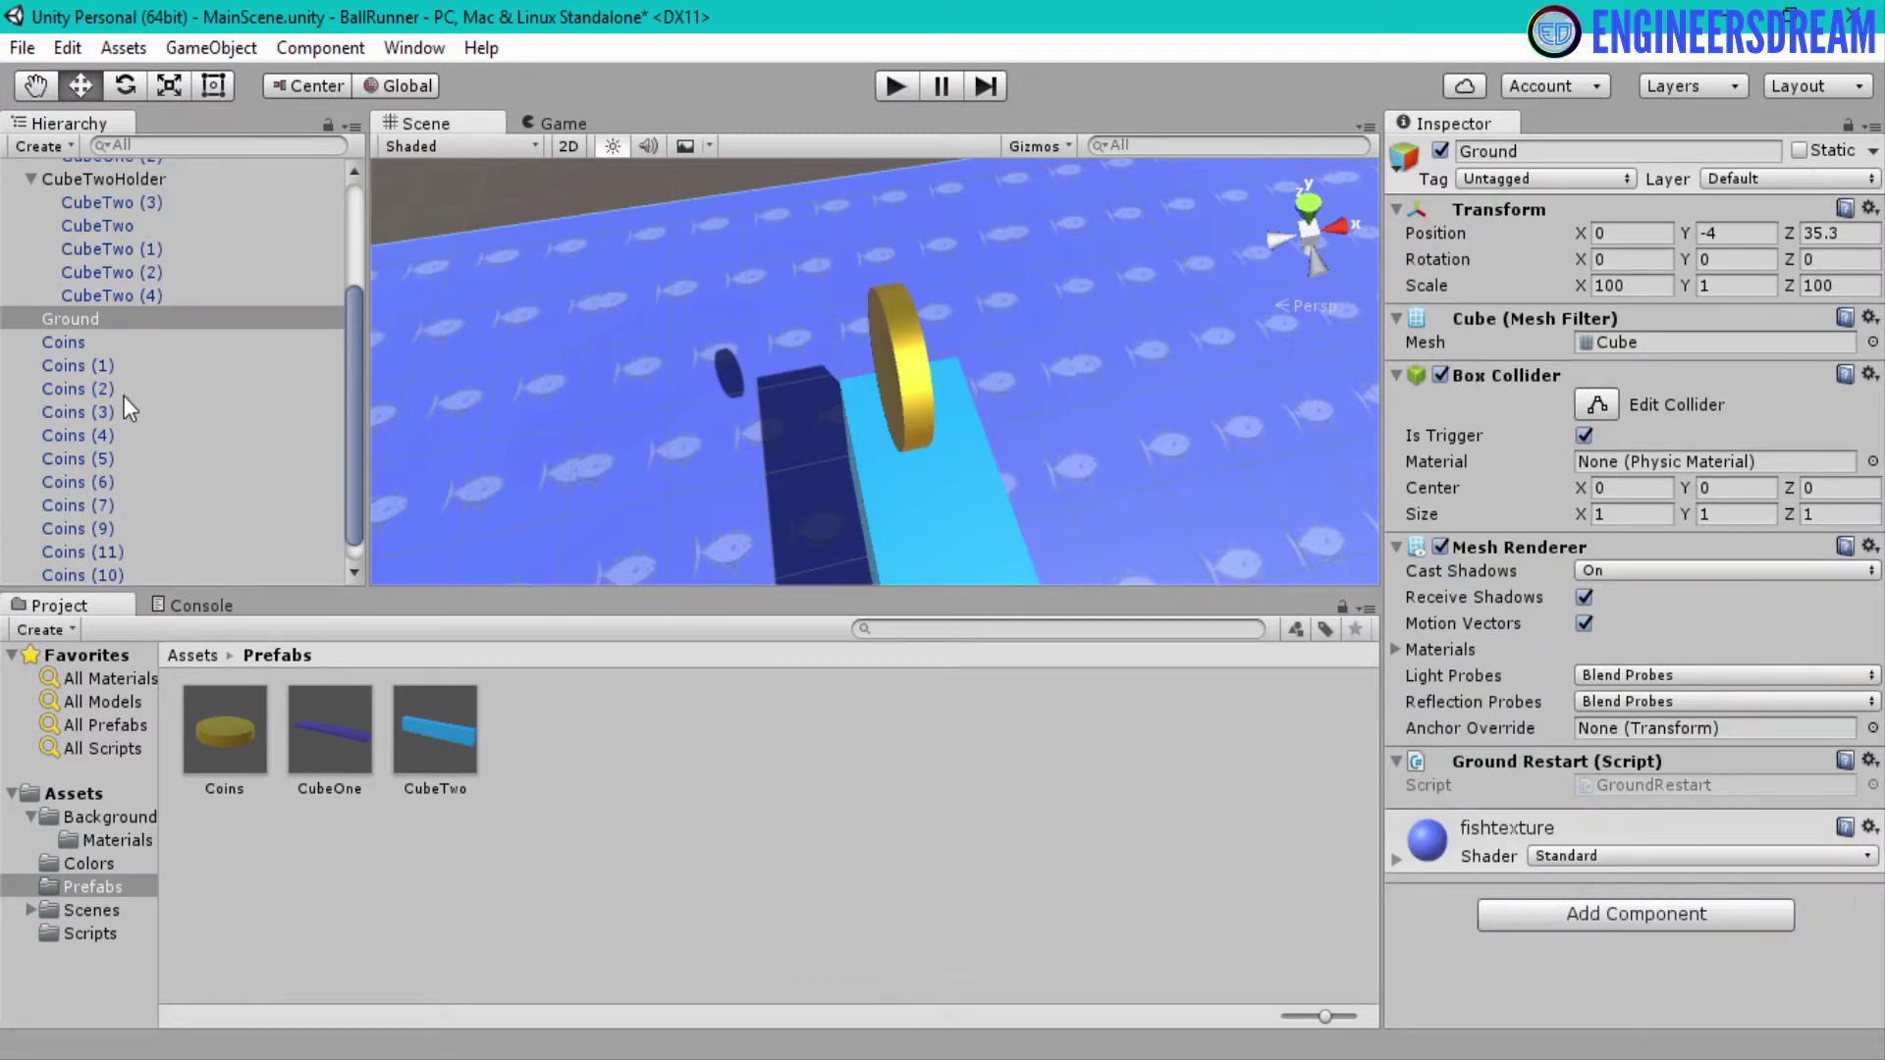
scroll(117, 469, down, 1)
click(118, 526)
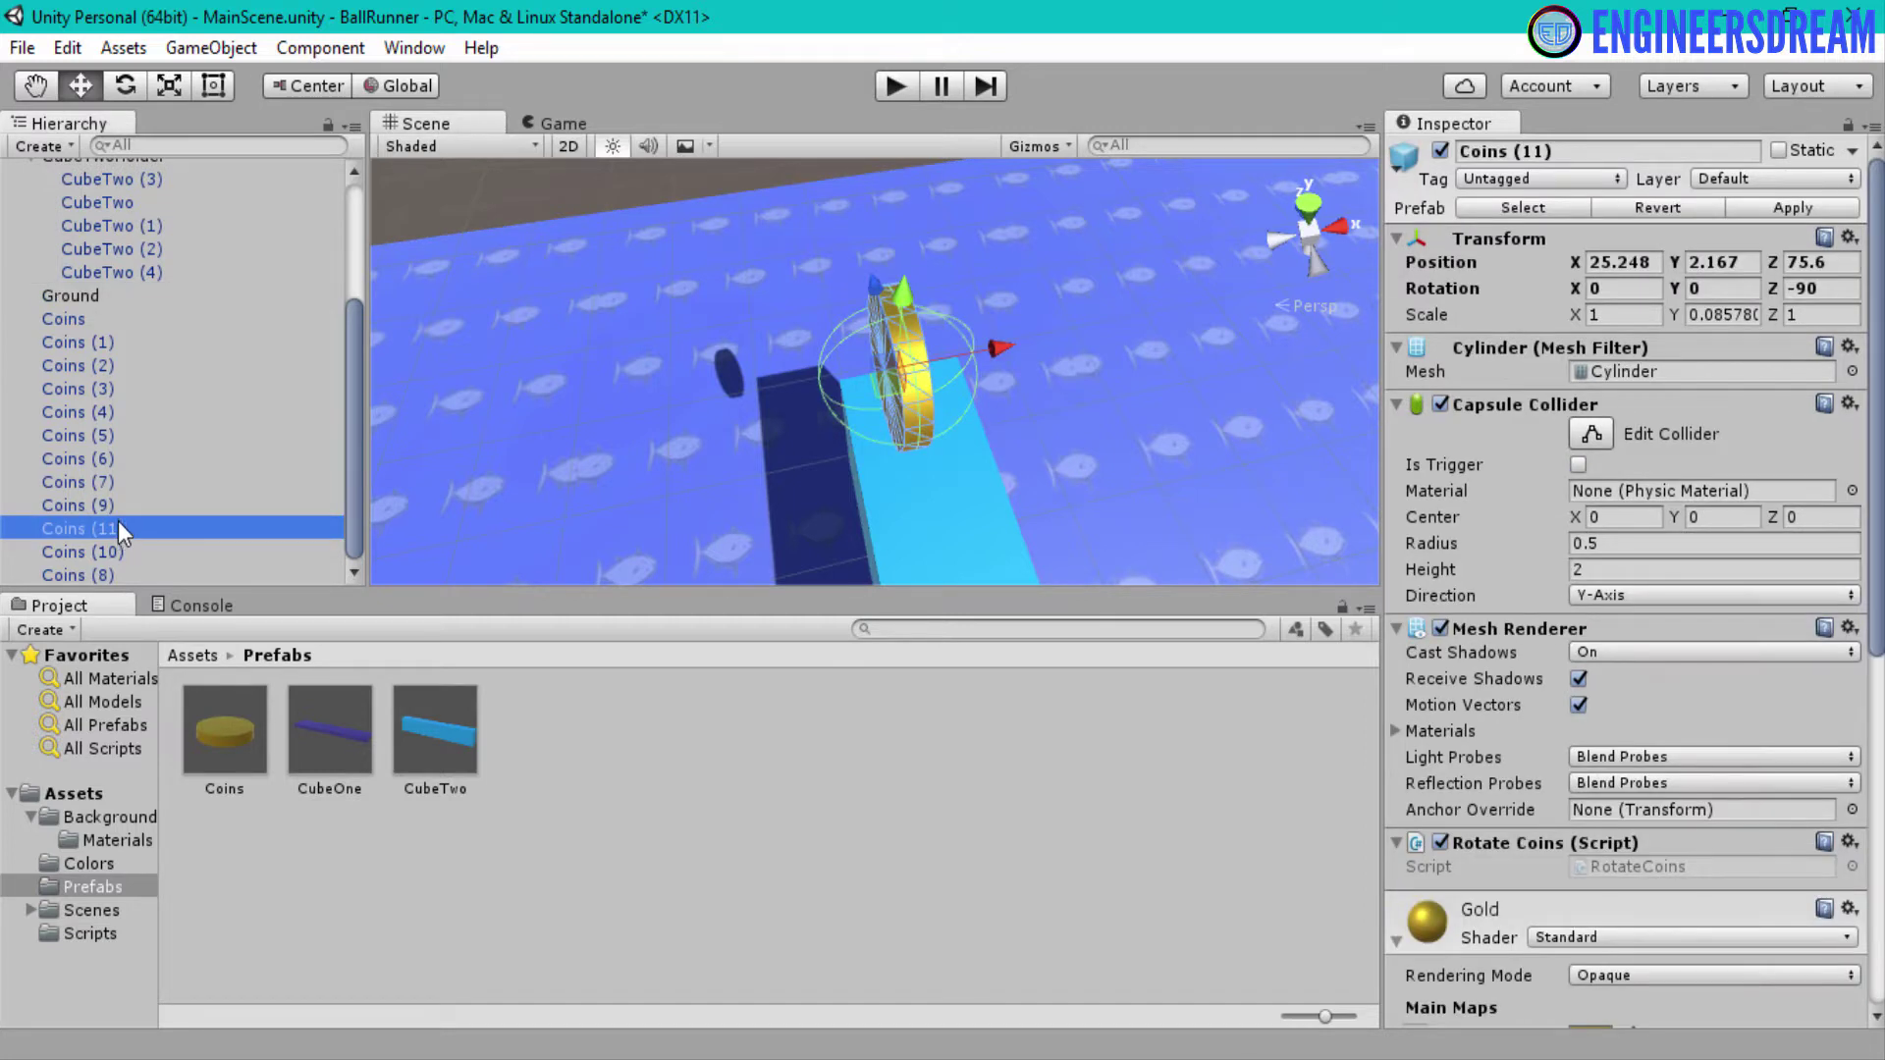
click(74, 320)
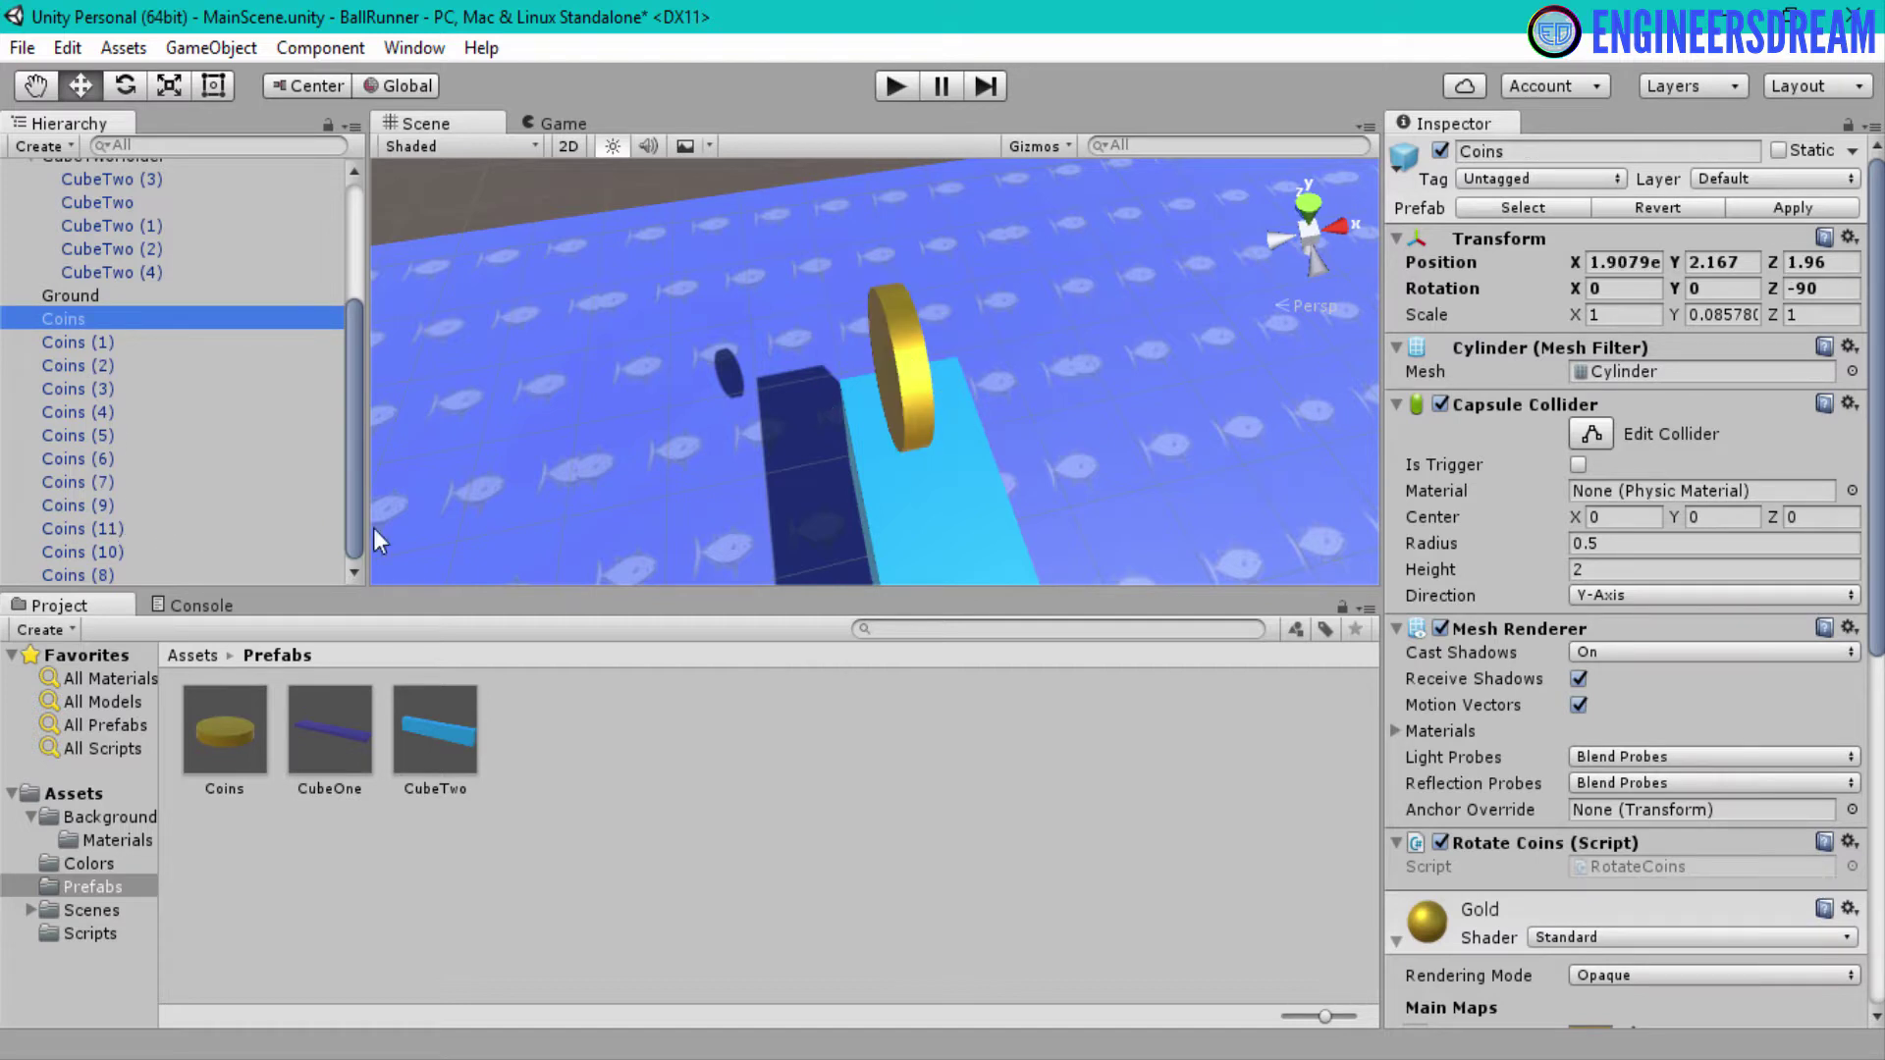
click(118, 532)
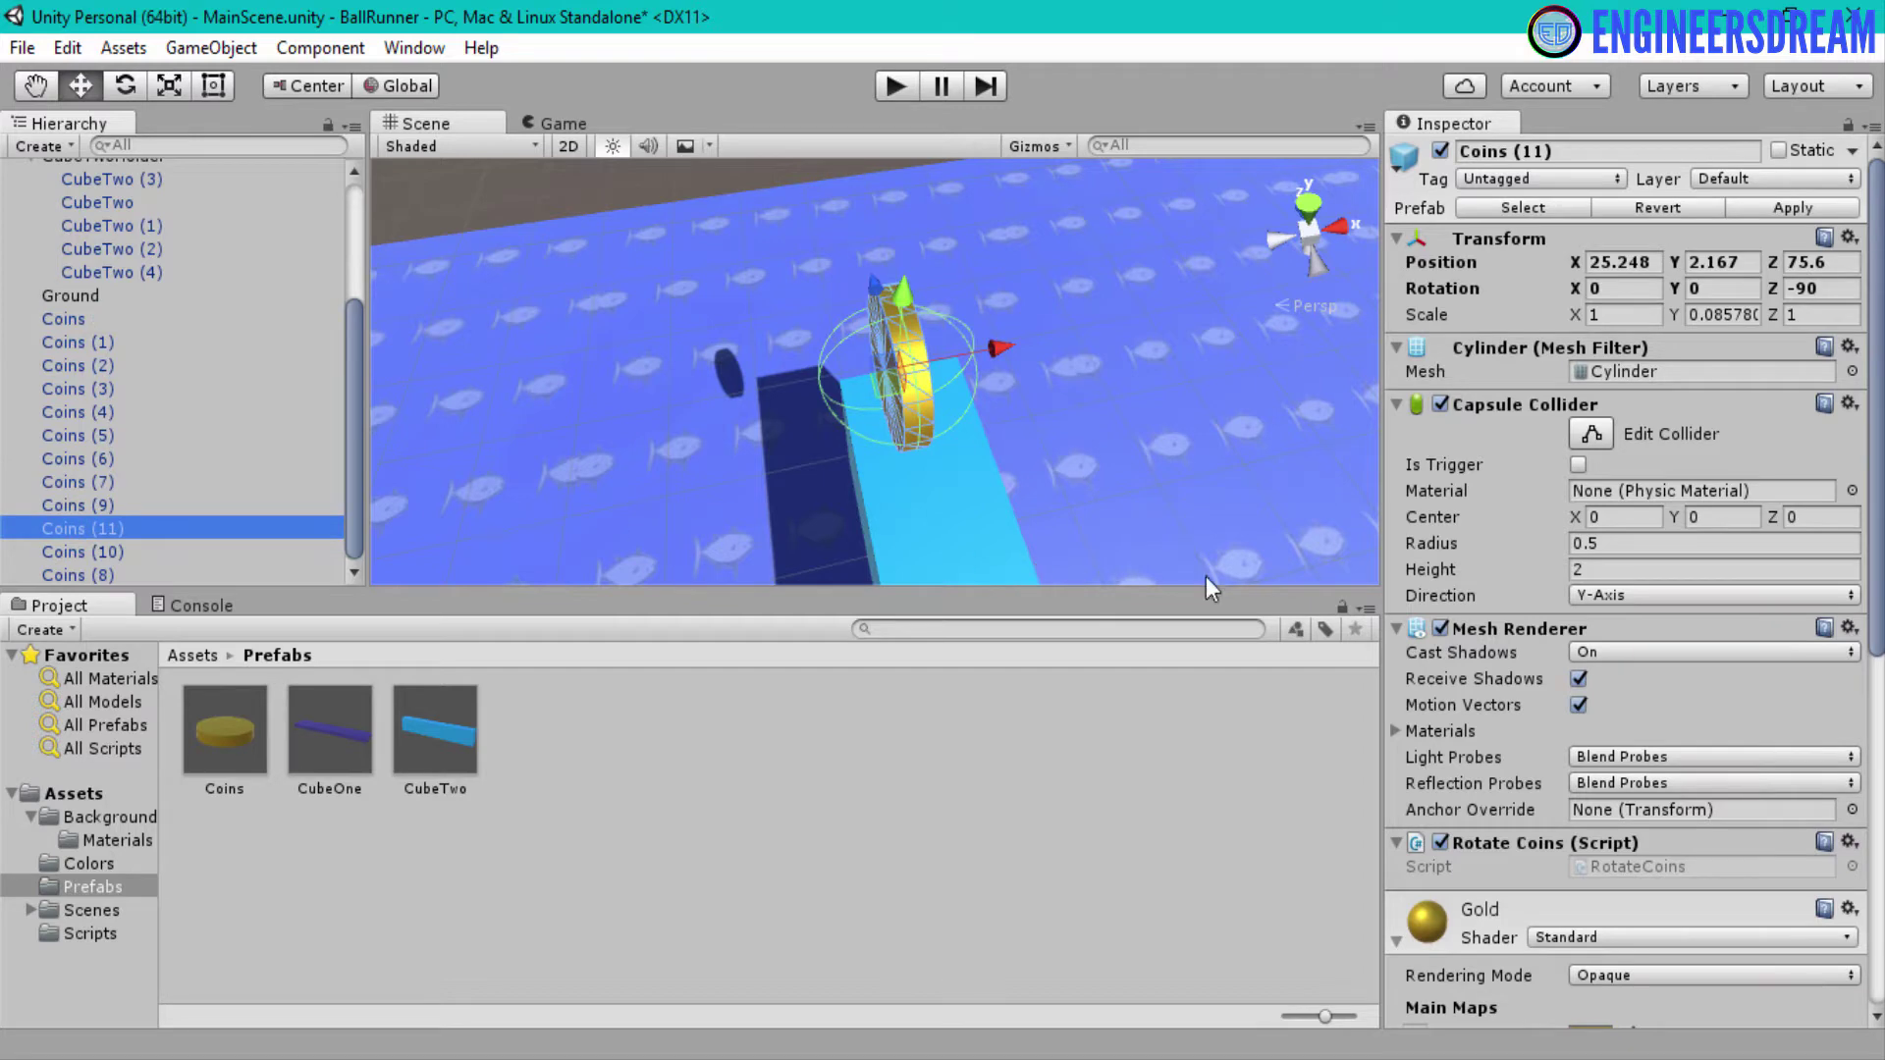
scroll(1562, 661, down, 10)
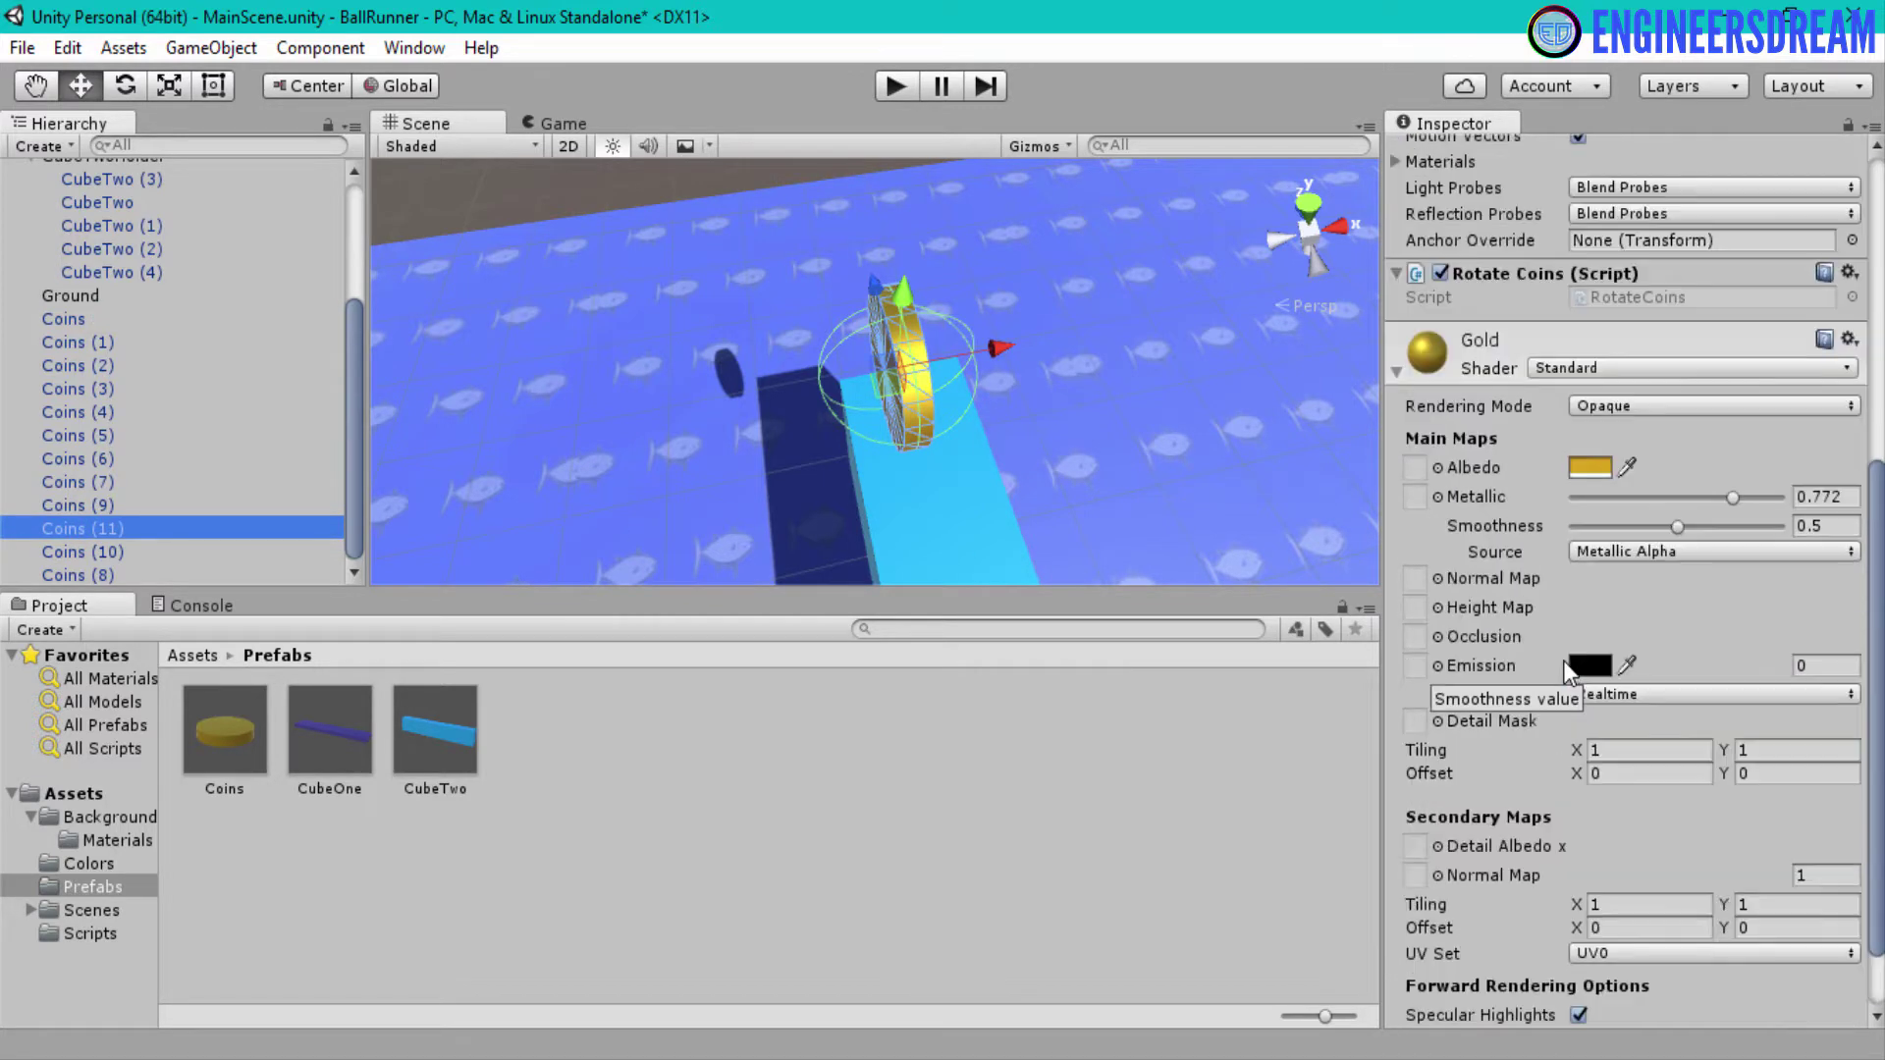
scroll(1563, 662, up, 5)
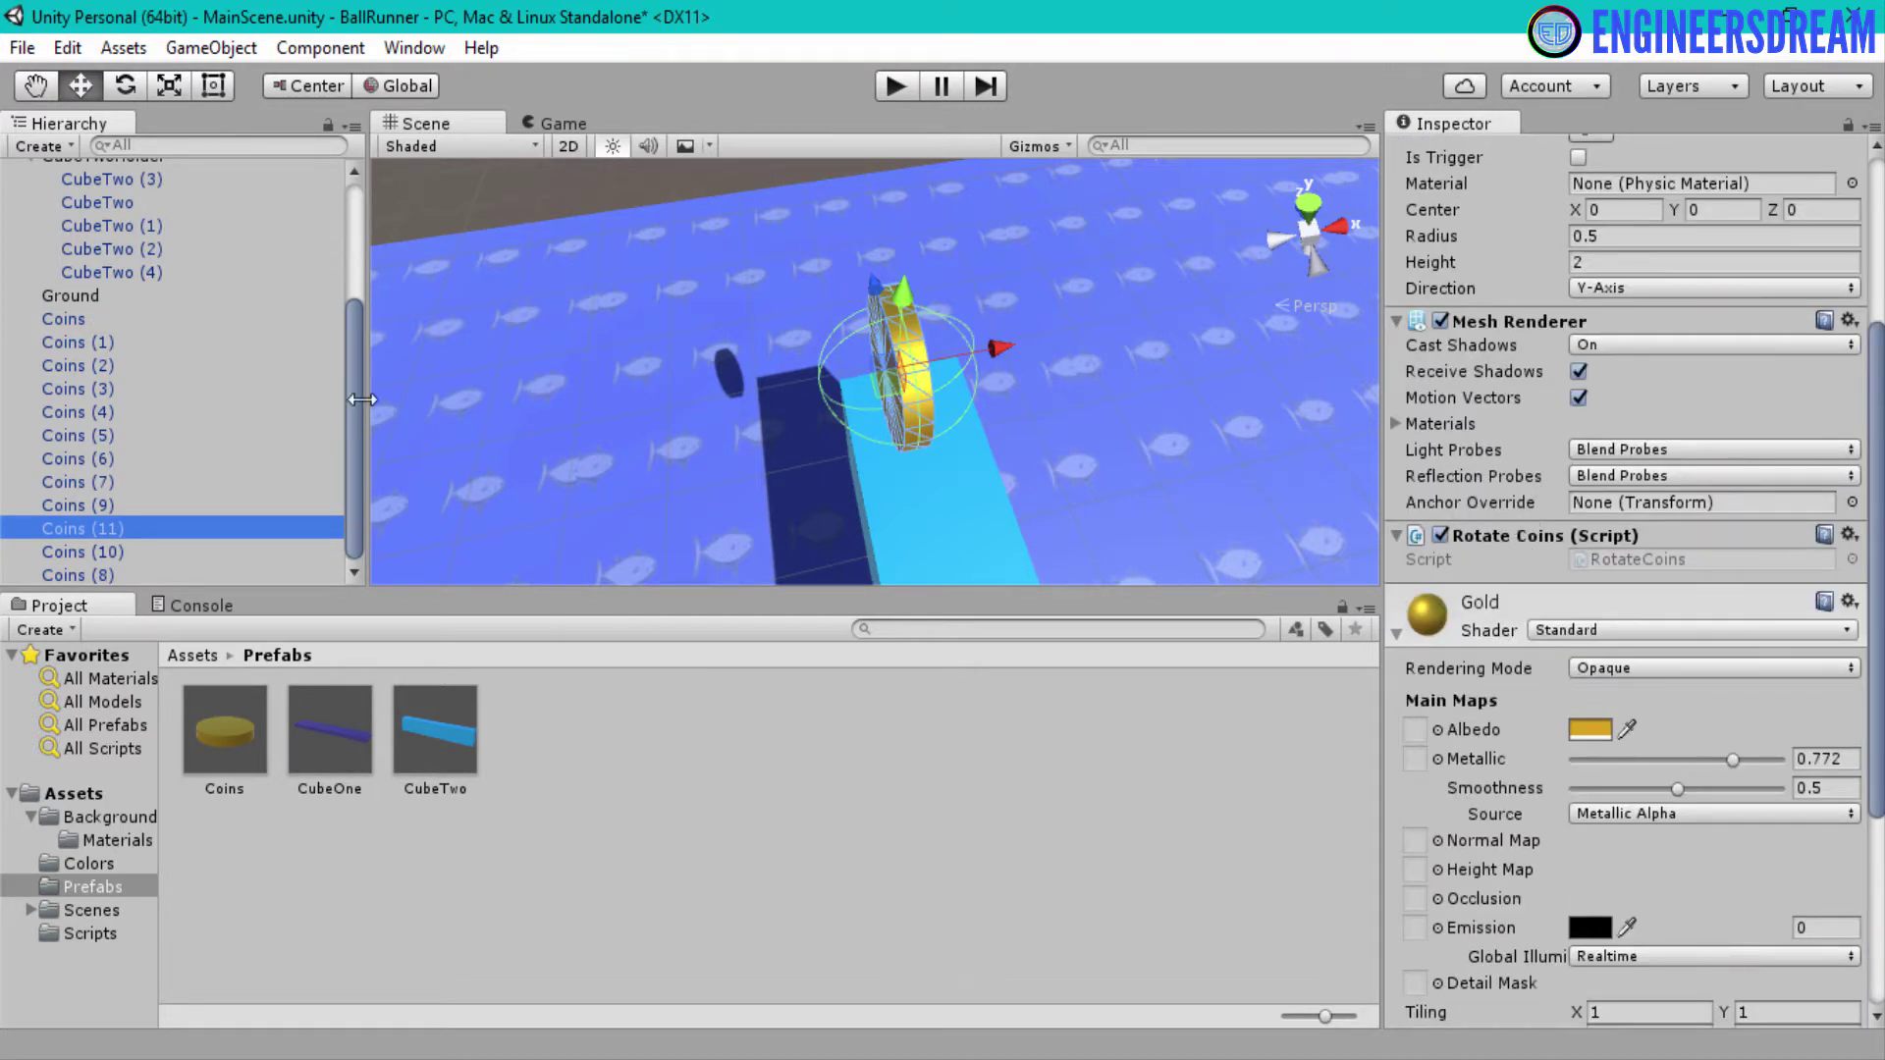
click(50, 318)
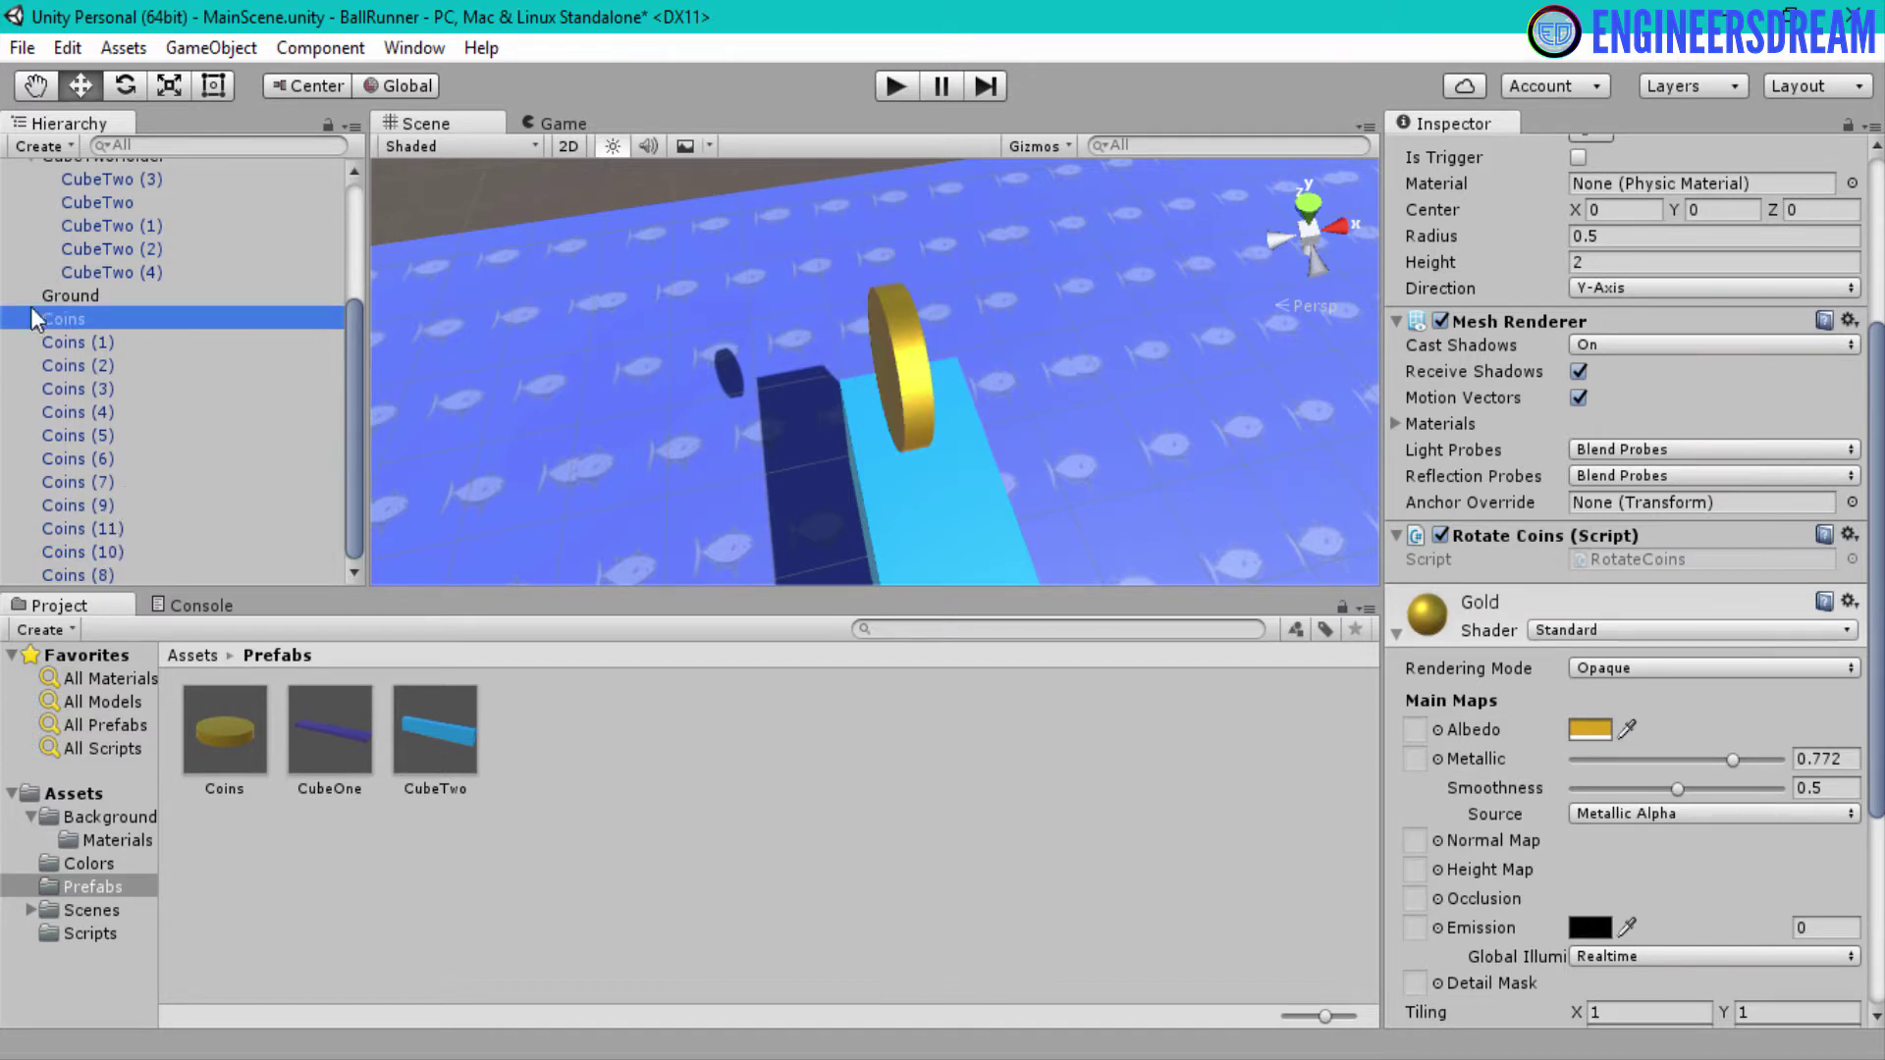
click(15, 340)
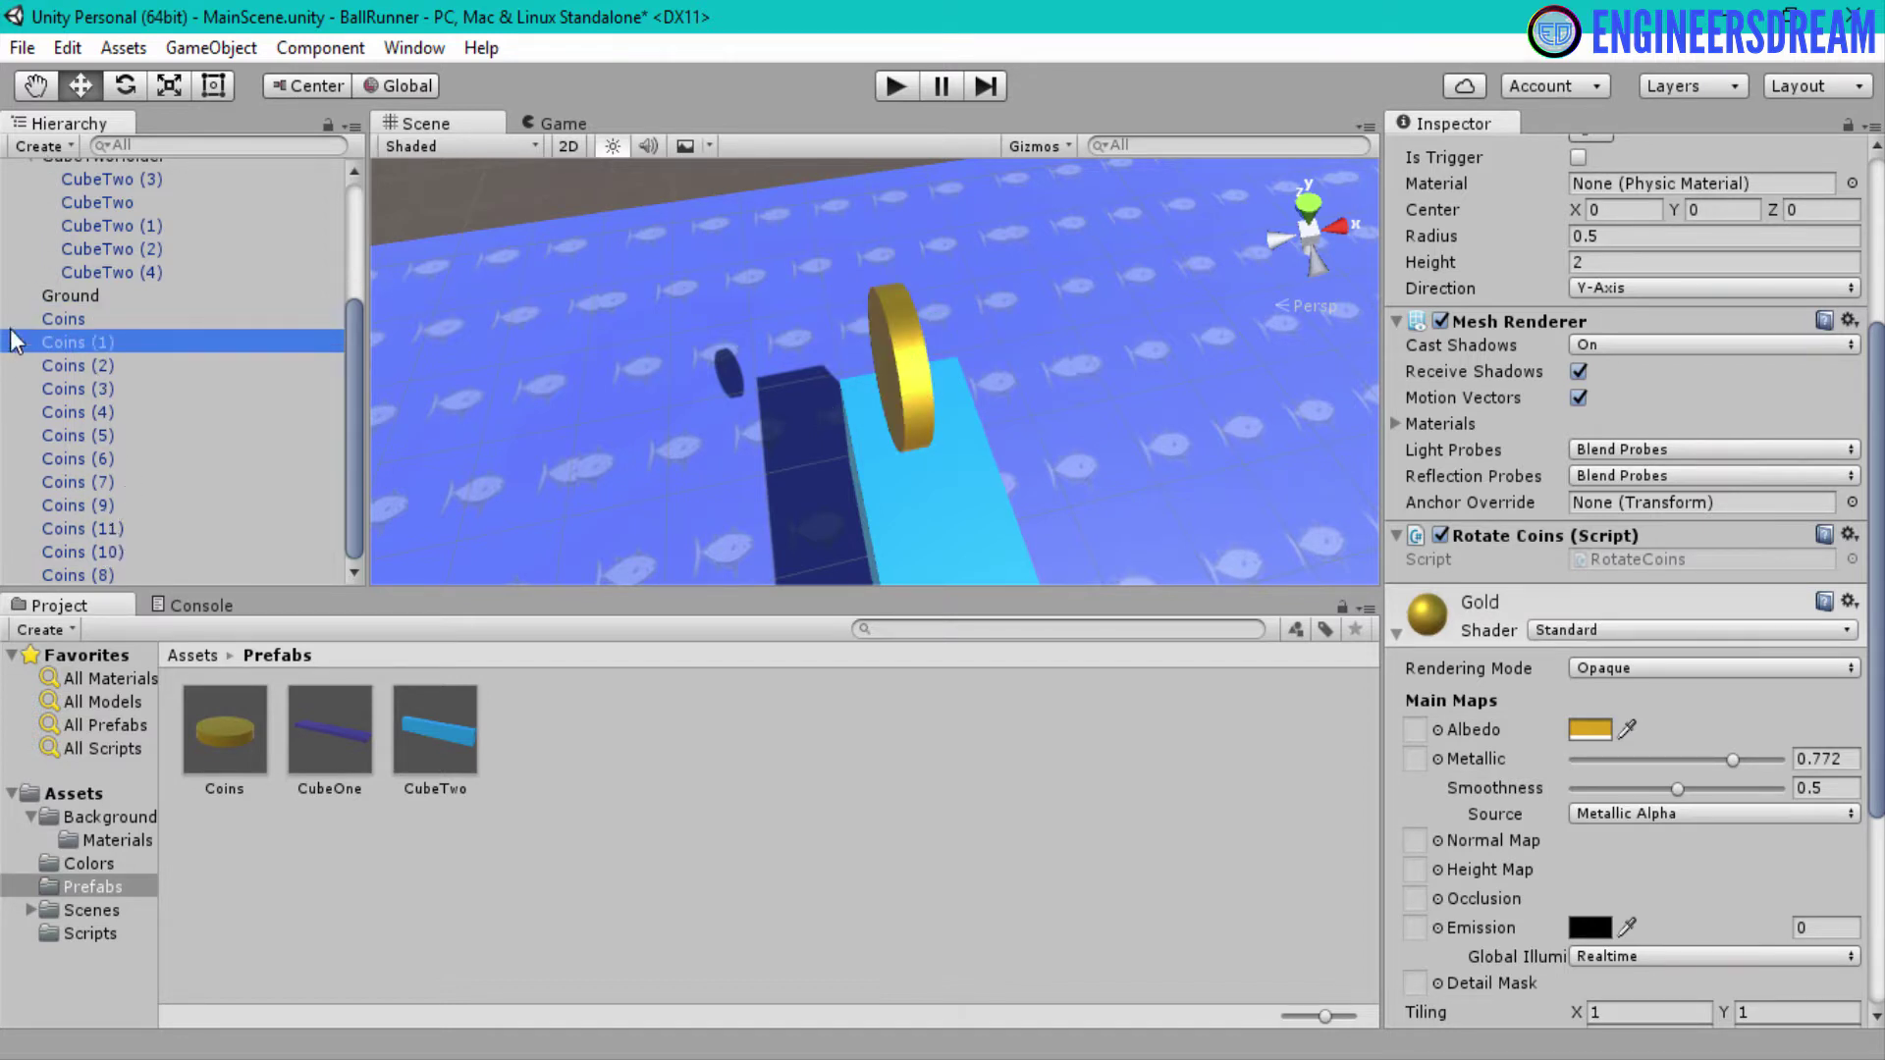
Create an empty game object and name it Coincollector
click(37, 143)
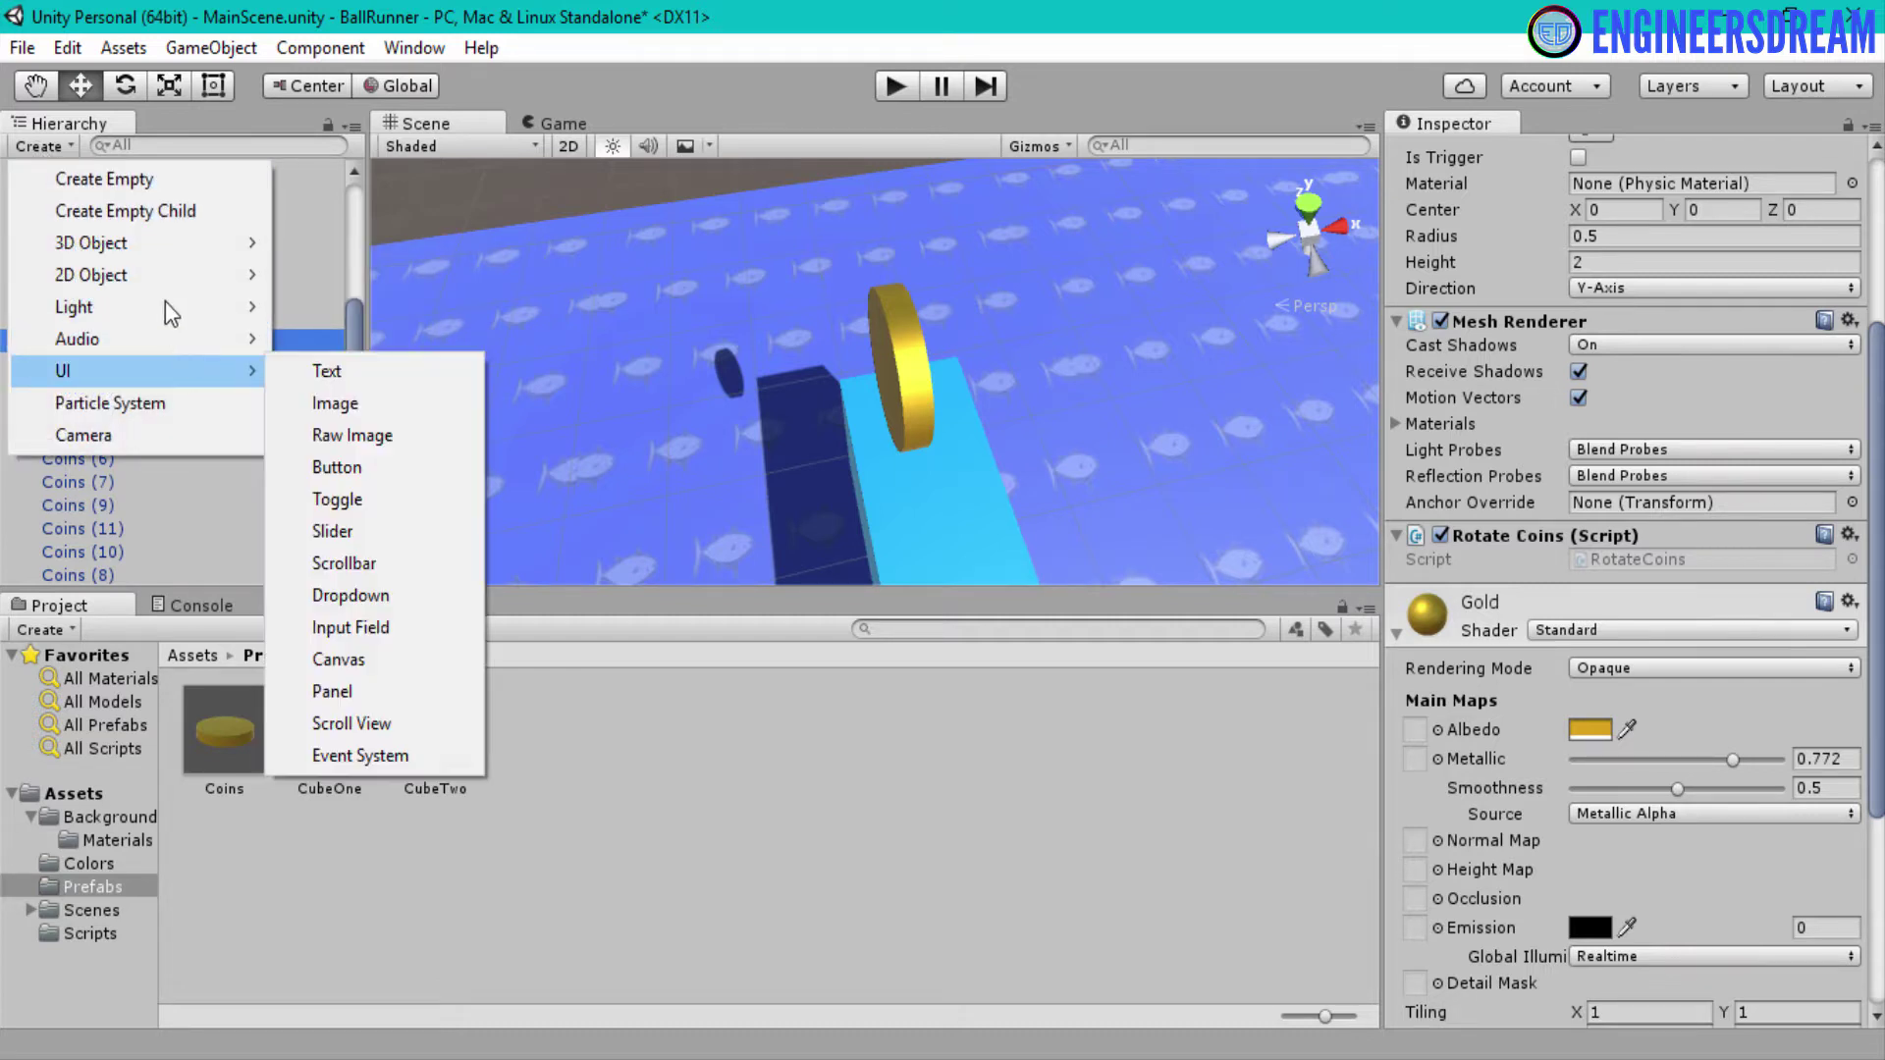
click(161, 178)
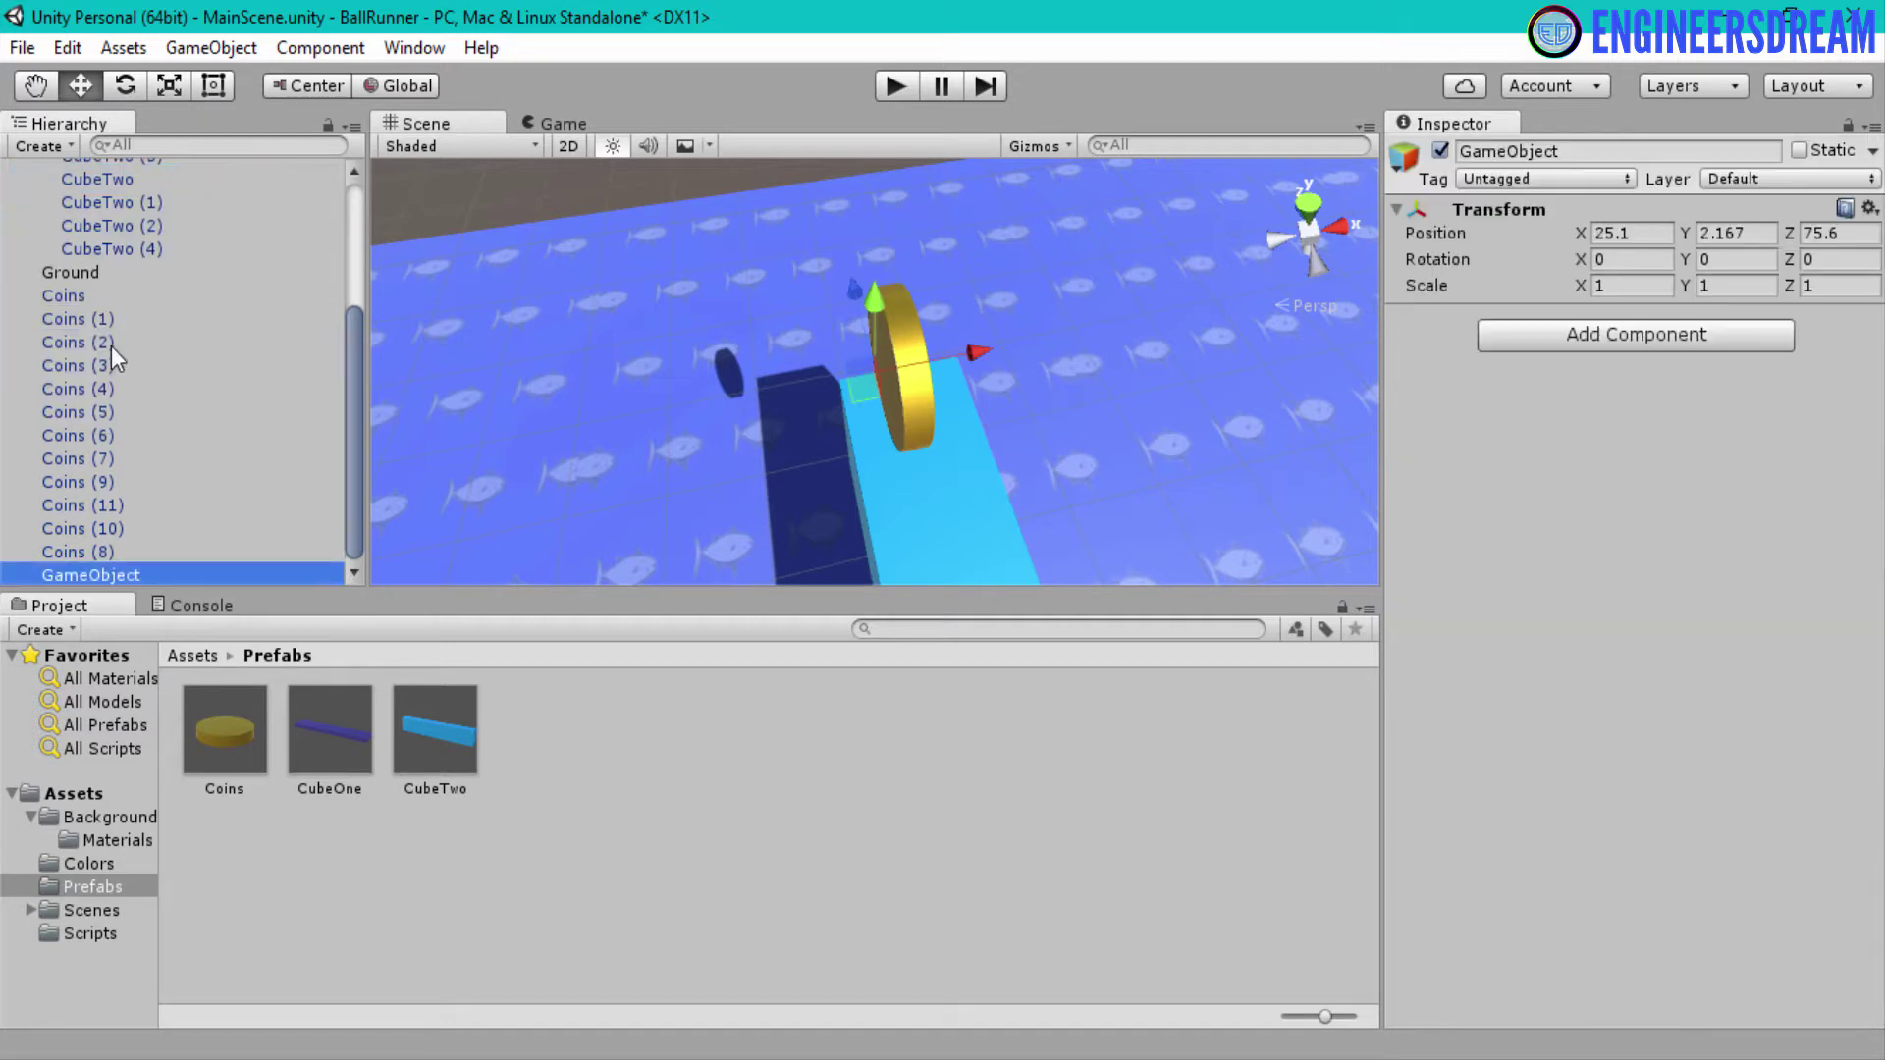
click(68, 575)
text(Coincolle)
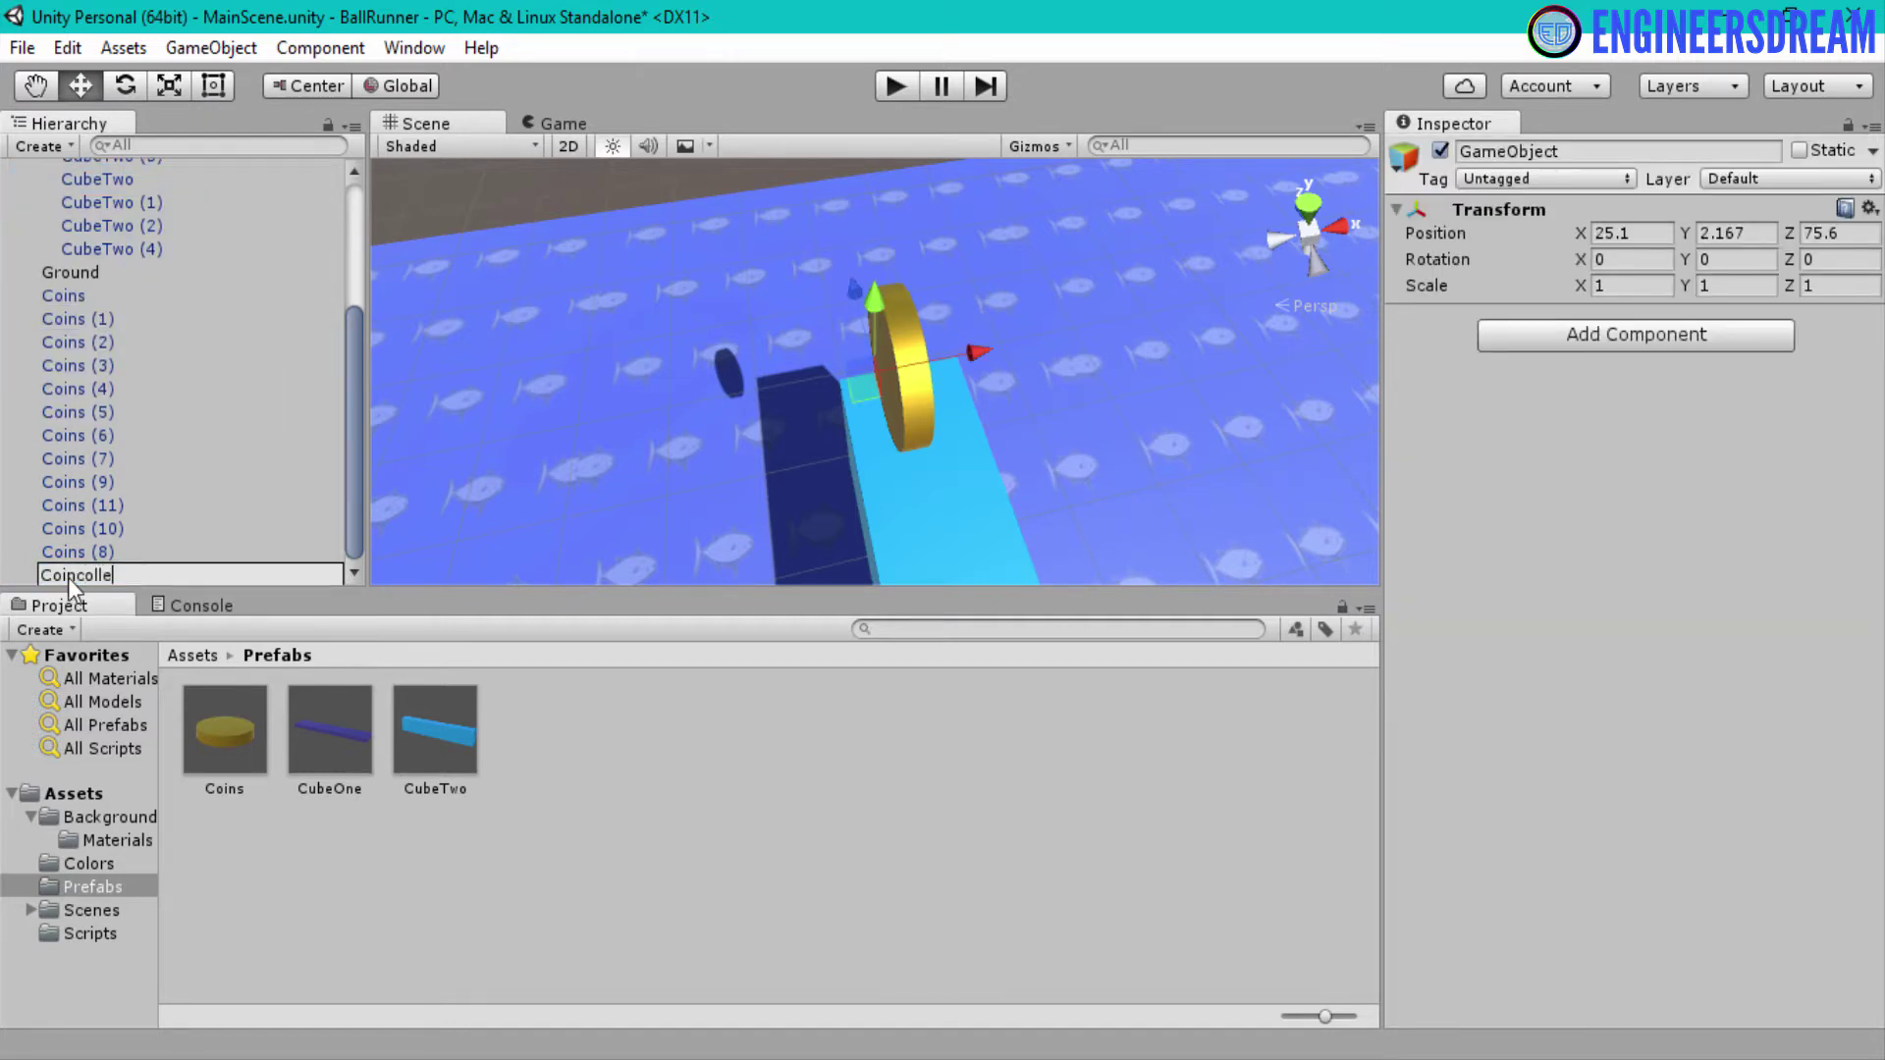
text(ctor)
key(Return)
Parent all the coin instances to Coincollector and collapse the group in the object list
key(Up)
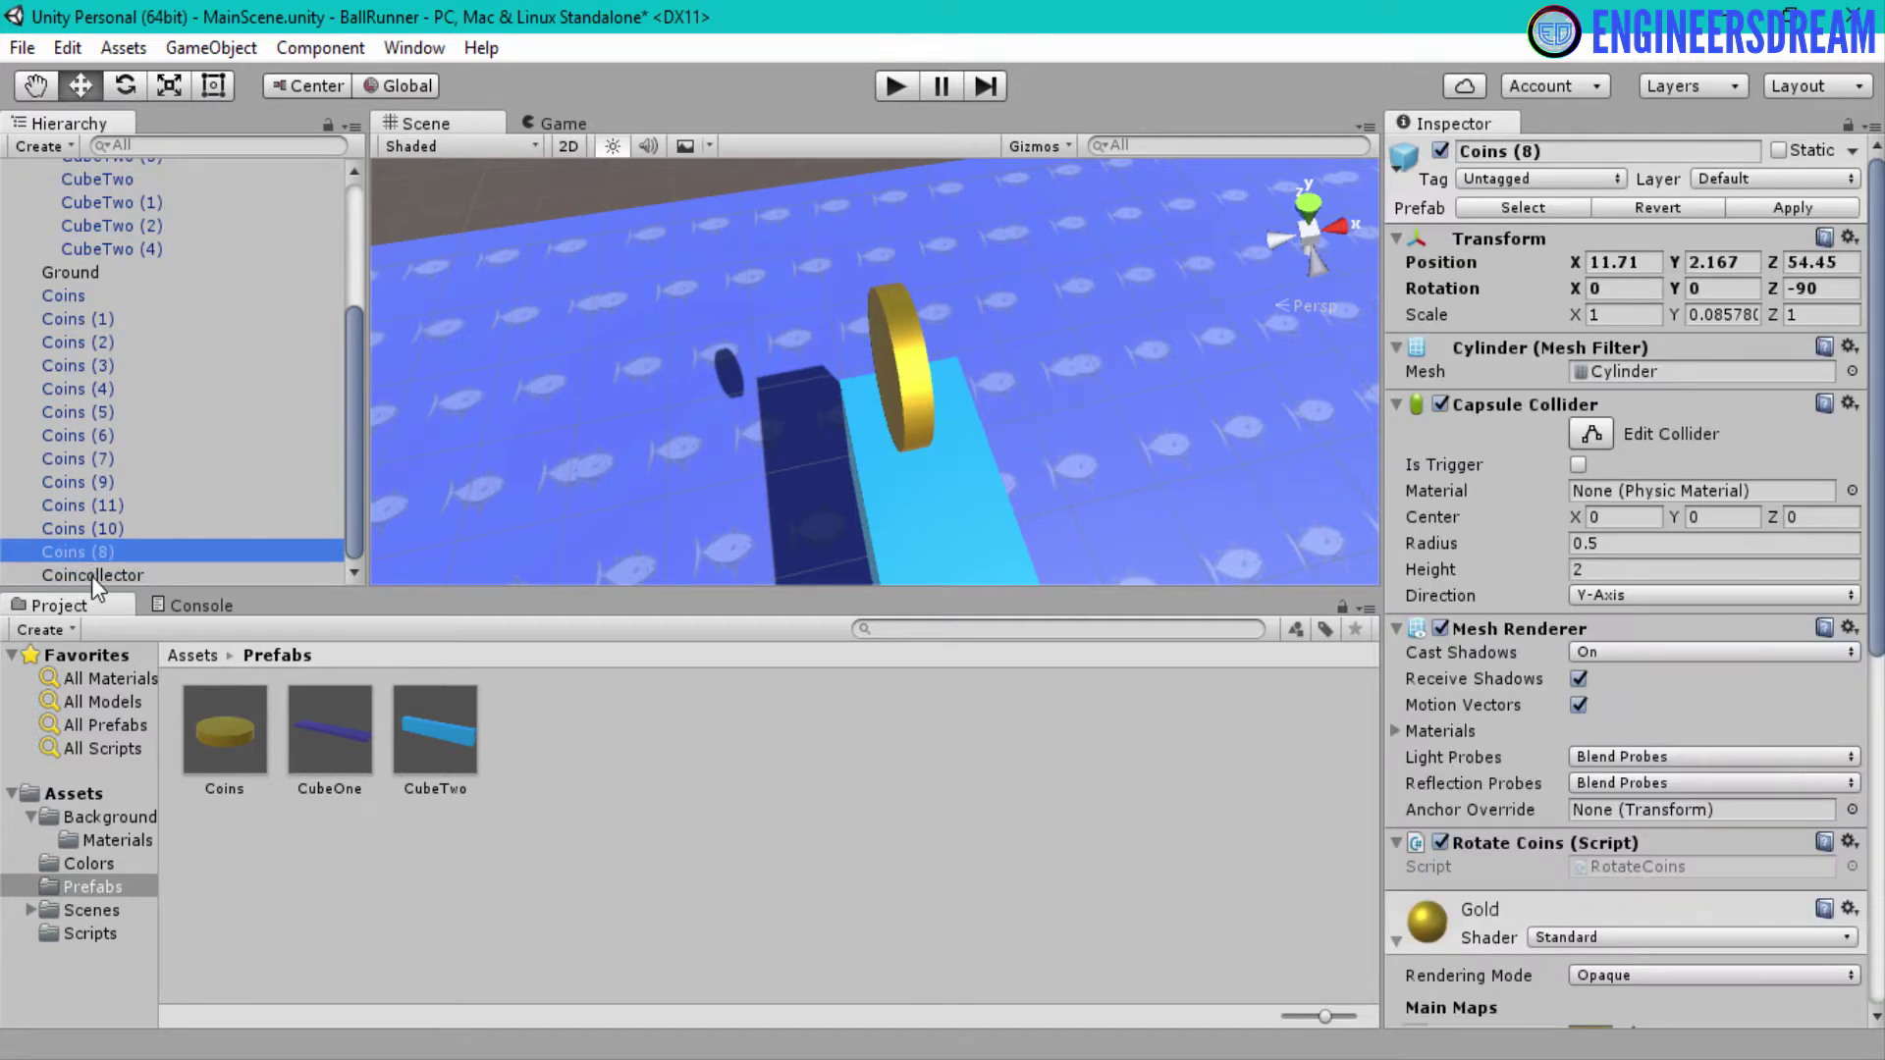
click(91, 575)
drag(63, 296, 108, 550)
drag(86, 295, 108, 526)
drag(86, 295, 93, 506)
drag(74, 294, 98, 459)
drag(84, 295, 98, 435)
drag(96, 296, 63, 316)
click(88, 295)
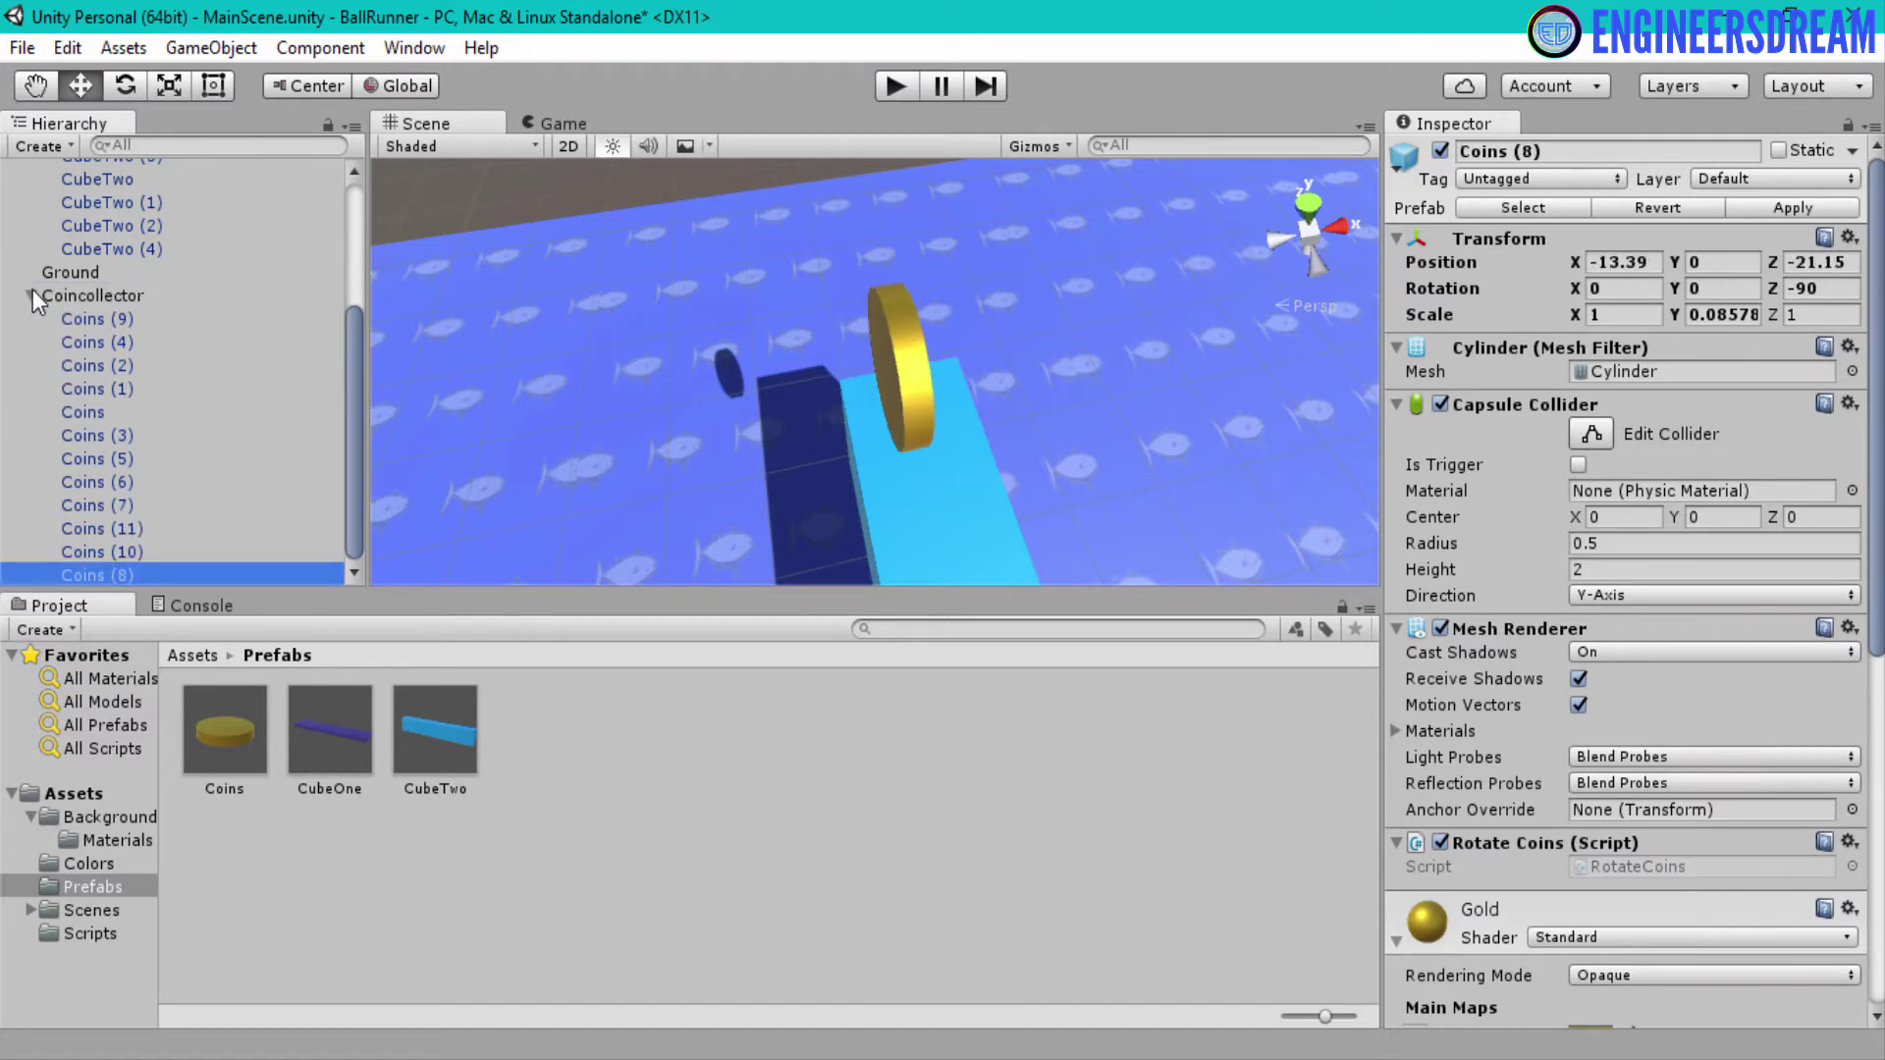
click(32, 293)
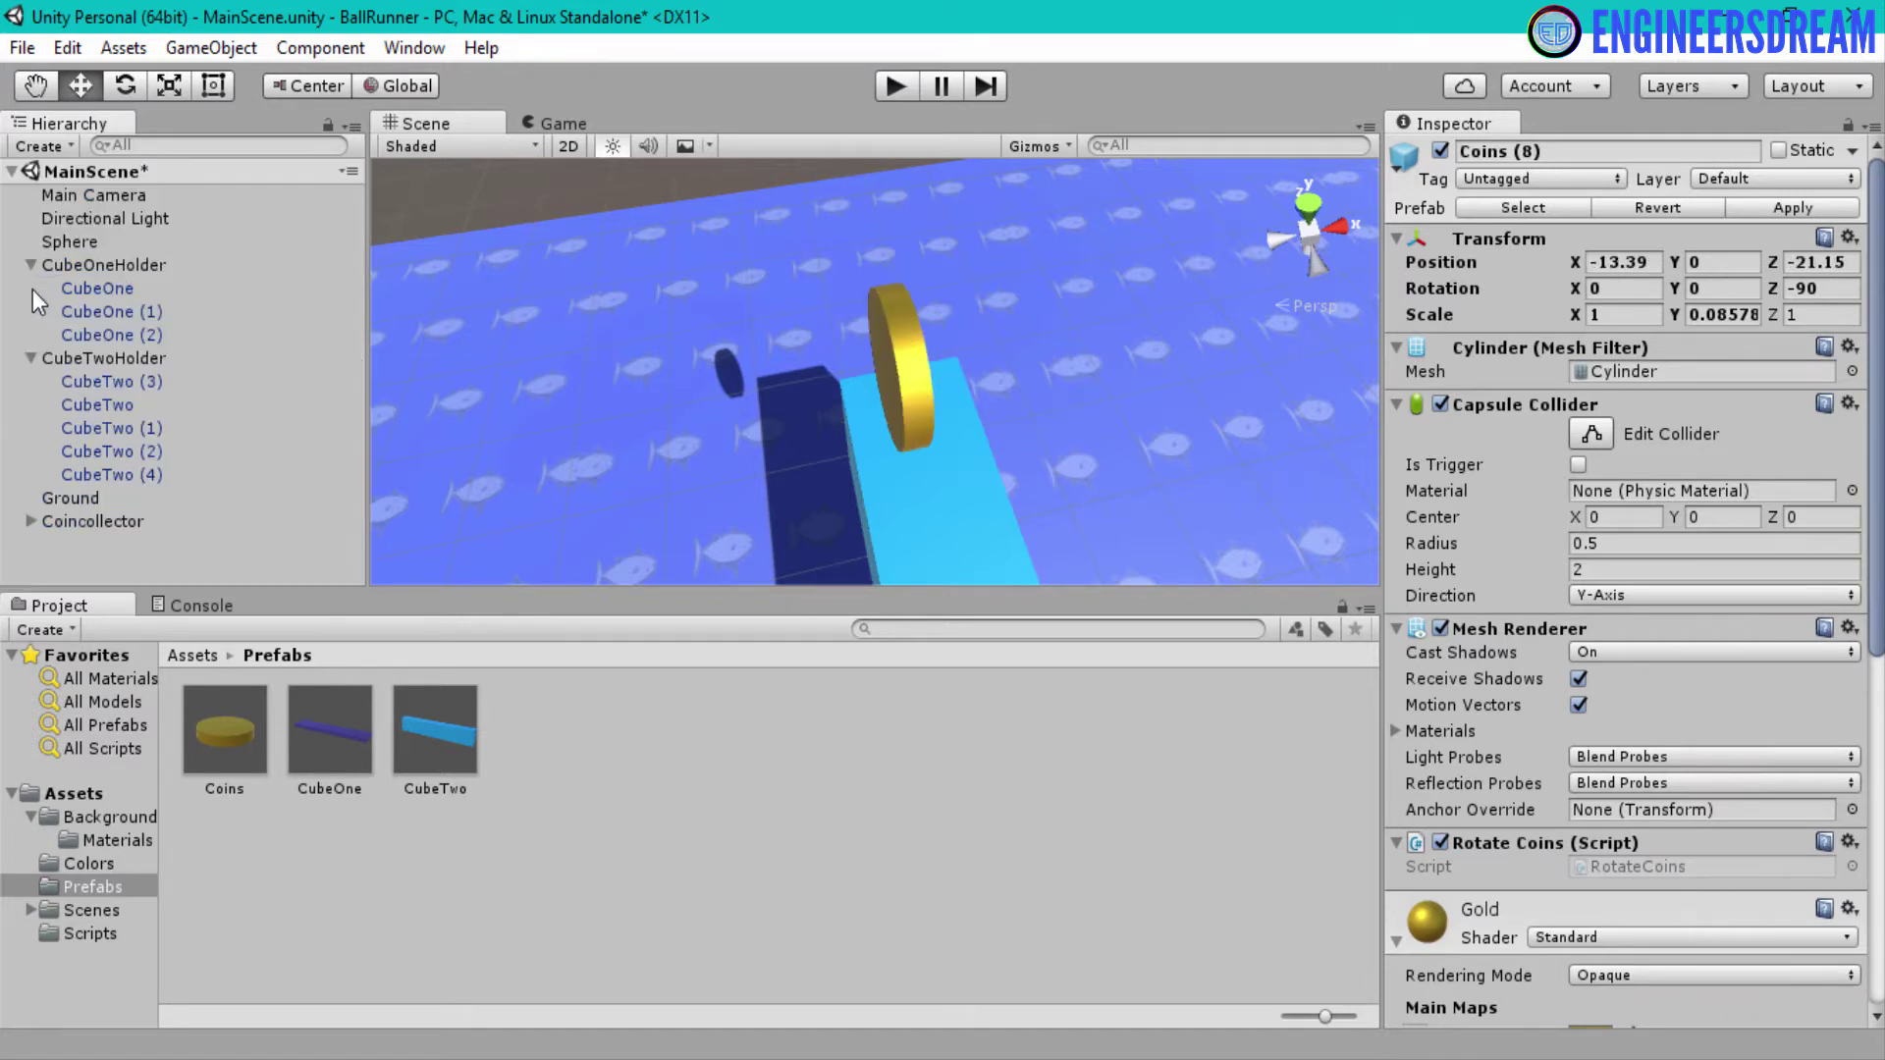
Try raising the Coincollector group along Y to about 18.8 and undo the move
click(115, 522)
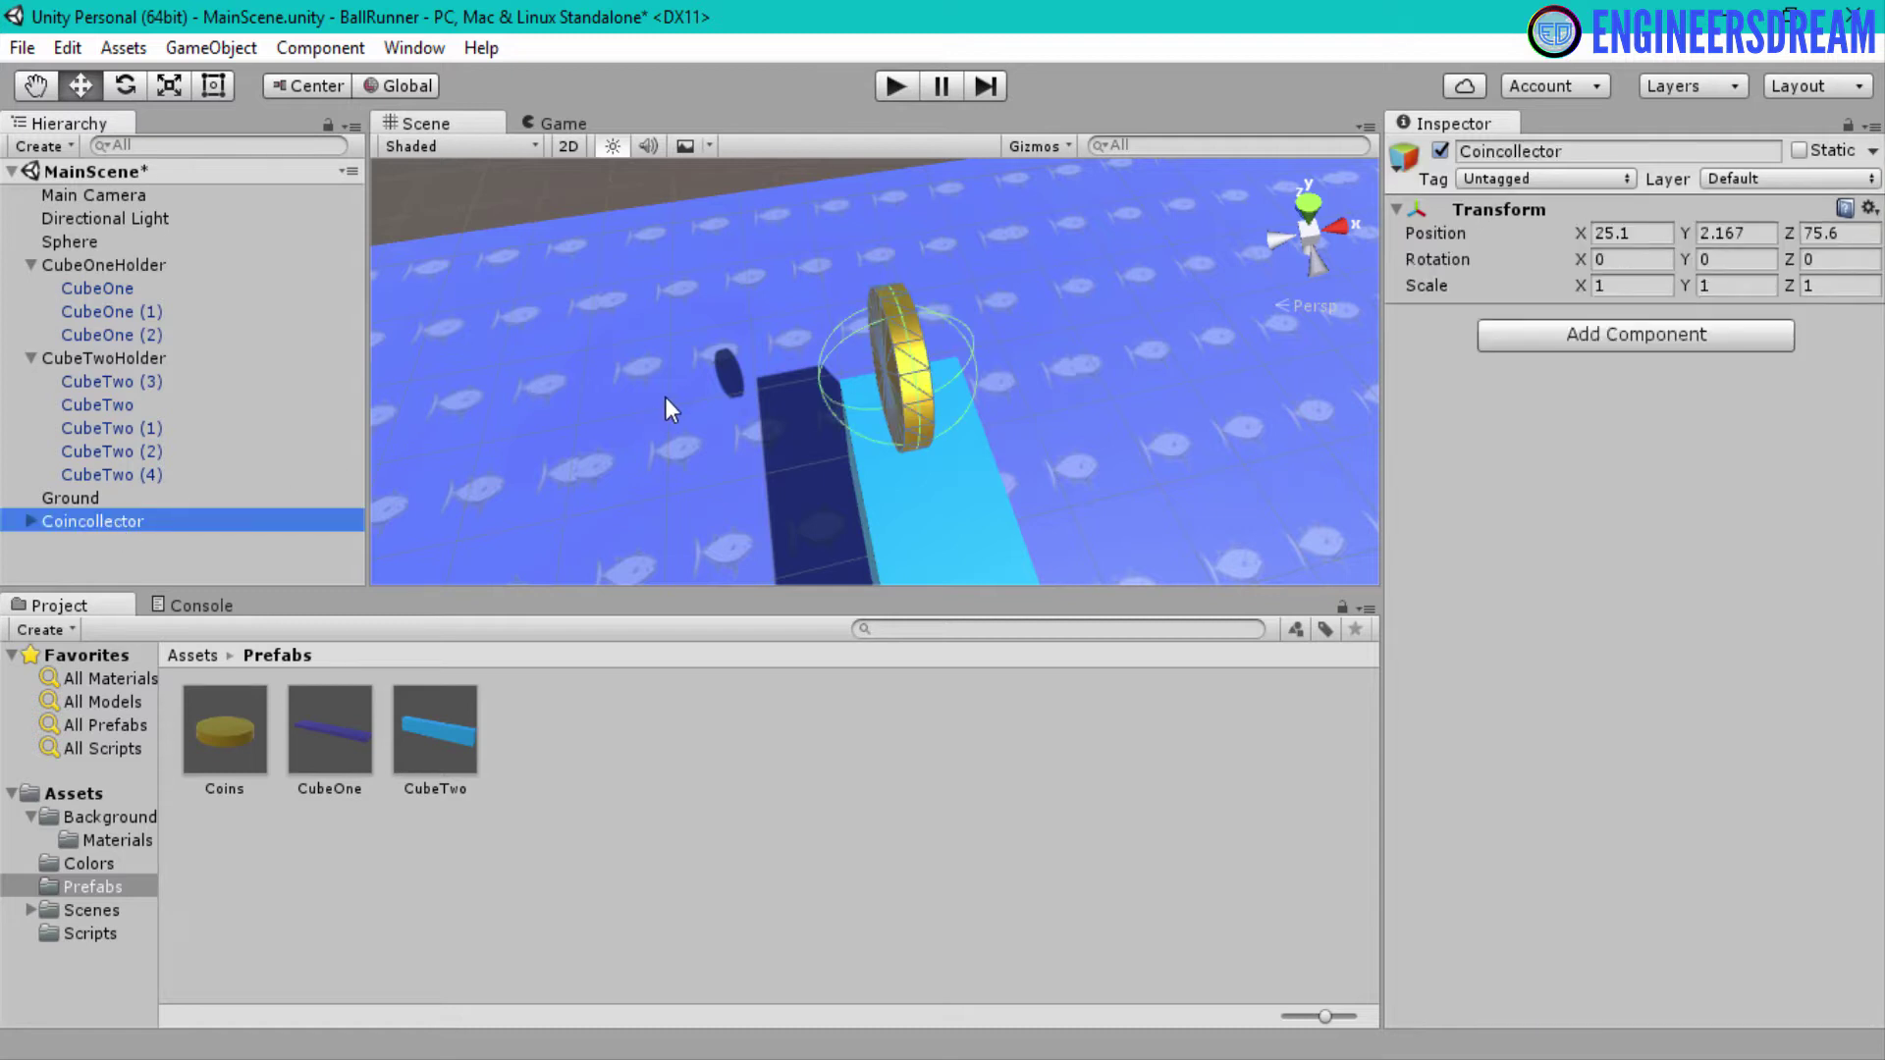
key(f)
scroll(664, 402, down, 6)
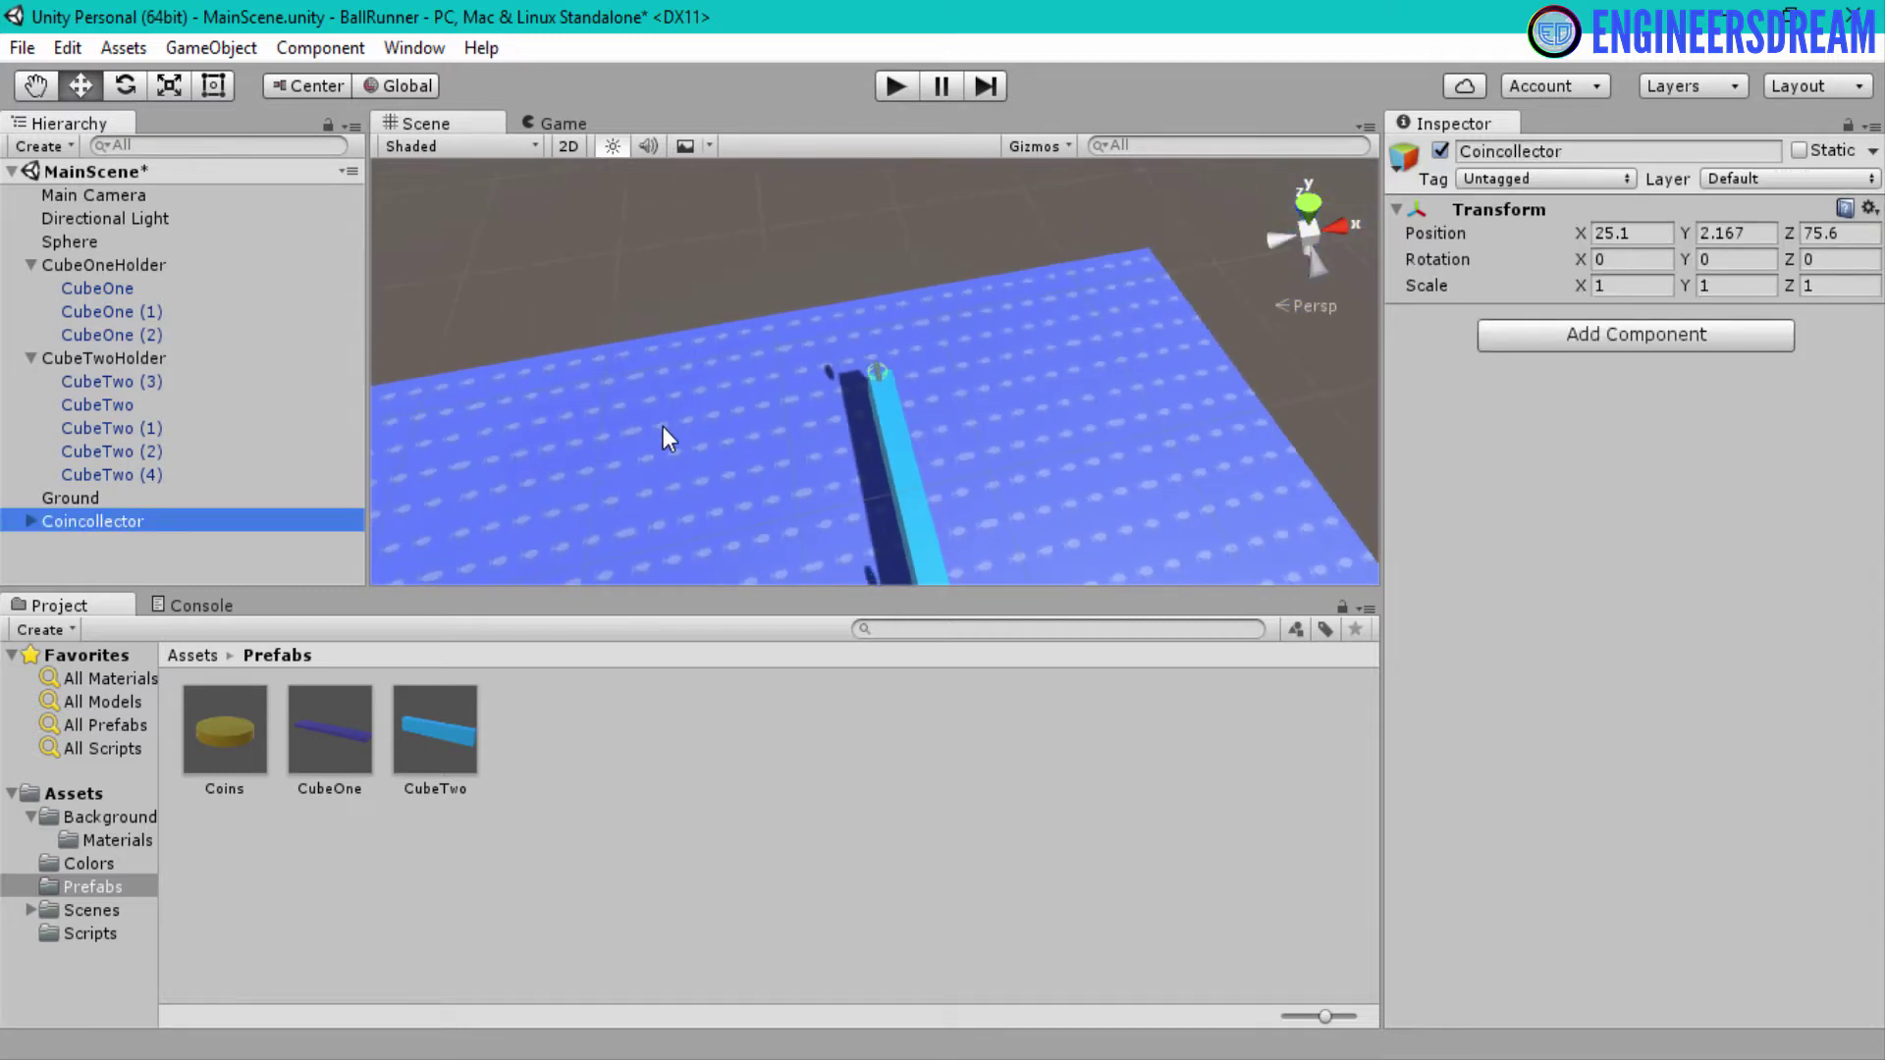
right_drag(593, 432, 1022, 324)
scroll(962, 444, up, 1)
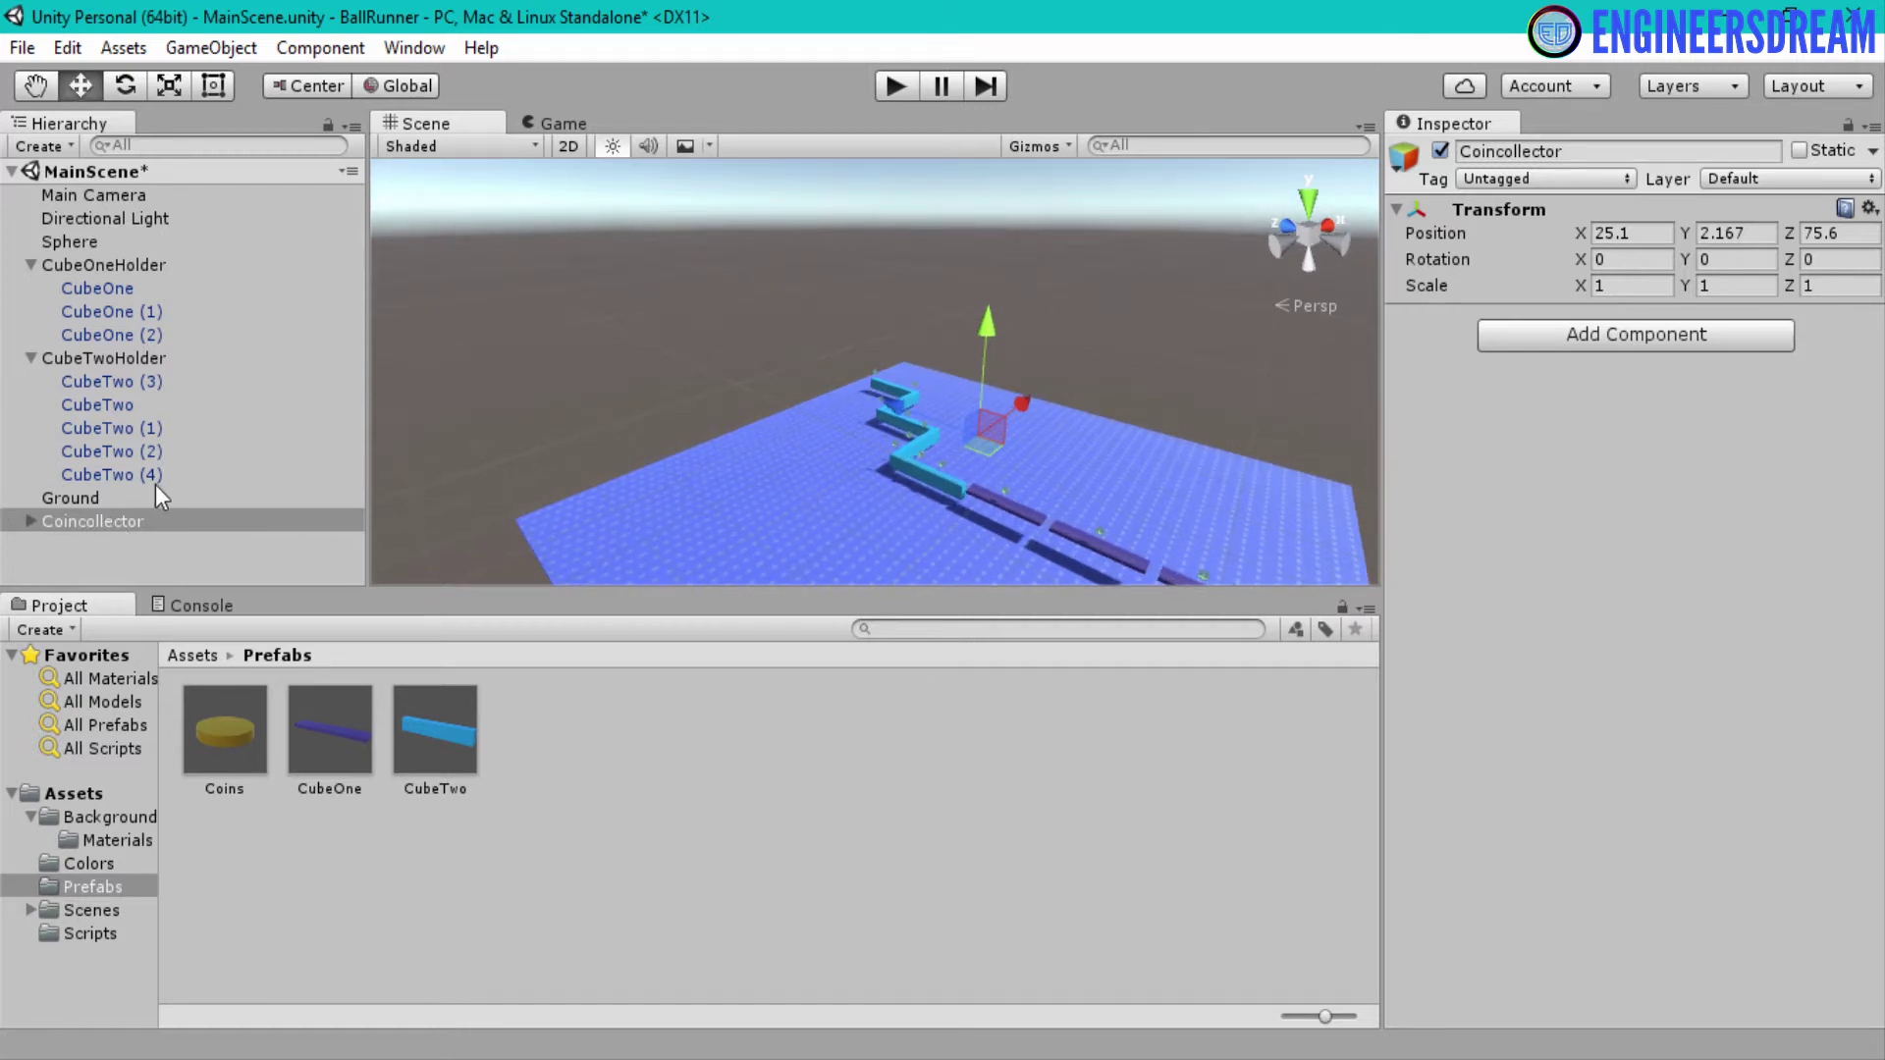
click(144, 520)
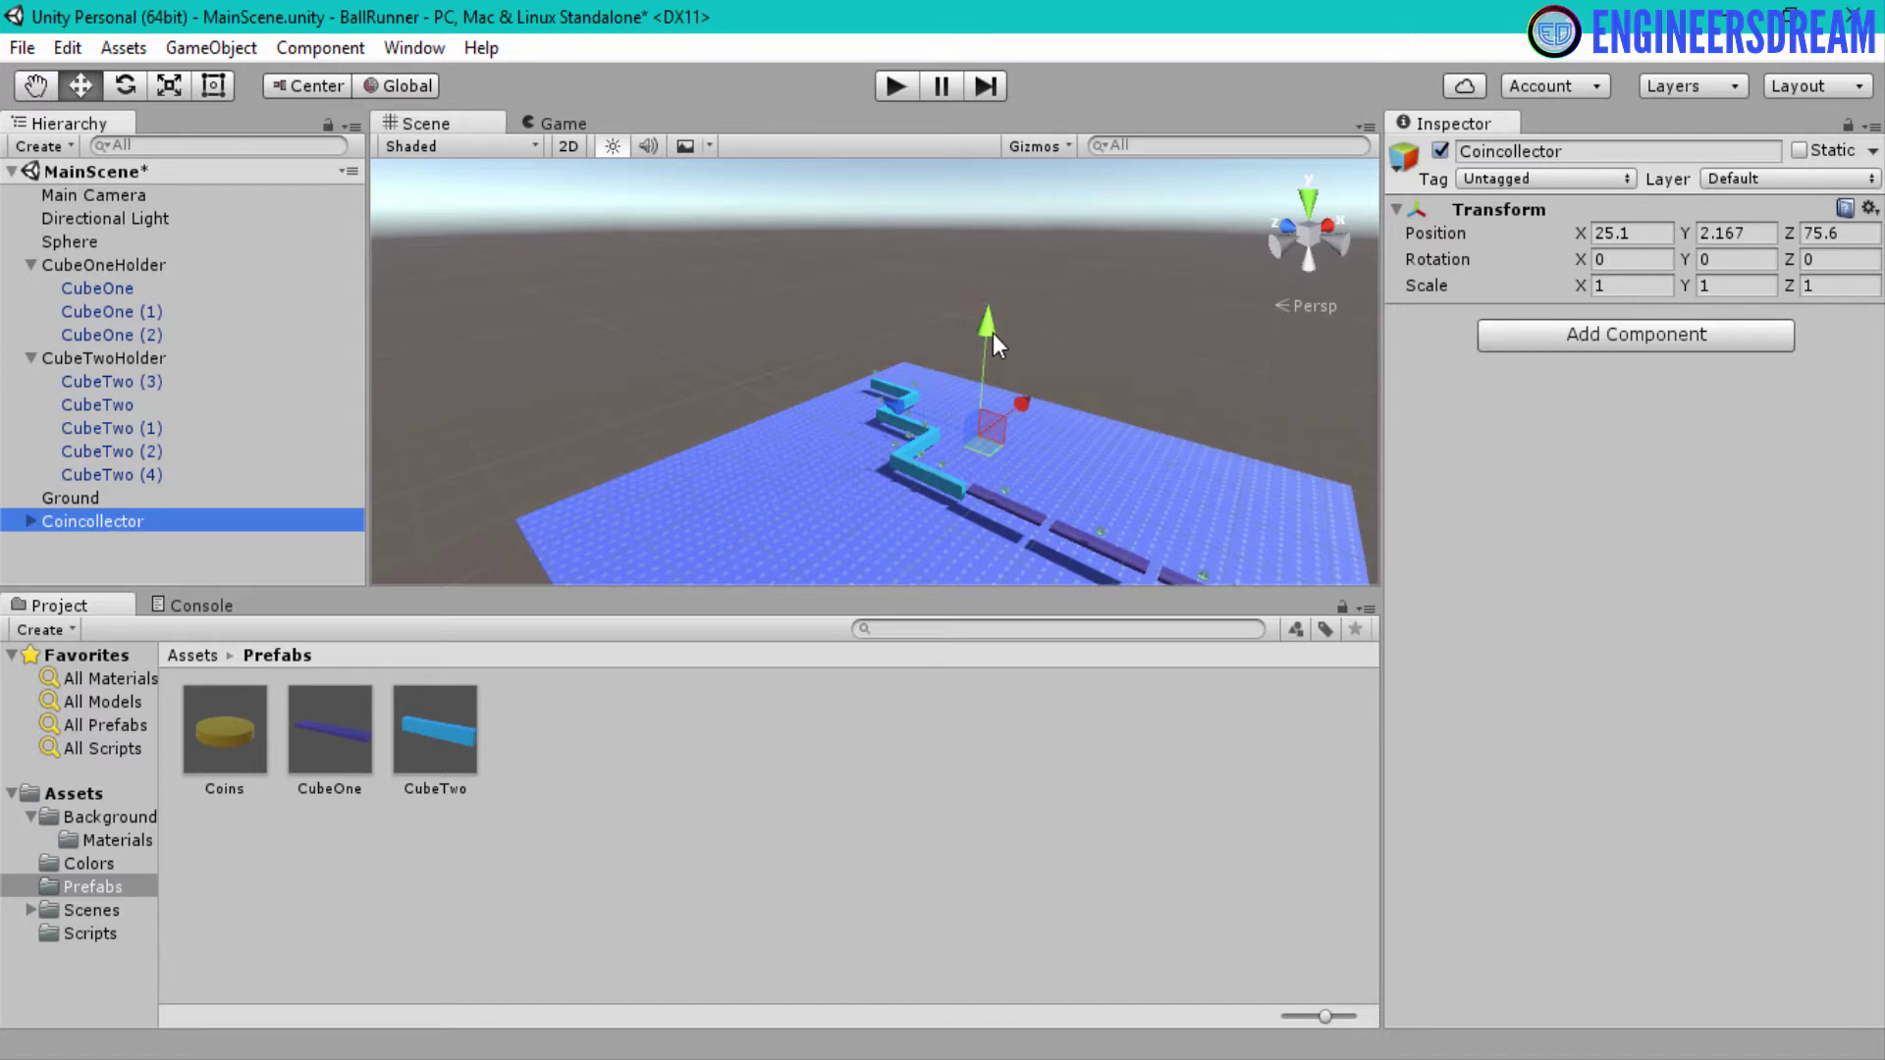
drag(993, 332, 1007, 245)
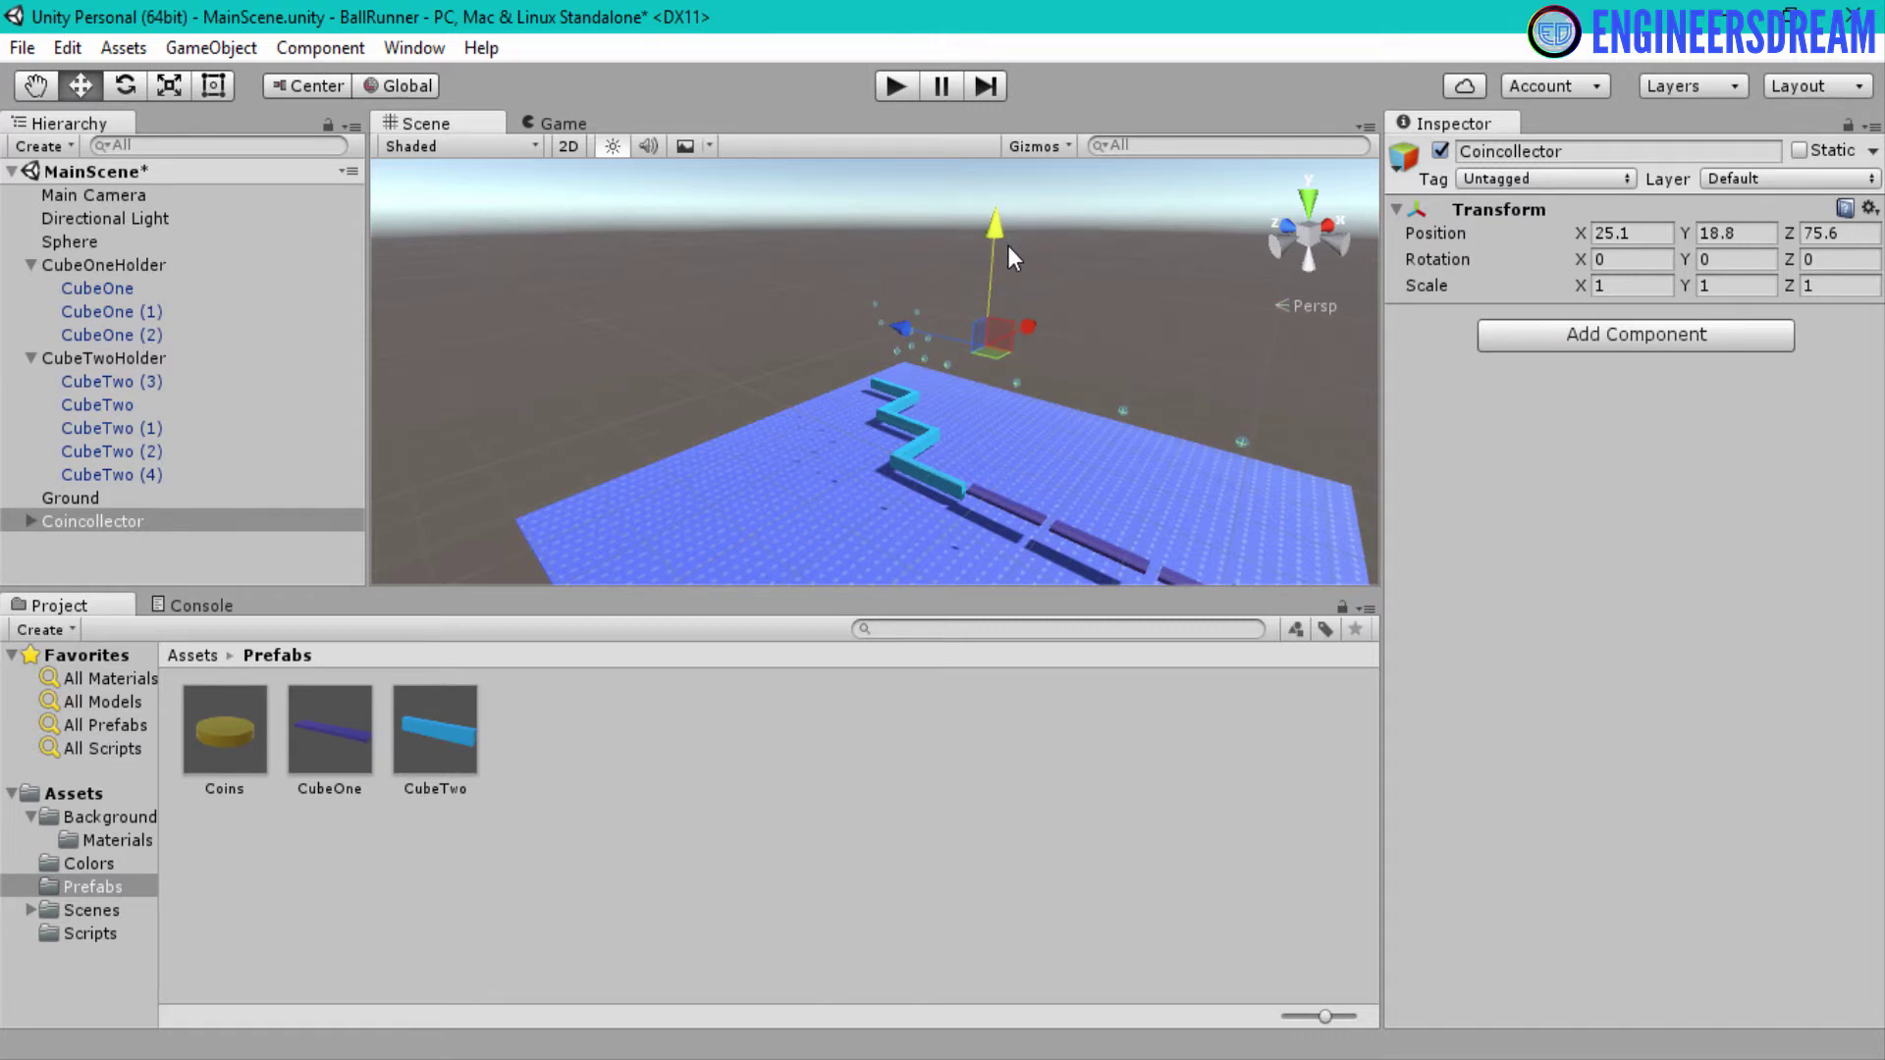
key(ctrl+z)
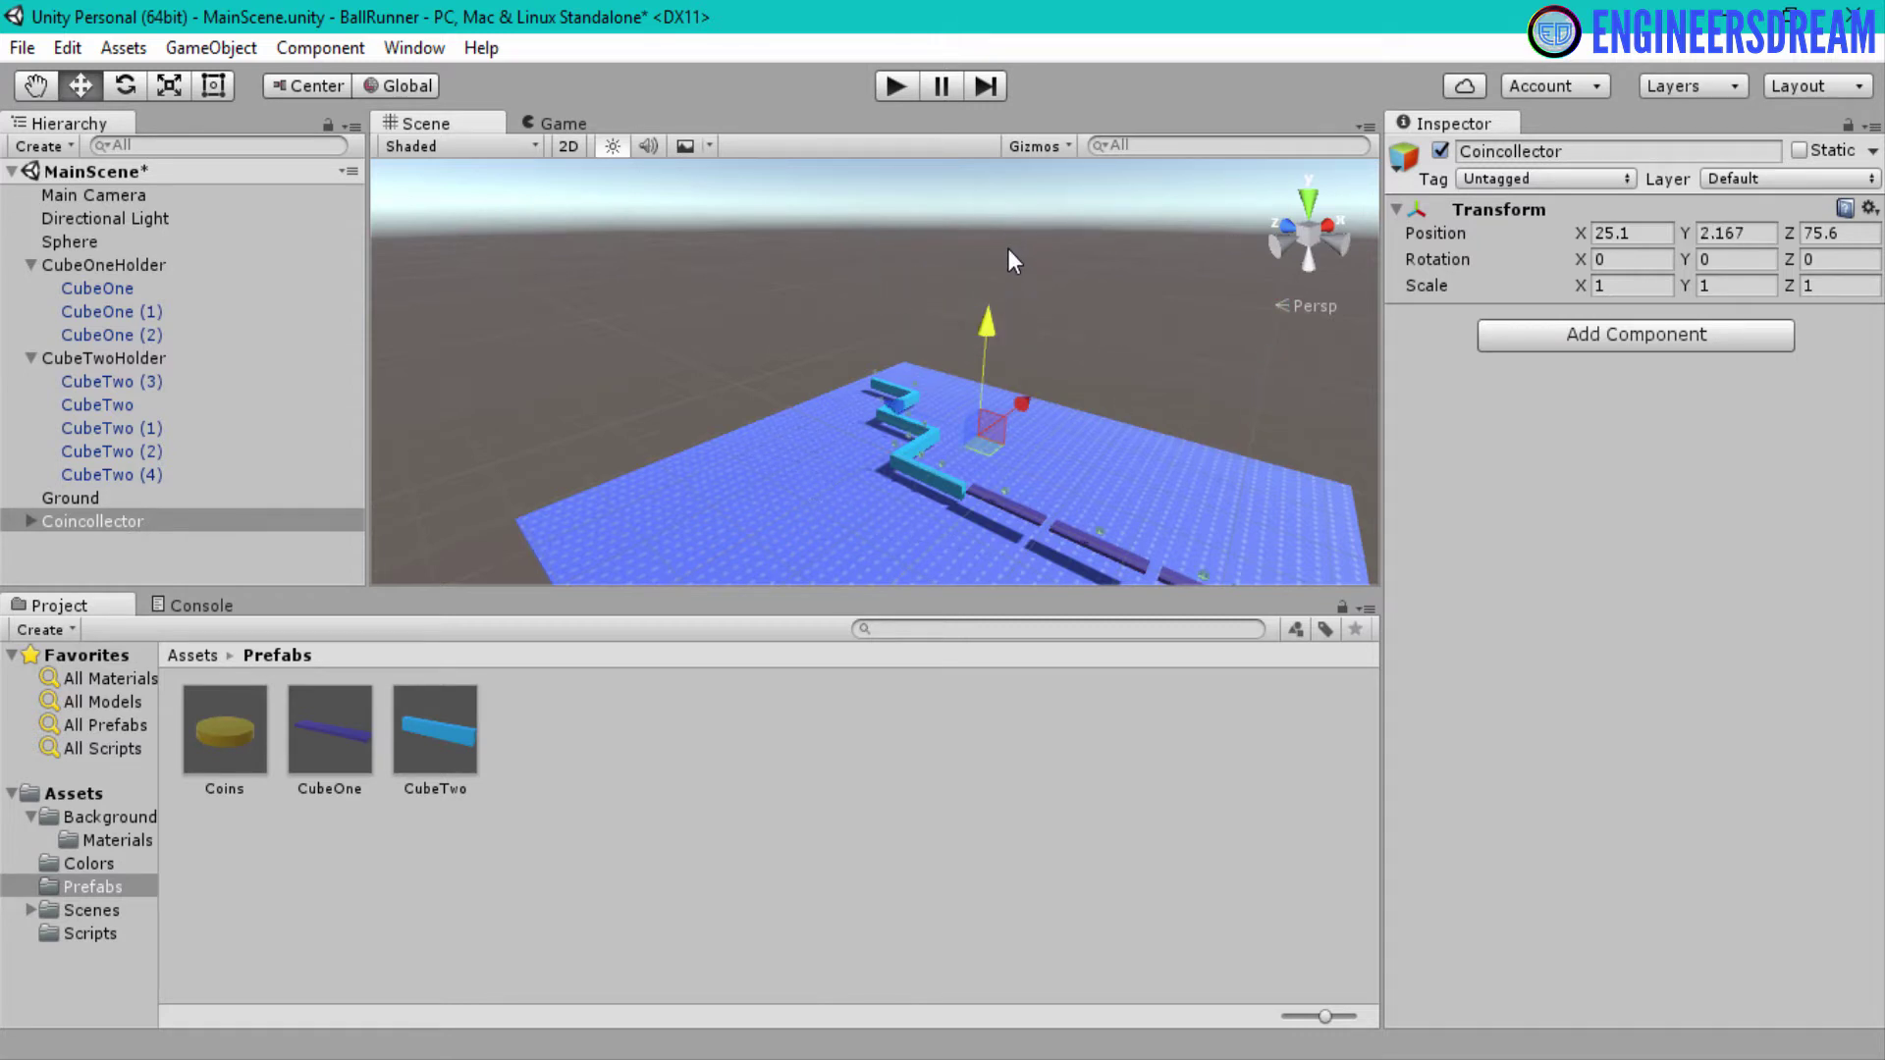